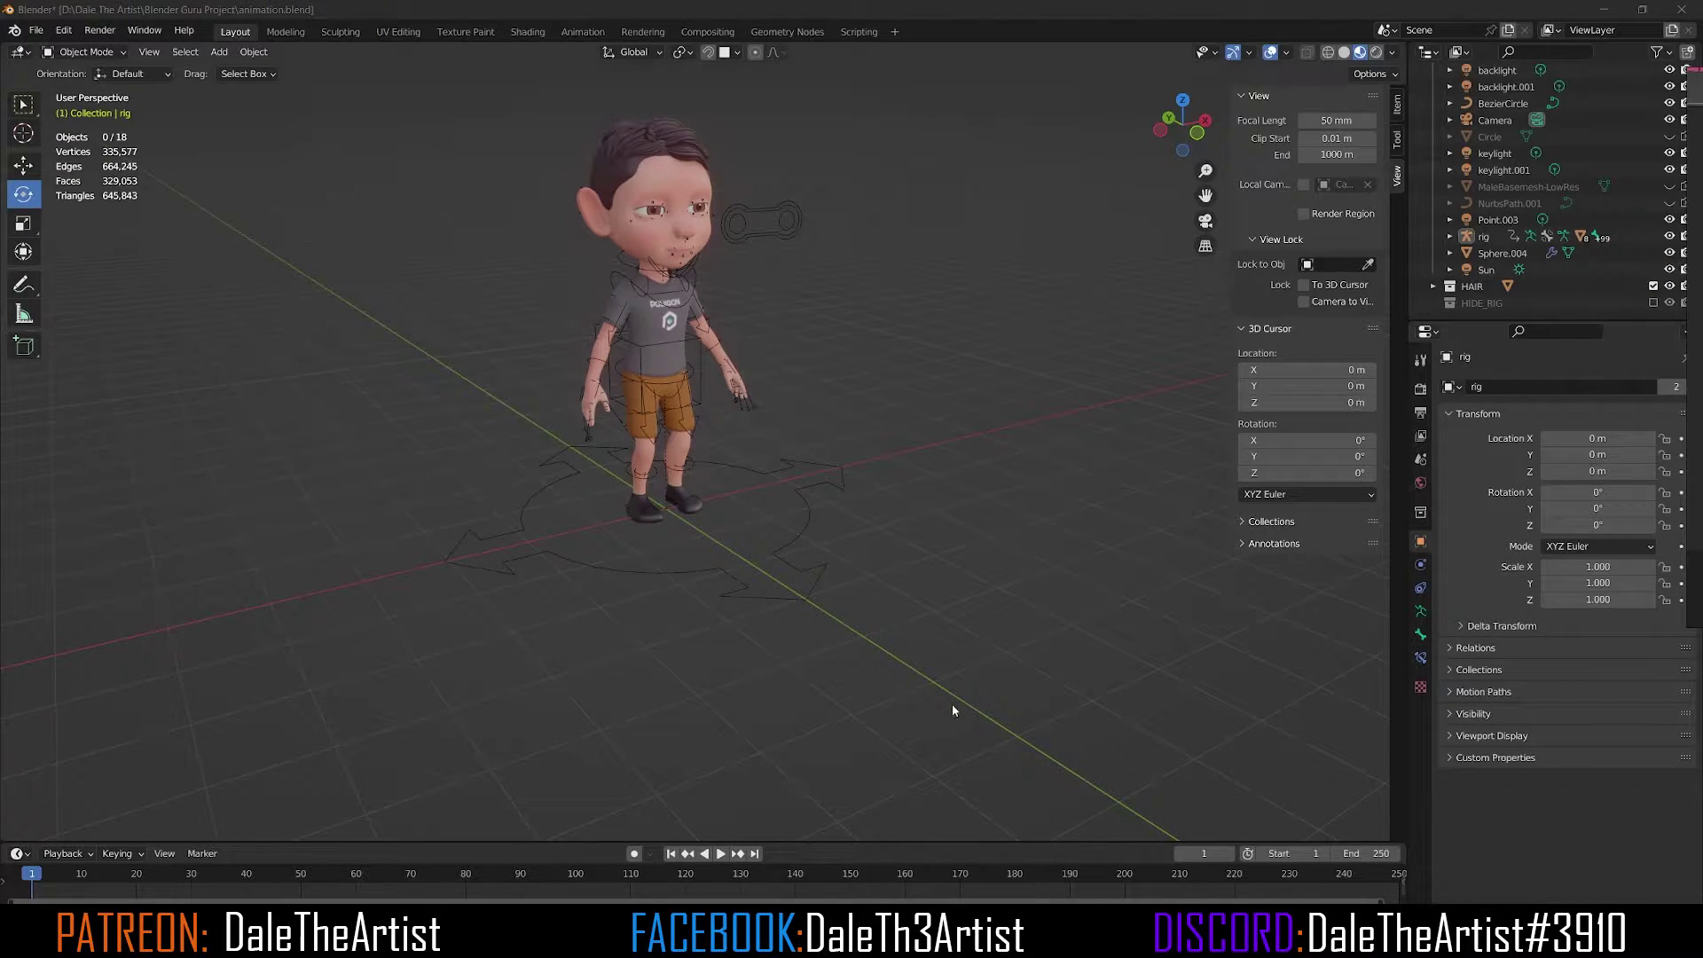
Turn on Auto Keying and set the scene end frame to 24.
click(635, 854)
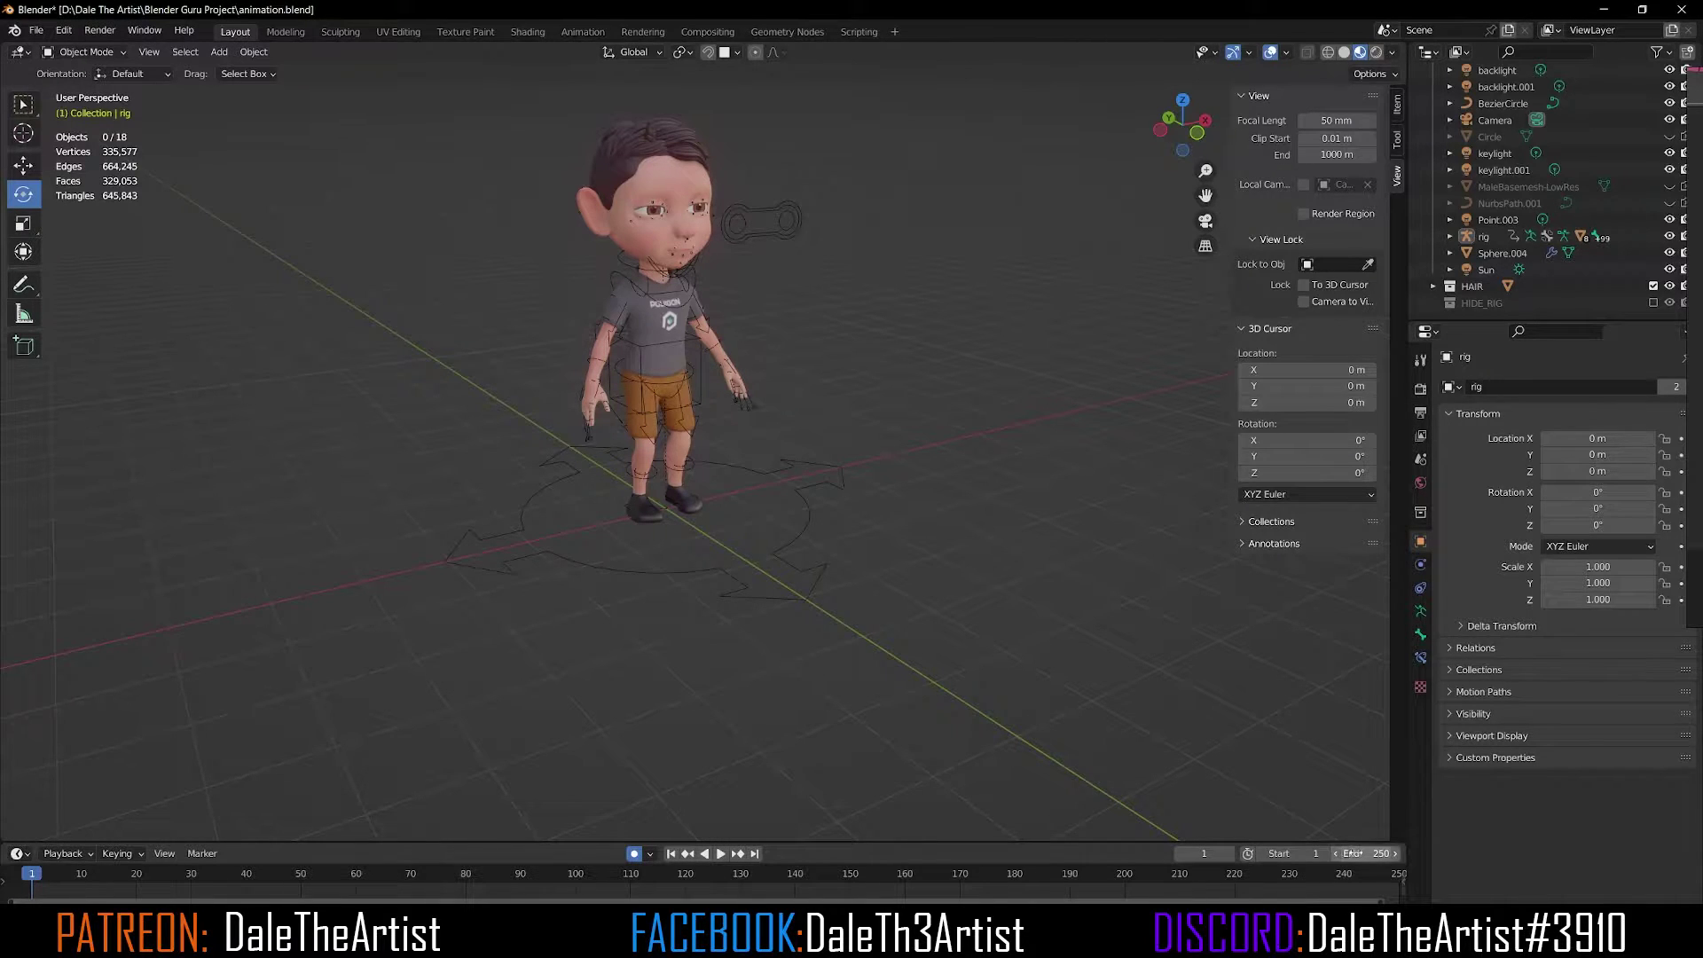
click(1380, 855)
text(24)
key(Return)
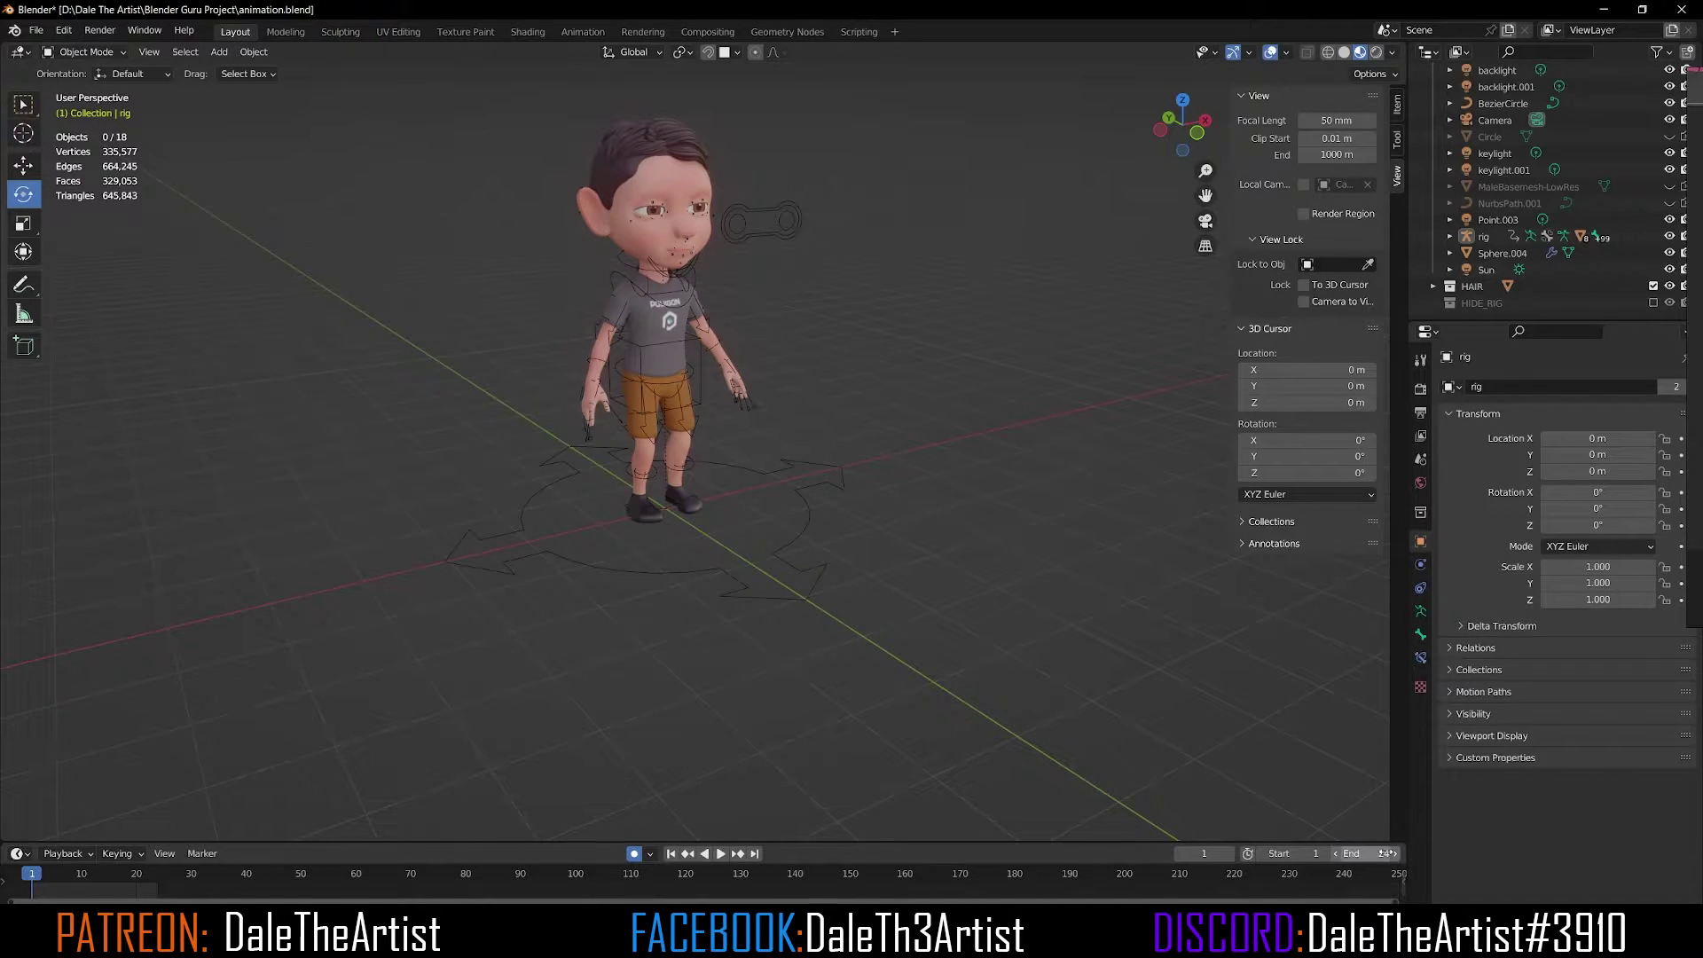
Fit the timeline view to frames 1–24.
drag(1400, 899, 147, 877)
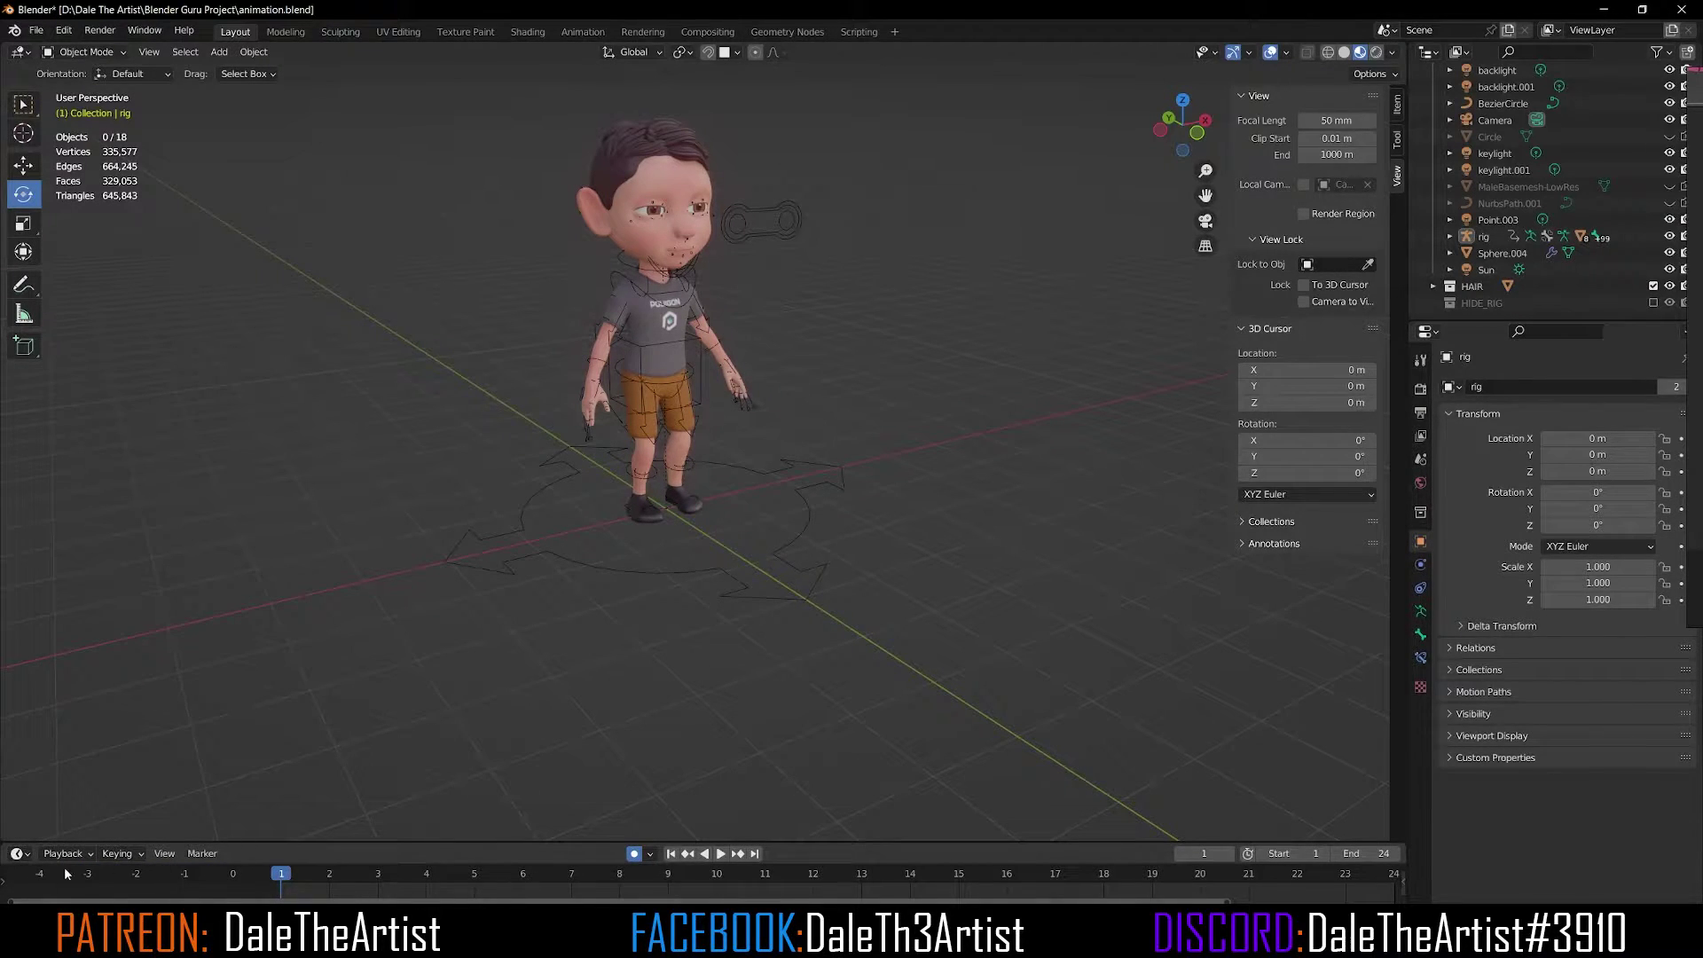
drag(11, 900, 159, 900)
middle_drag(678, 533, 659, 538)
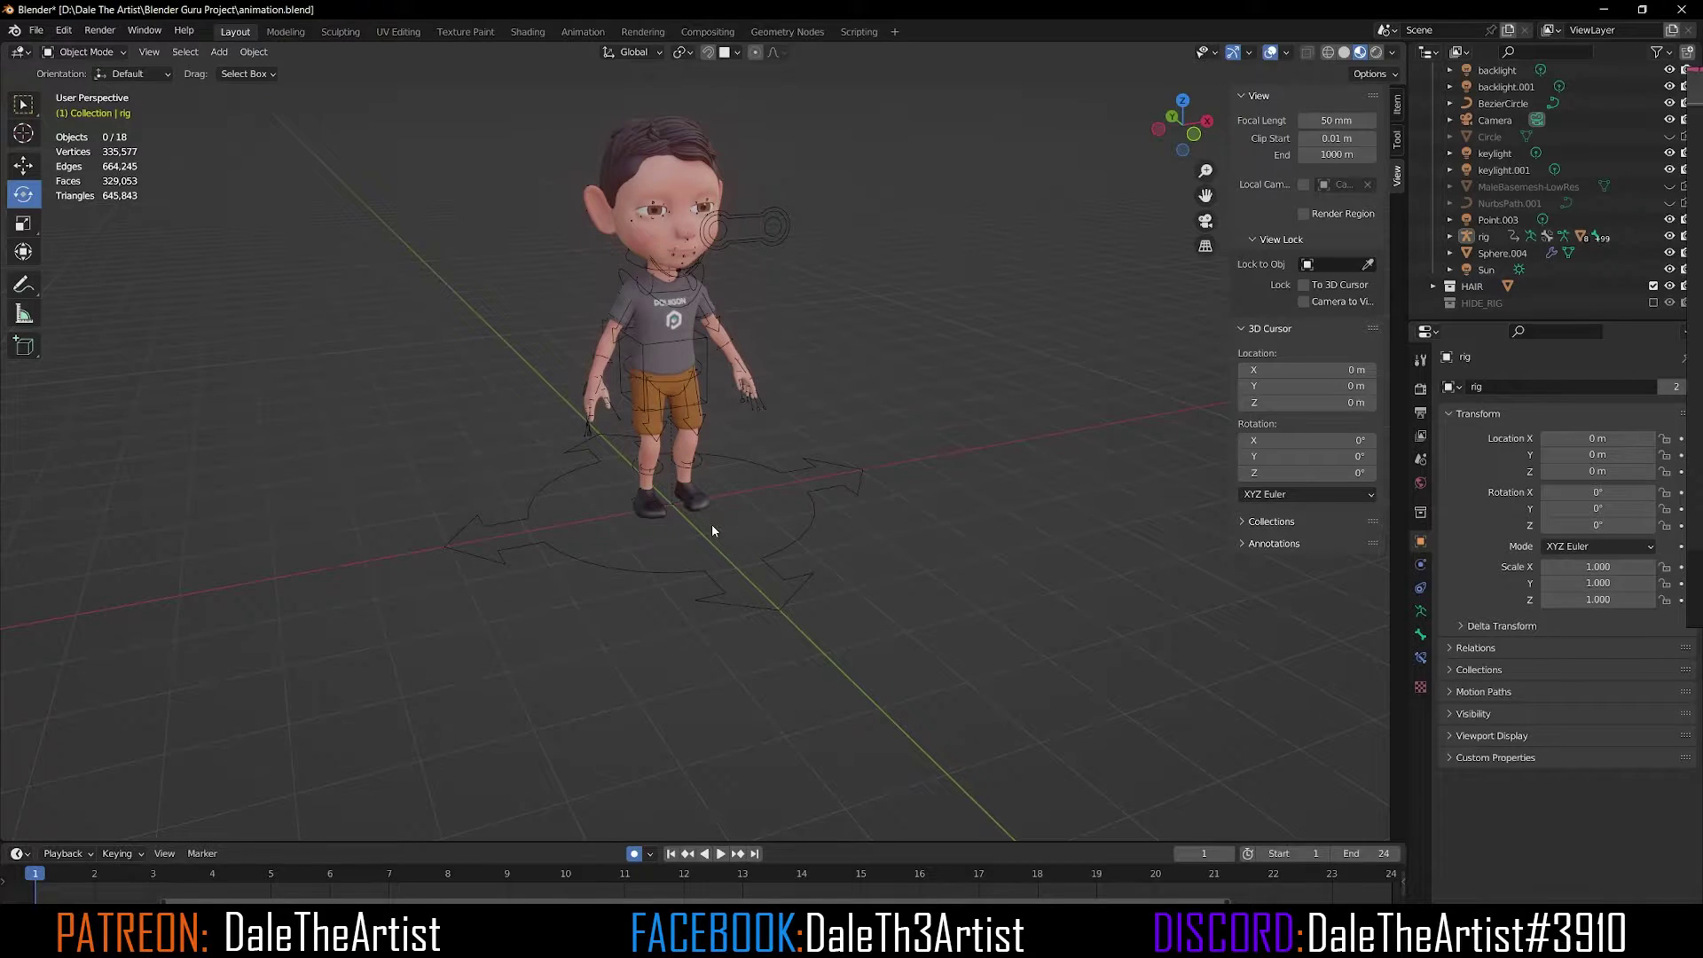
Add a mesh plane at the origin and scale it by about 5.2.
key(shift+a)
mouse_move(712, 523)
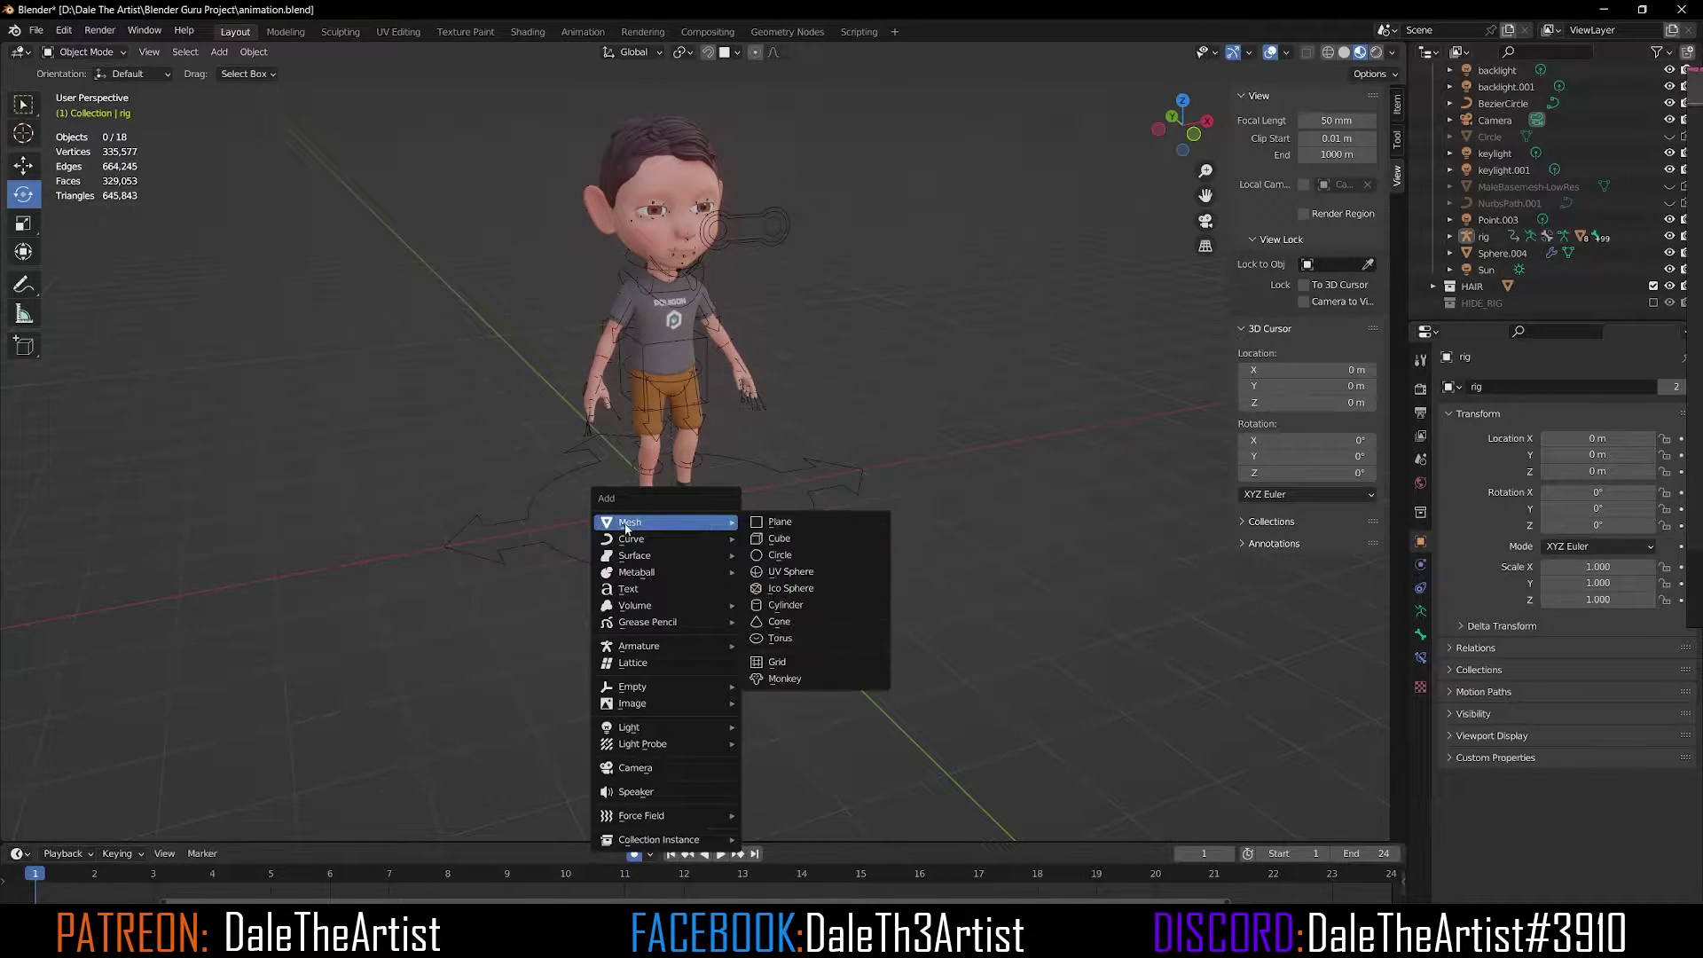
click(780, 526)
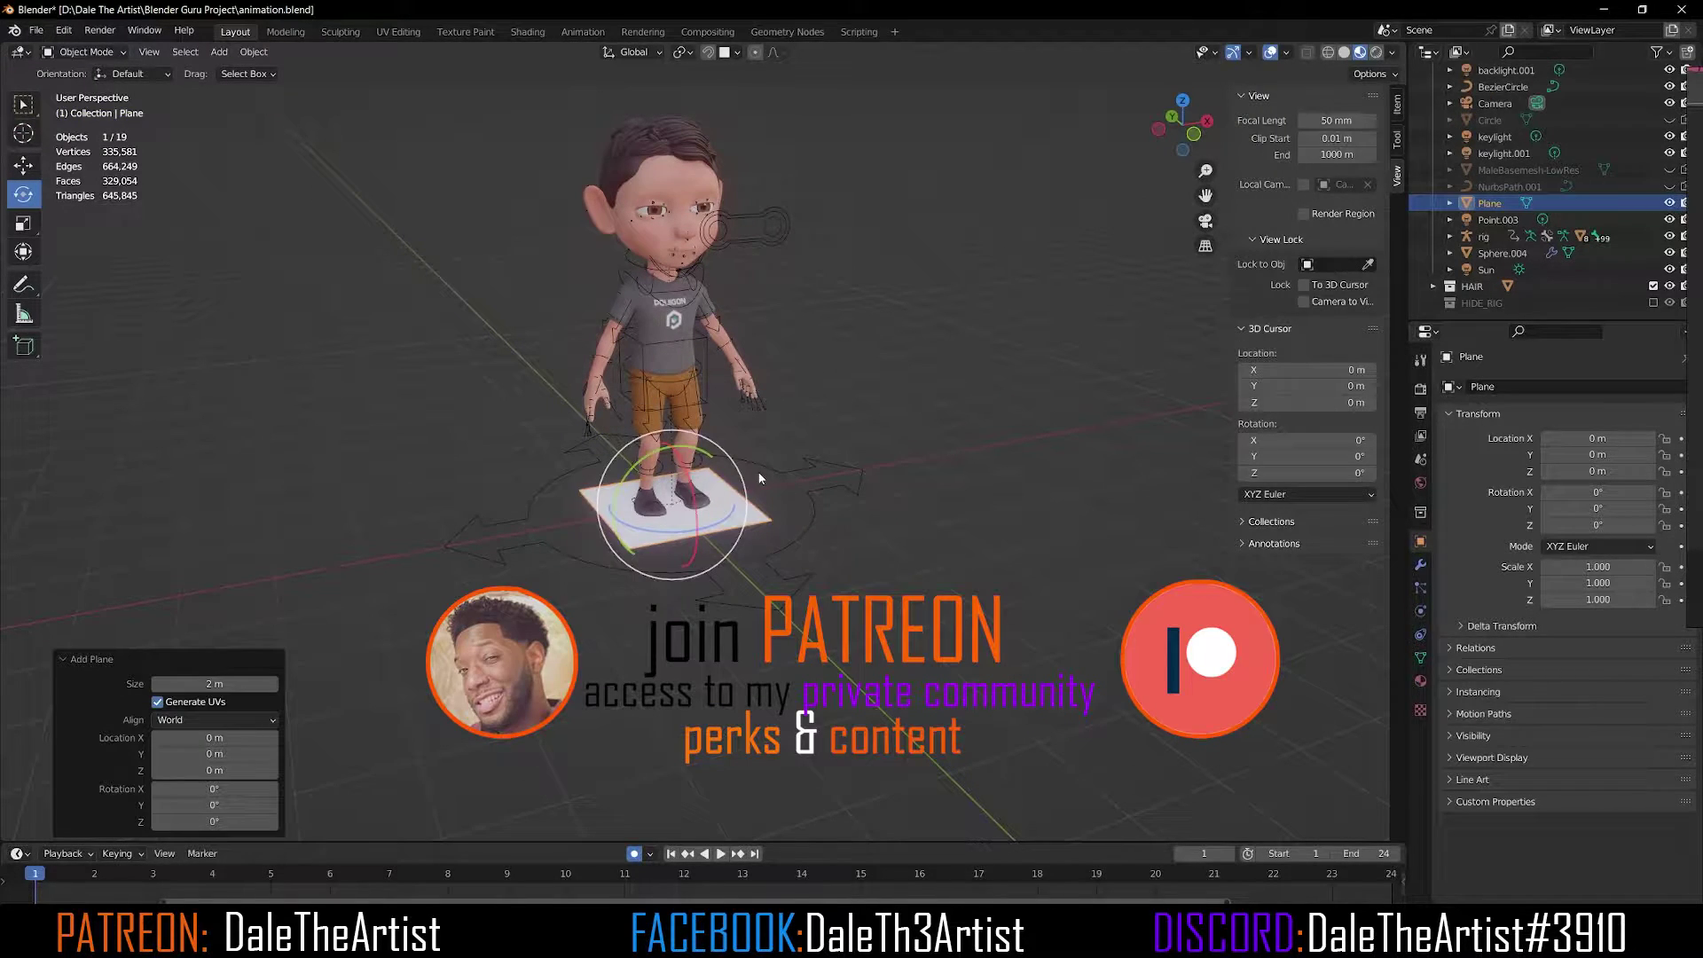
key(s)
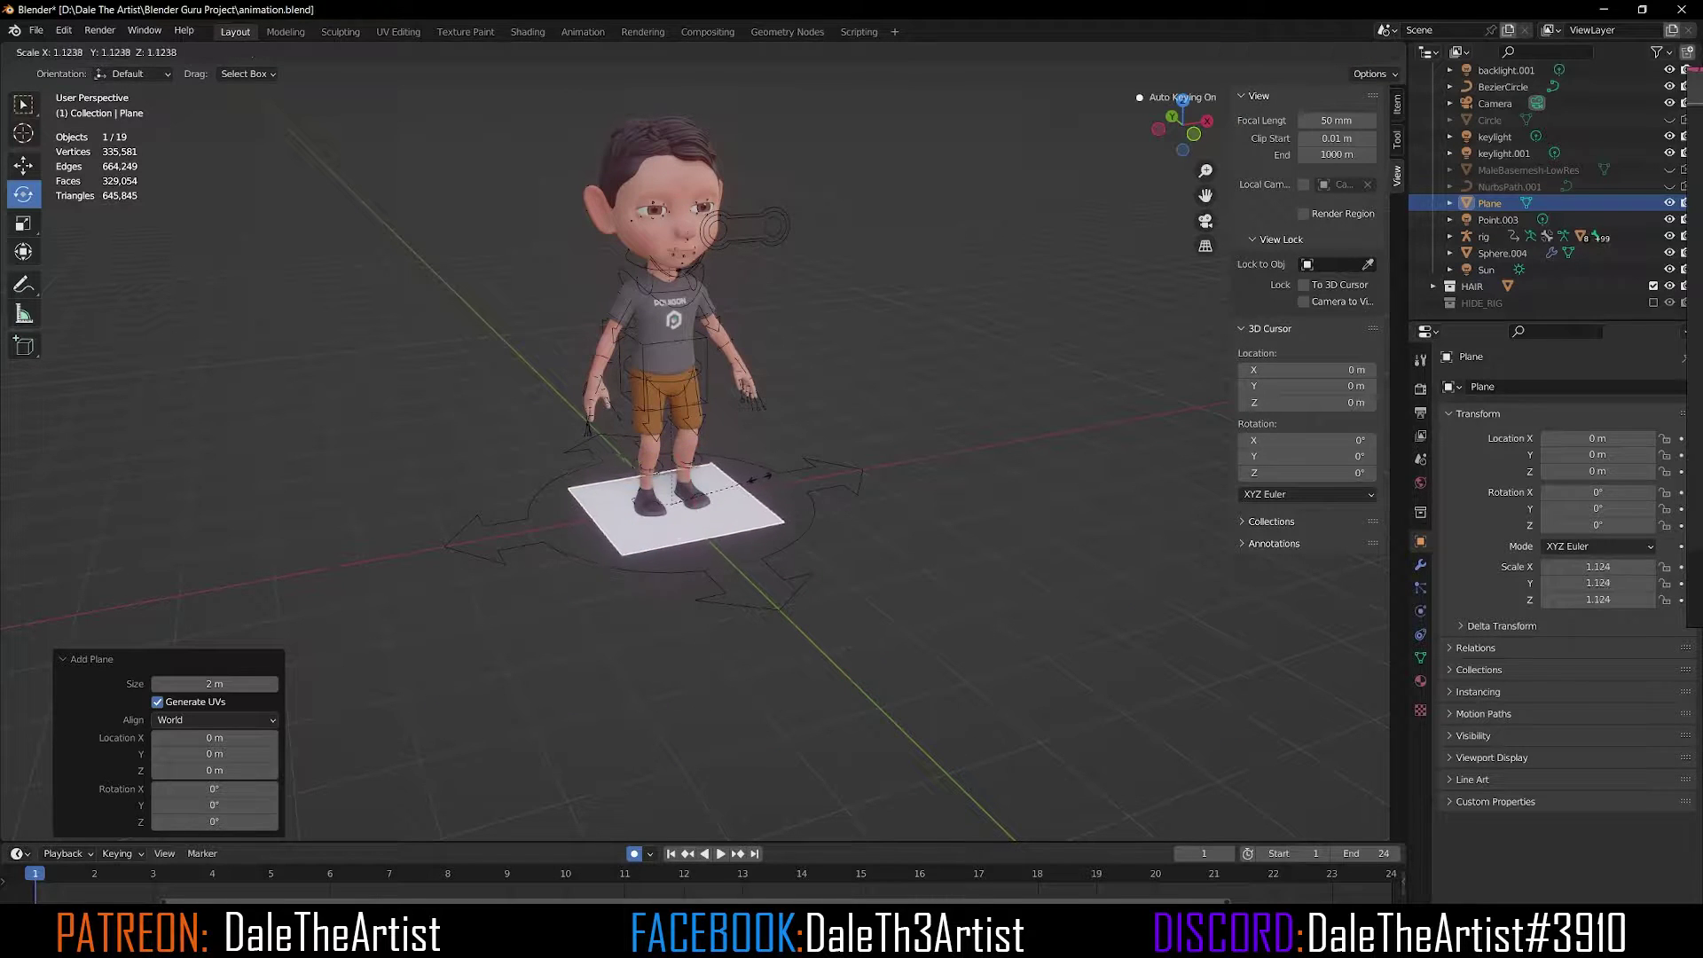
click(1073, 383)
Select the boy's rig instead of the floor plane.
click(960, 307)
middle_drag(961, 307, 967, 497)
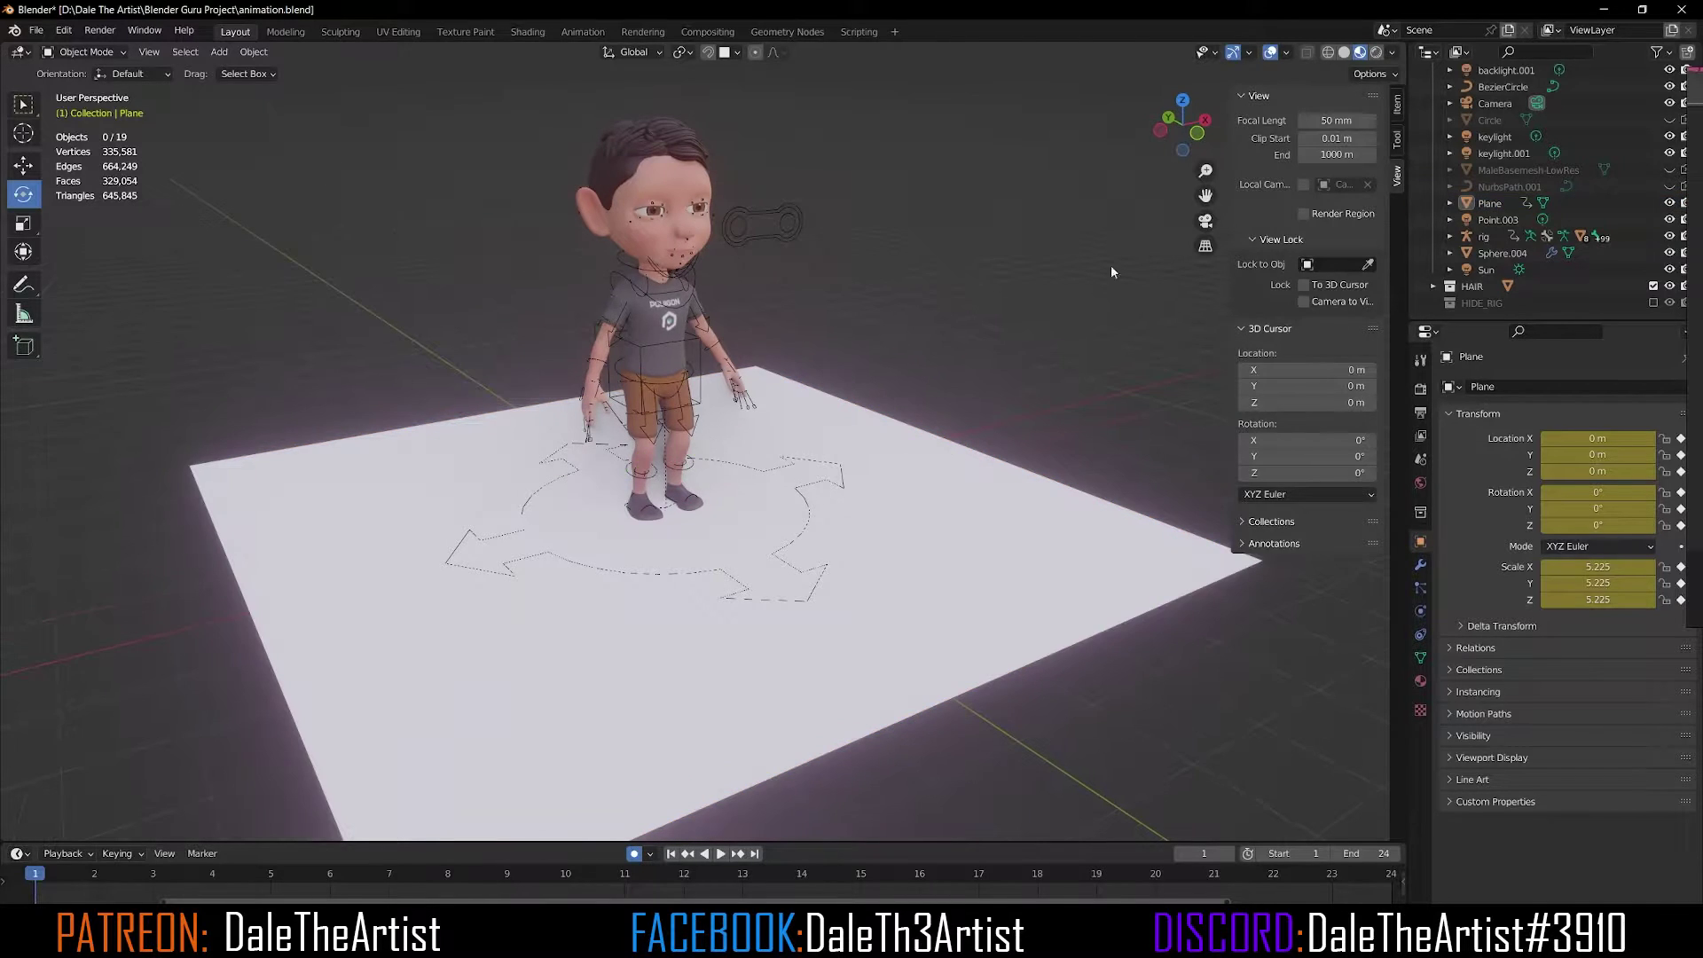
click(807, 529)
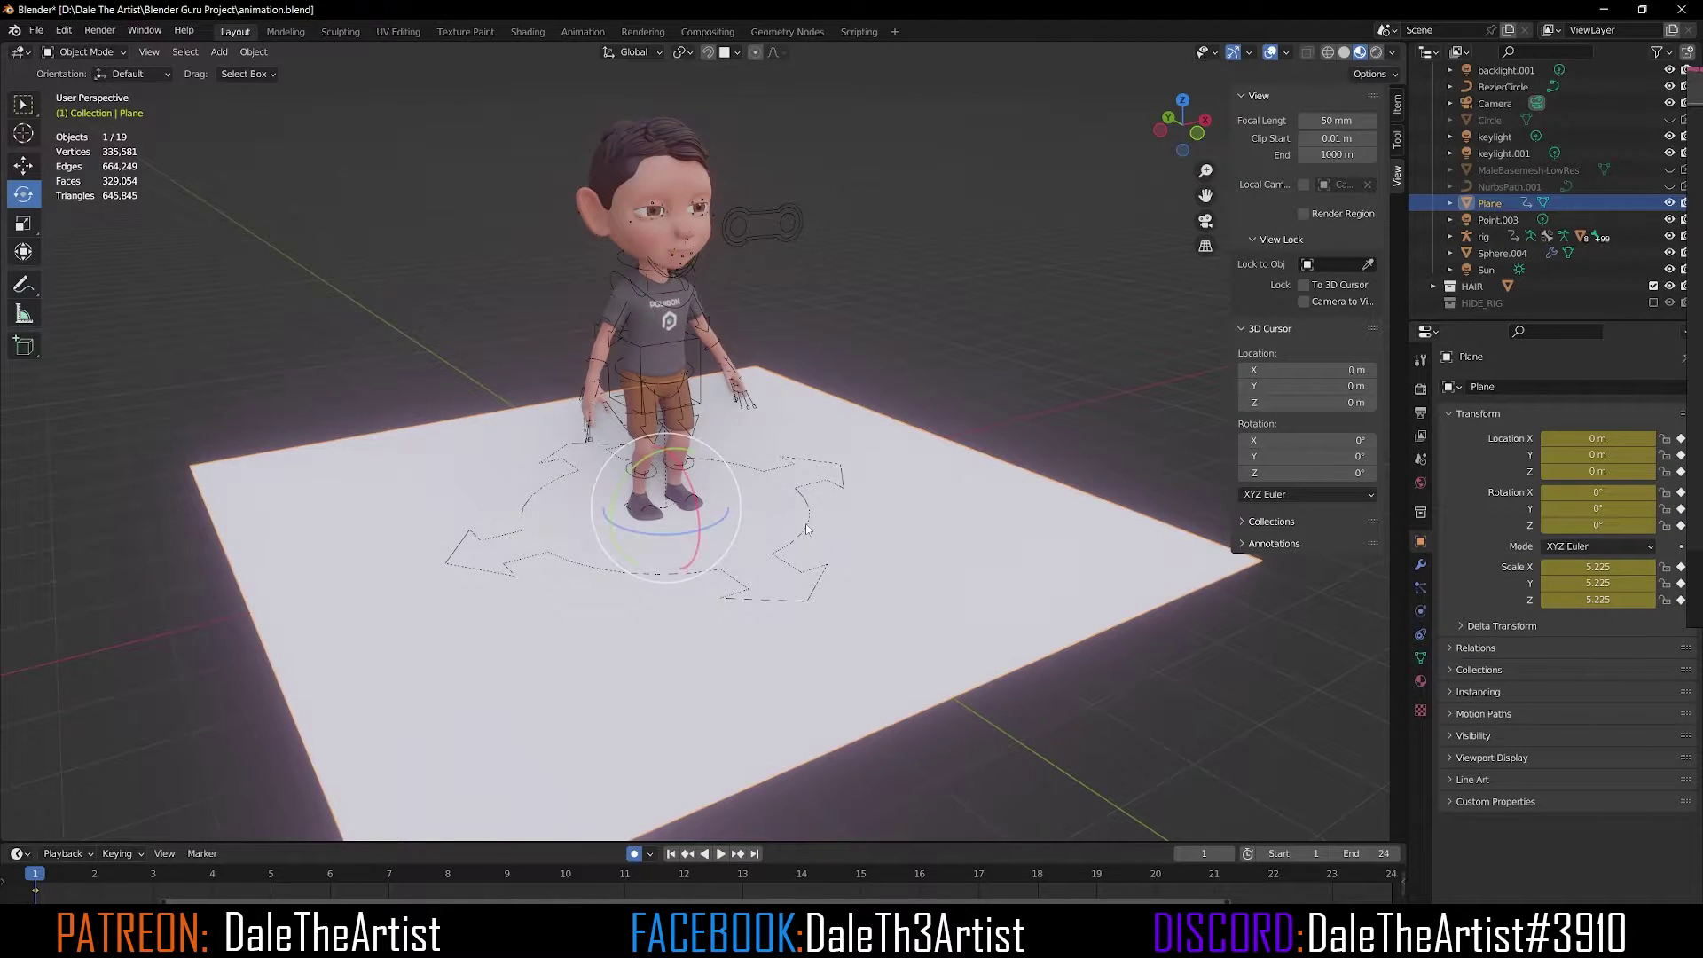
click(752, 246)
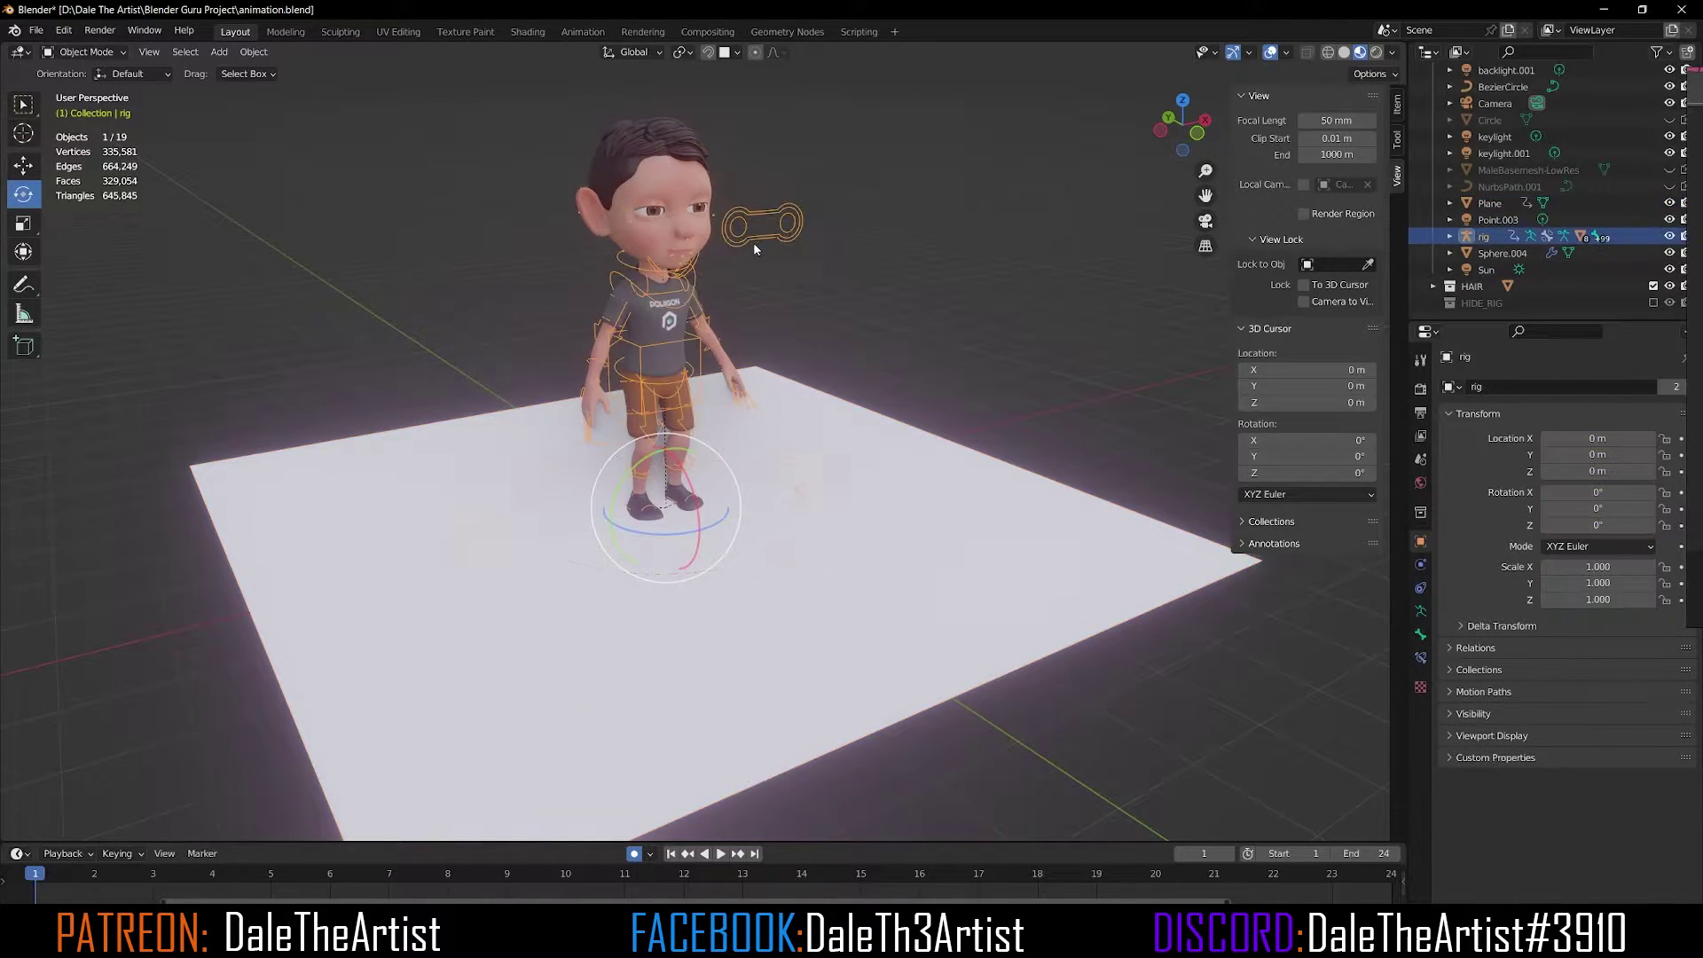
click(88, 51)
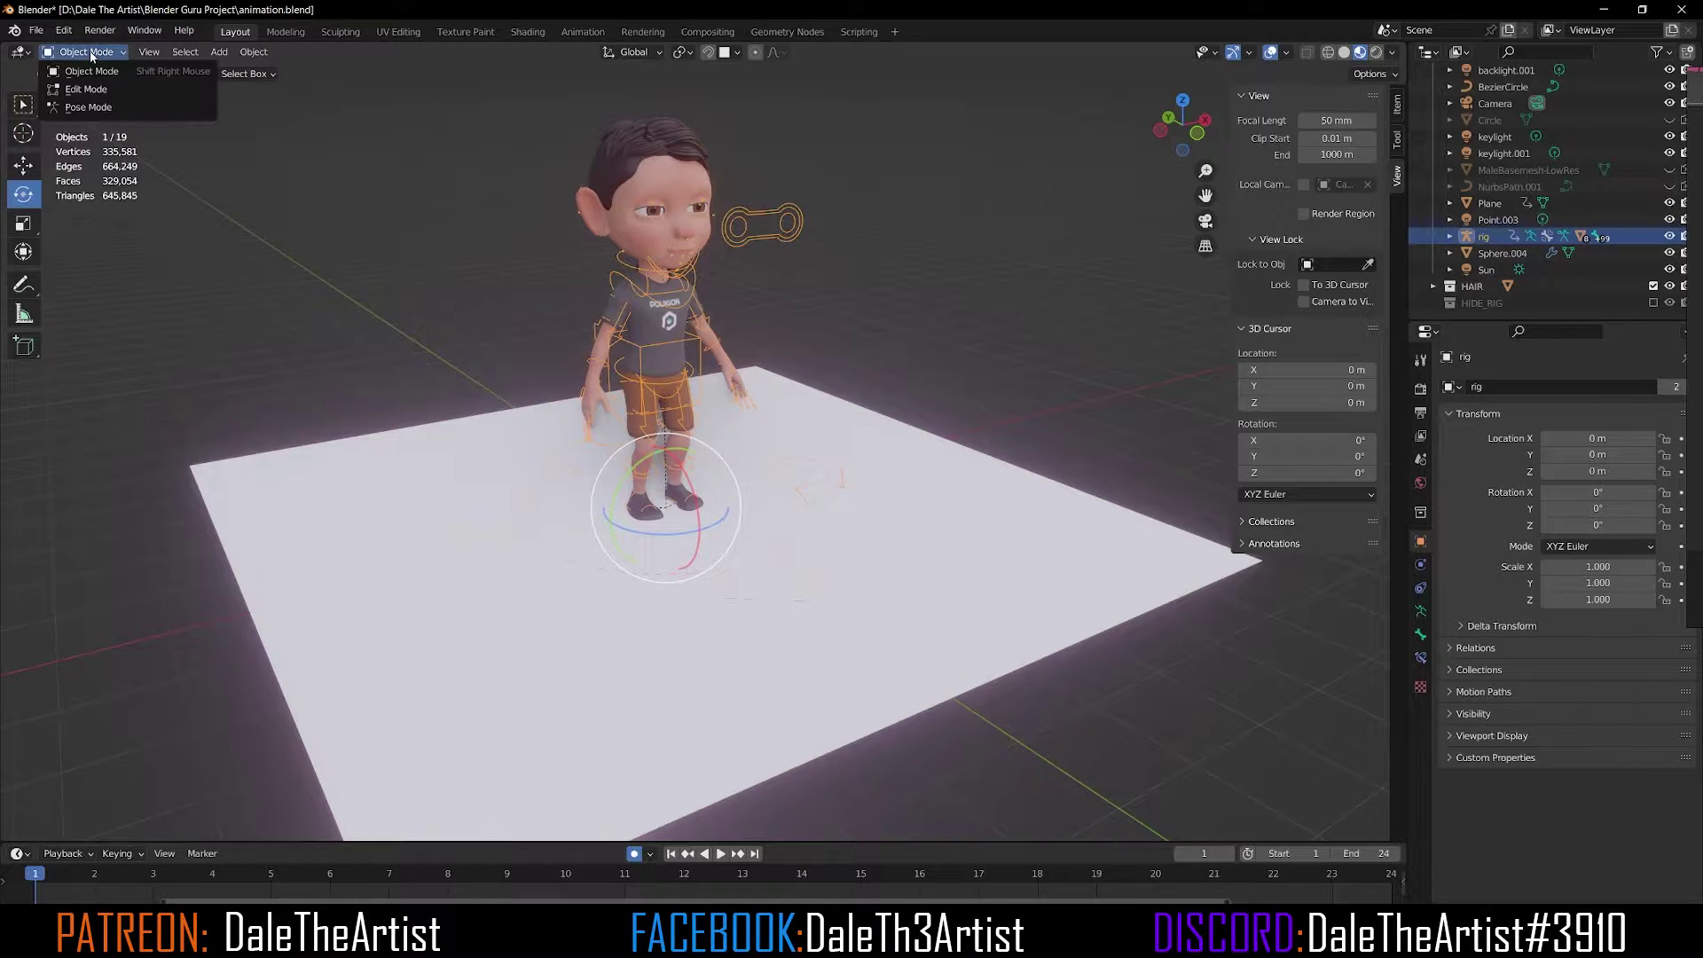
Switch the rig to Pose Mode and view the legs side-on.
click(102, 107)
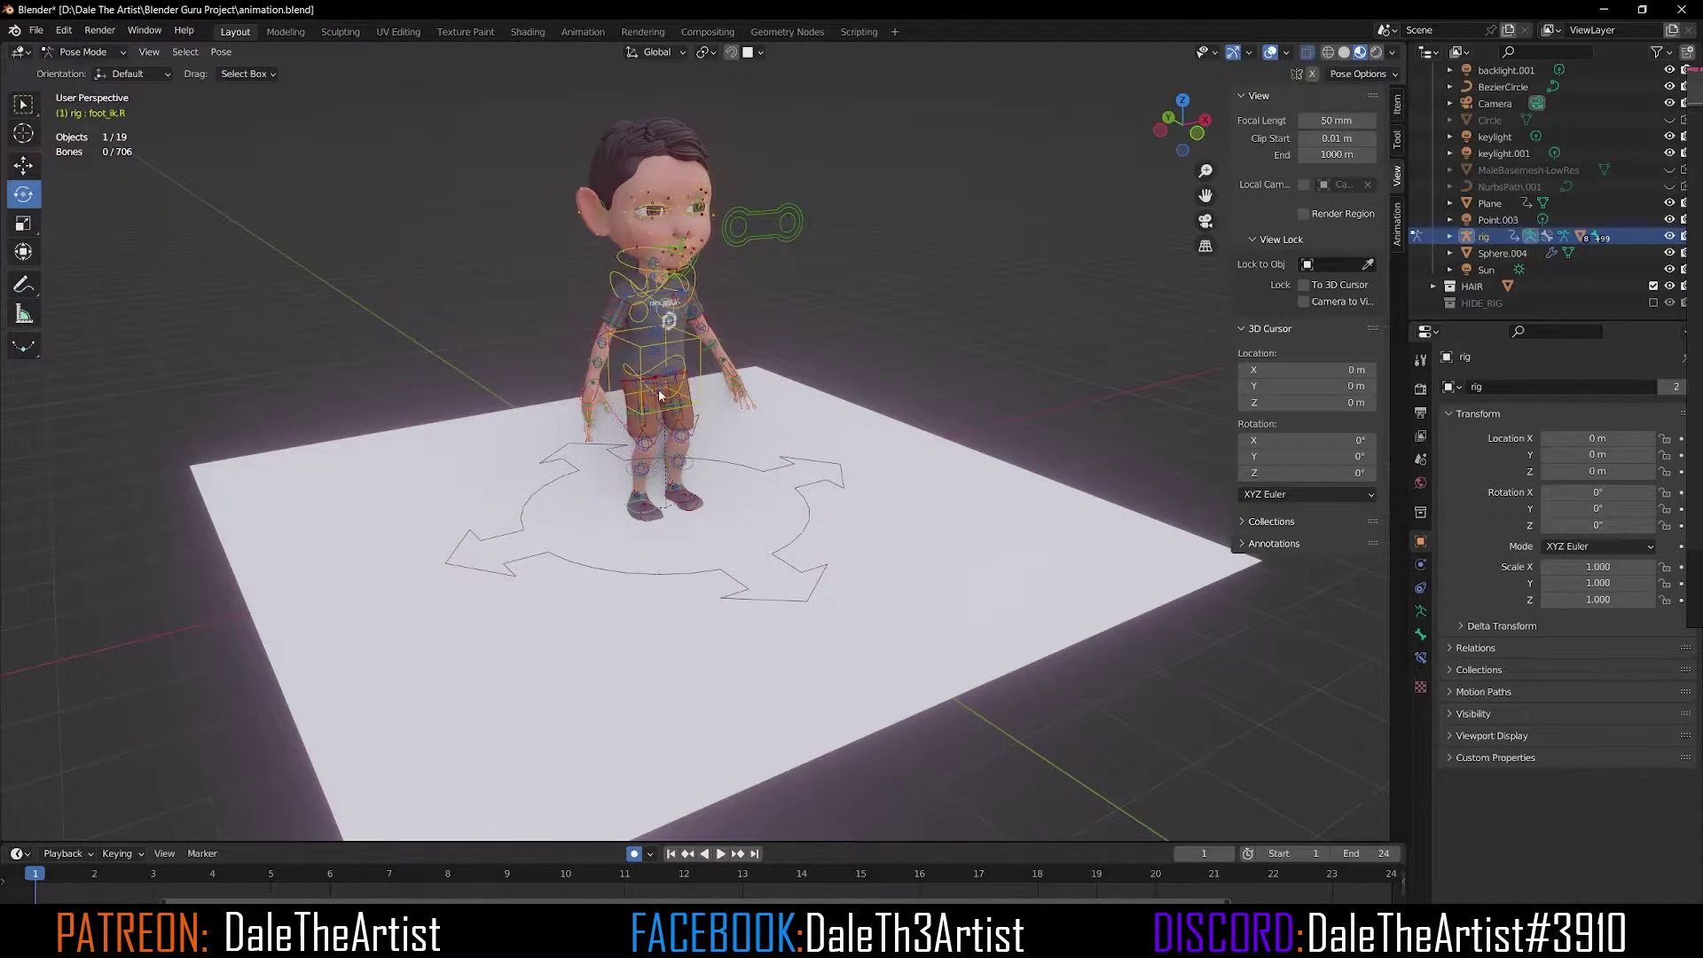
scroll(721, 382, up, 2)
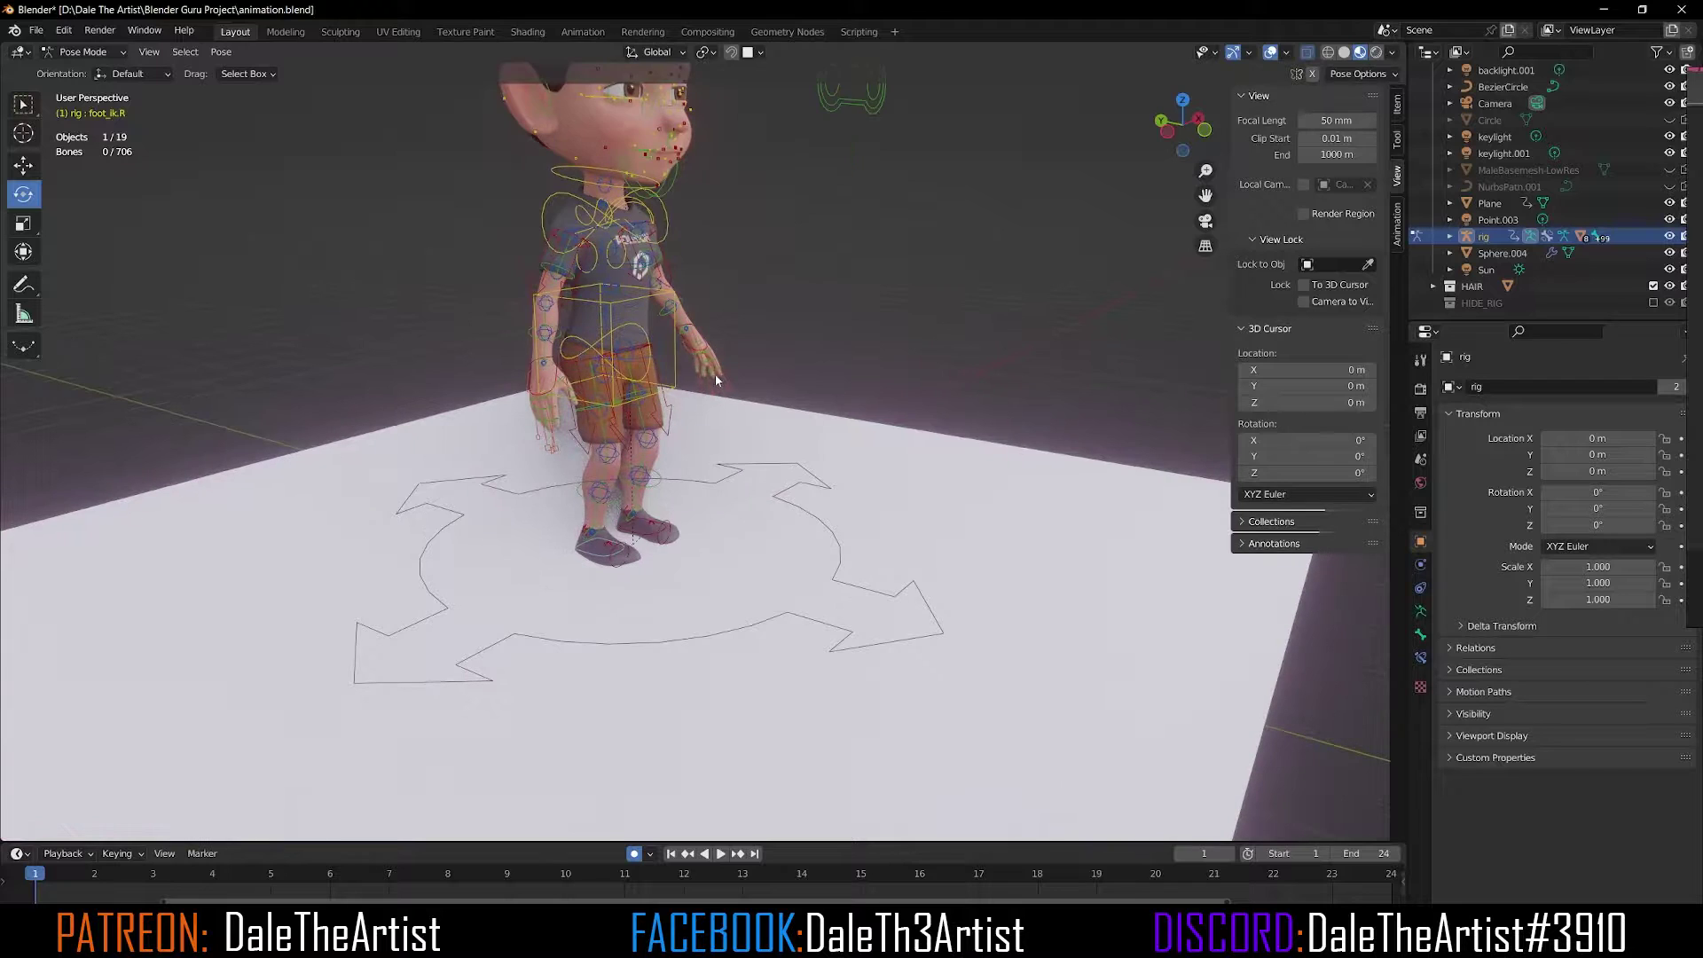
middle_drag(719, 423, 730, 415)
middle_drag(664, 497, 588, 484)
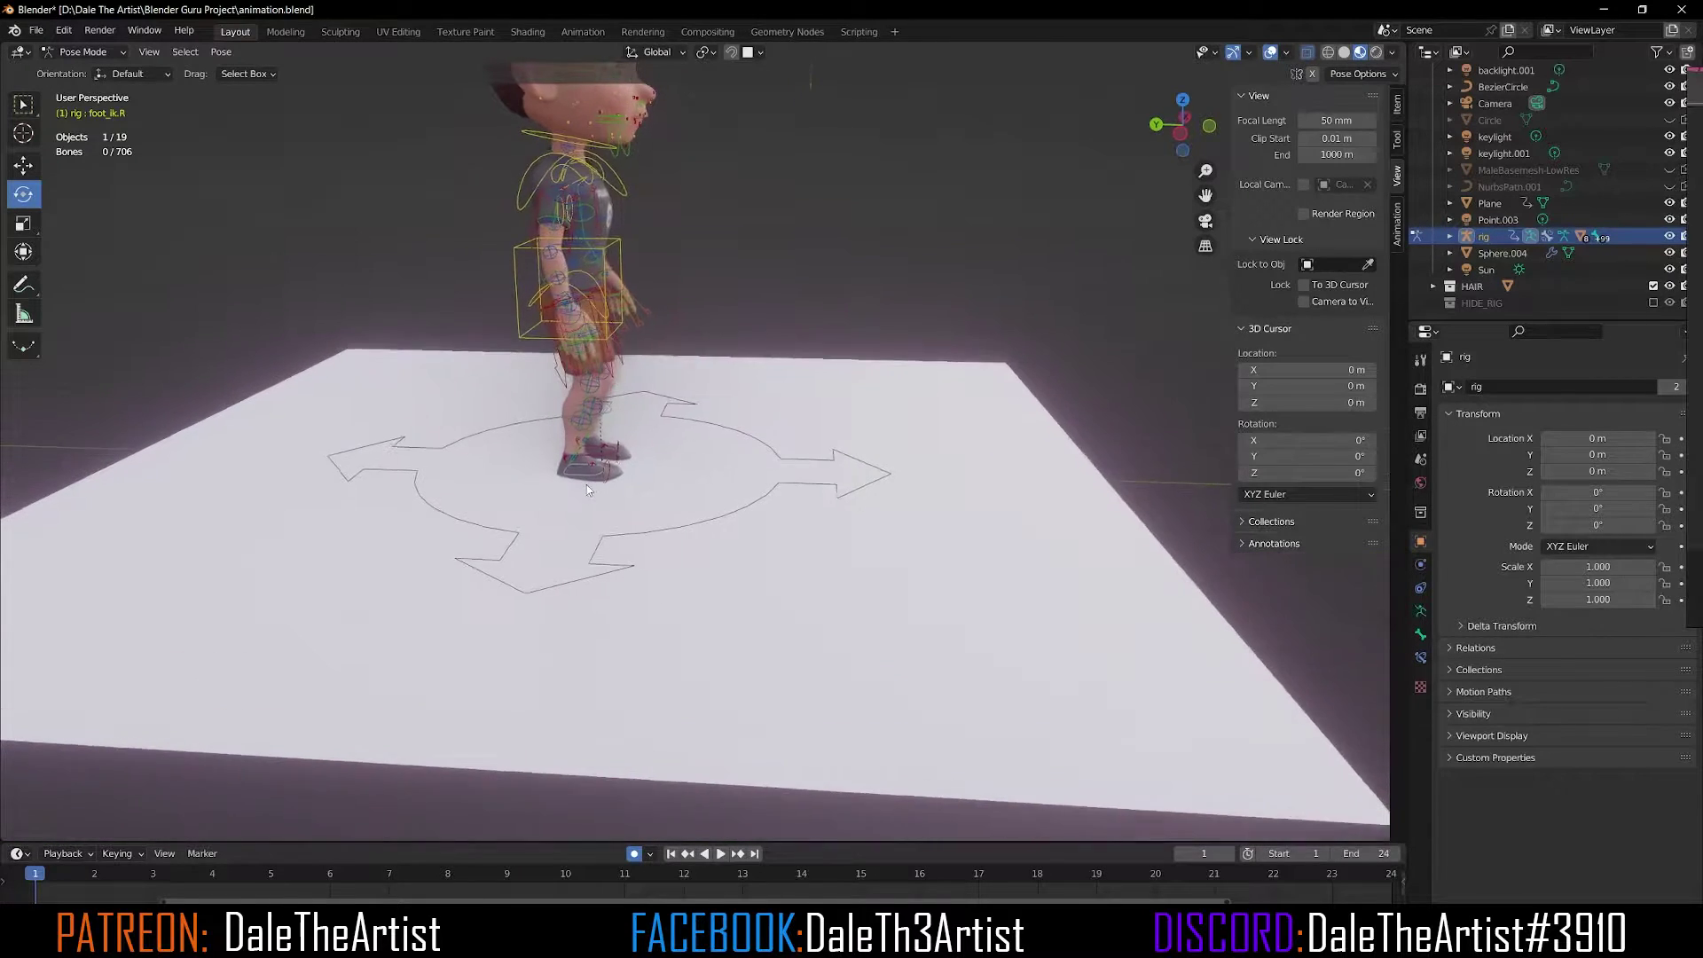
scroll(588, 484, up, 4)
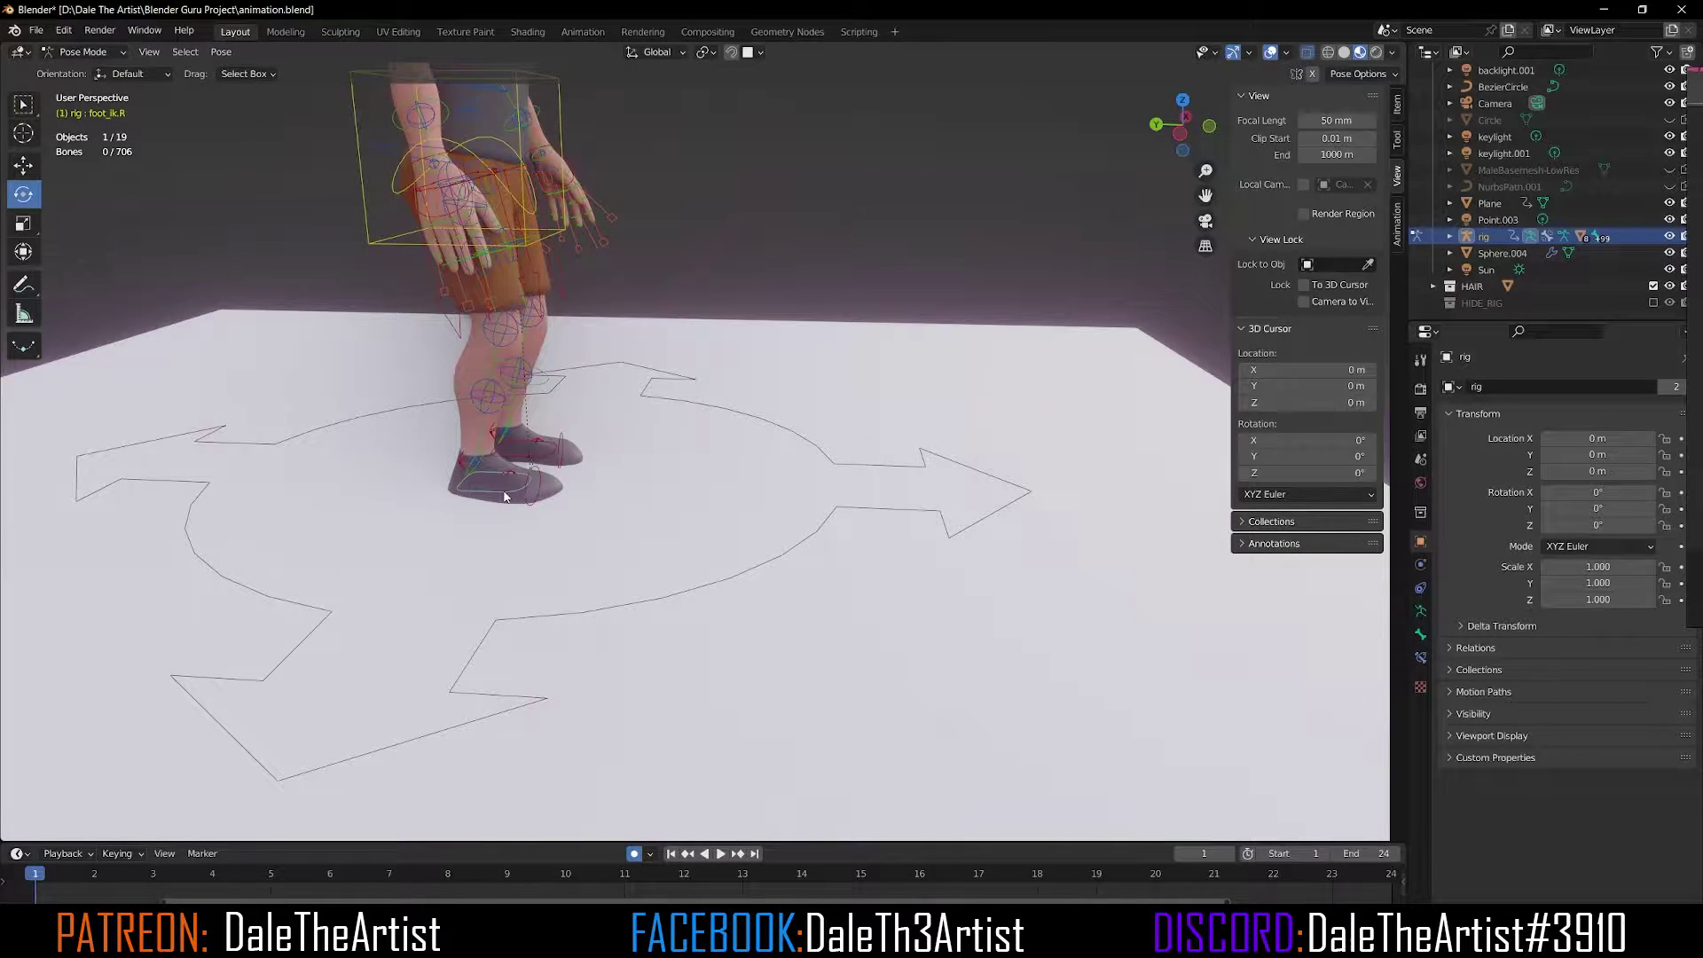
Move foot_ik.R forward about -0.47 m on Y and tilt it -37.9° on X.
click(505, 496)
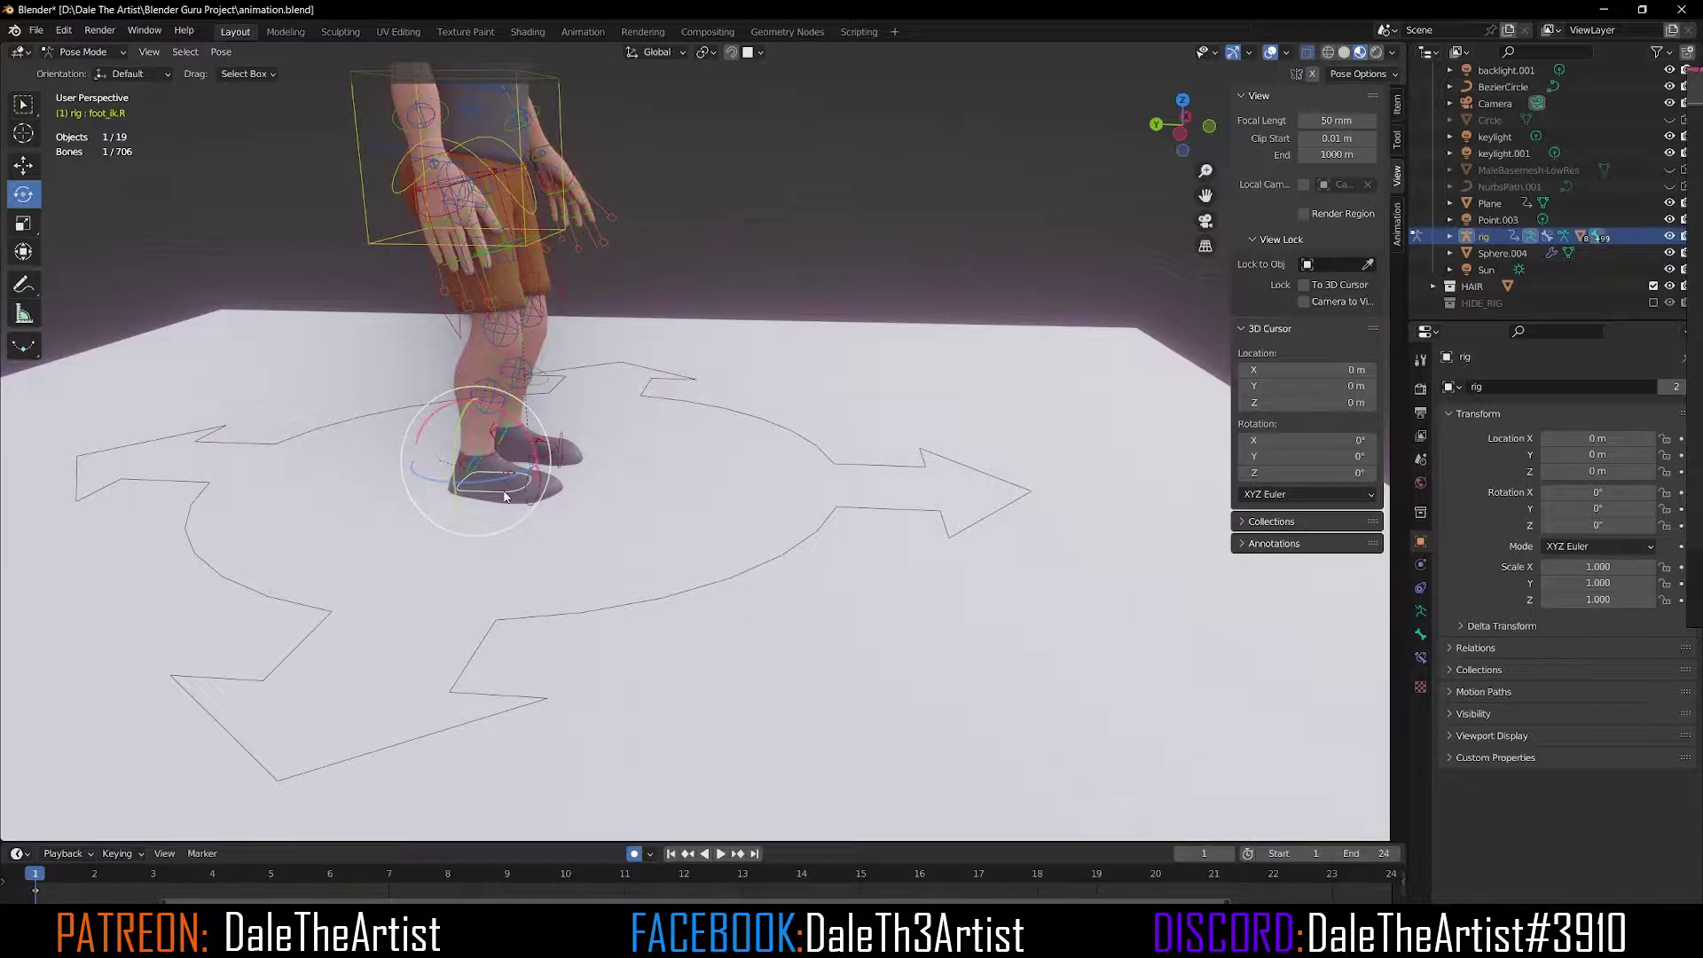
click(23, 165)
middle_drag(515, 483, 499, 482)
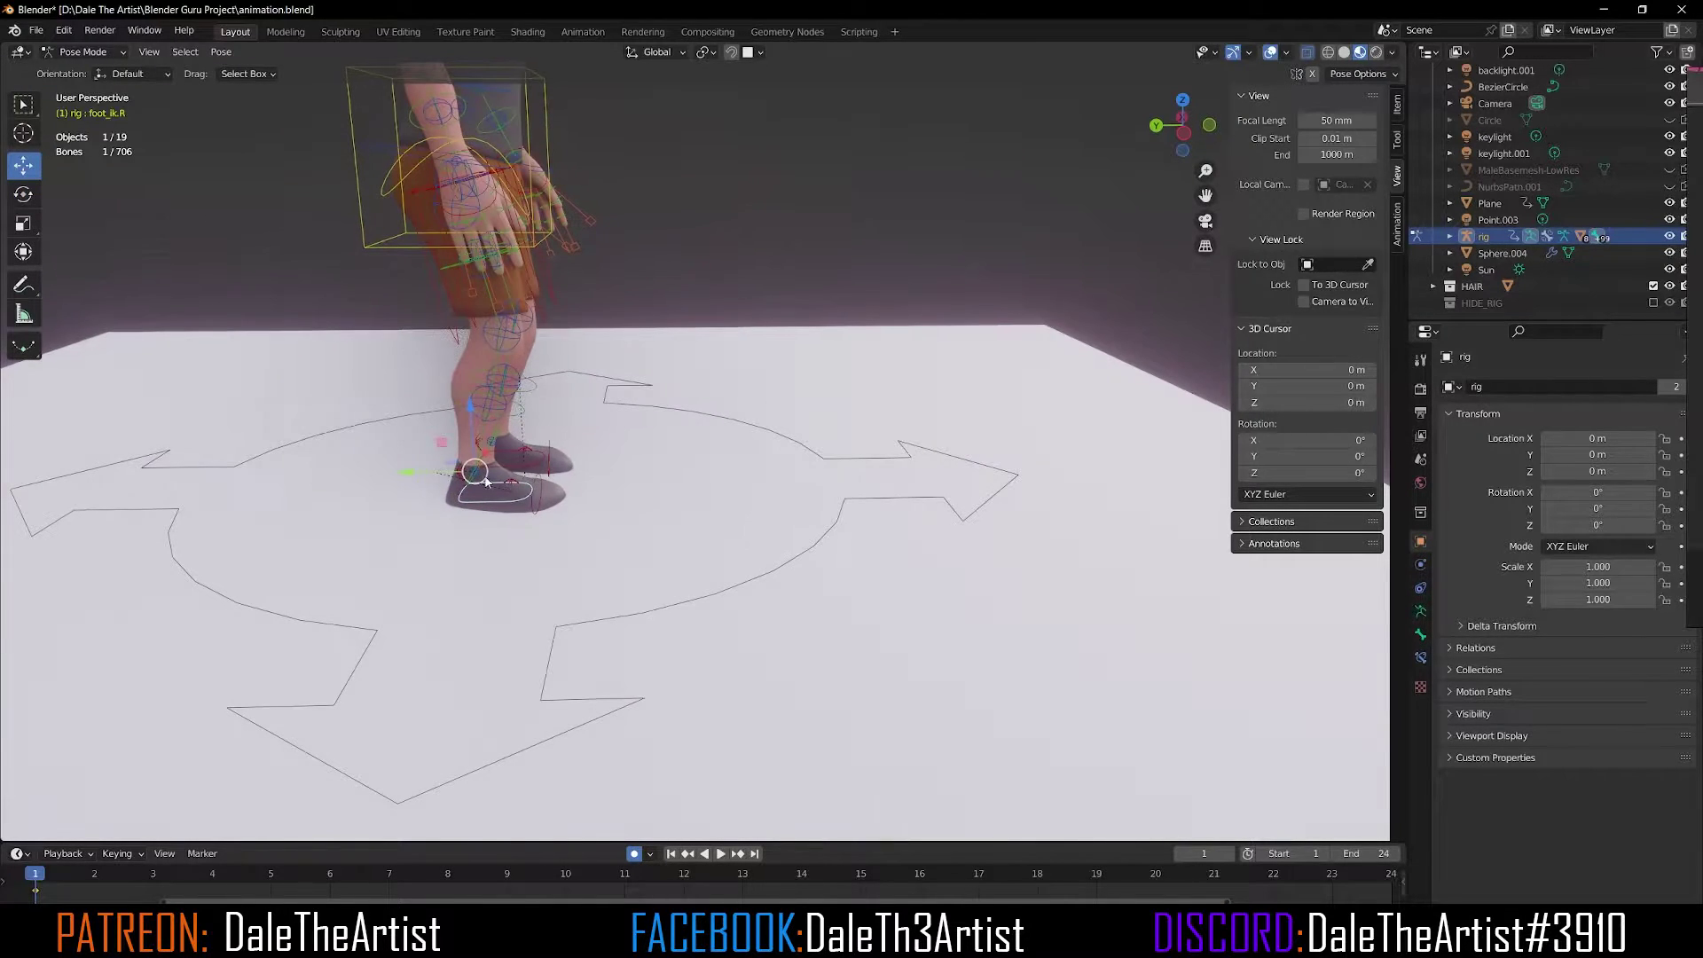
drag(407, 473, 497, 445)
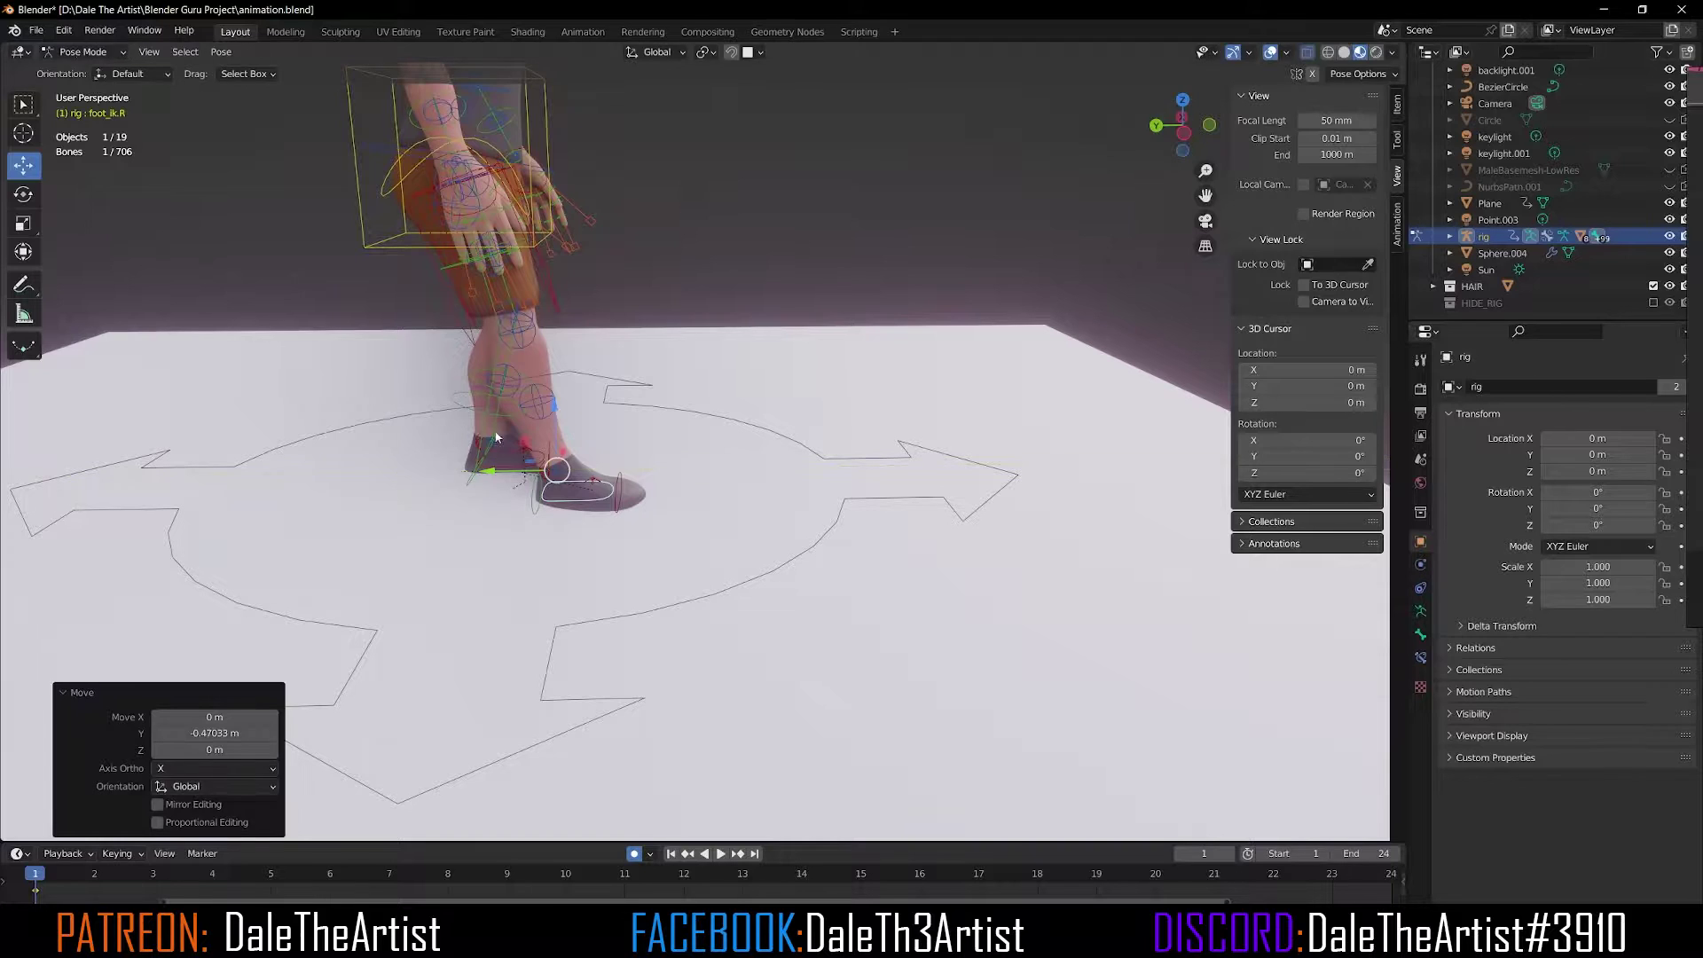
click(32, 201)
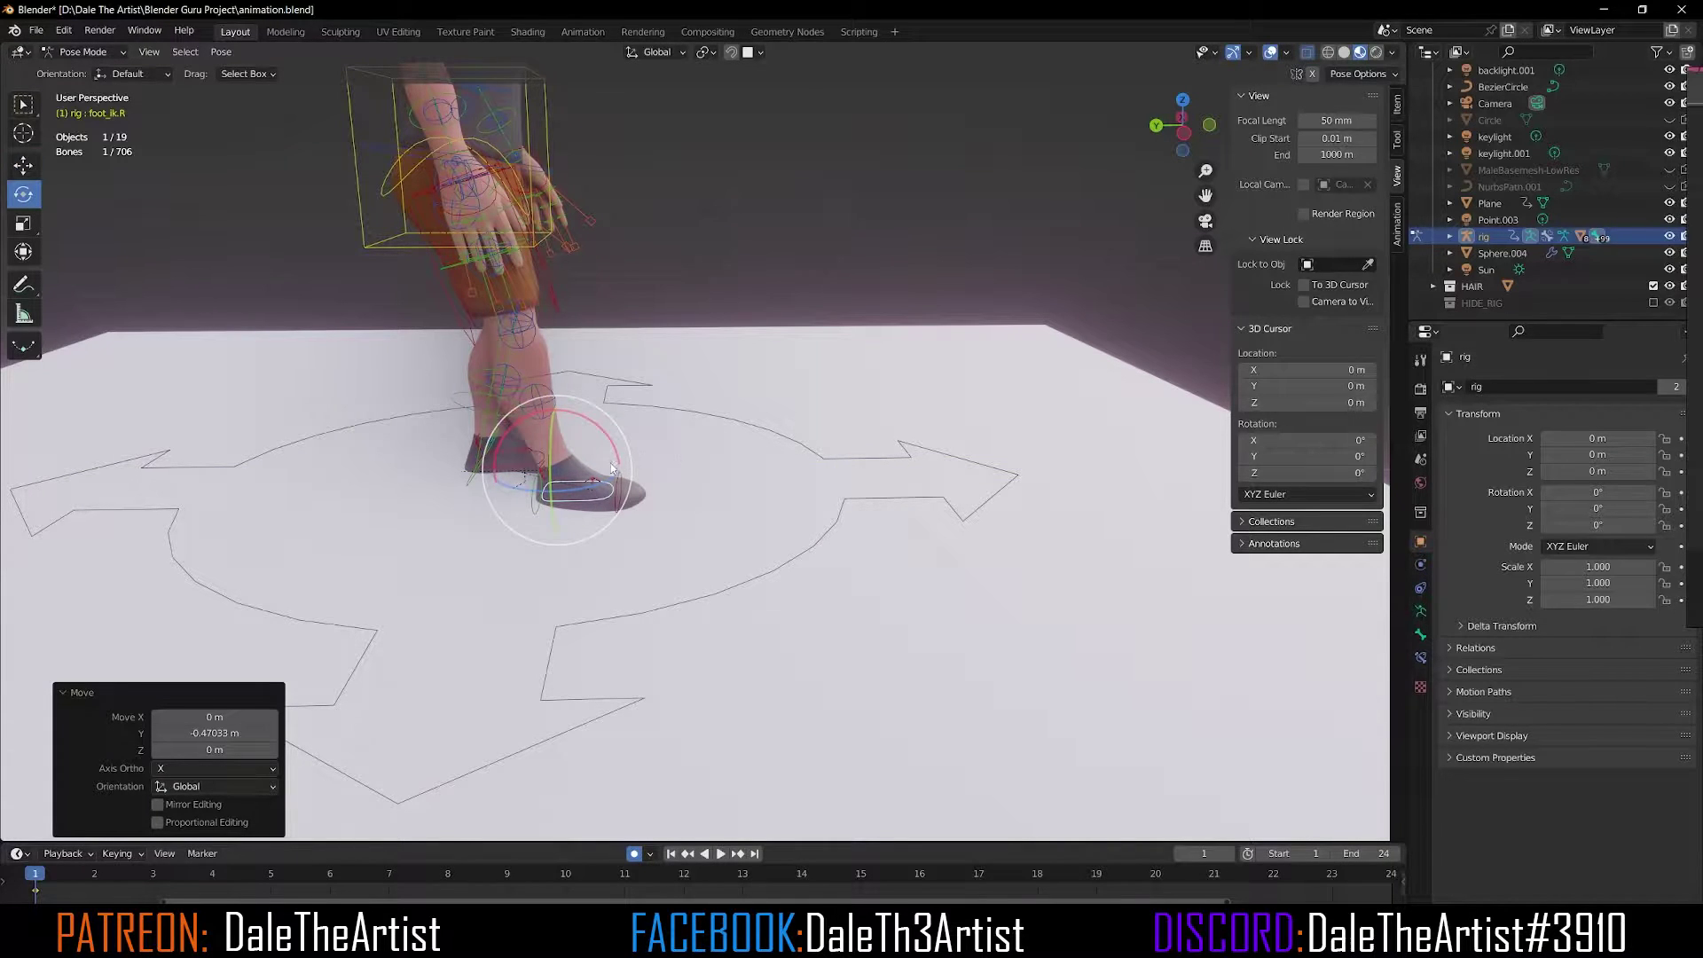
drag(616, 456, 583, 416)
middle_drag(583, 416, 589, 409)
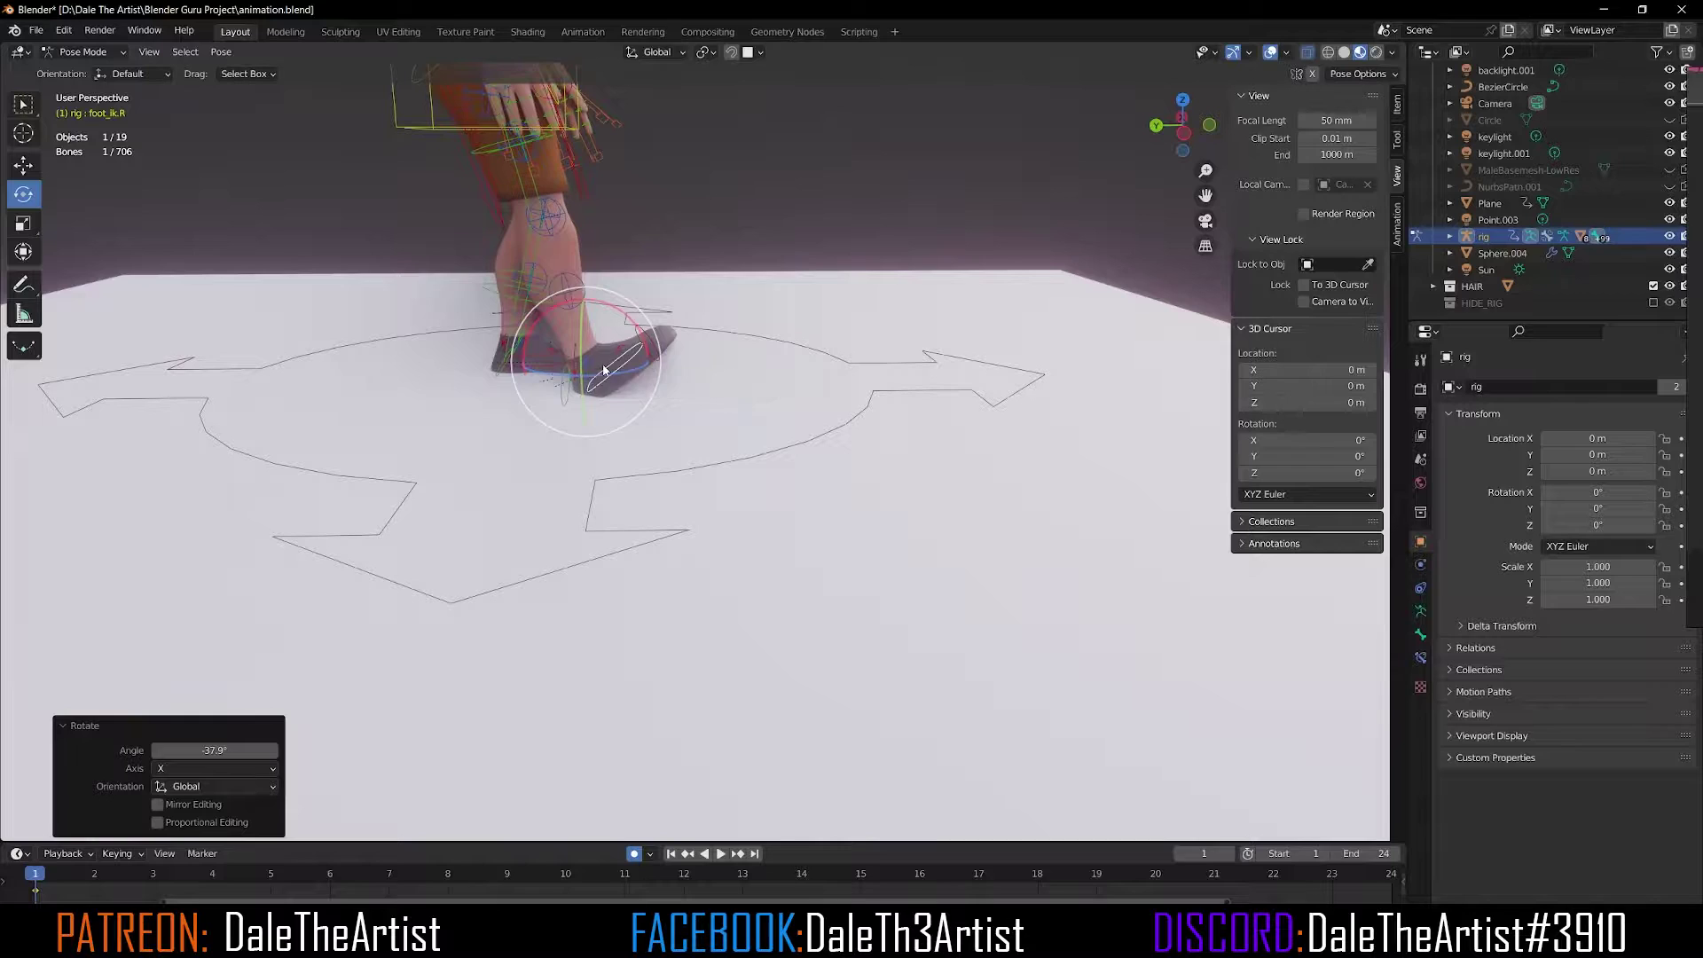
Nudge the right foot slightly forward and up.
key(shift+space)
key(g)
drag(548, 335, 582, 319)
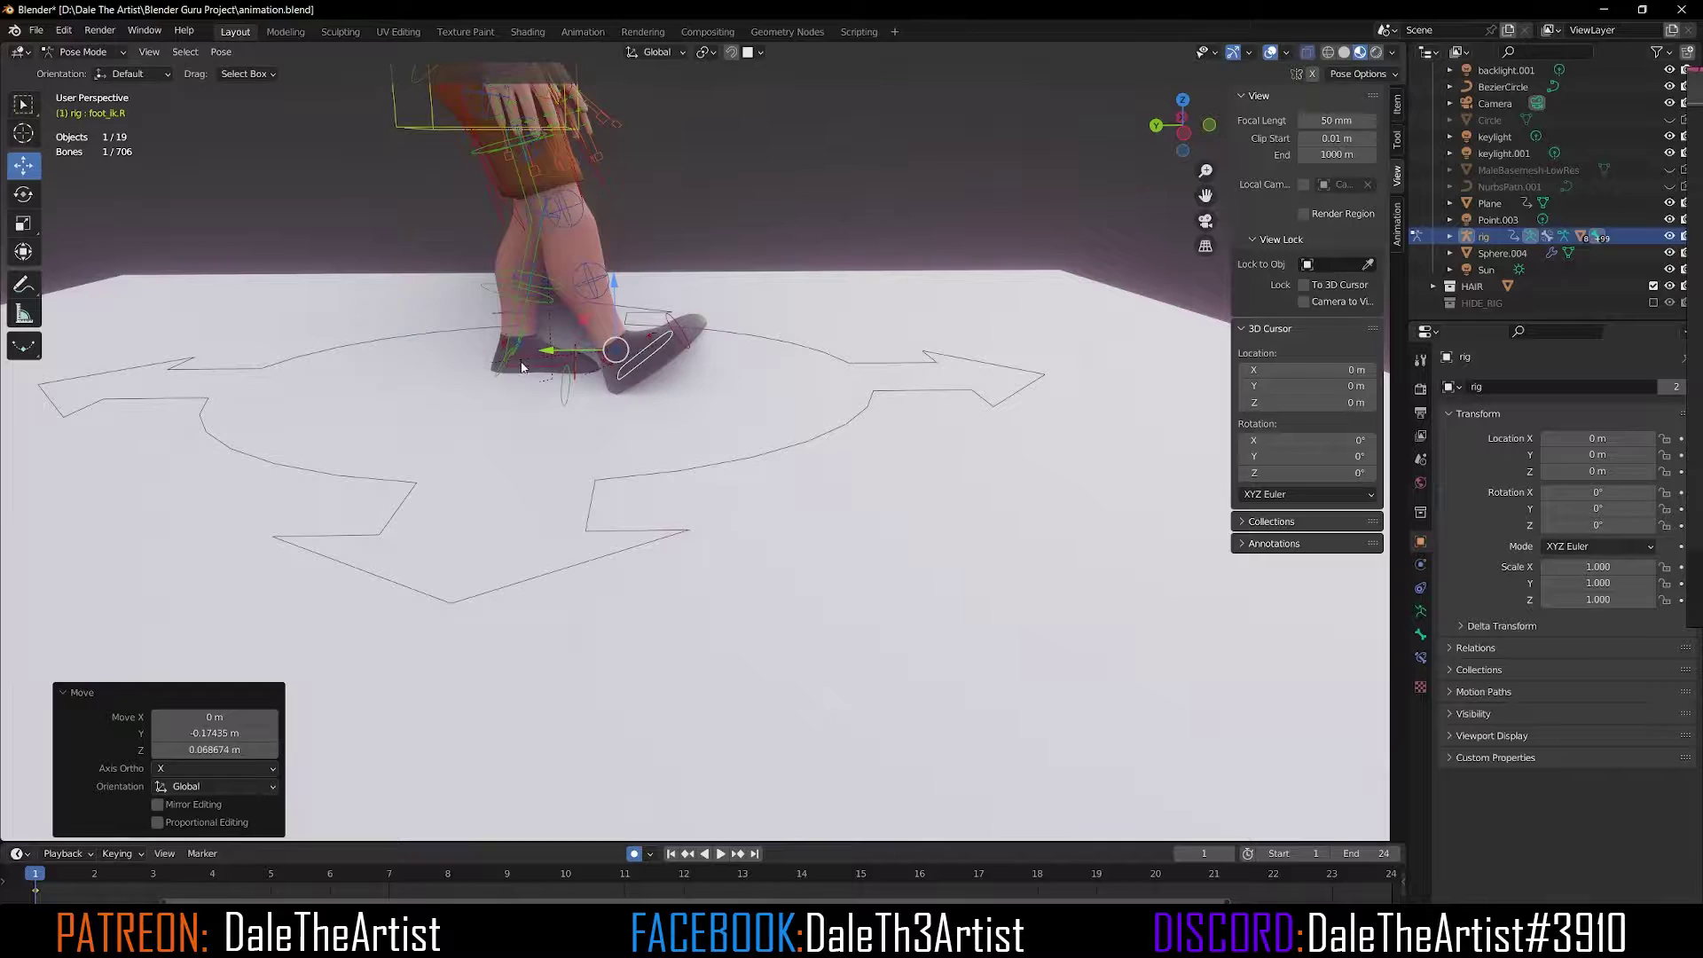
Move foot_ik.L along Y, pushing it back about 0.77 m.
click(522, 365)
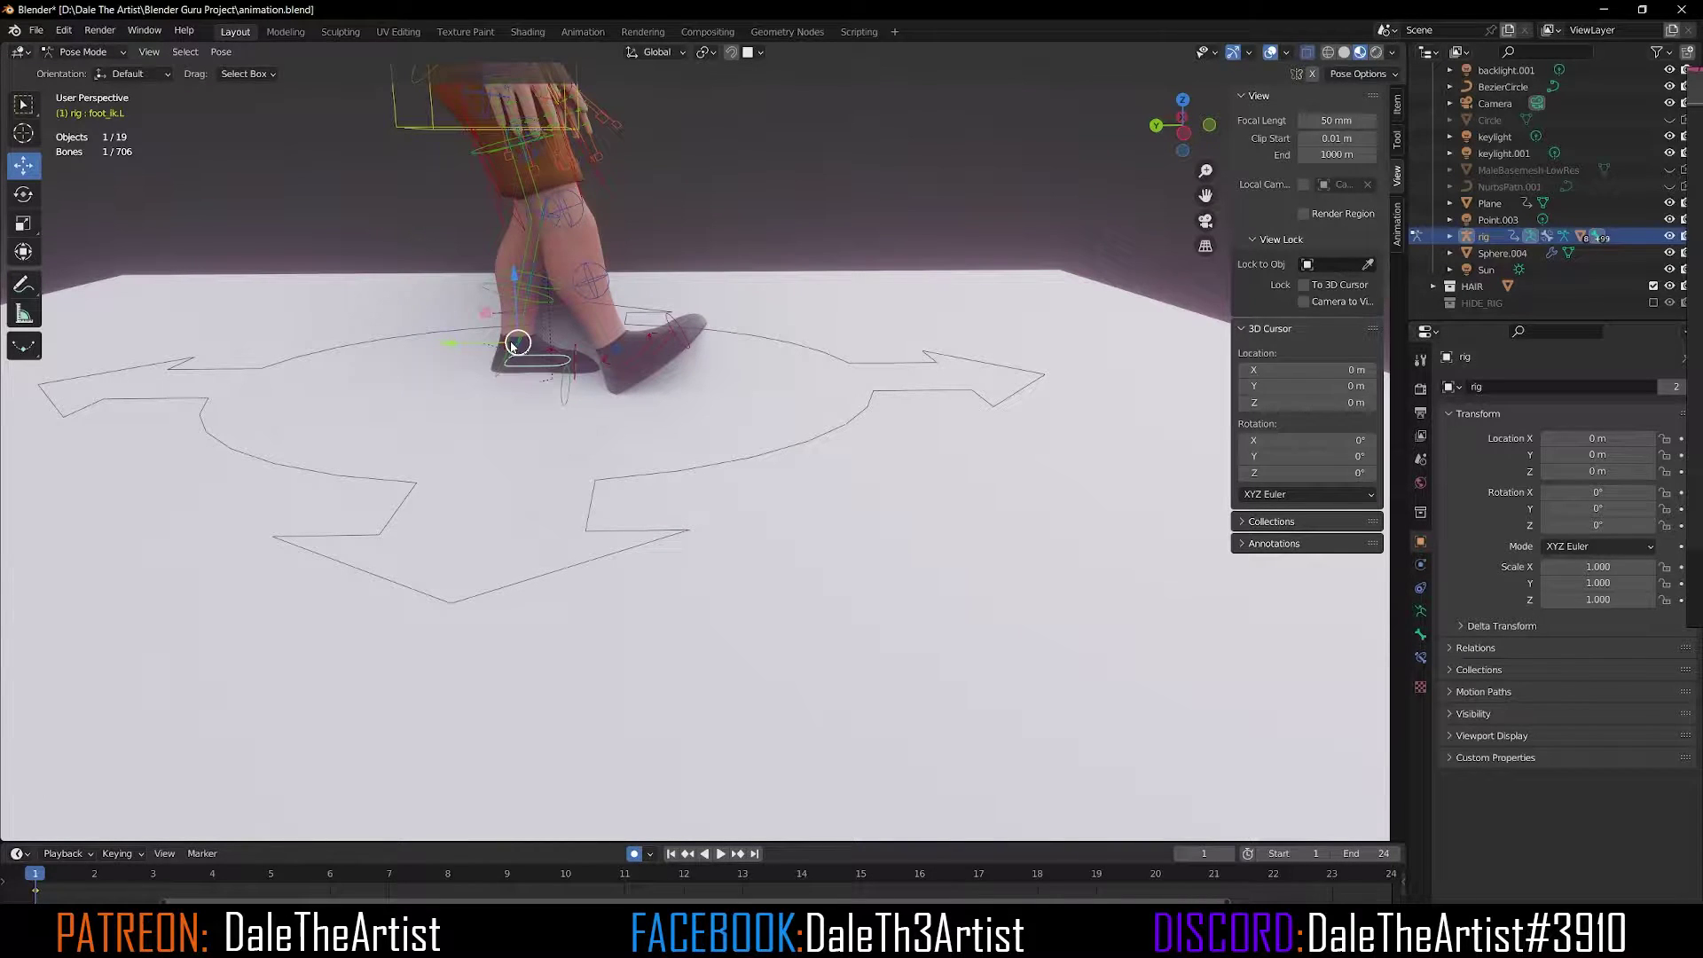
key(g)
key(y)
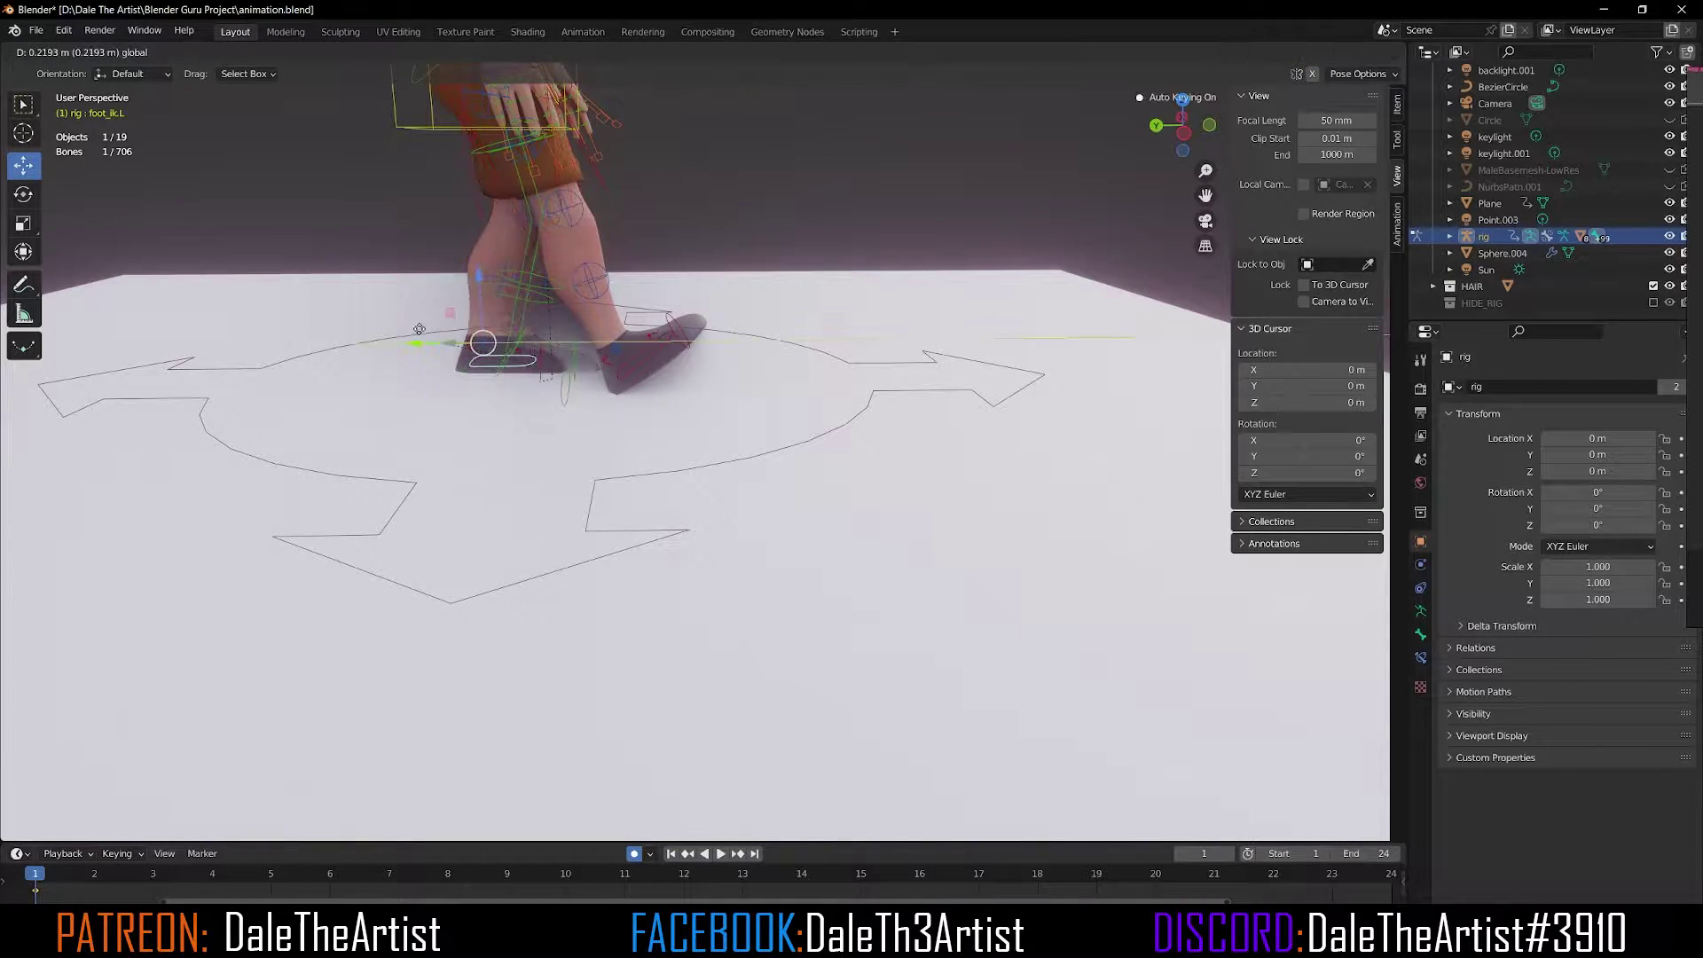
click(335, 295)
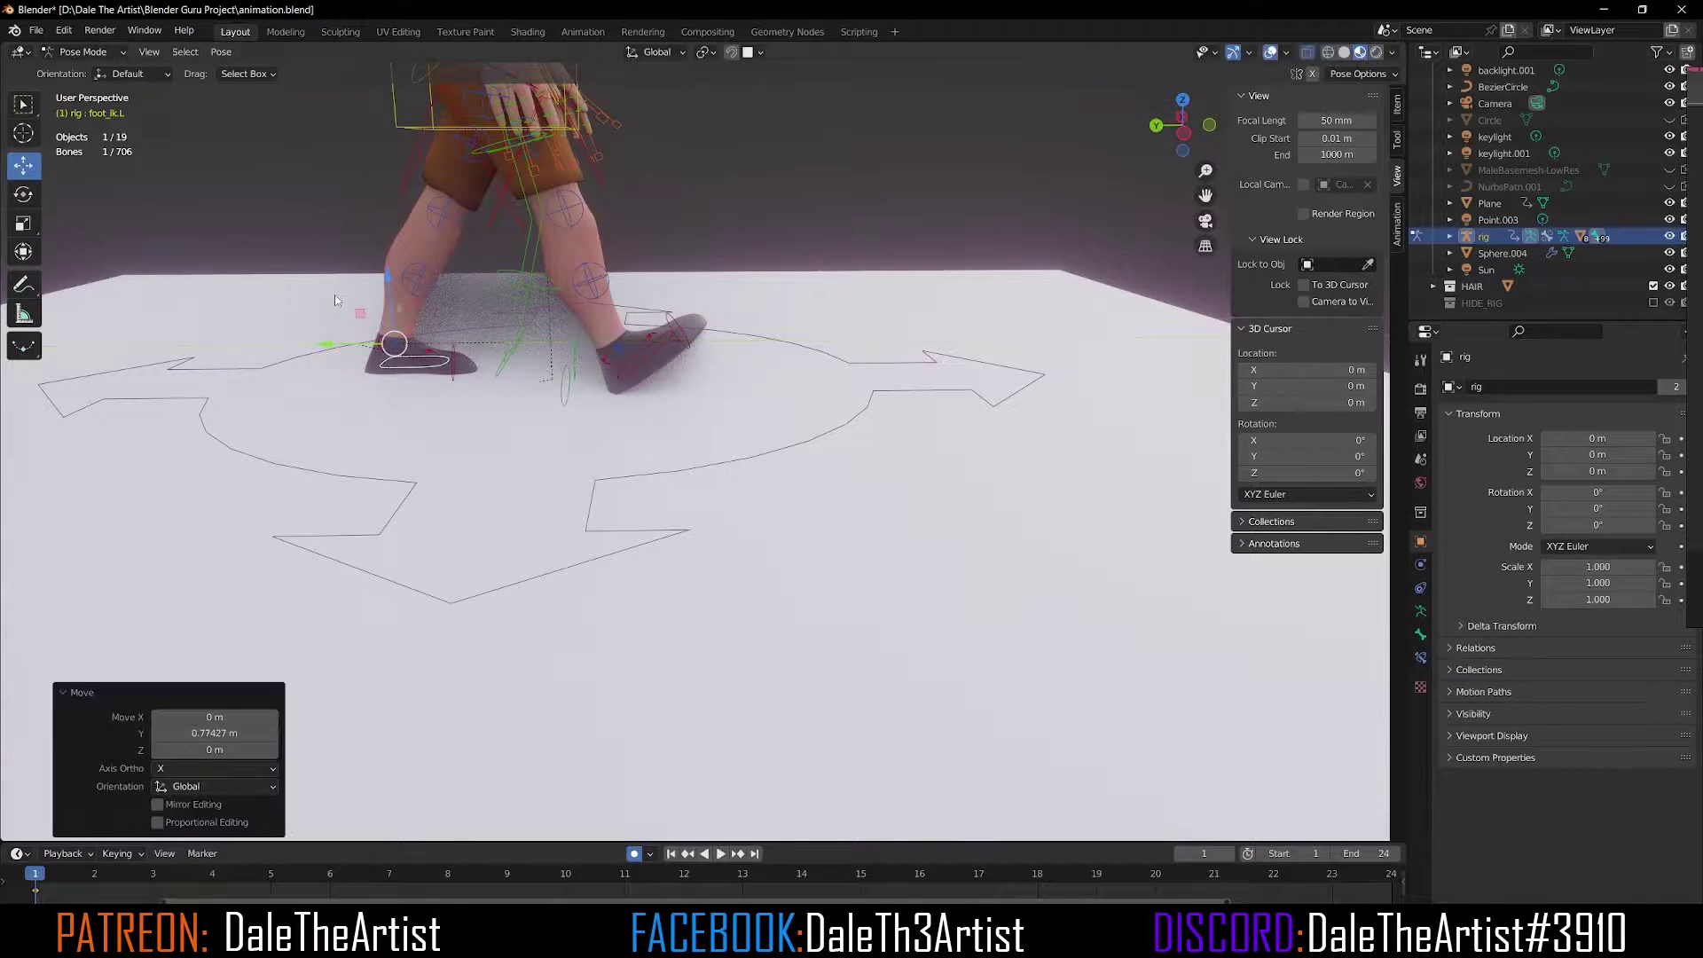
Tilt the left heel control so the foot rises onto its toes.
scroll(393, 351, up, 8)
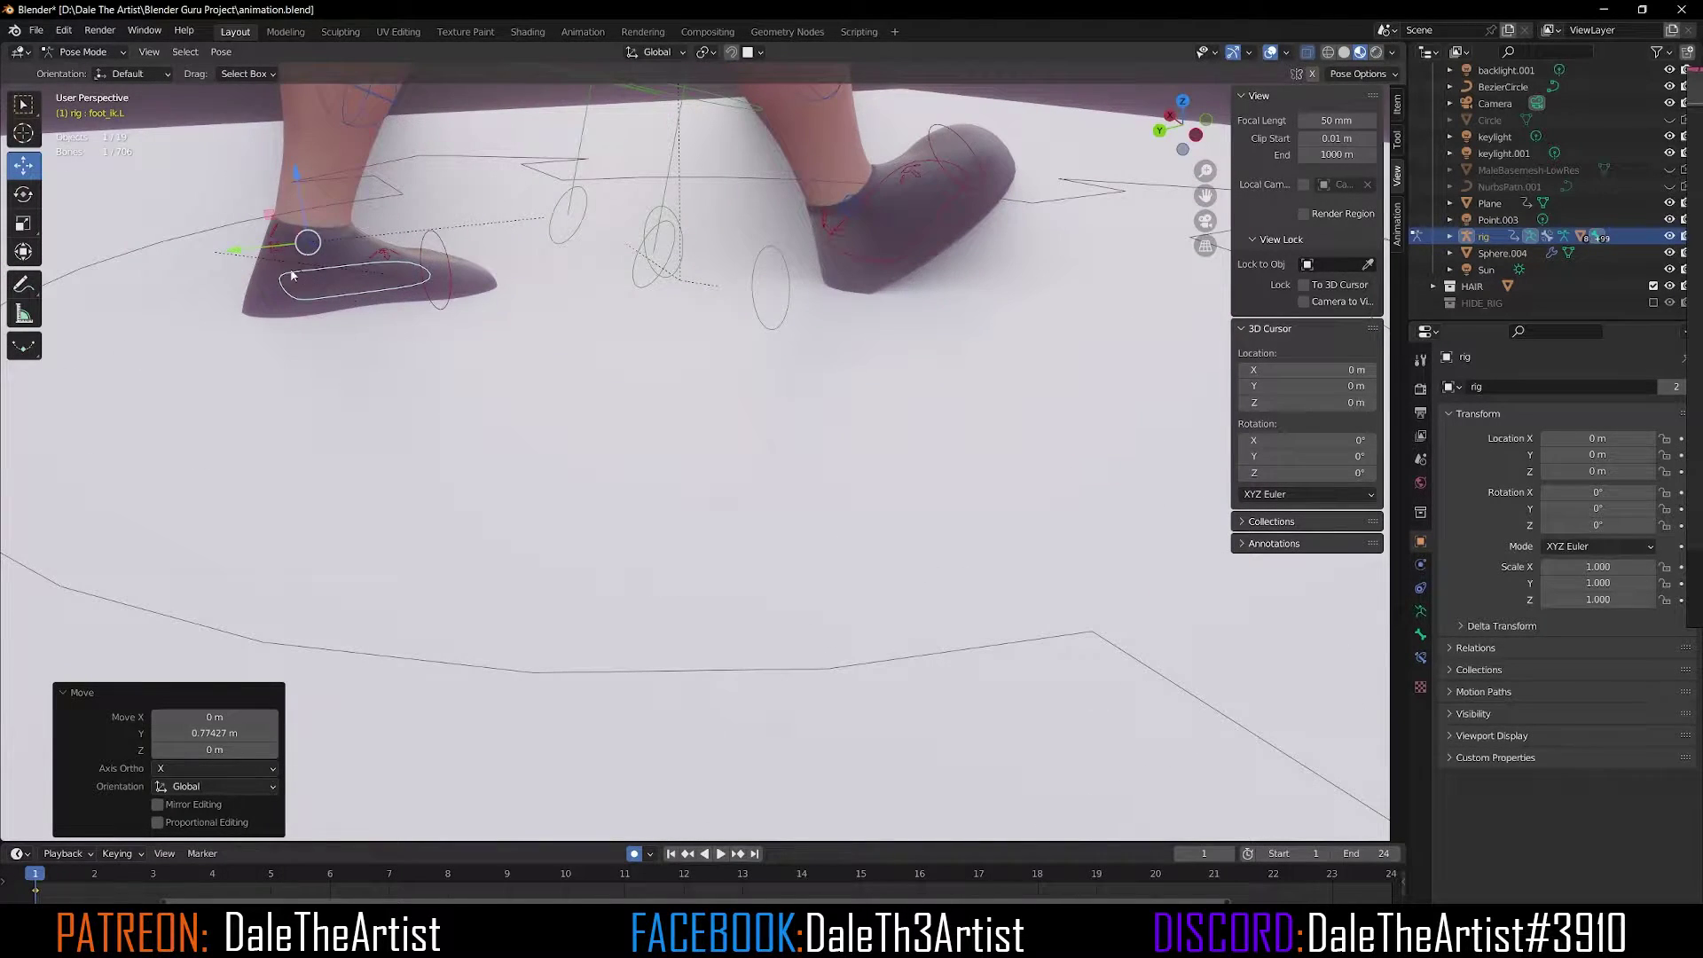
click(273, 225)
scroll(439, 282, down, 3)
middle_drag(439, 282, 470, 270)
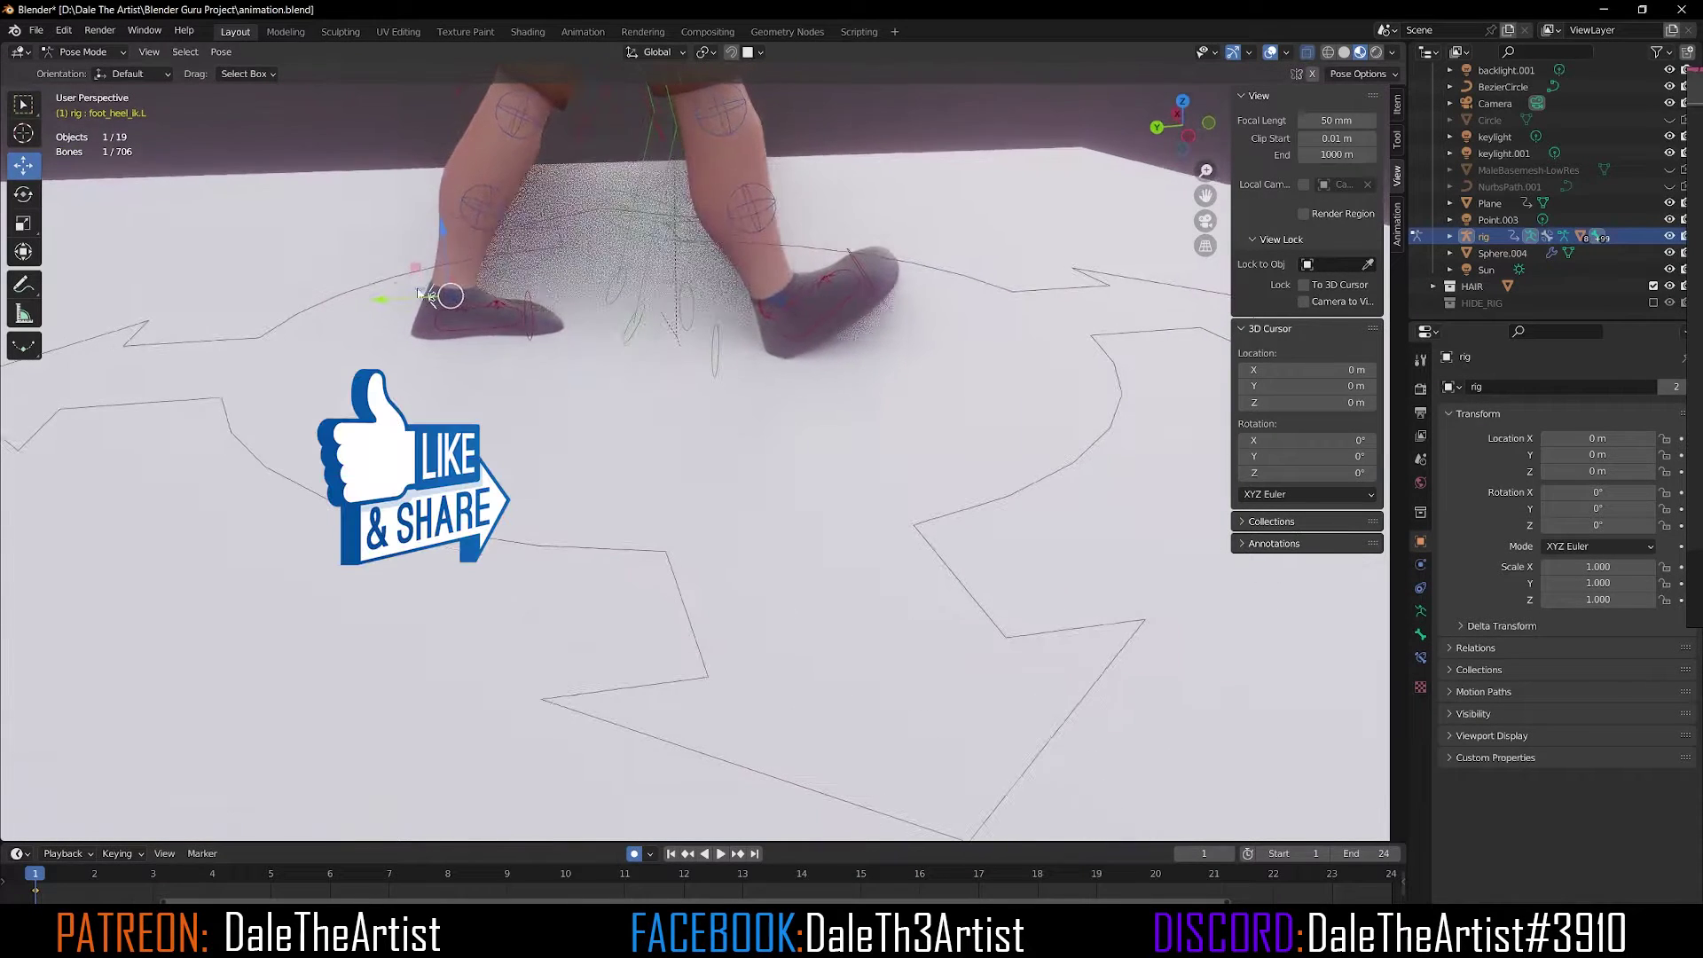
click(23, 194)
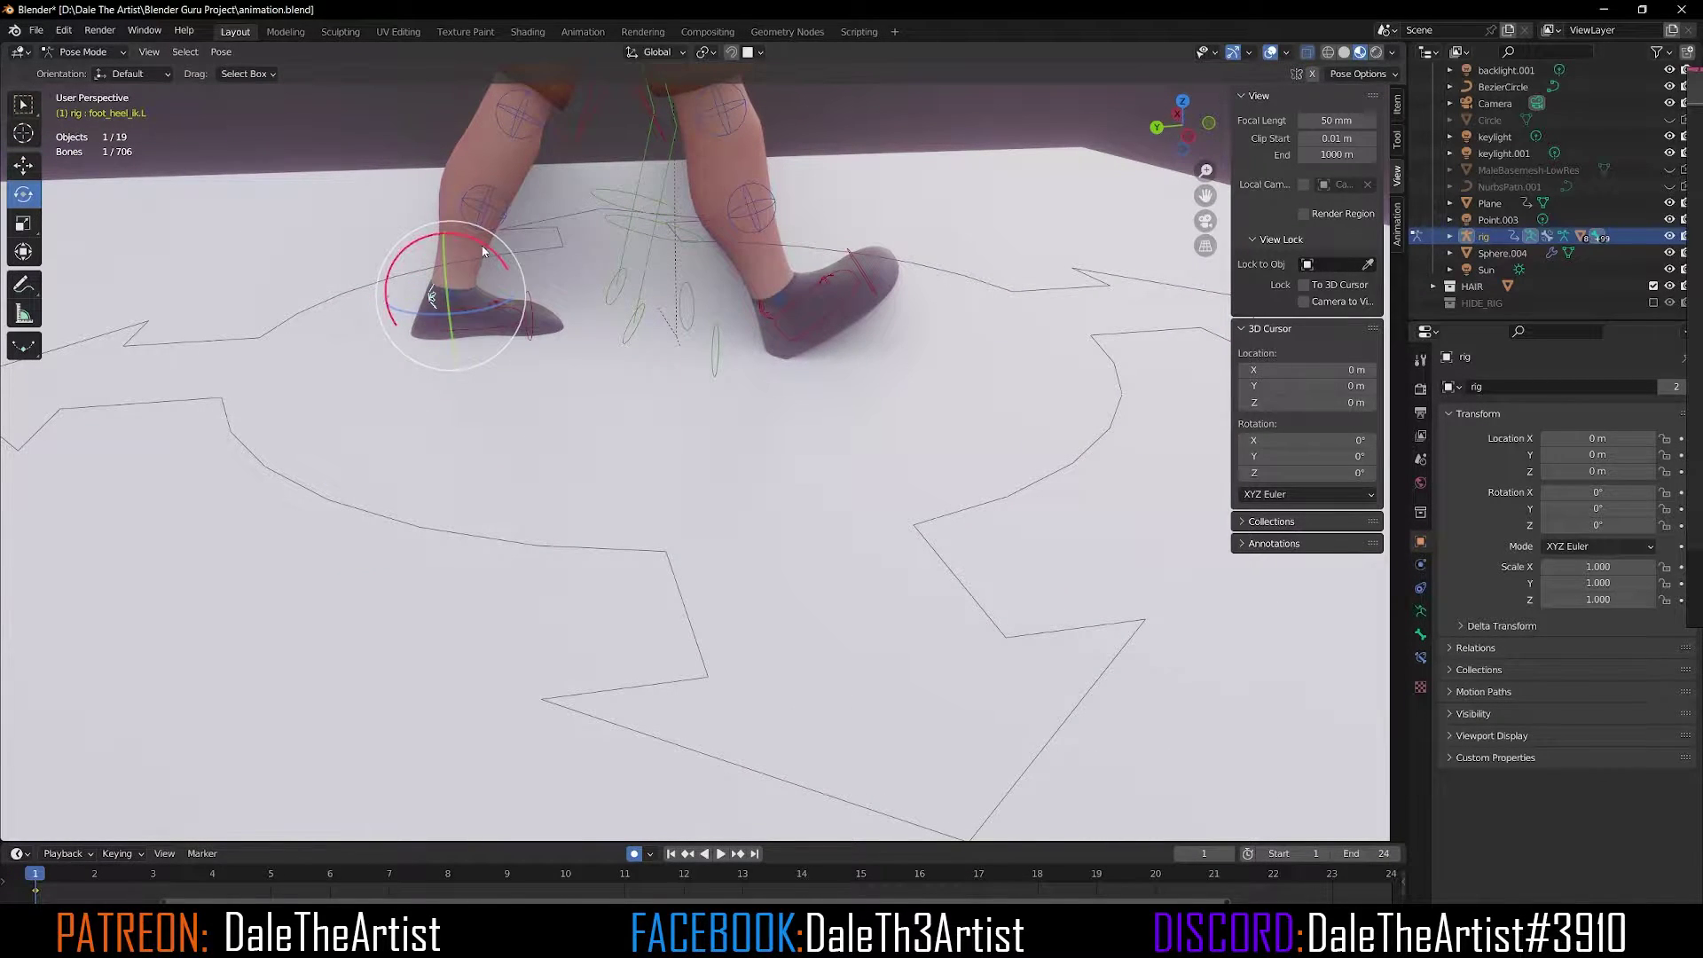
drag(484, 263, 543, 270)
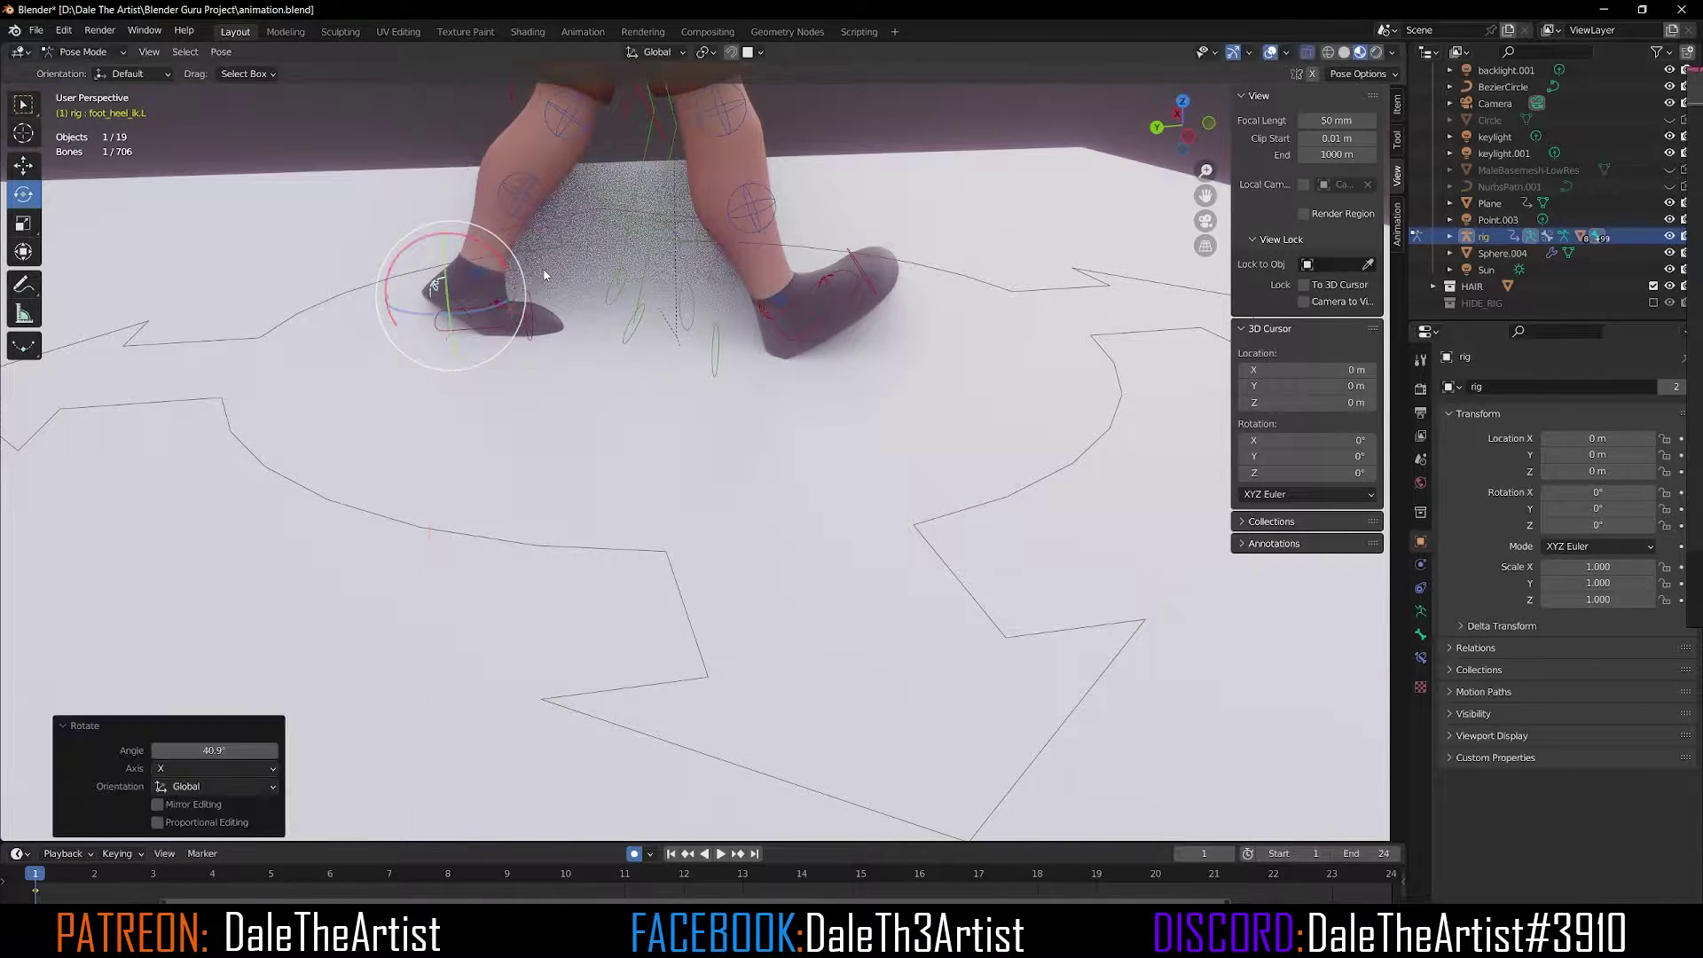
click(23, 165)
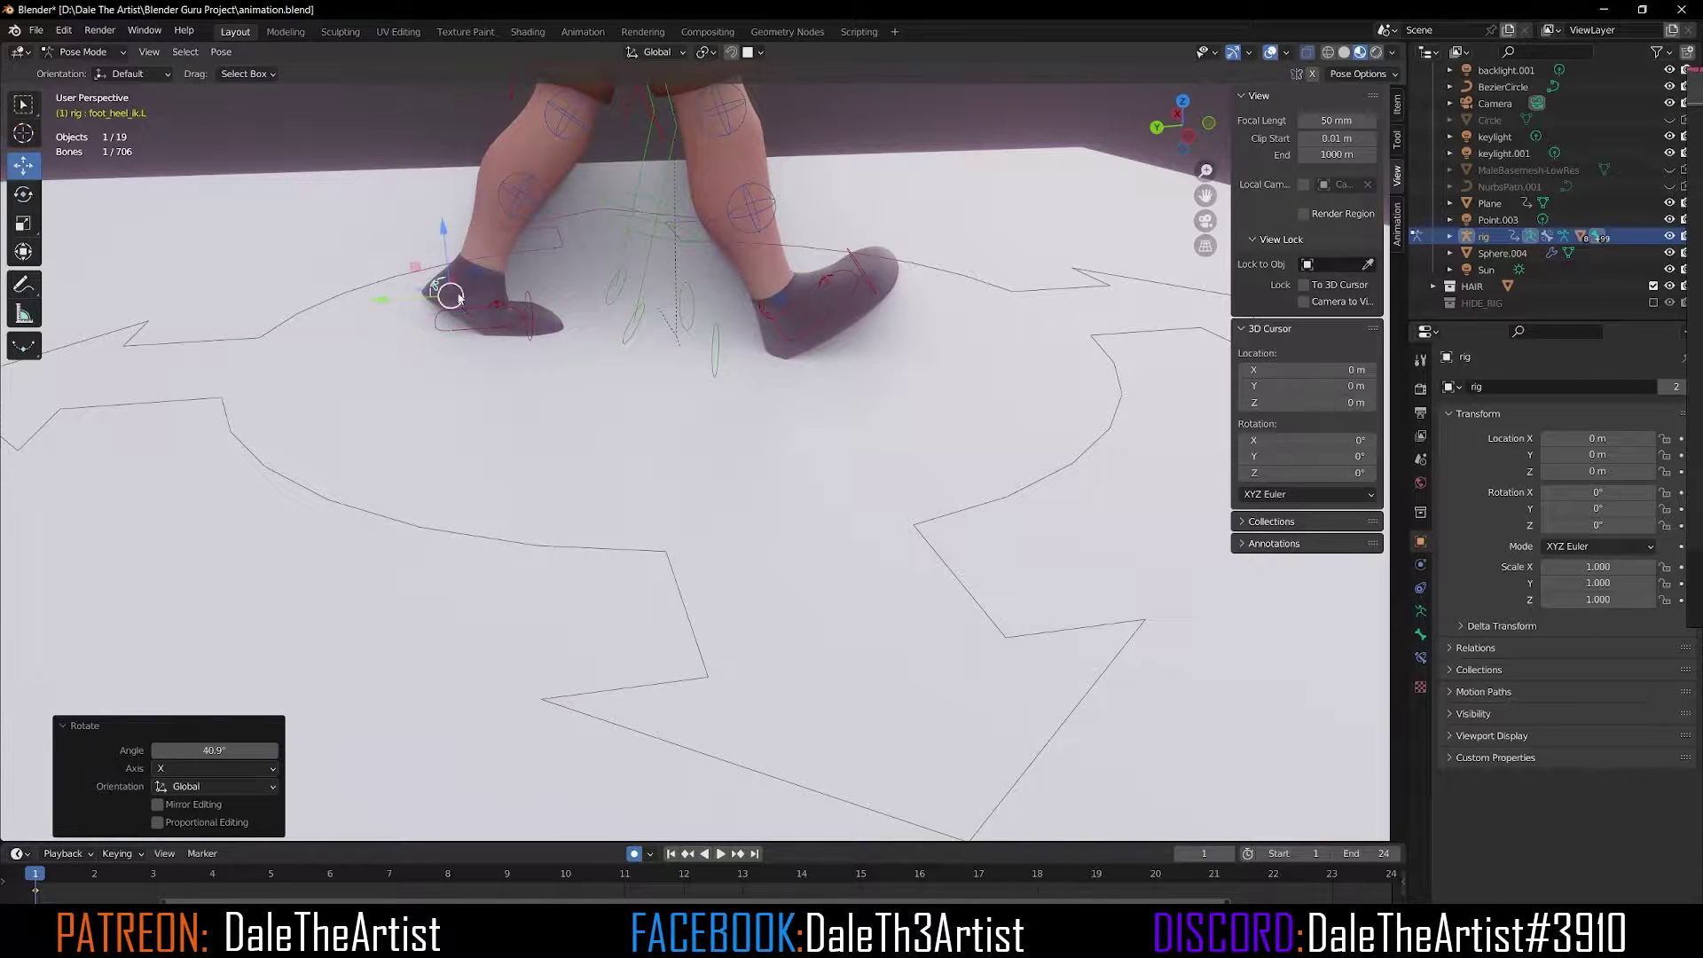
key(r)
key(Escape)
drag(435, 286, 514, 321)
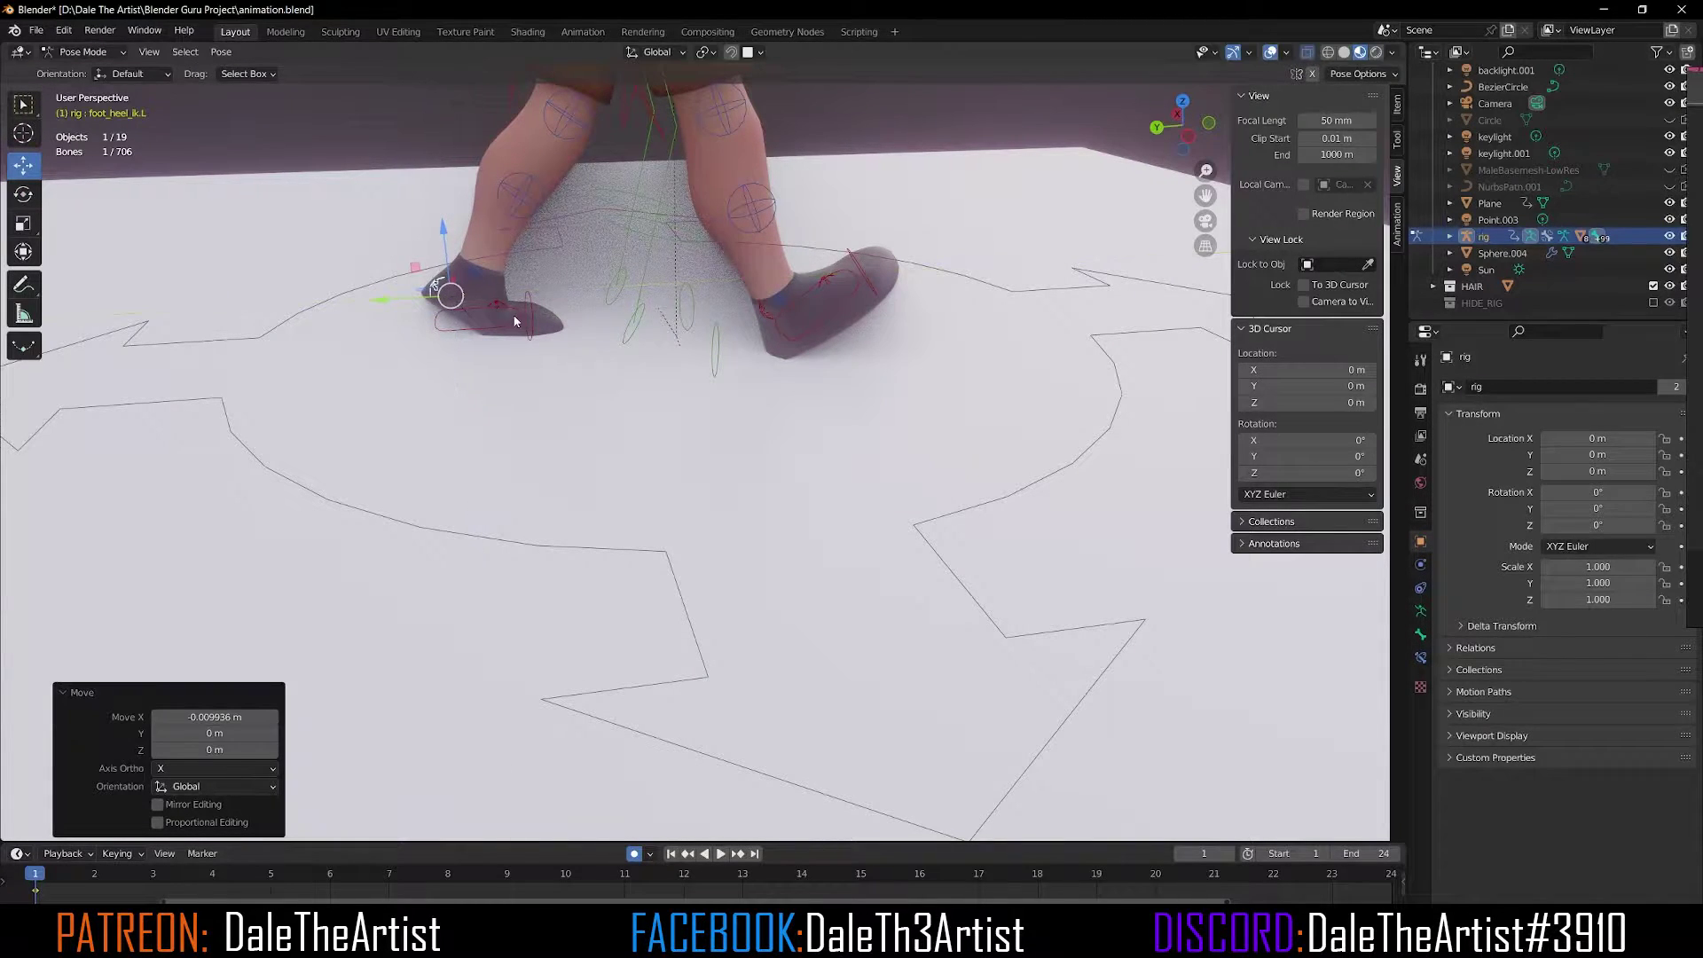
Reposition foot_ik.L 0.057 m along Y and 0.026 m up, then check from several angles.
click(496, 325)
key(g)
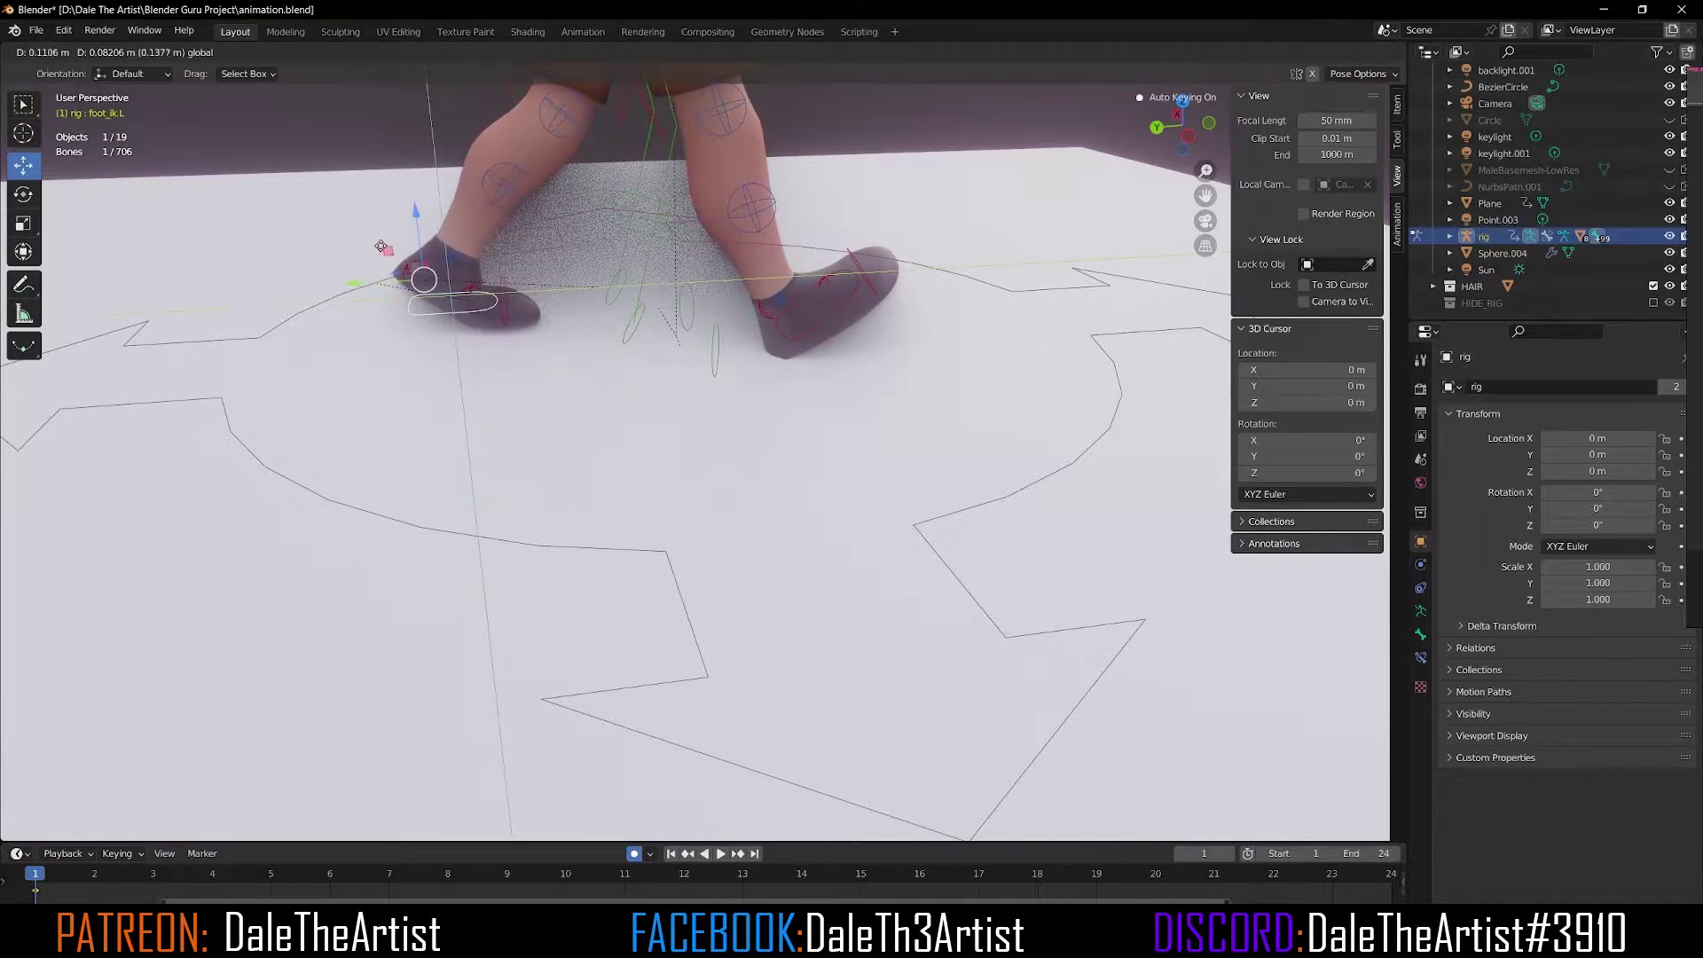
click(404, 264)
scroll(565, 262, down, 5)
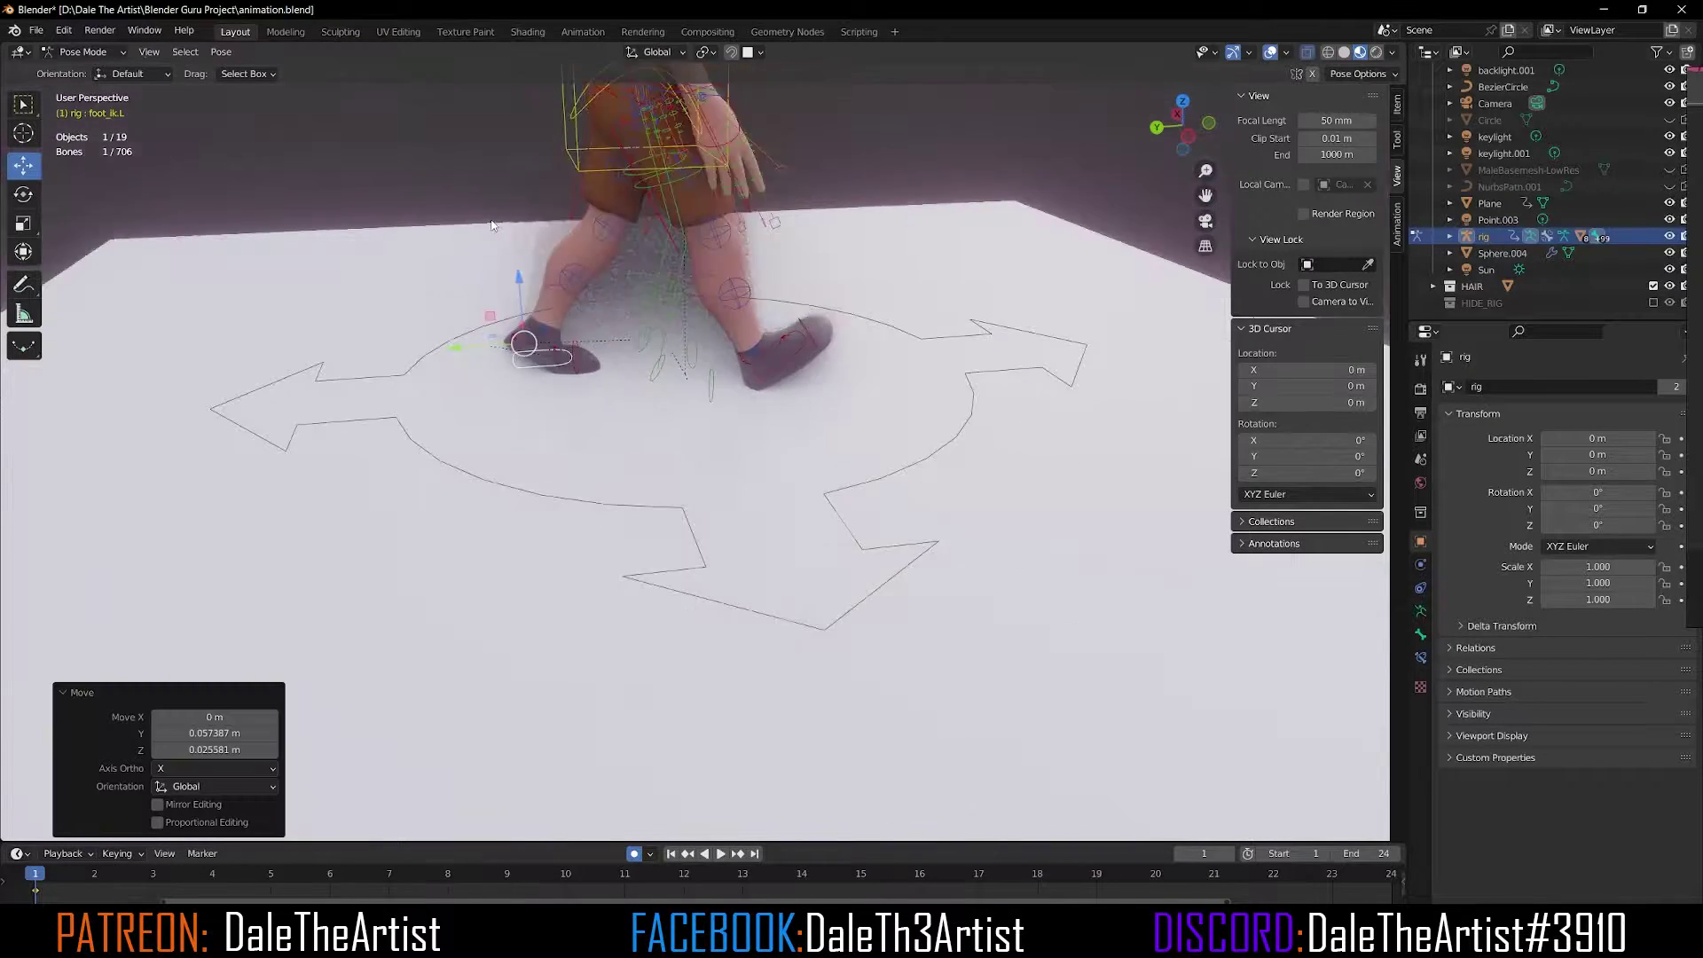
middle_drag(565, 262, 663, 346)
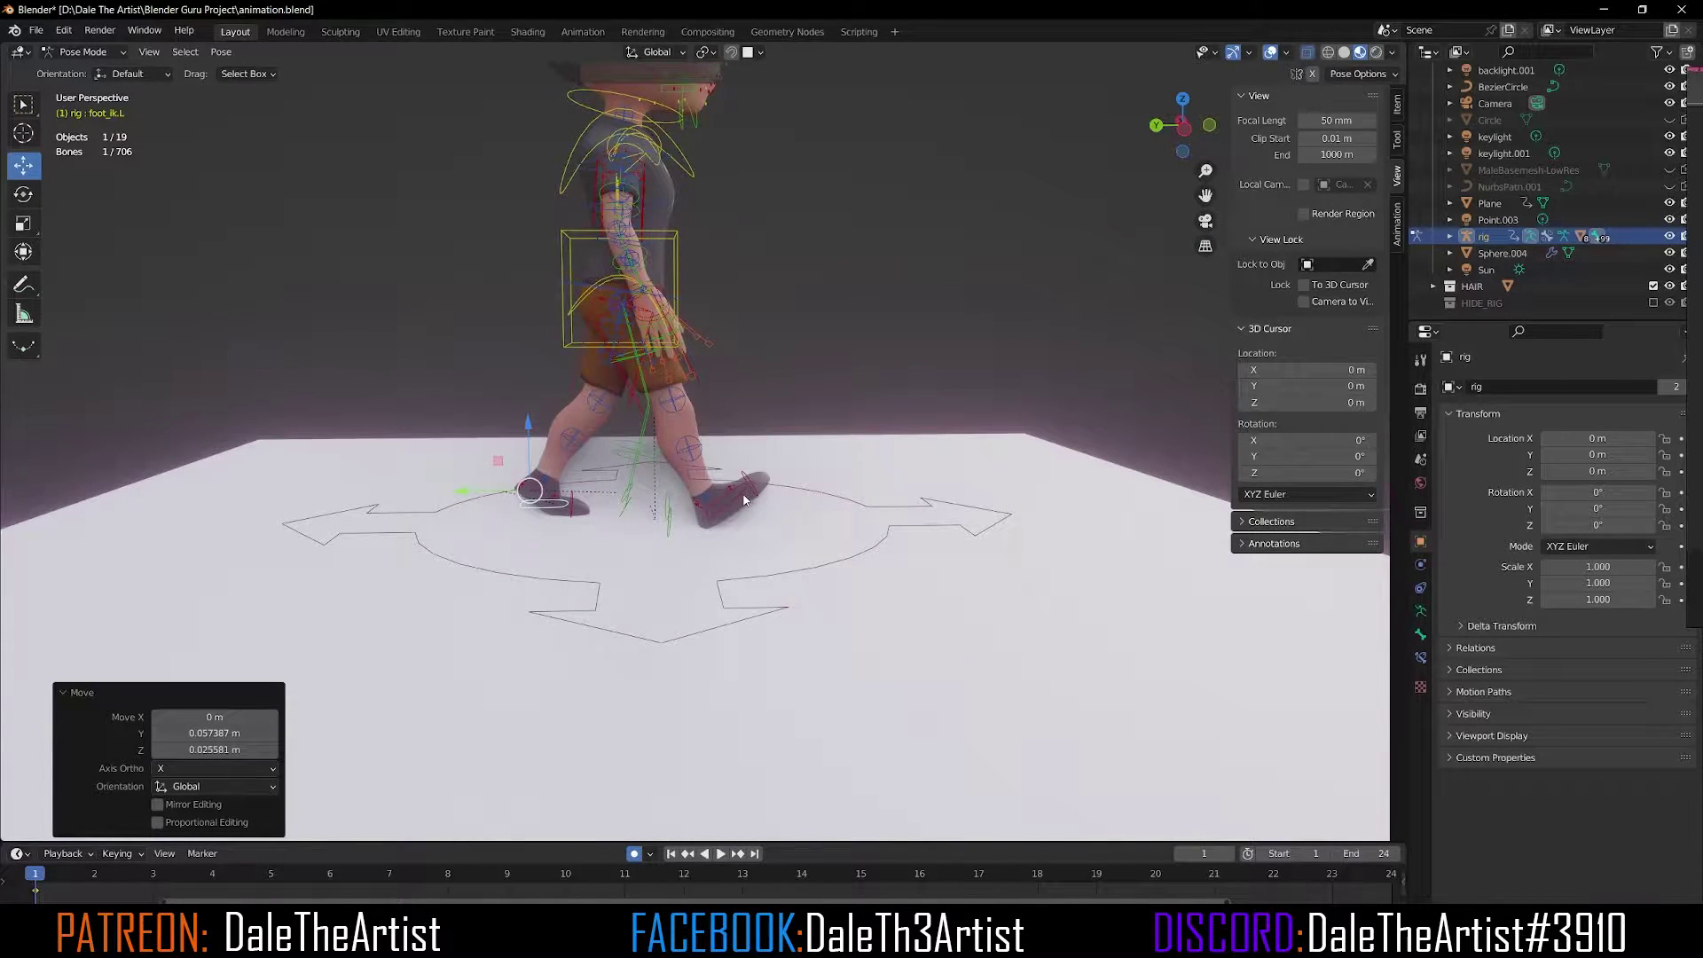
middle_drag(639, 364, 632, 410)
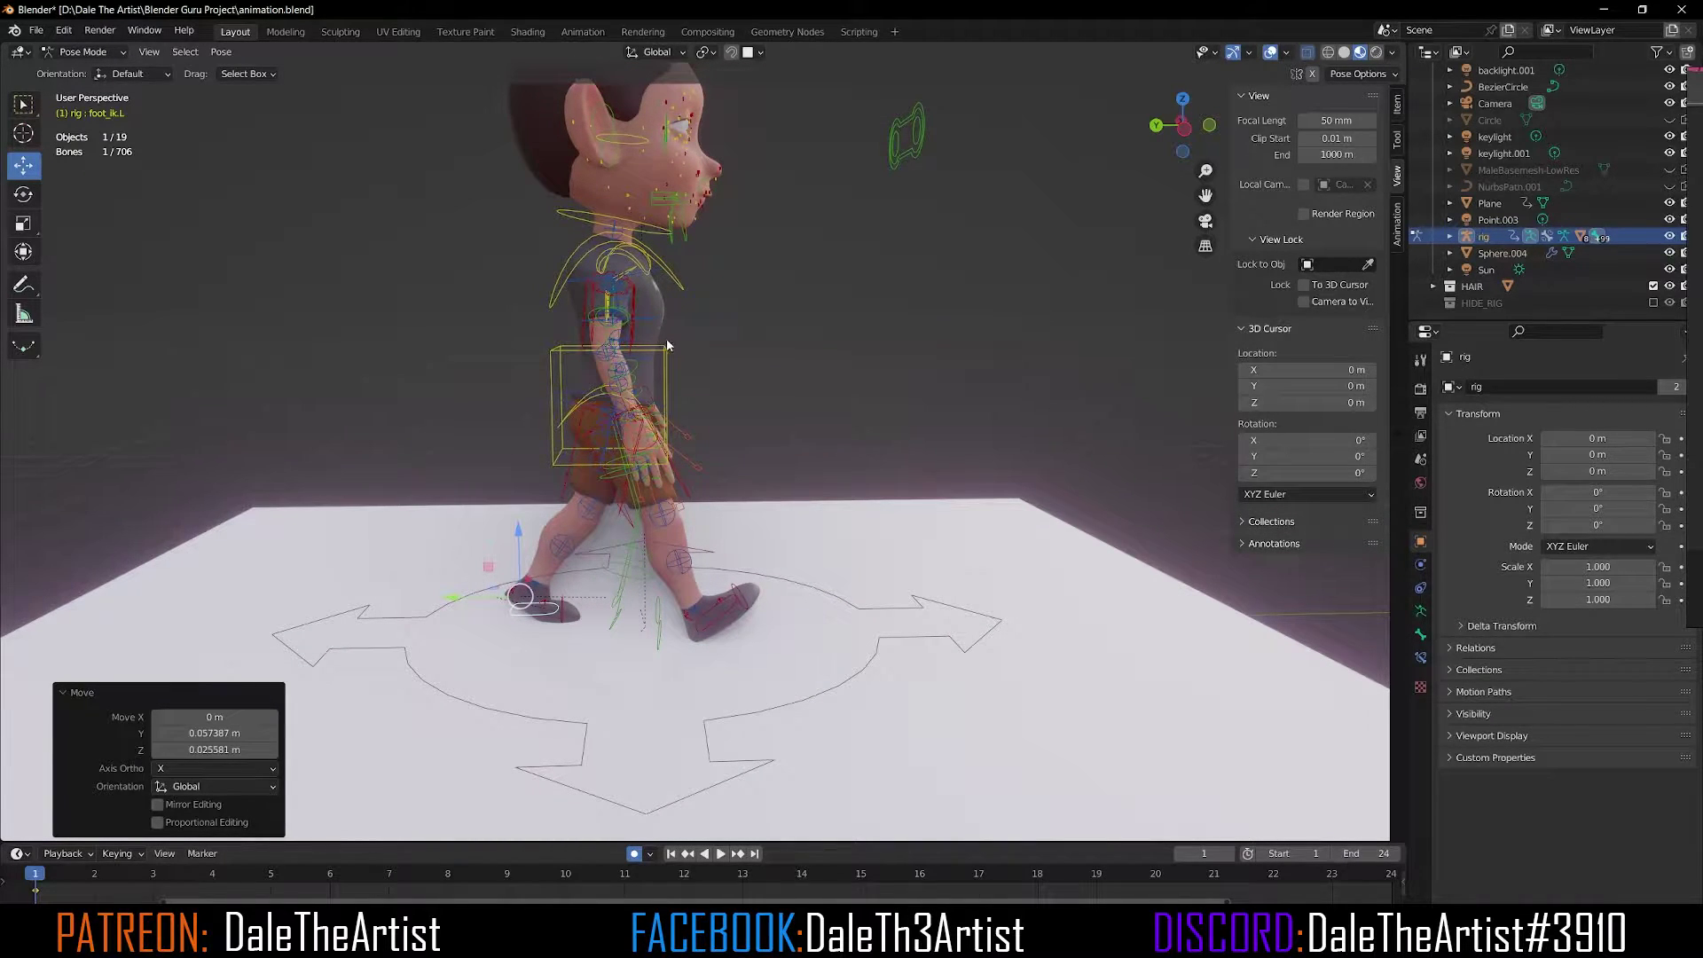
scroll(649, 448, up, 6)
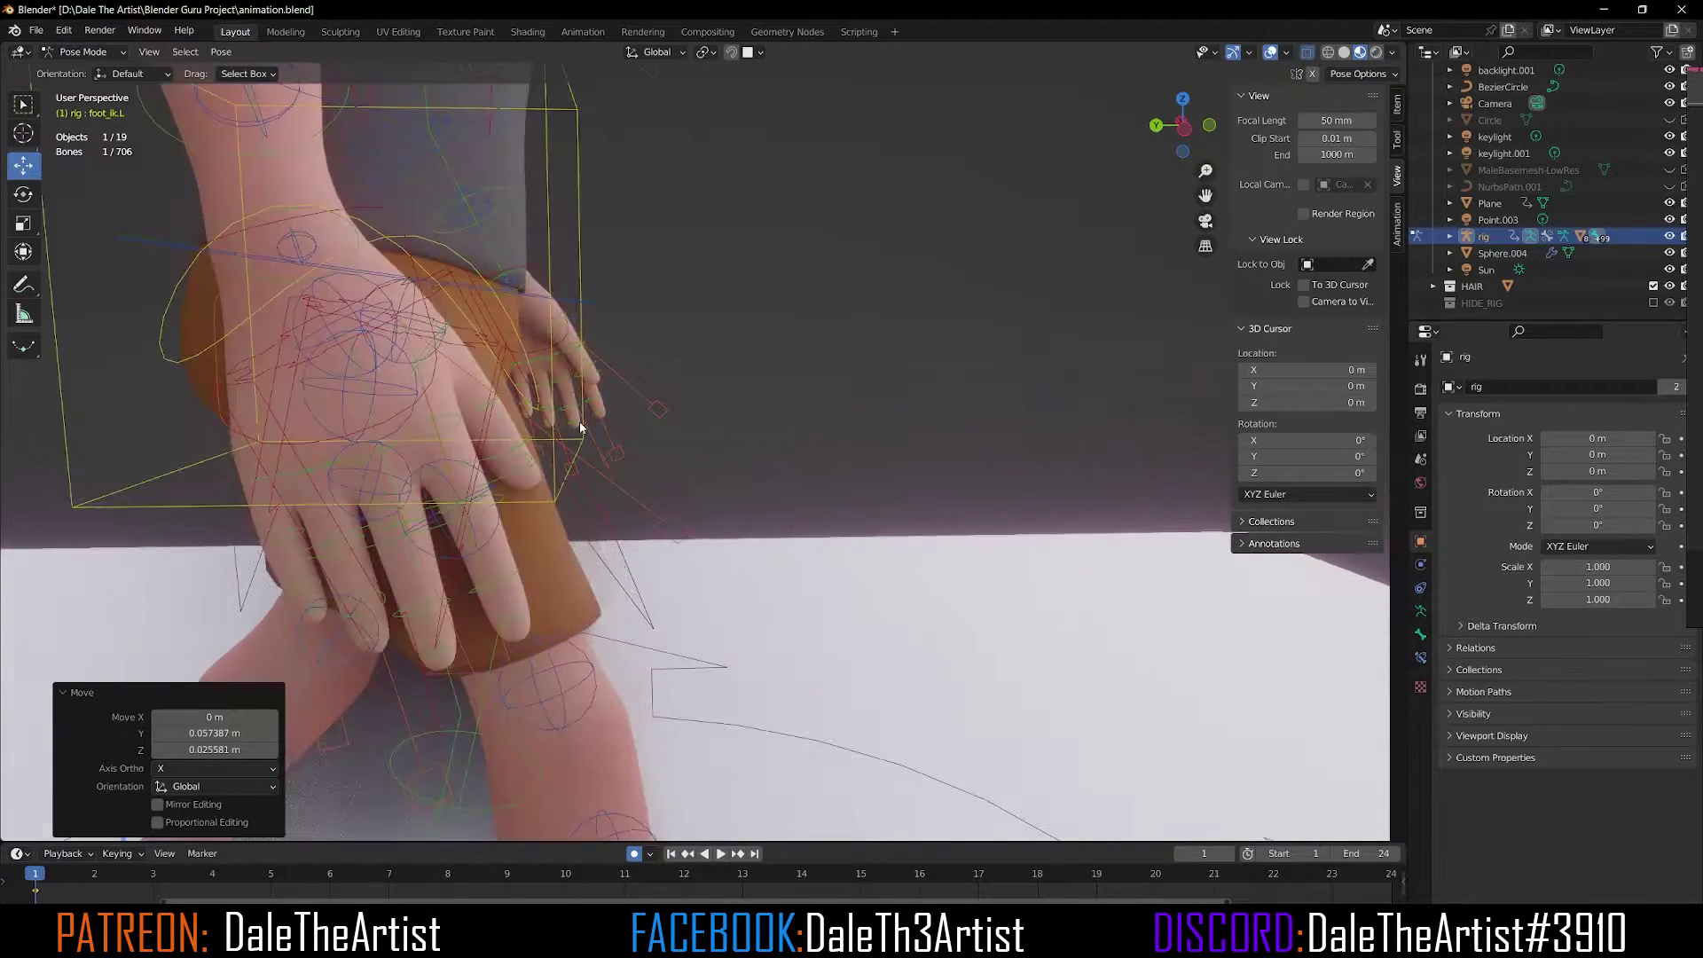
Rotate hand_ik.R about 58° on X and move it back.
click(928, 345)
scroll(930, 337, down, 5)
middle_drag(908, 401, 598, 373)
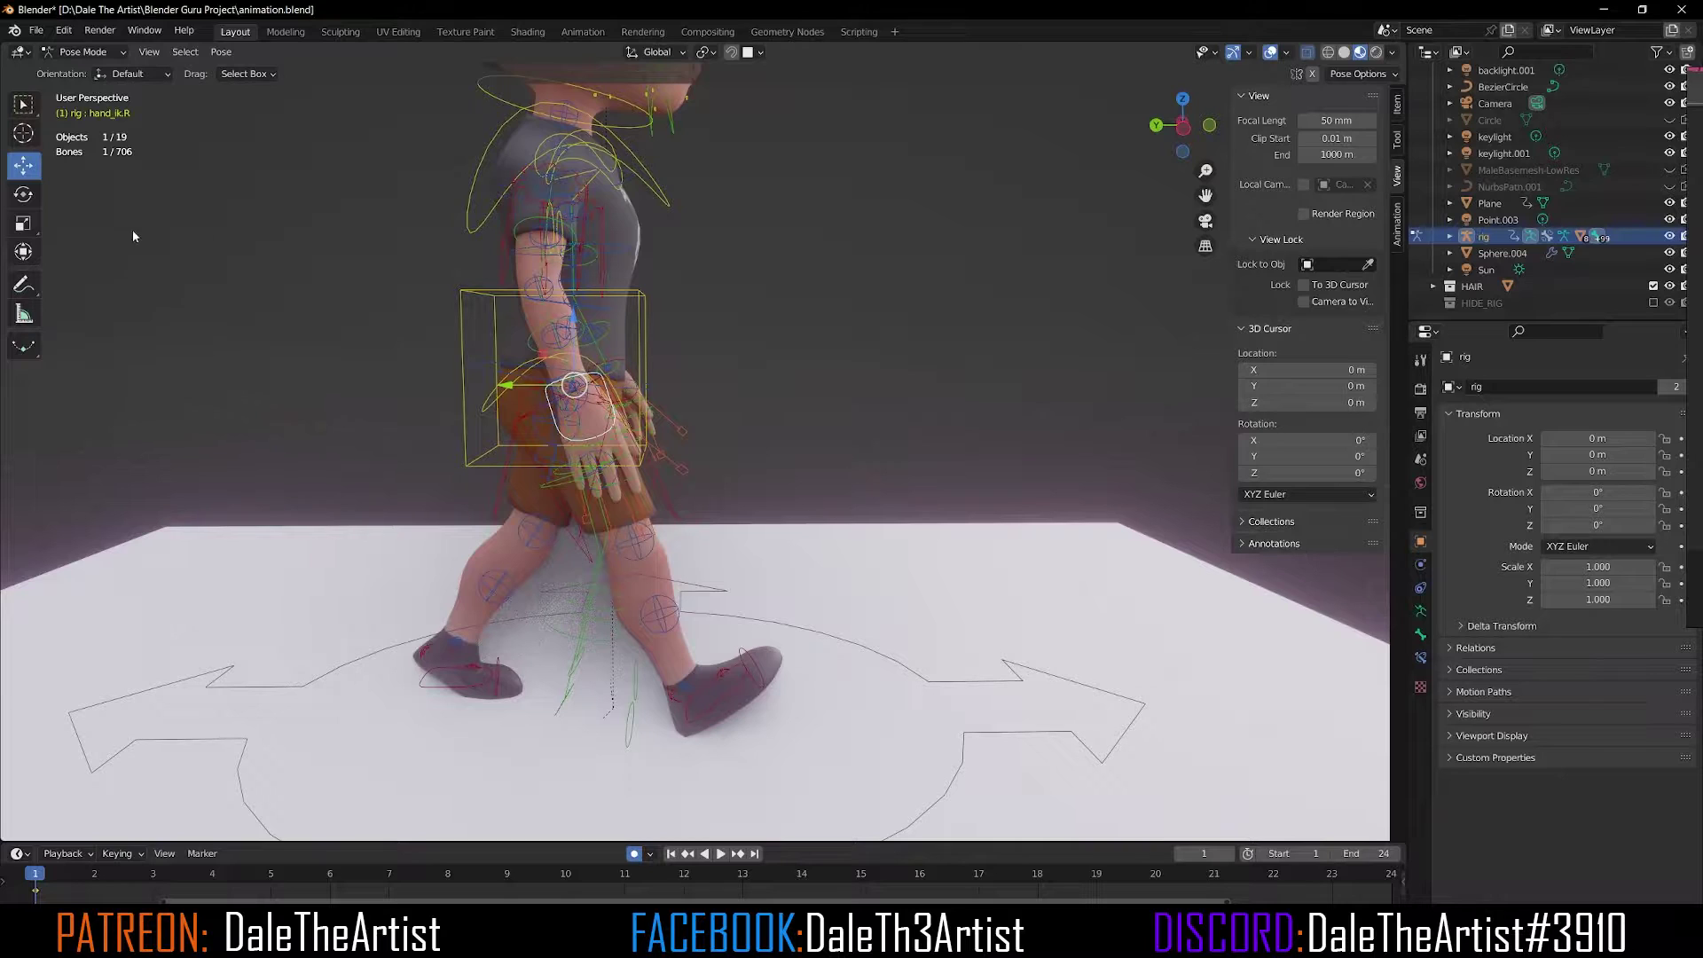
click(23, 193)
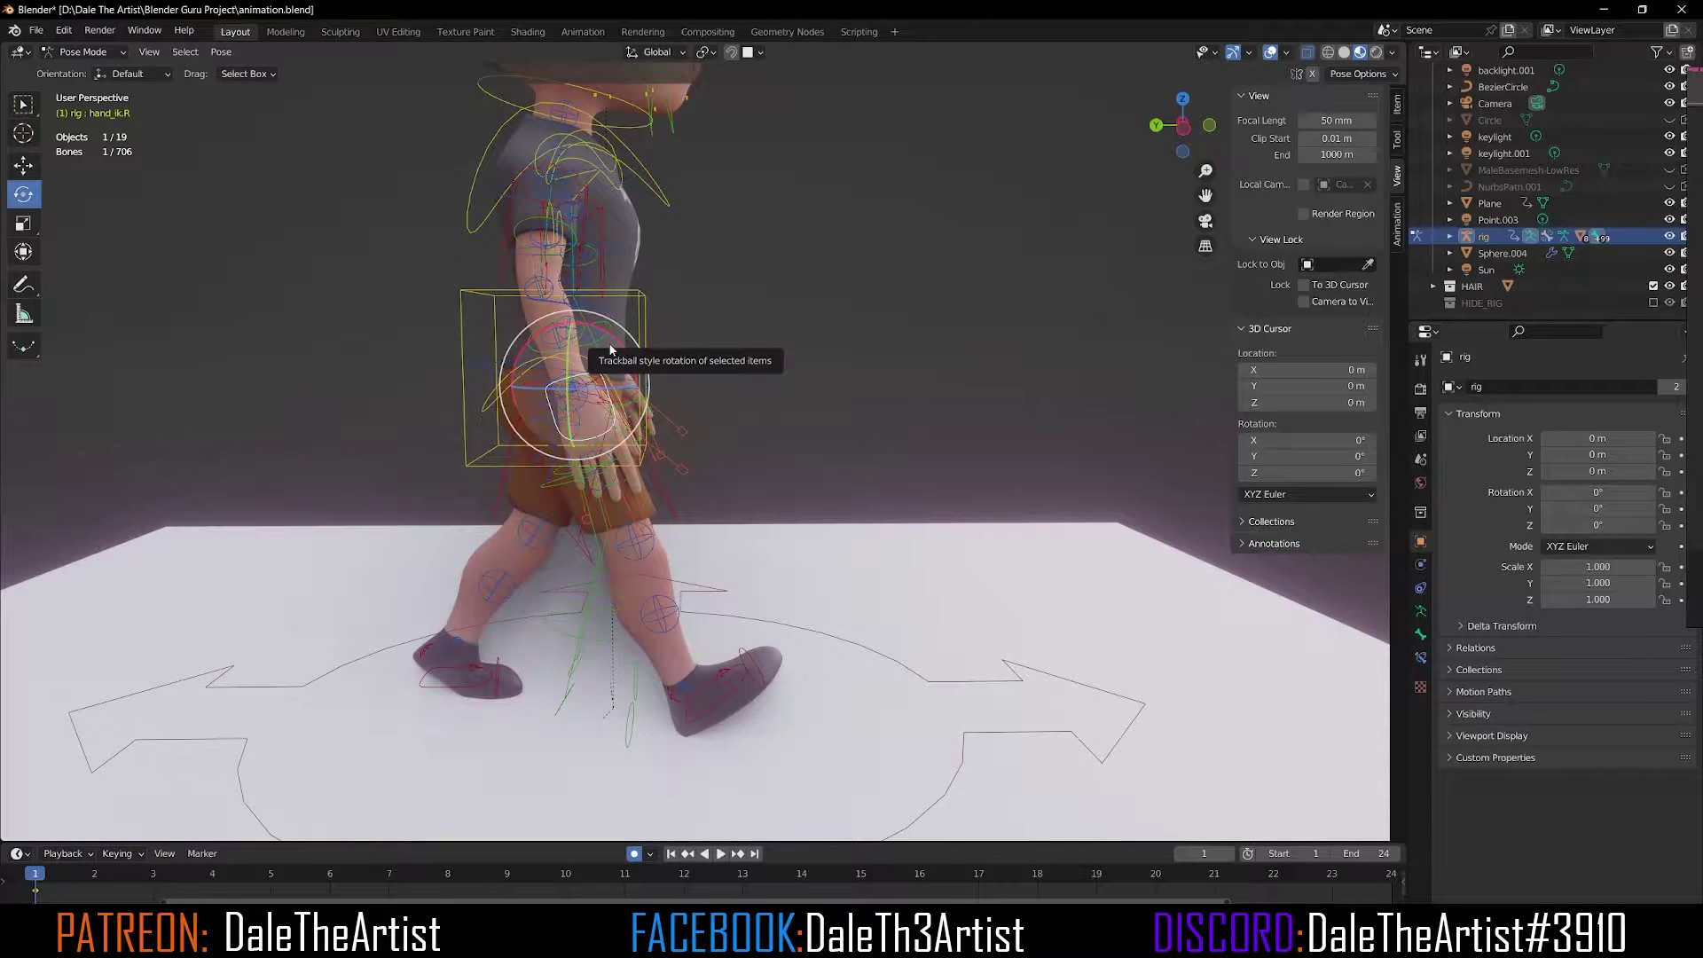
drag(610, 334, 623, 385)
key(g)
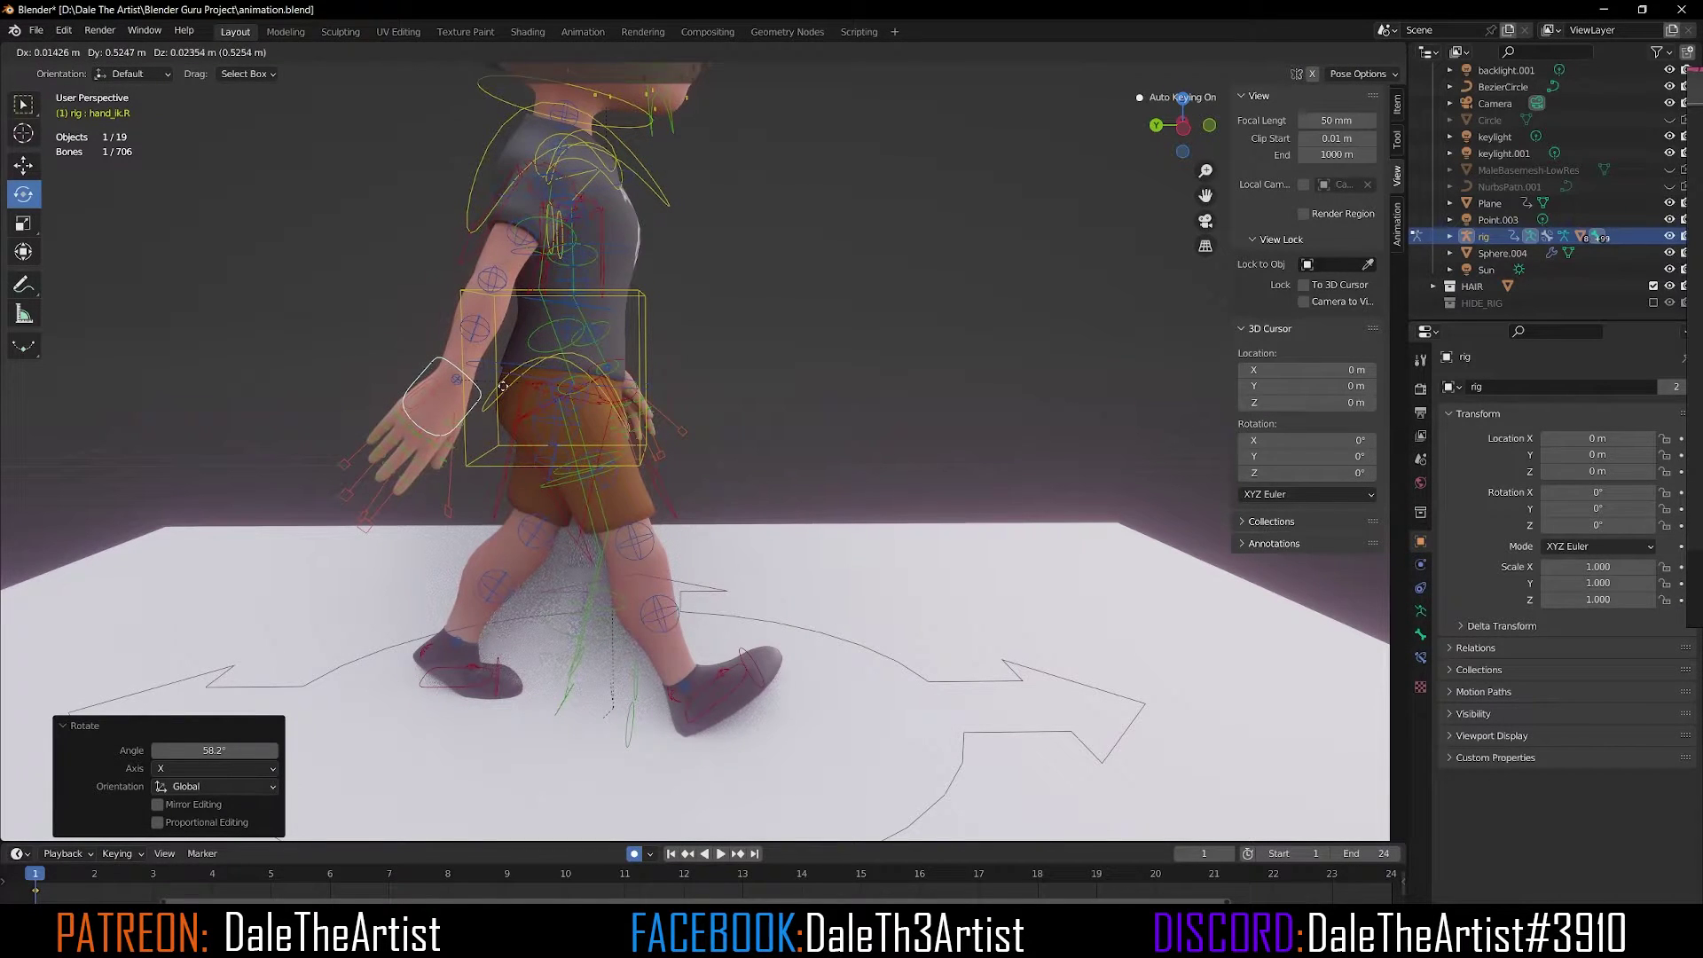
click(503, 385)
Move the left hand IK forward and fine-tune both hands into opposing swing.
middle_drag(646, 378, 711, 365)
click(654, 363)
key(g)
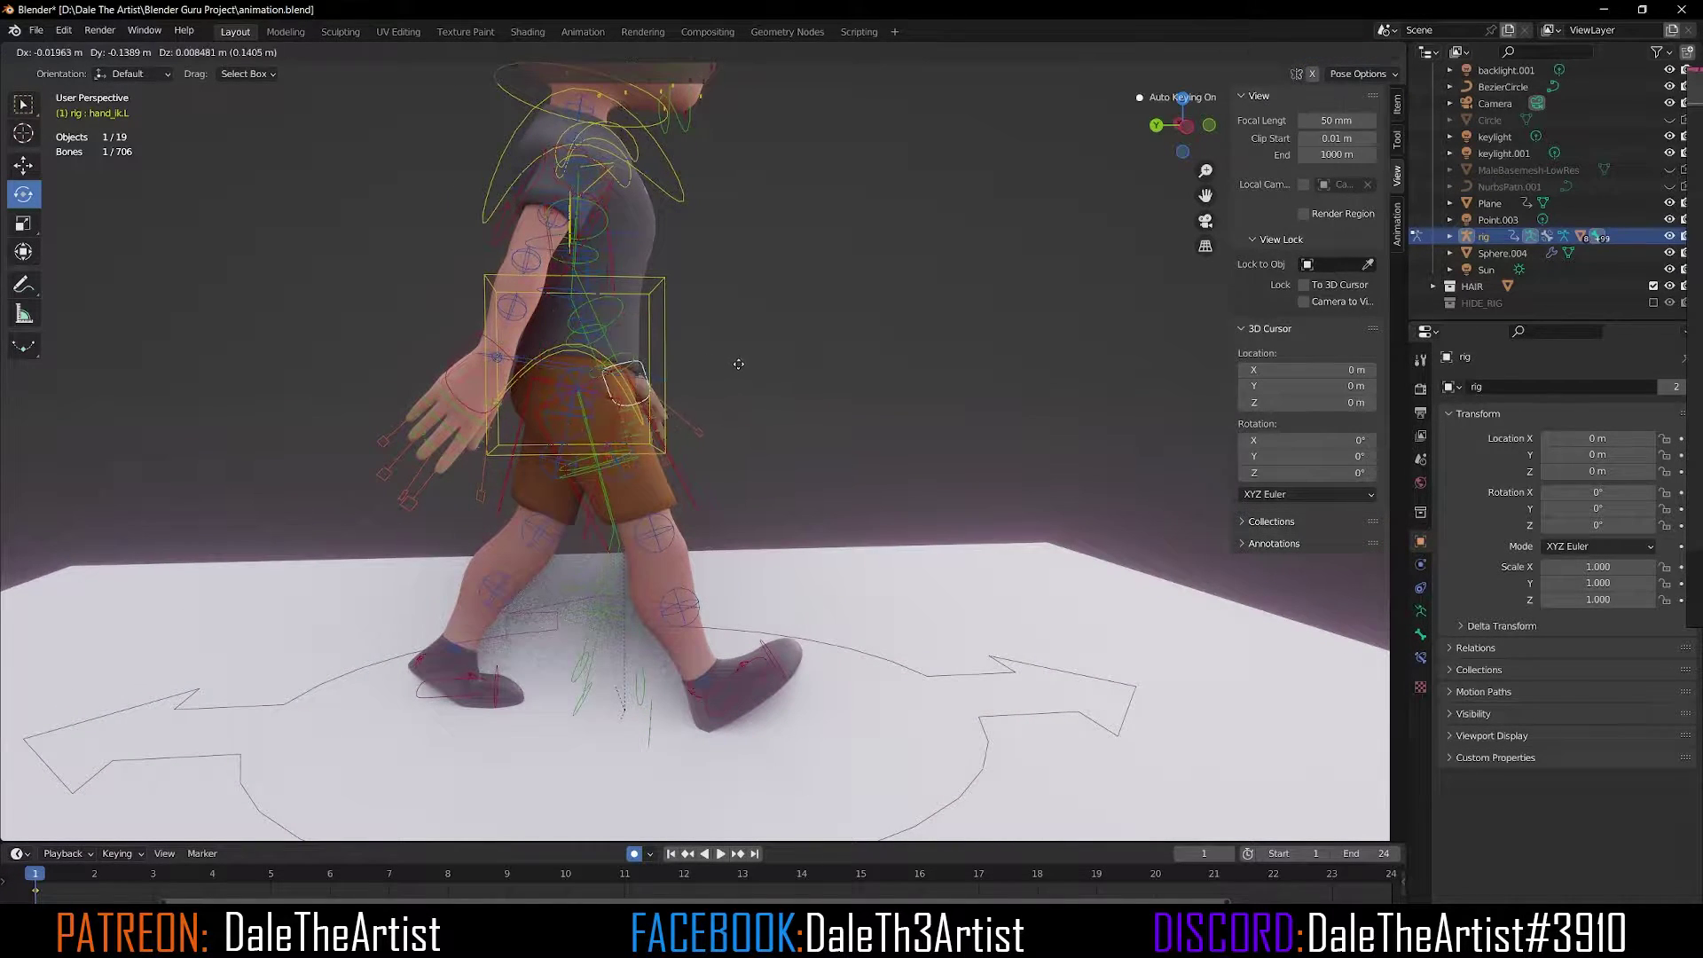
click(771, 357)
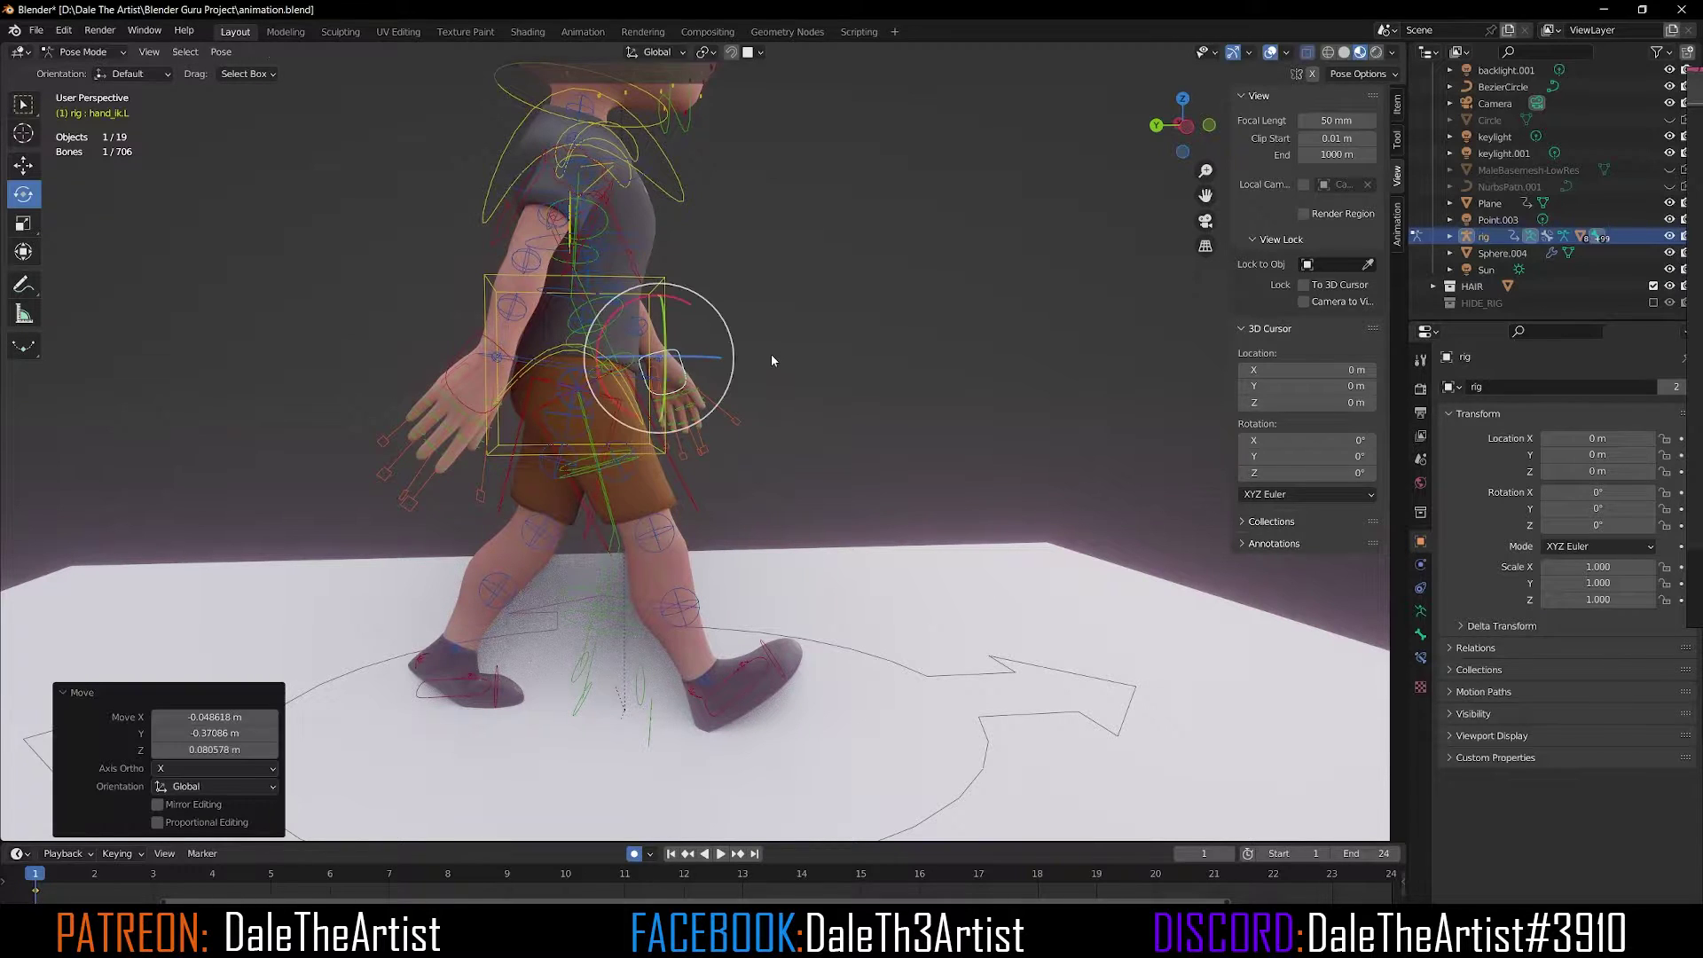
mouse_move(745, 362)
middle_down()
mouse_move(683, 365)
mouse_move(744, 368)
middle_up()
key(g)
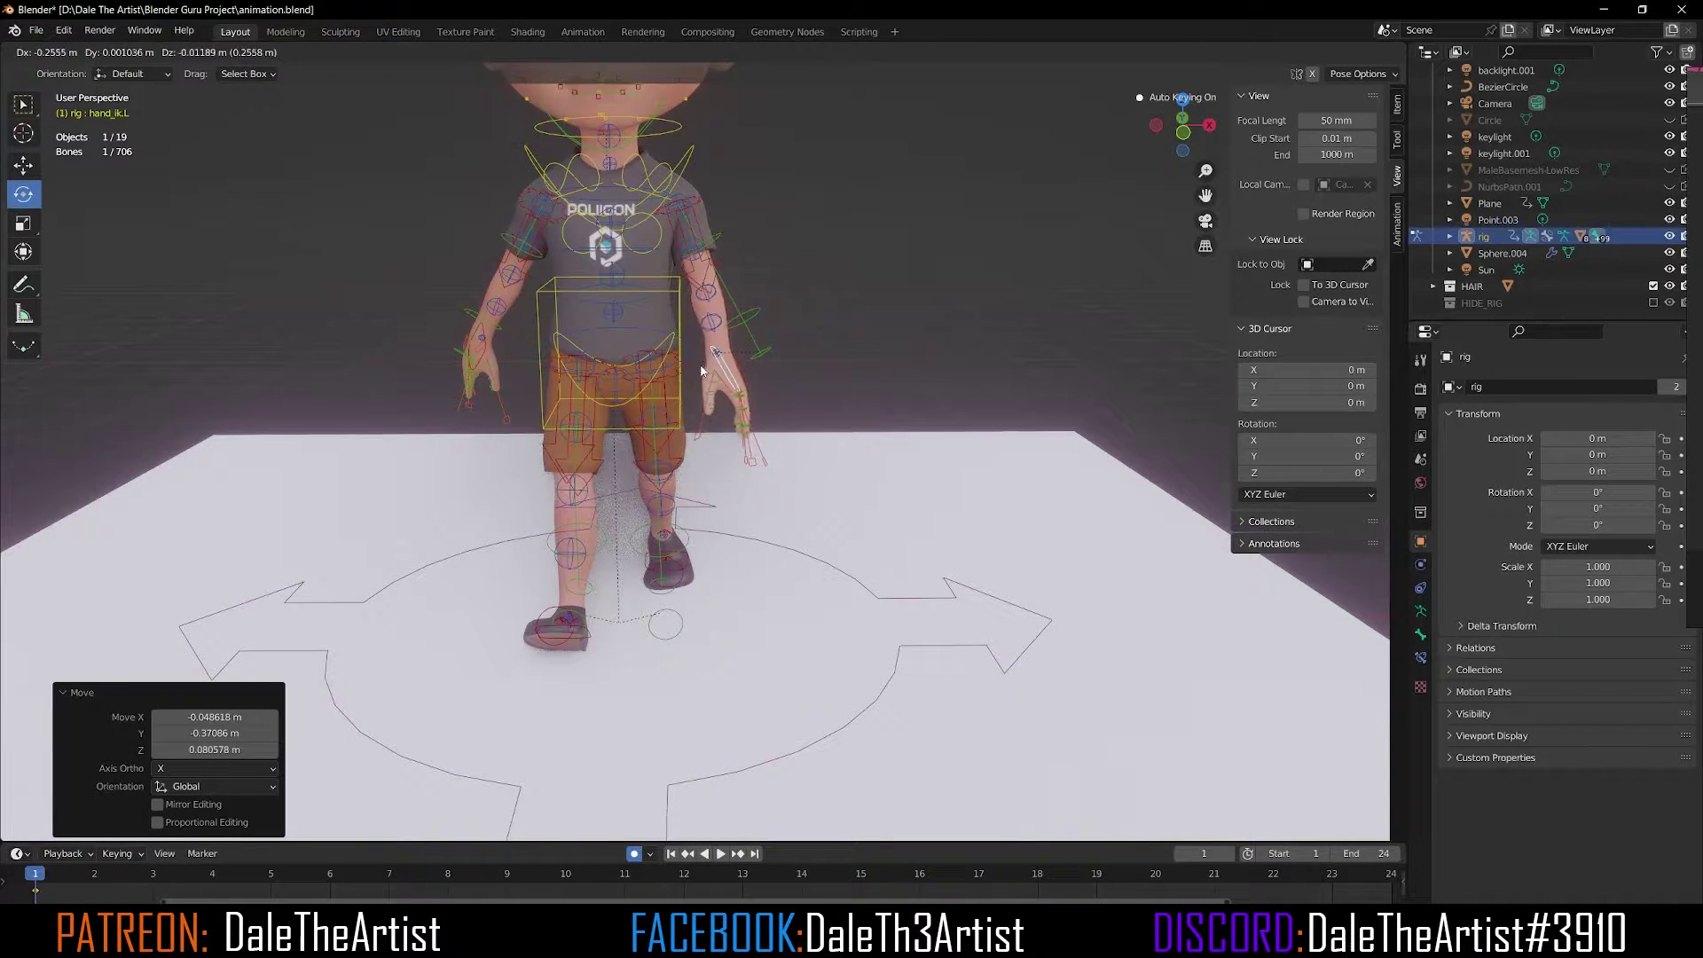
click(710, 359)
click(486, 339)
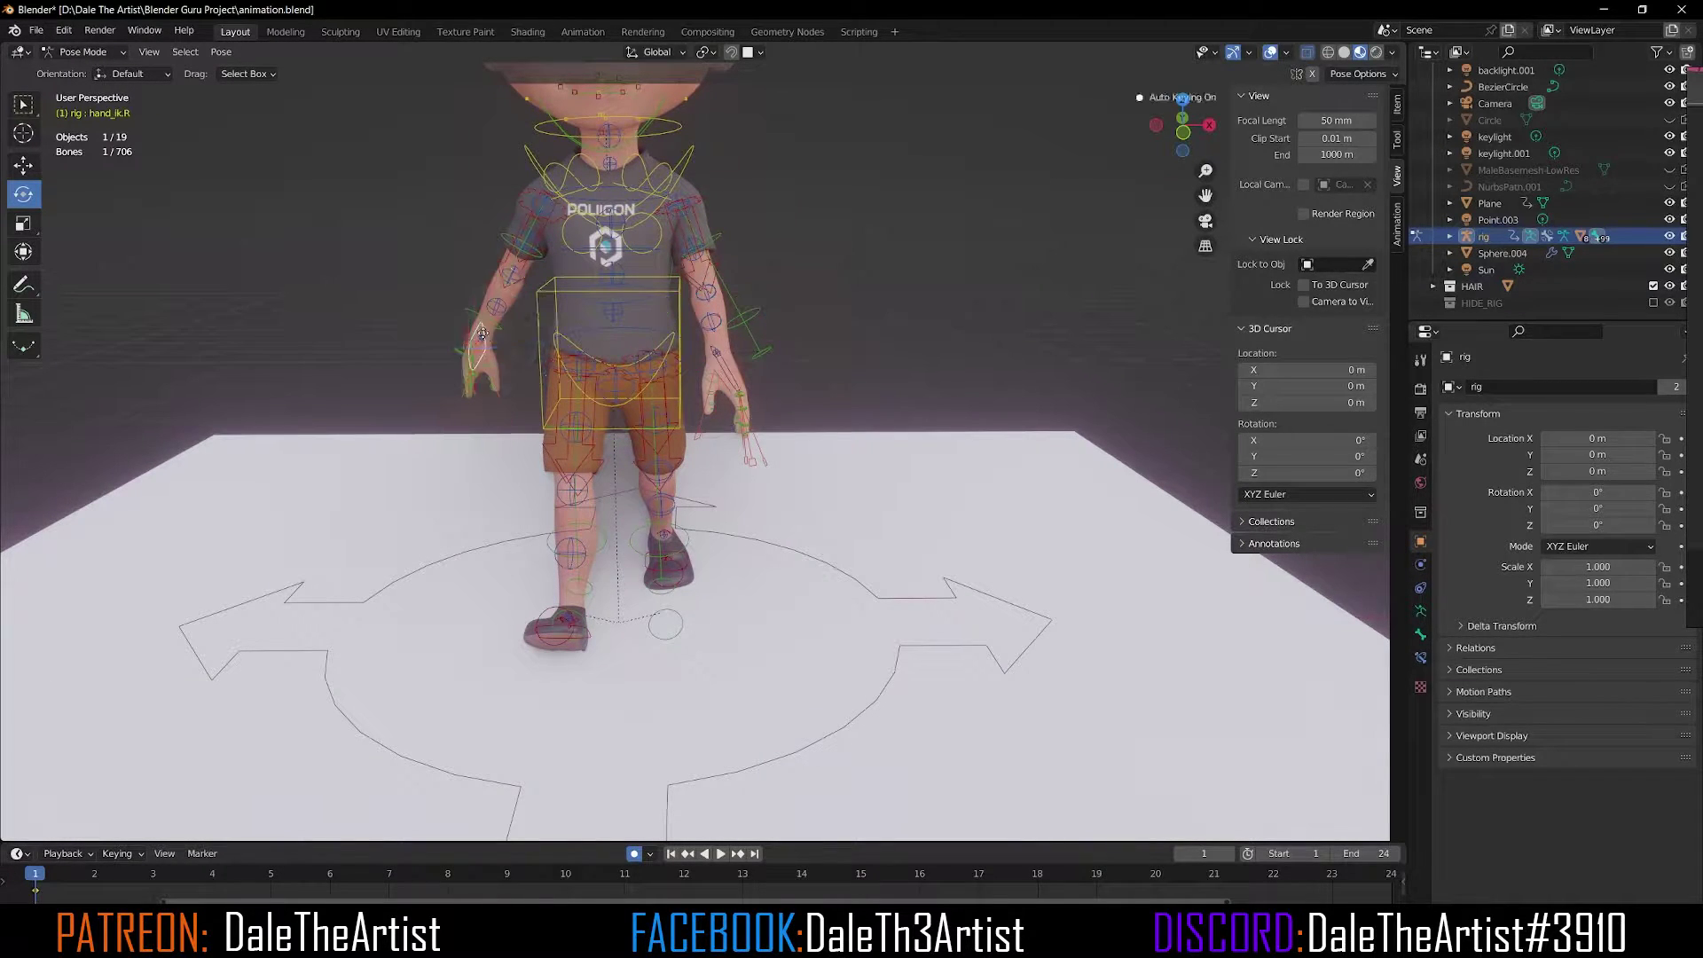
key(g)
click(503, 339)
Rotate the hips bone about -8°.
middle_drag(653, 371, 661, 369)
scroll(661, 368, up, 2)
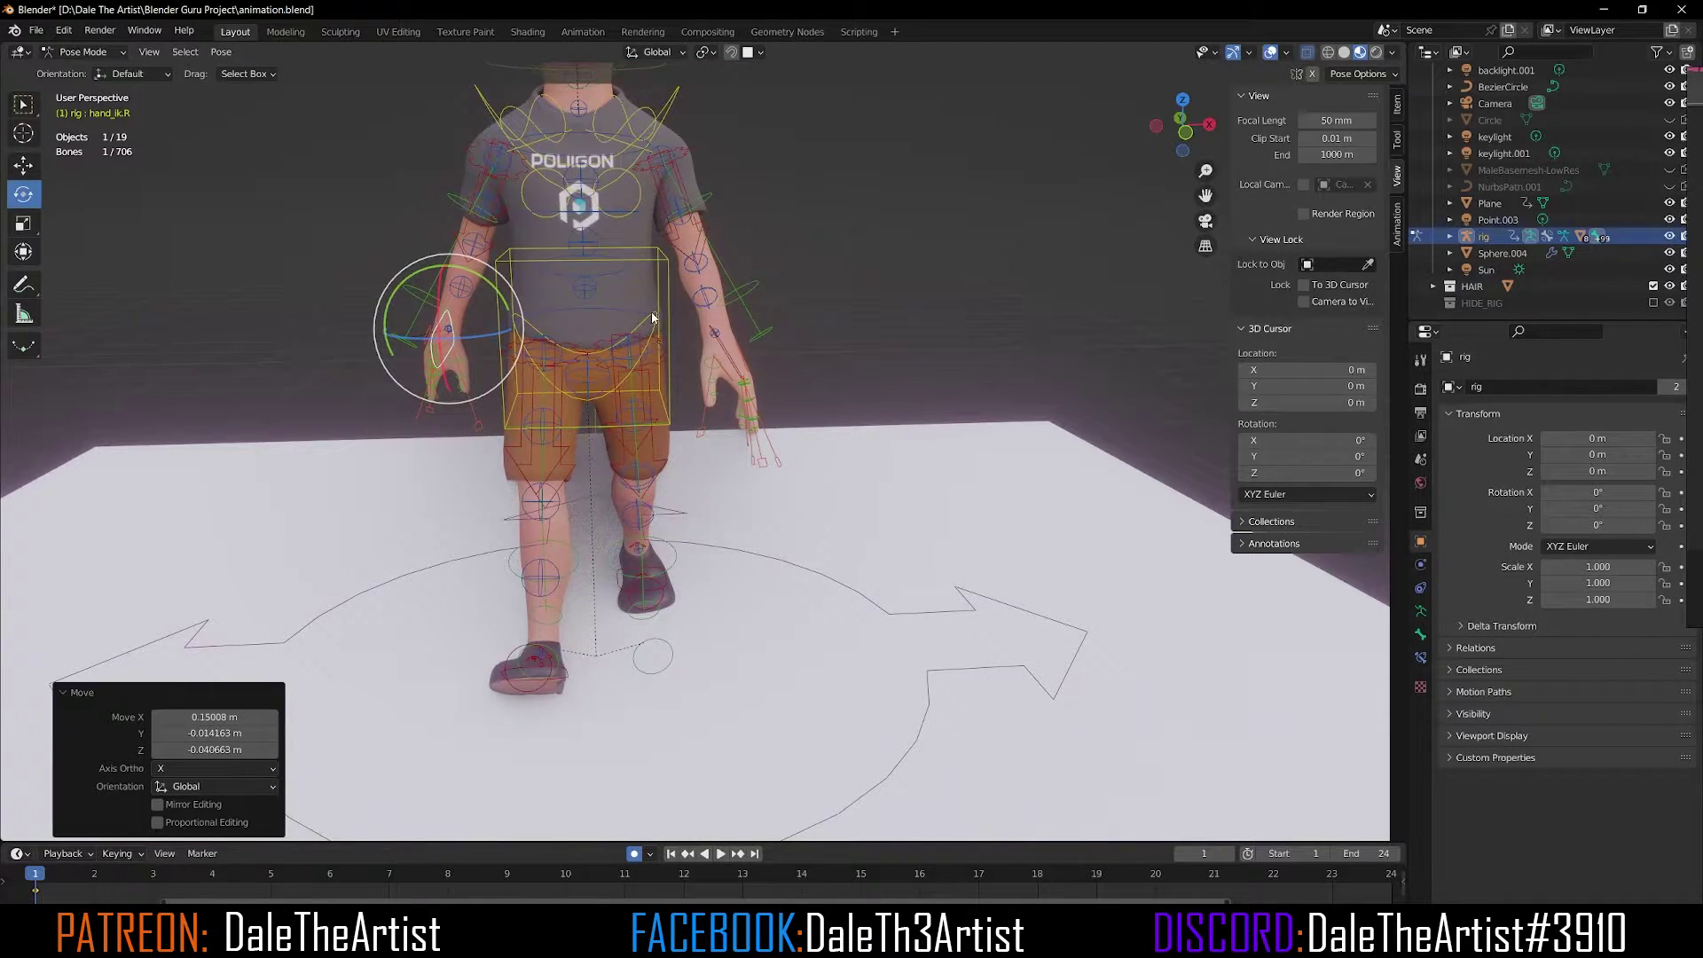
click(649, 327)
drag(657, 253, 651, 274)
Lean the chest bone forward about 8.9° on X.
middle_drag(556, 226, 723, 253)
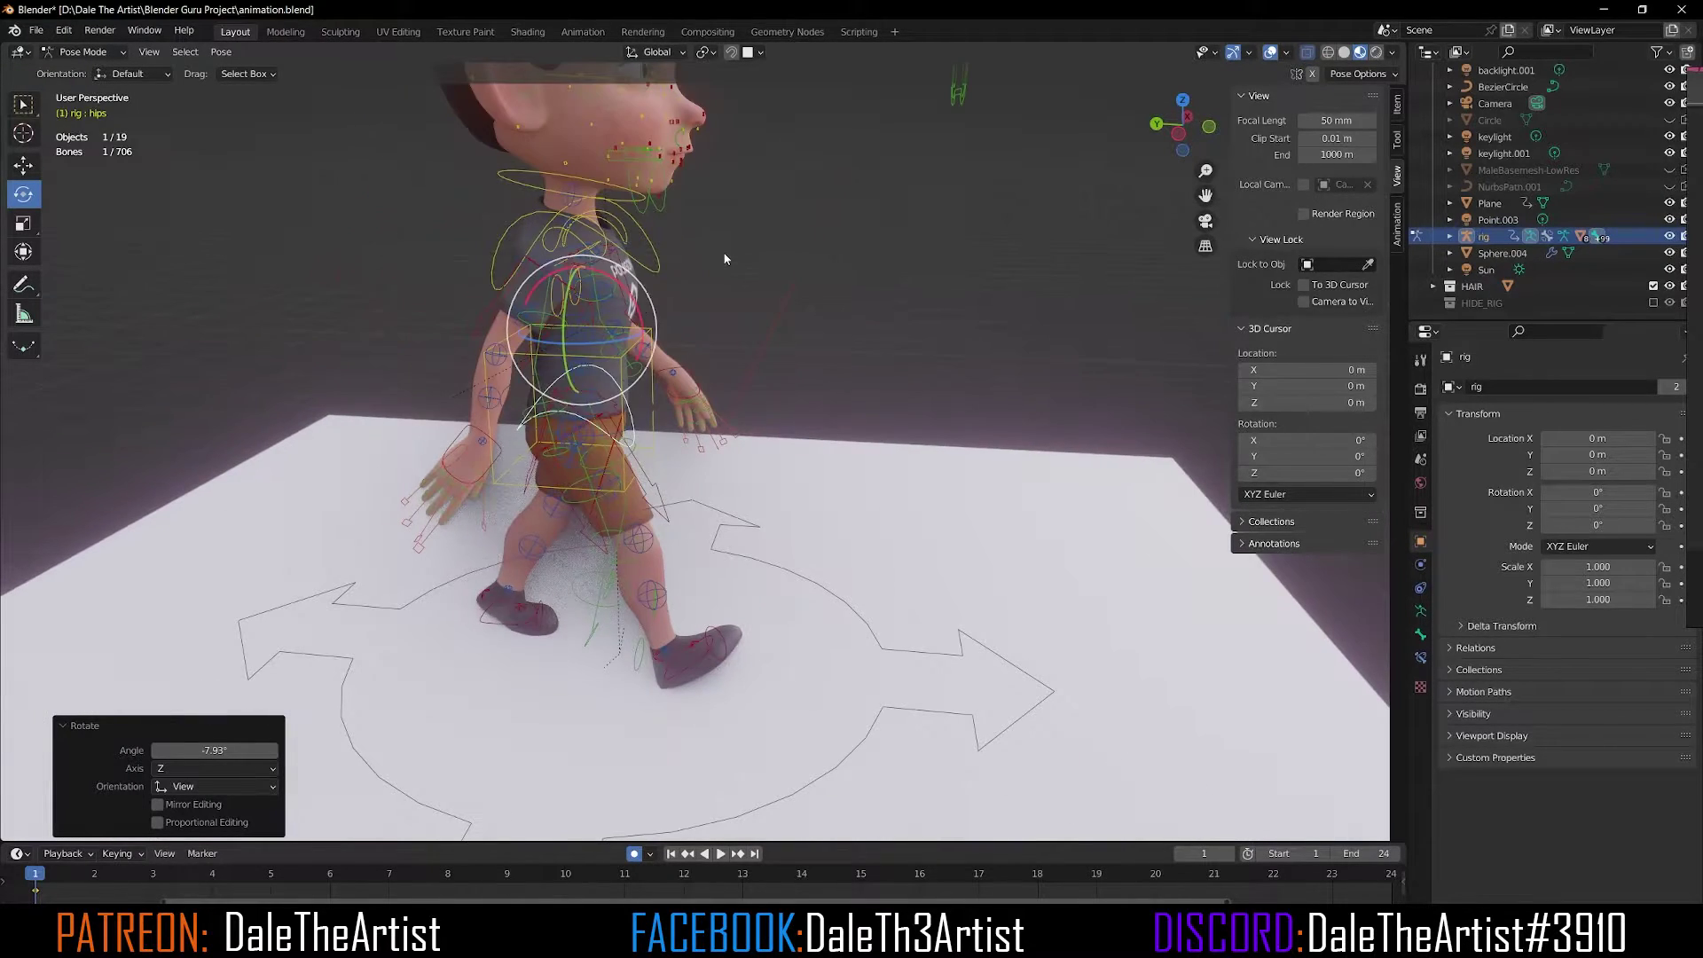
click(689, 309)
mouse_move(689, 308)
middle_down()
mouse_move(703, 285)
mouse_move(678, 303)
middle_up()
click(671, 305)
drag(650, 290, 655, 301)
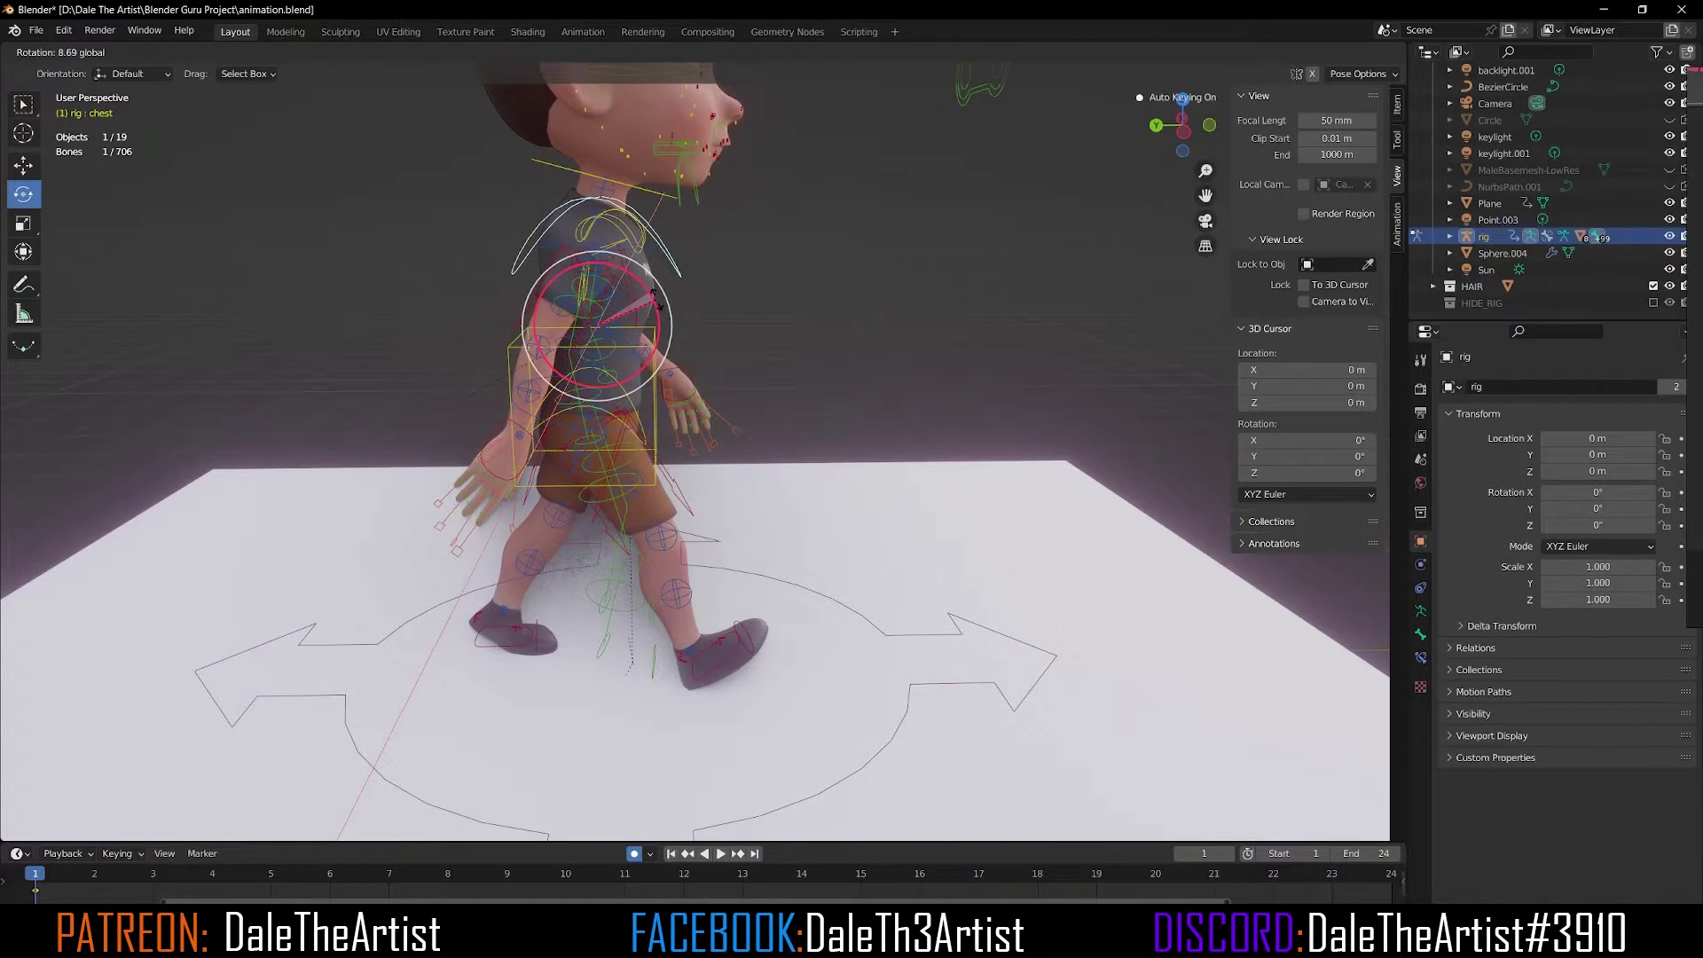
Tilt the head bone about 6.5° on X and select the torso bone.
scroll(659, 287, down, 2)
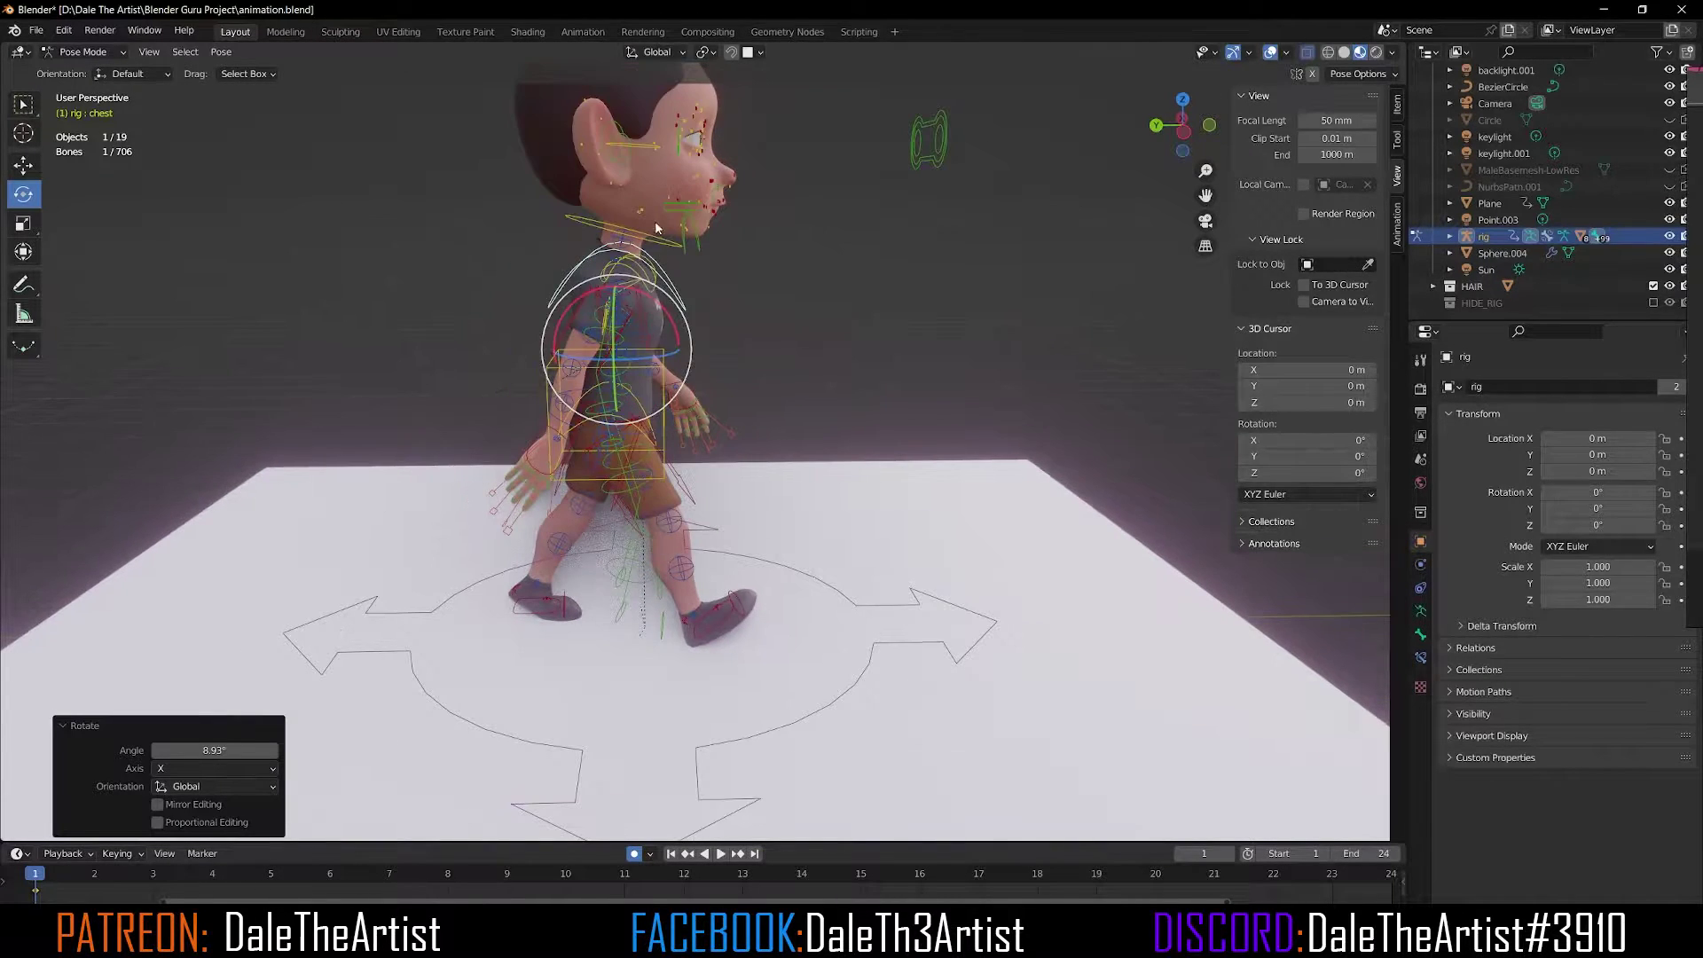
click(637, 146)
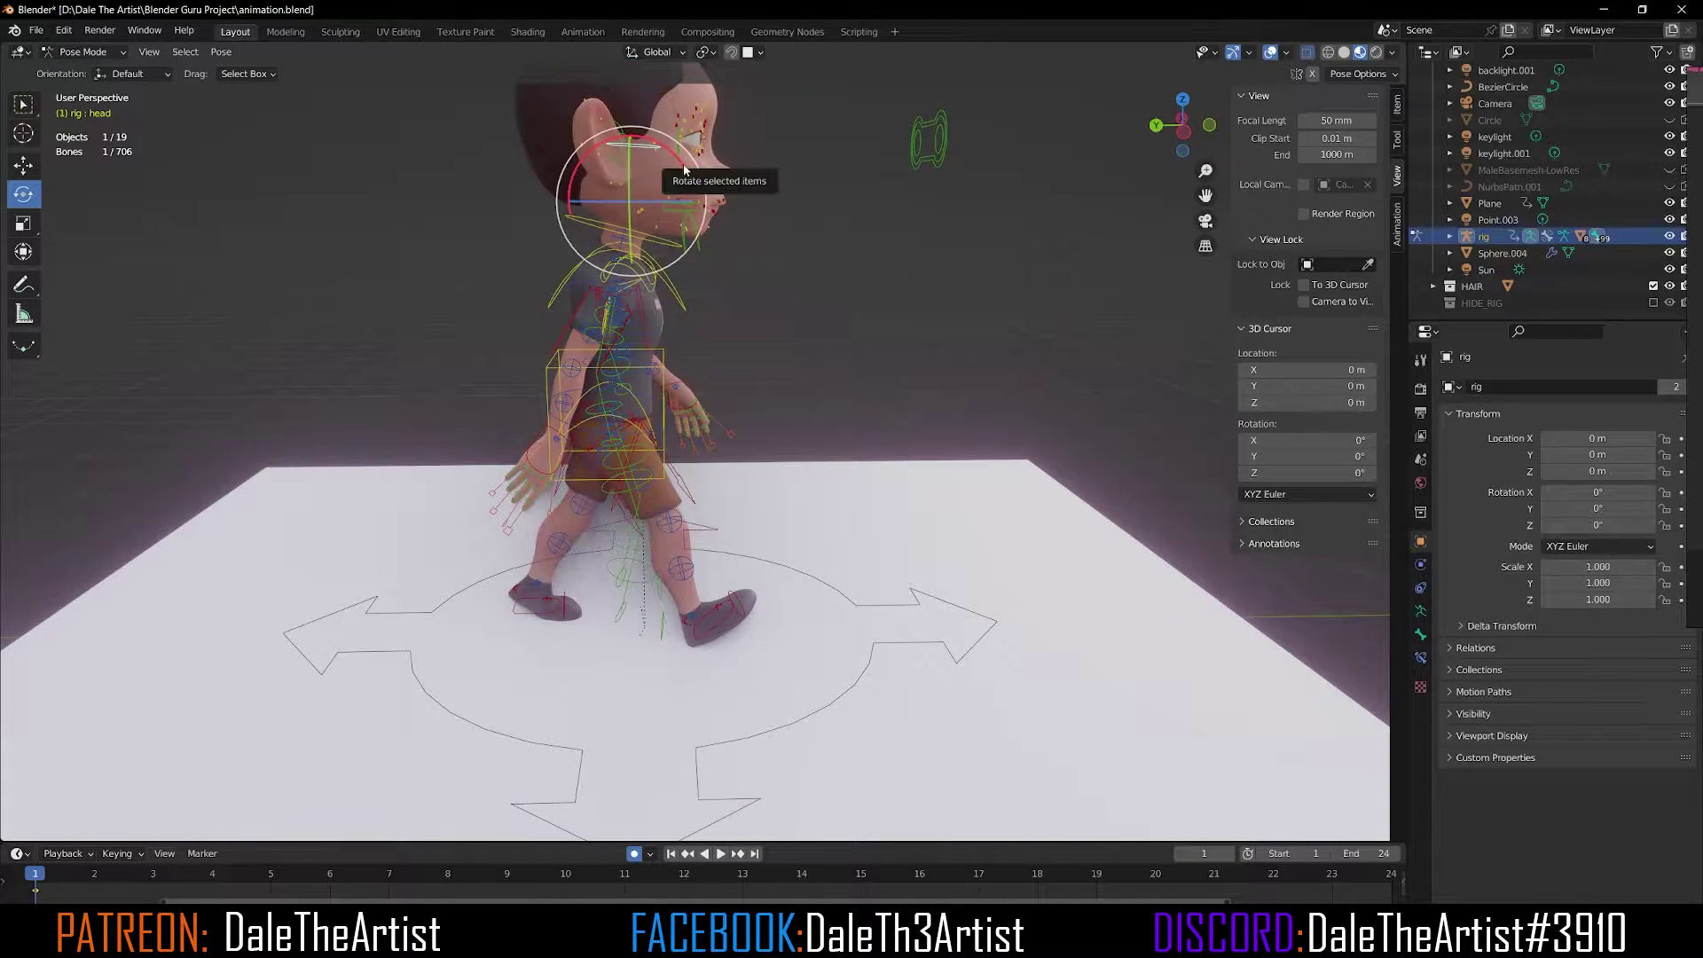
drag(685, 171, 692, 174)
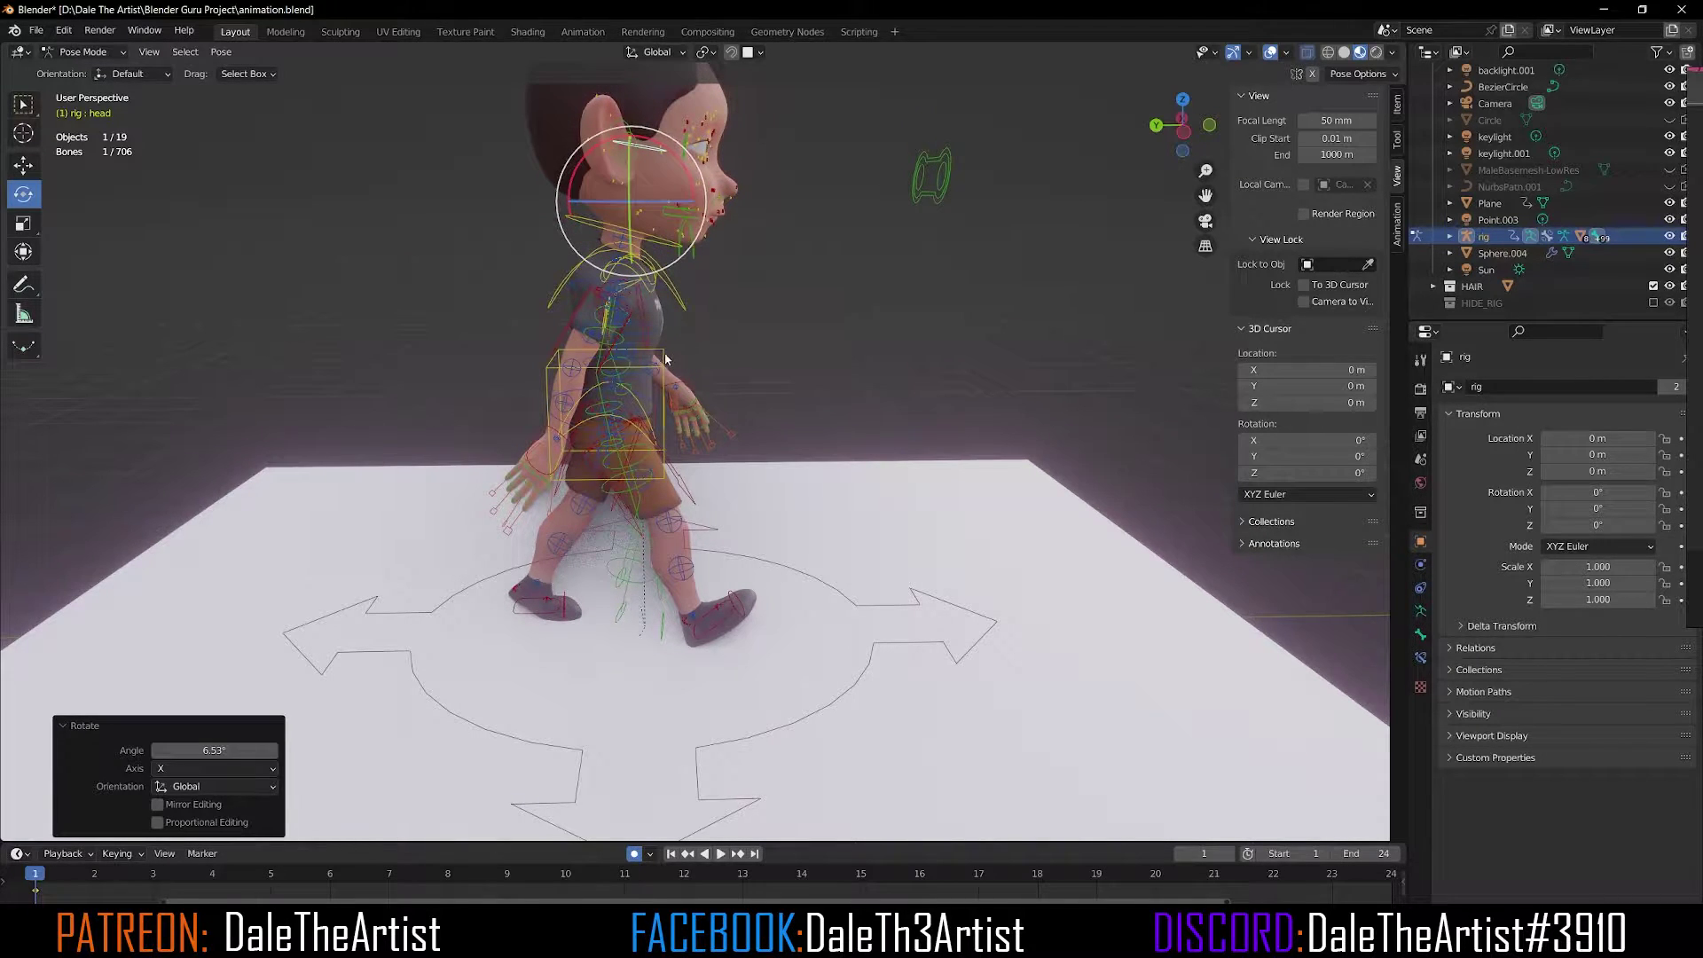
click(664, 359)
middle_drag(678, 339, 634, 346)
scroll(573, 378, up, 2)
Lower the torso bone a few centimetres along Z.
click(20, 166)
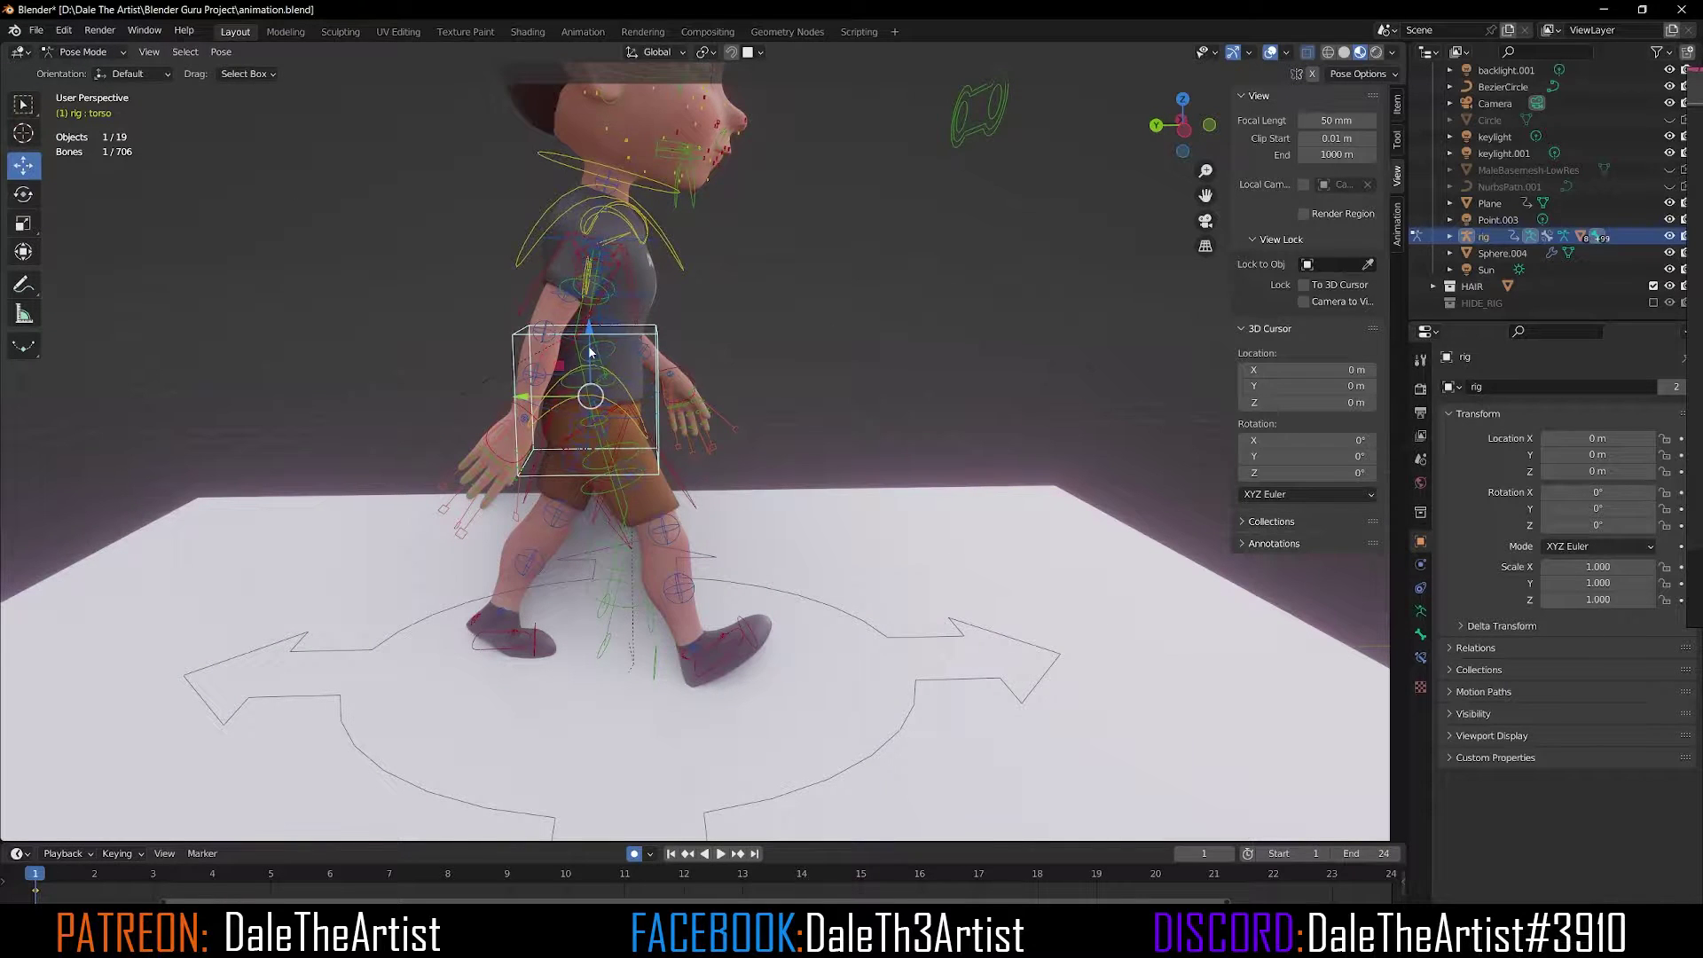
drag(587, 339, 591, 348)
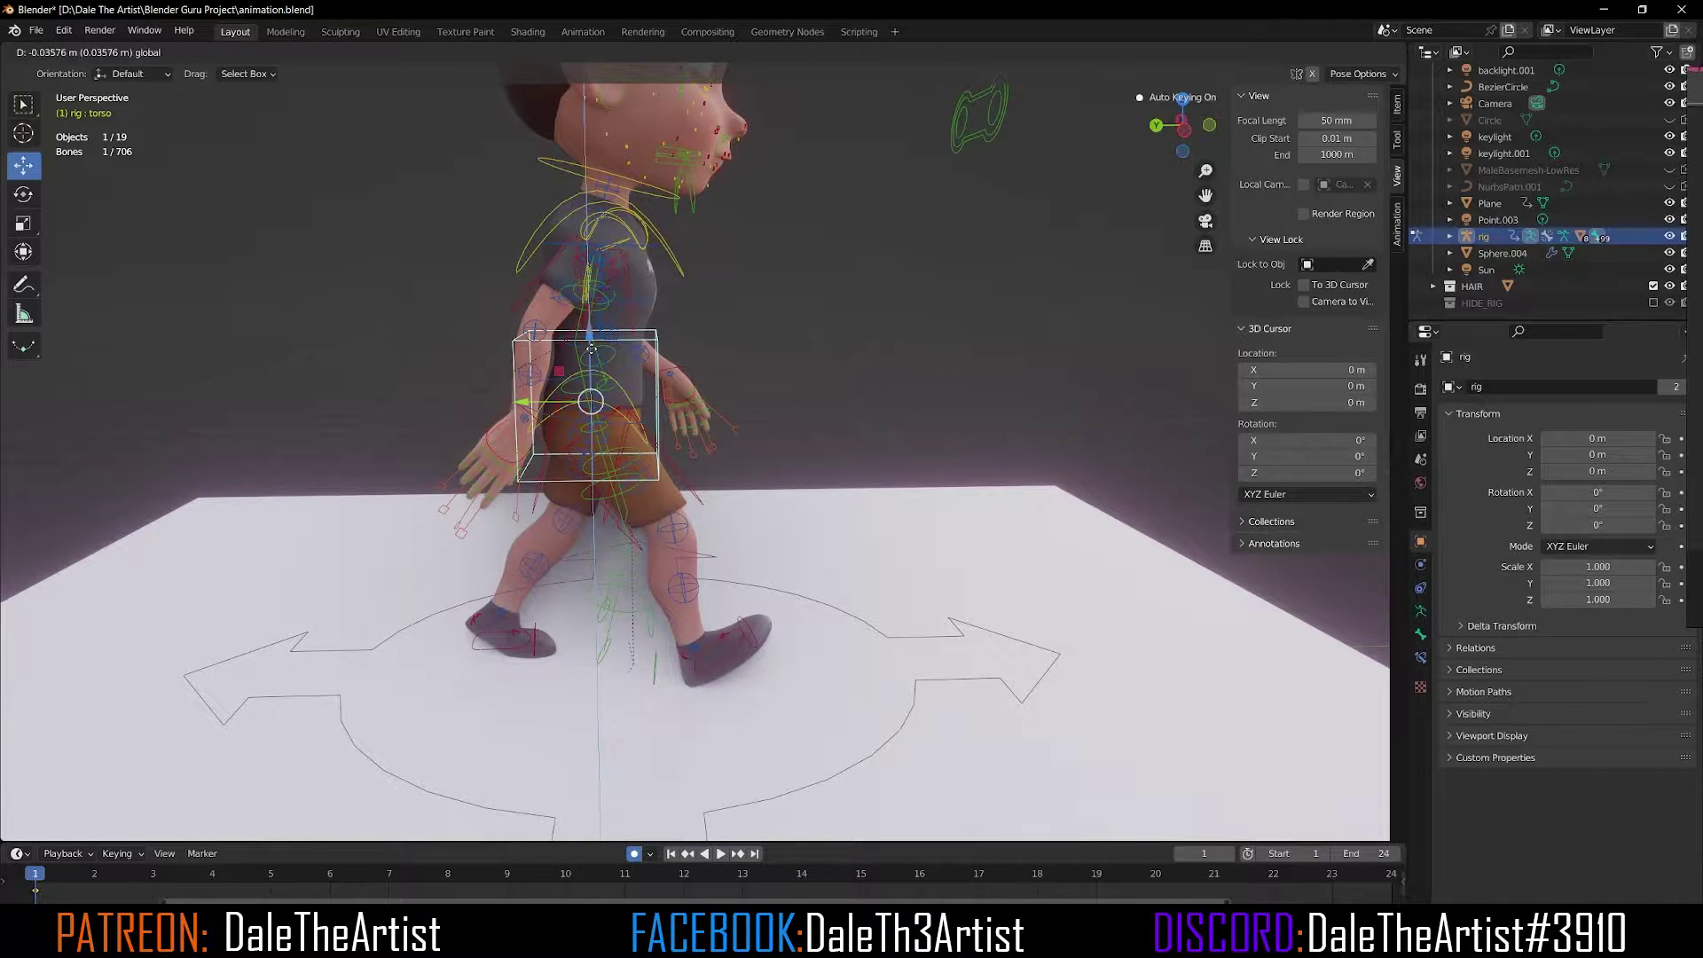
drag(591, 349, 592, 350)
Reposition foot_ik.R, then select all the rig's bones.
click(753, 658)
middle_drag(753, 657, 753, 637)
drag(748, 636, 775, 630)
click(520, 639)
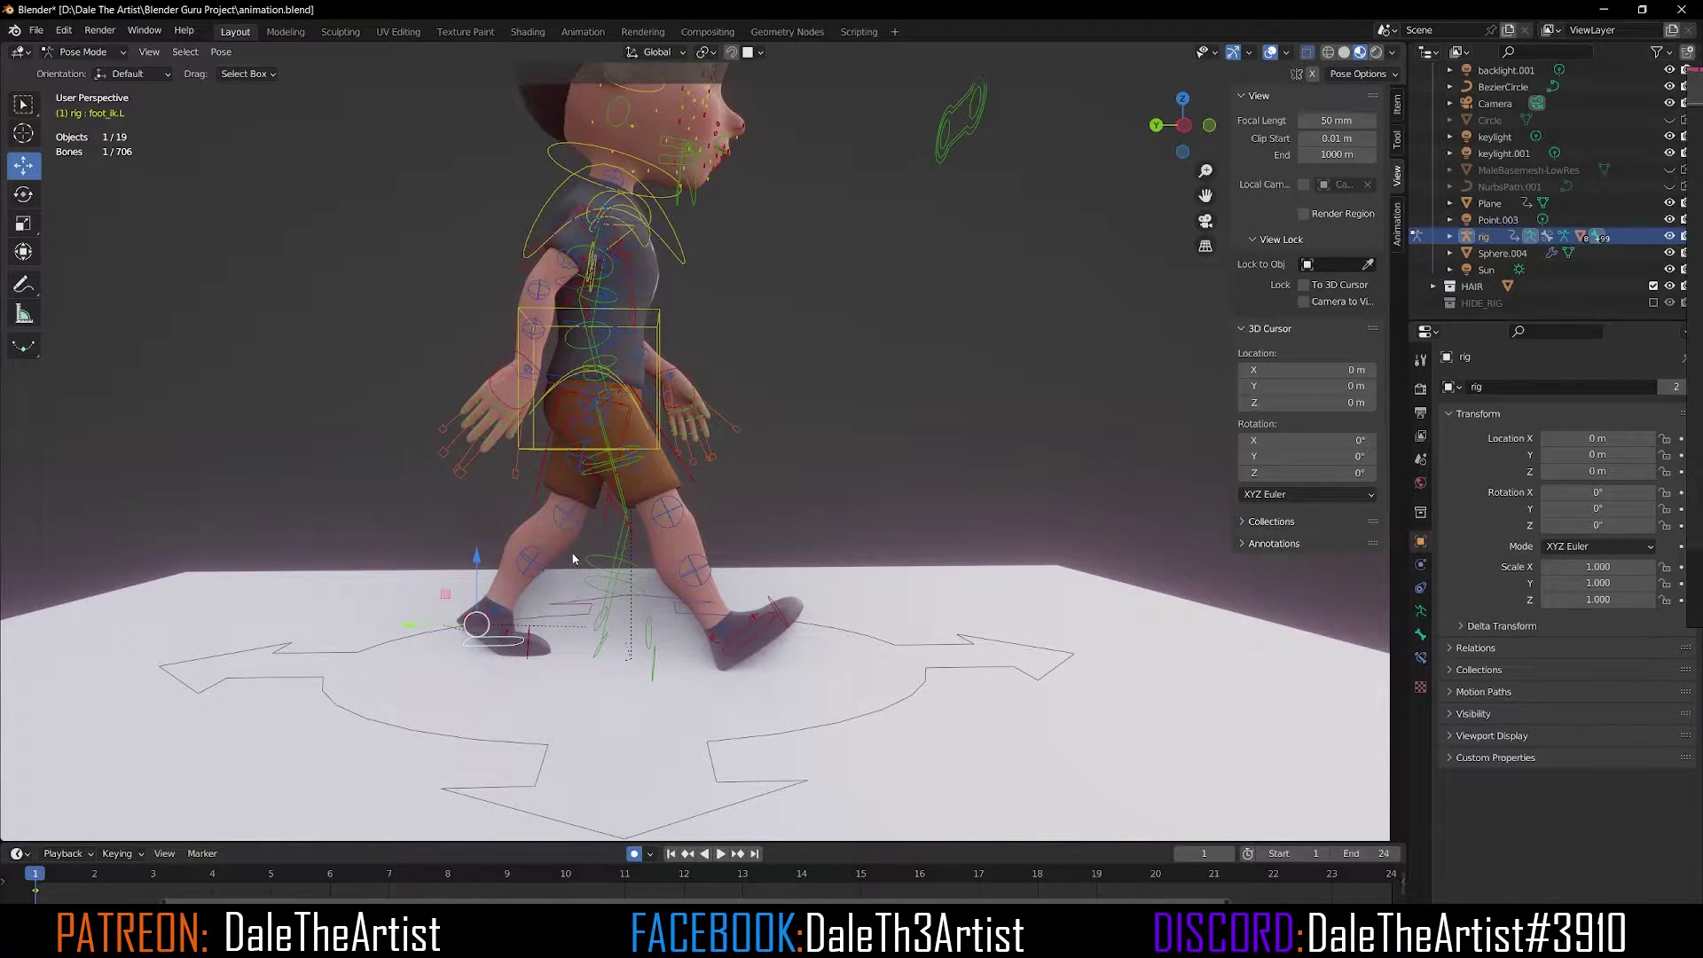
scroll(668, 461, down, 3)
middle_drag(667, 458, 496, 481)
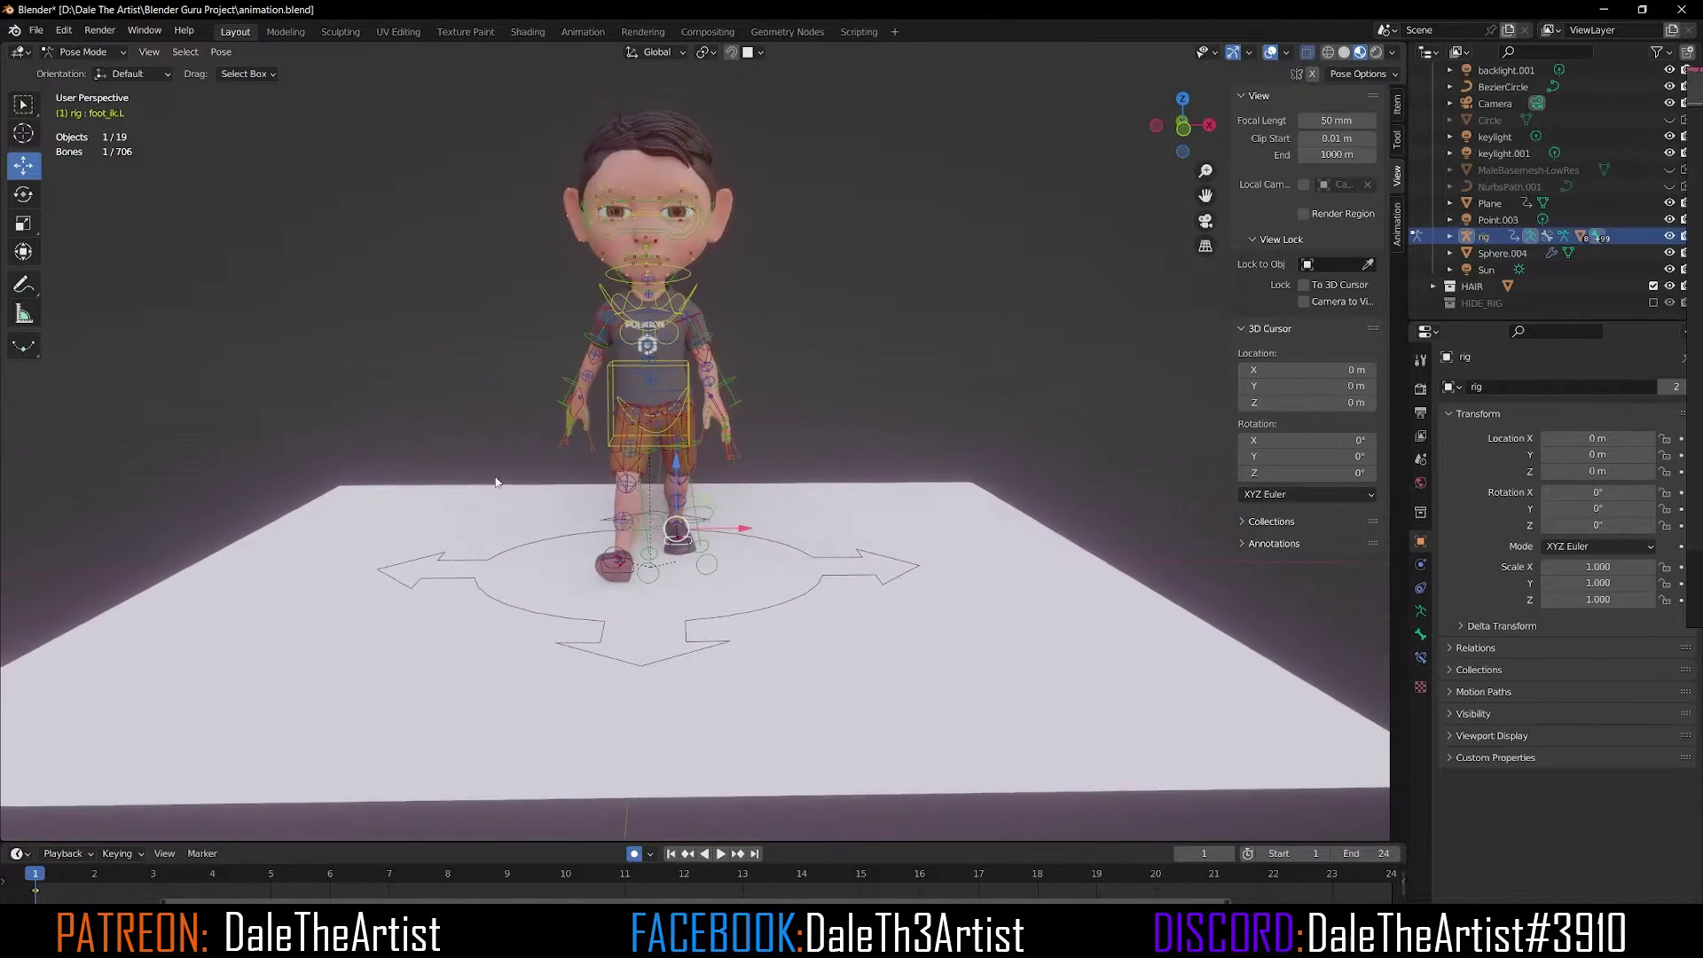
middle_drag(620, 305, 782, 349)
key(a)
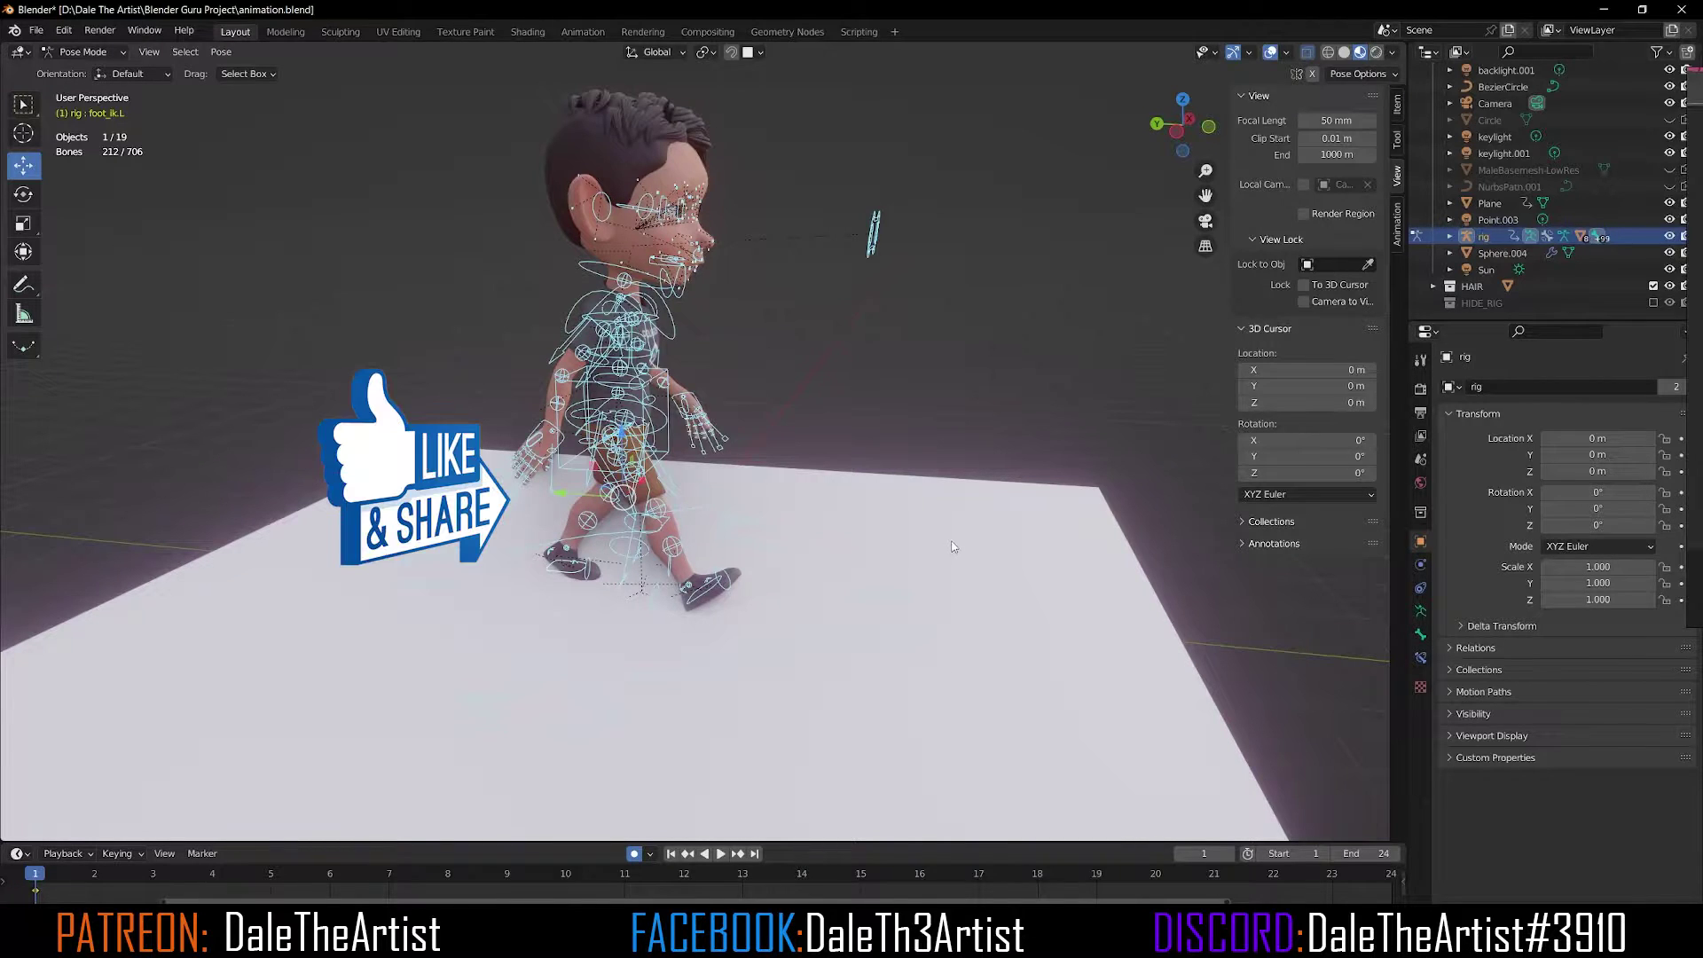
Insert Location & Rotation keys for the selected bones on frame 1.
drag(873, 681, 839, 679)
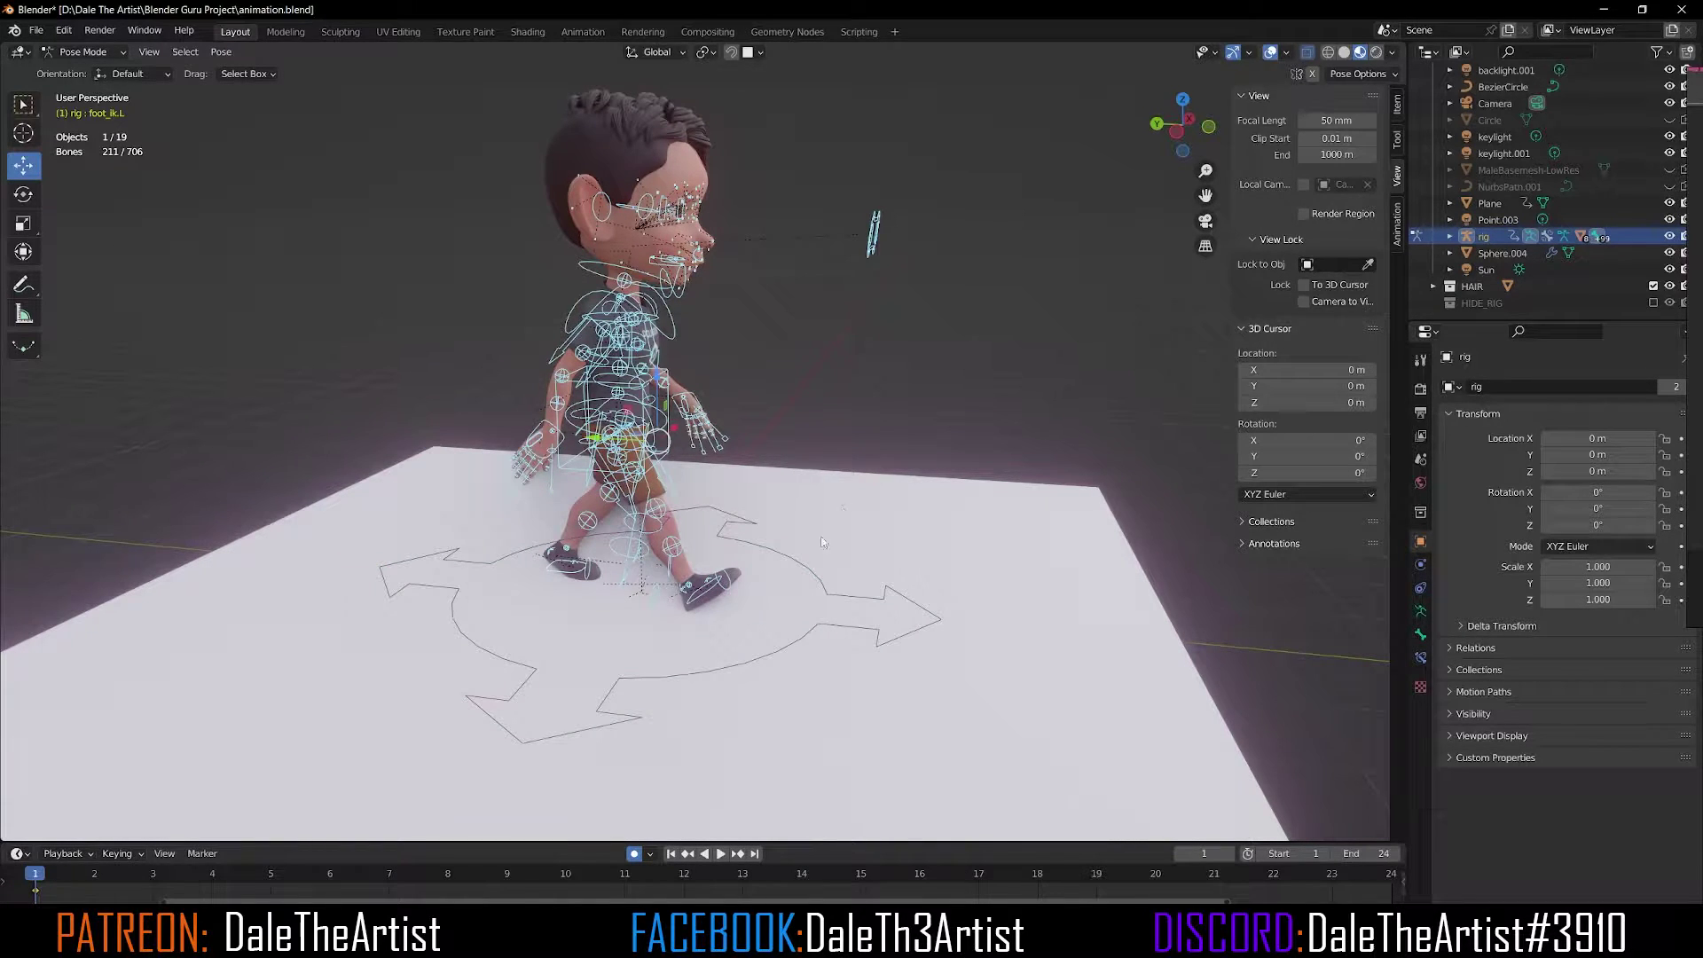
middle_drag(844, 502, 761, 548)
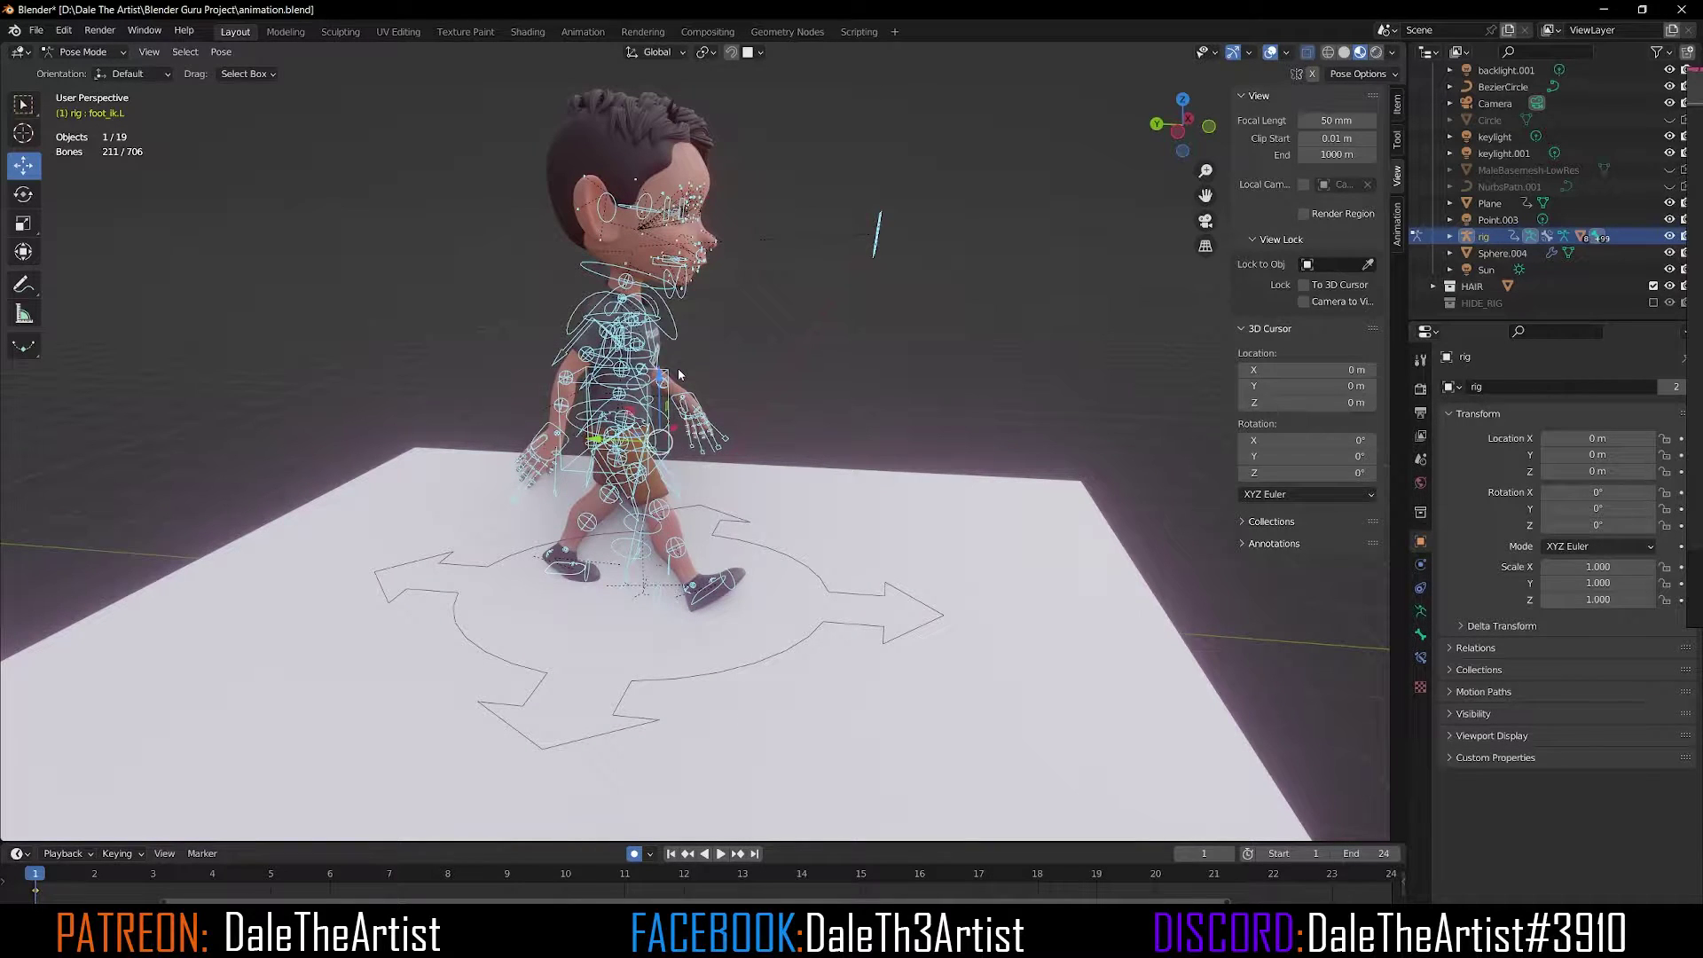
key(i)
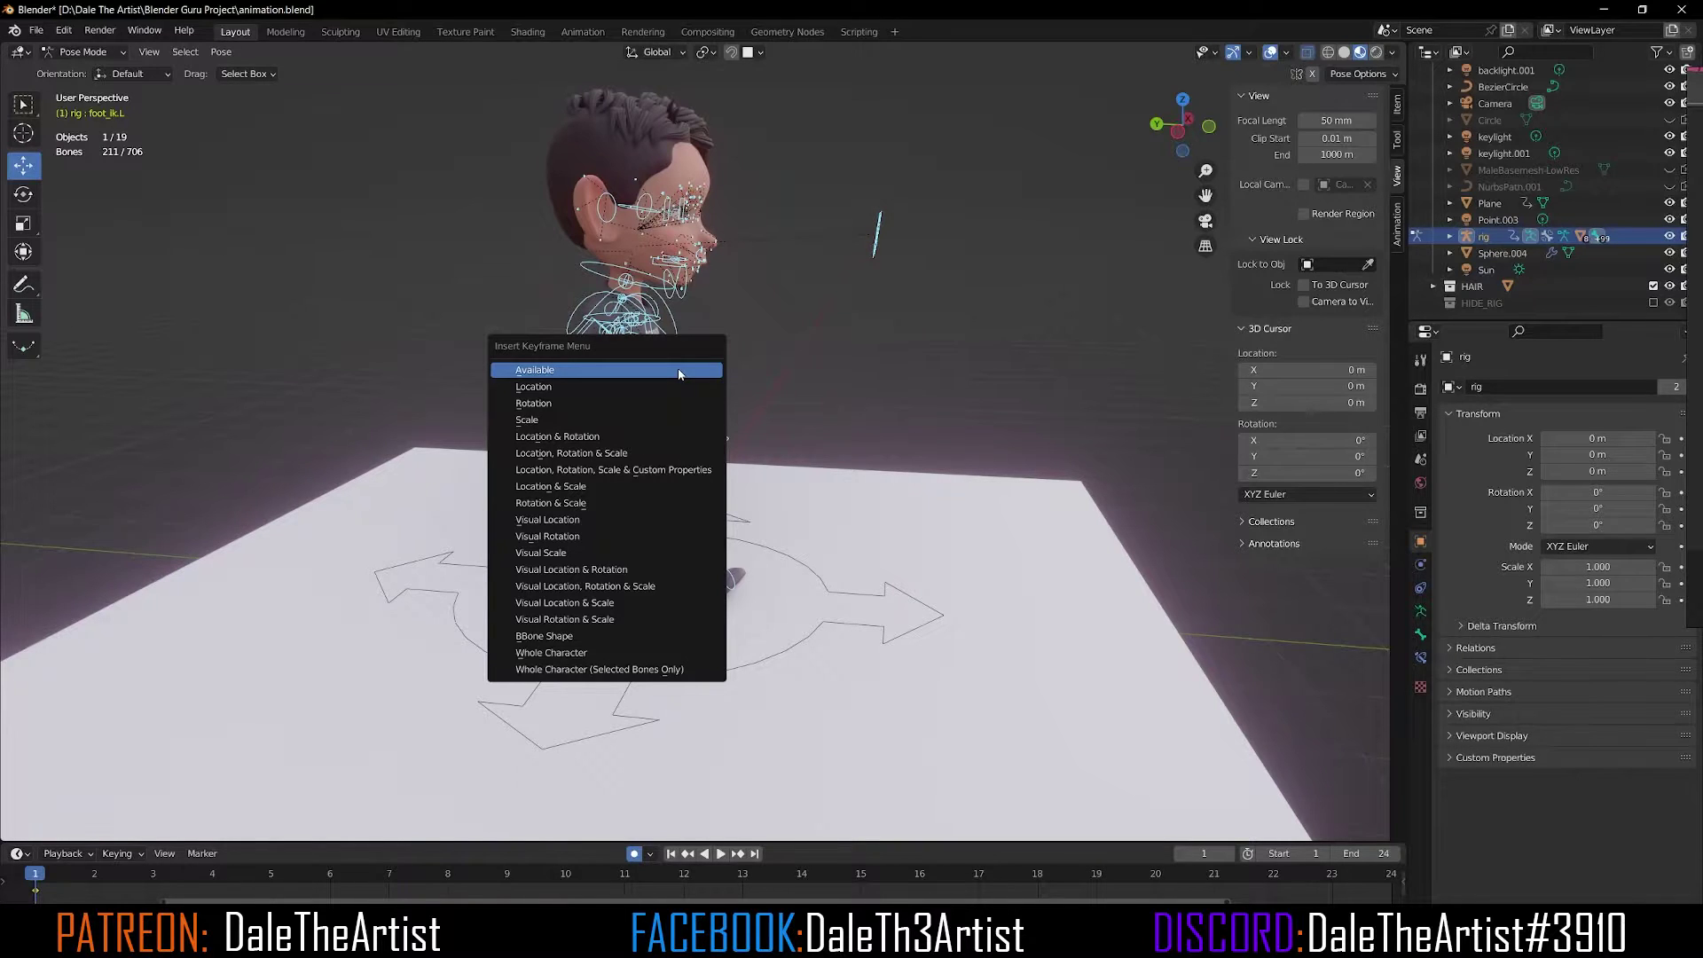
click(657, 436)
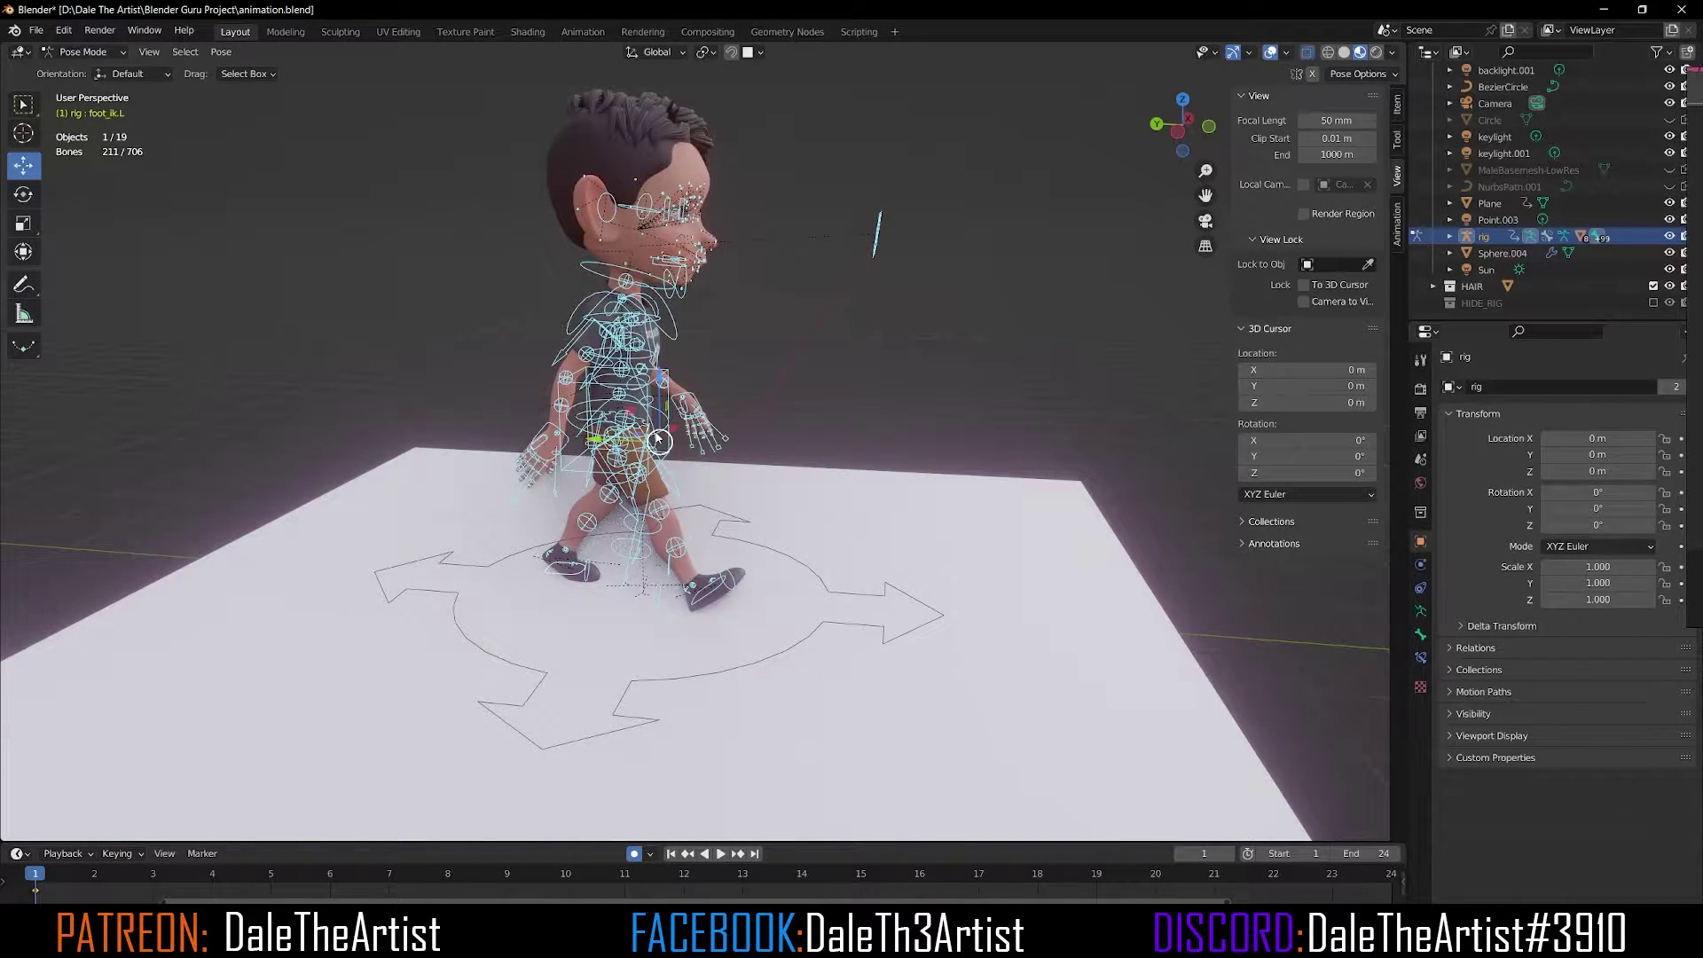
Key Location & Rotation on frame 24, then return to frame 1.
click(755, 854)
key(space)
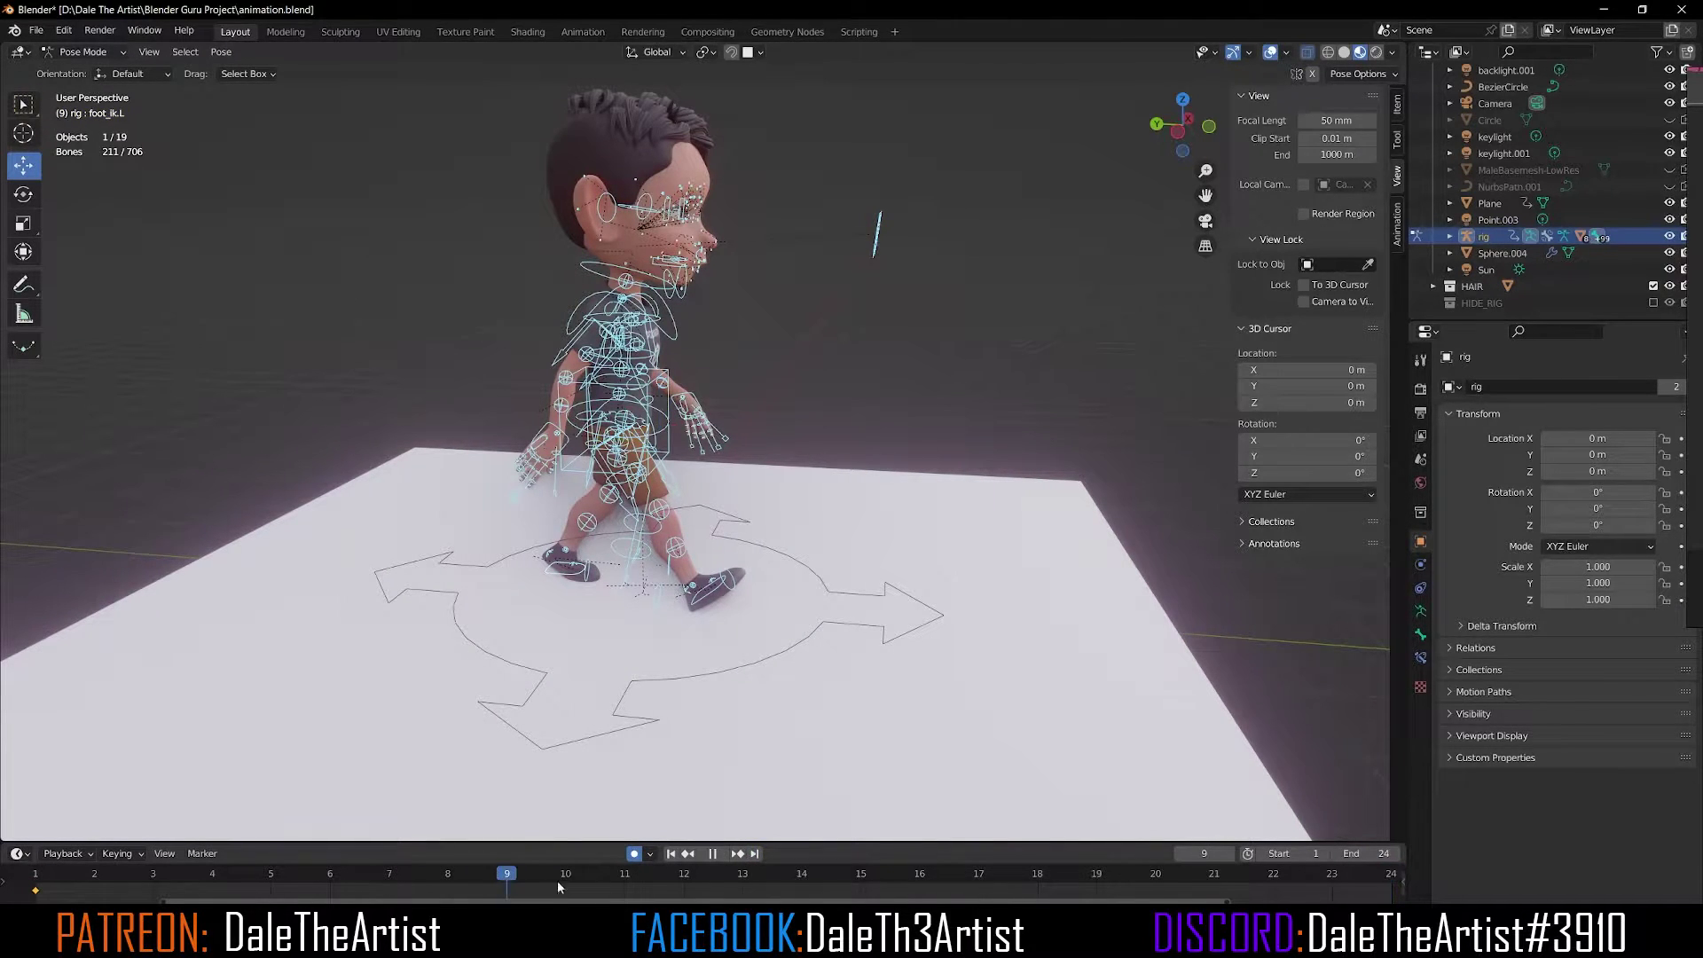
key(space)
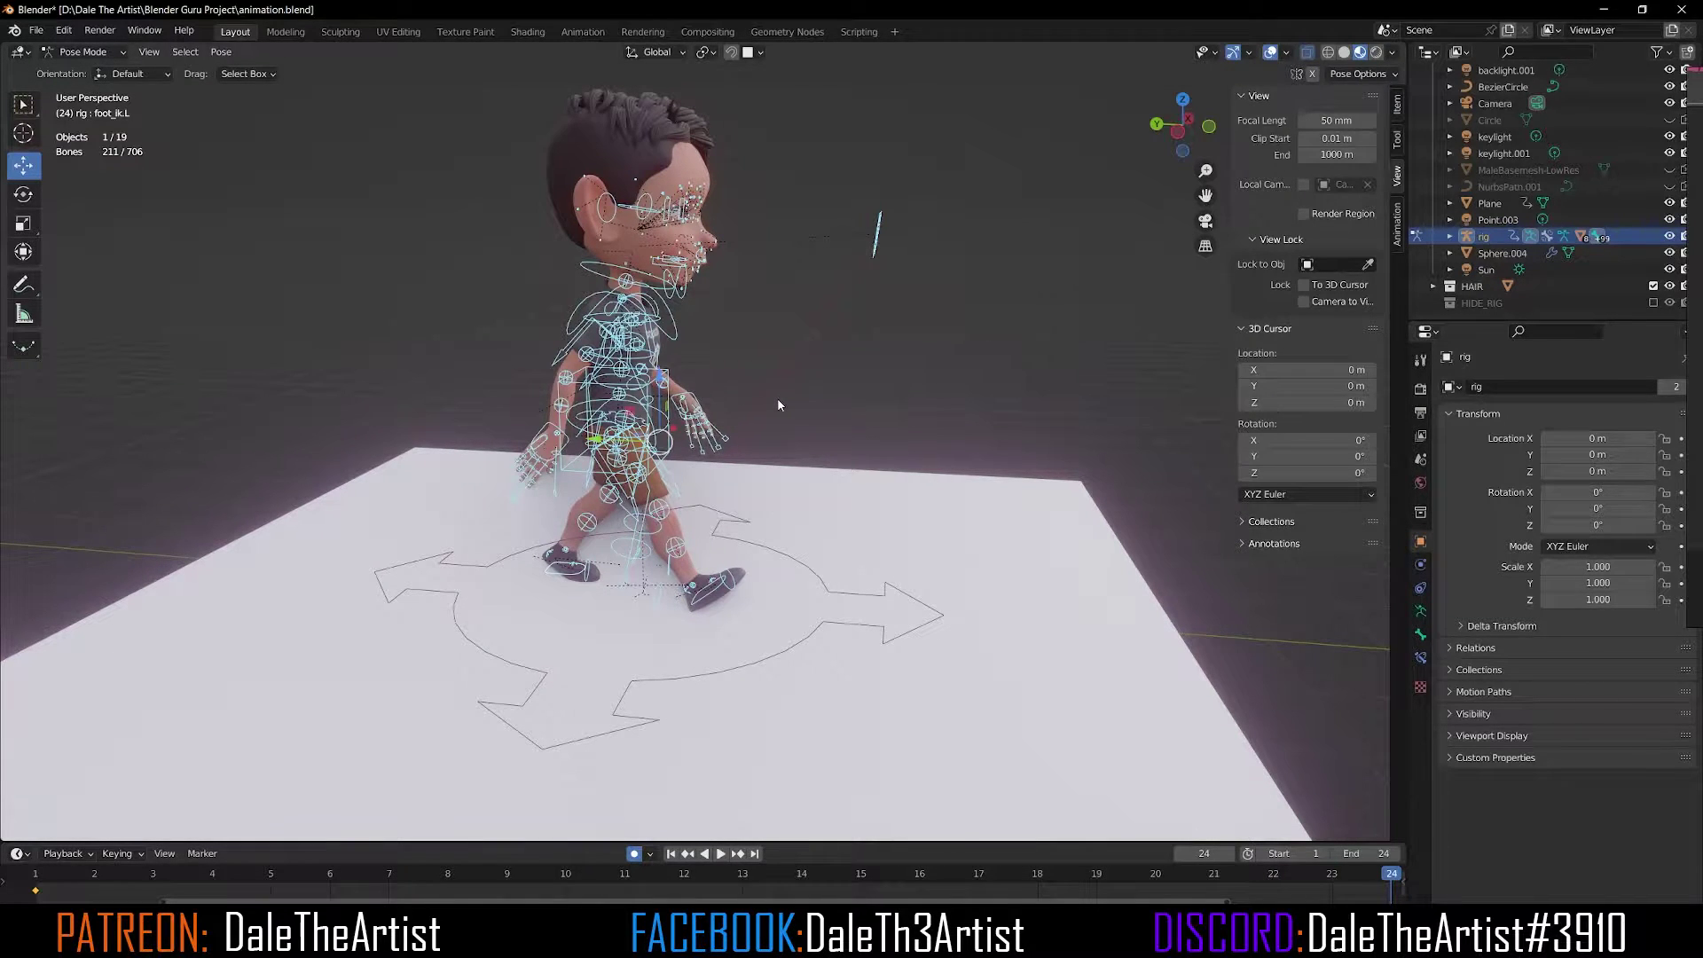
key(i)
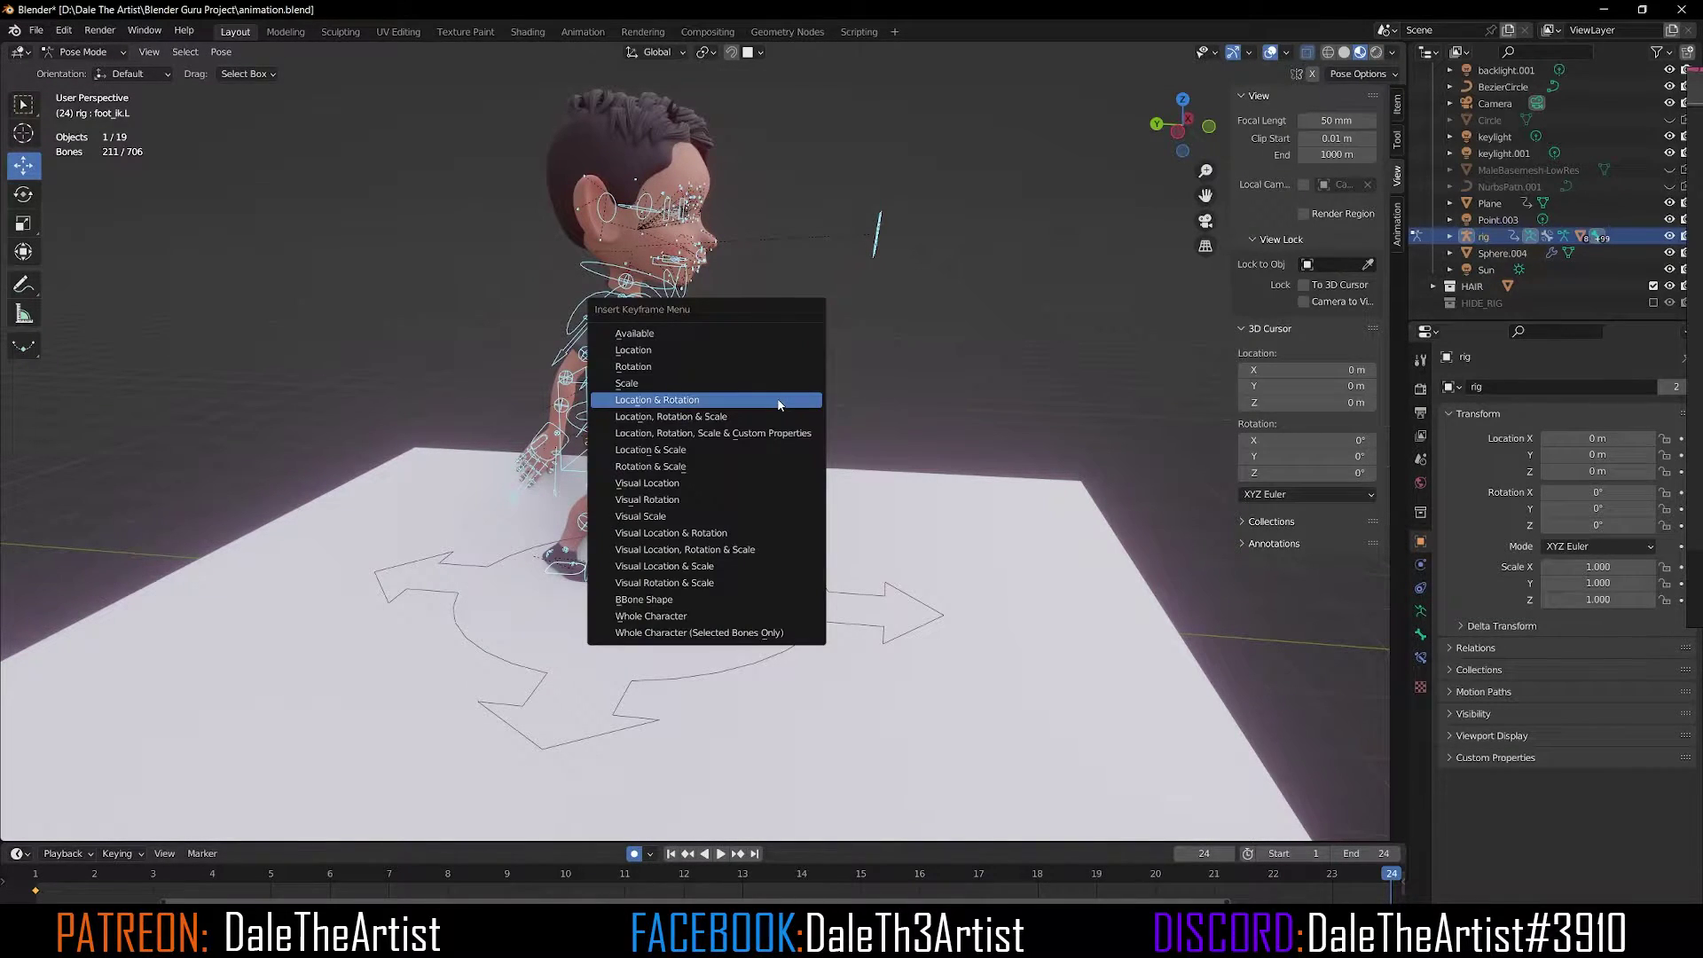
click(780, 402)
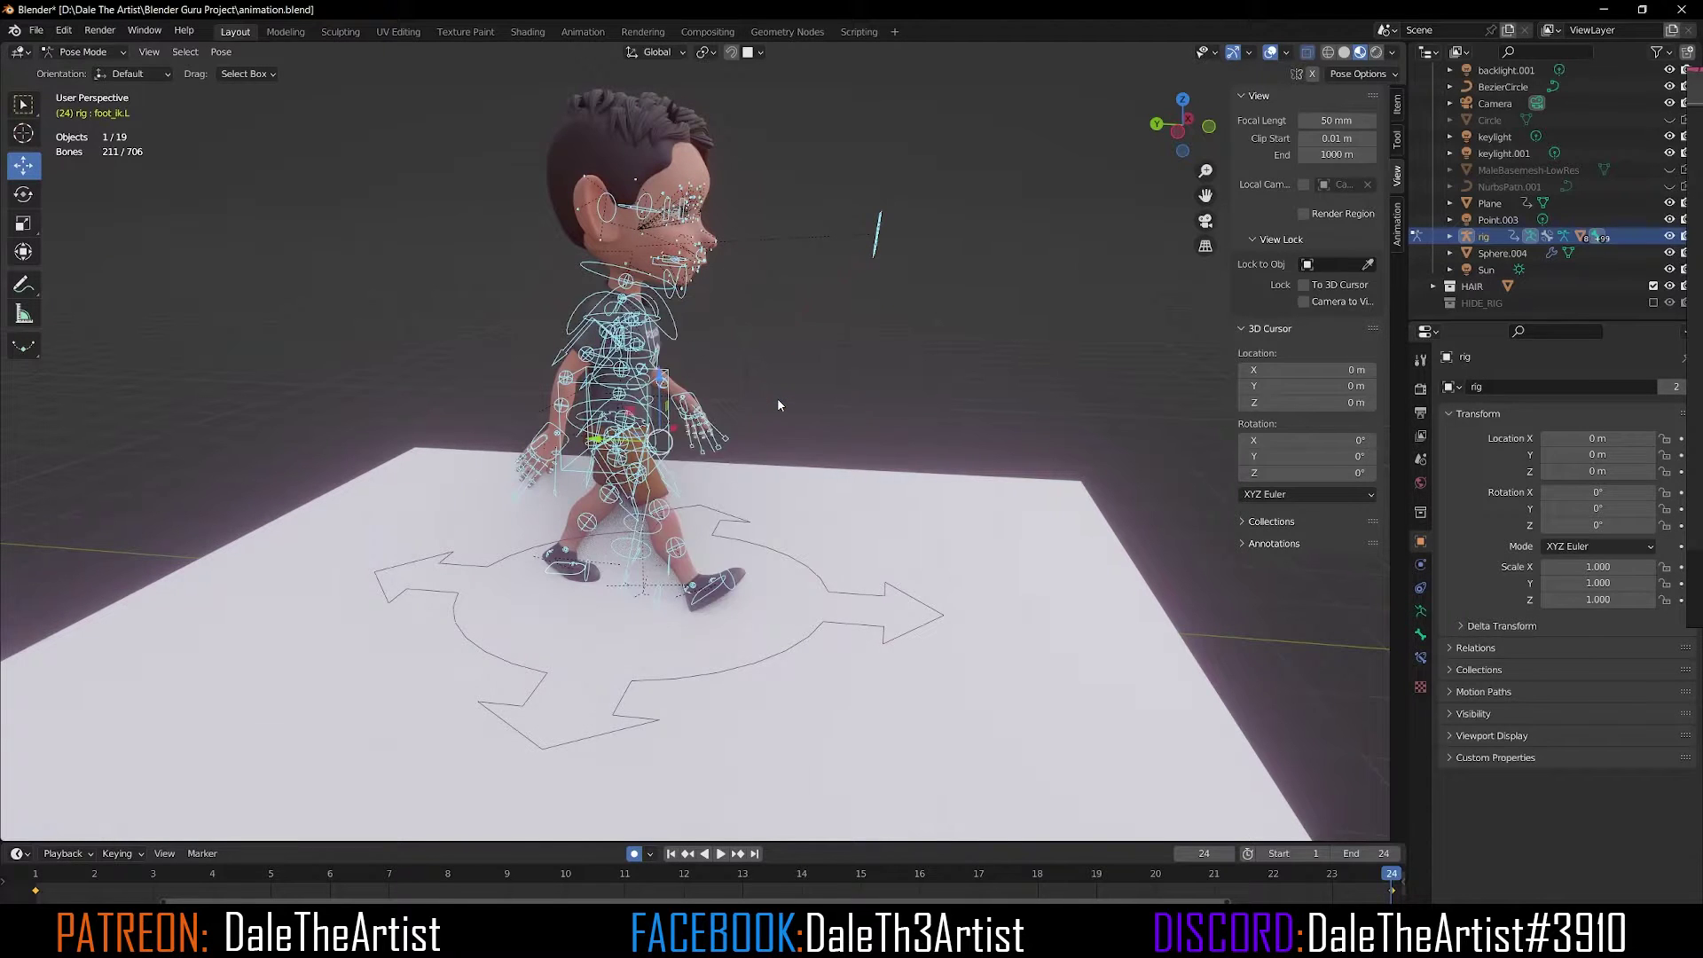
click(672, 857)
click(222, 52)
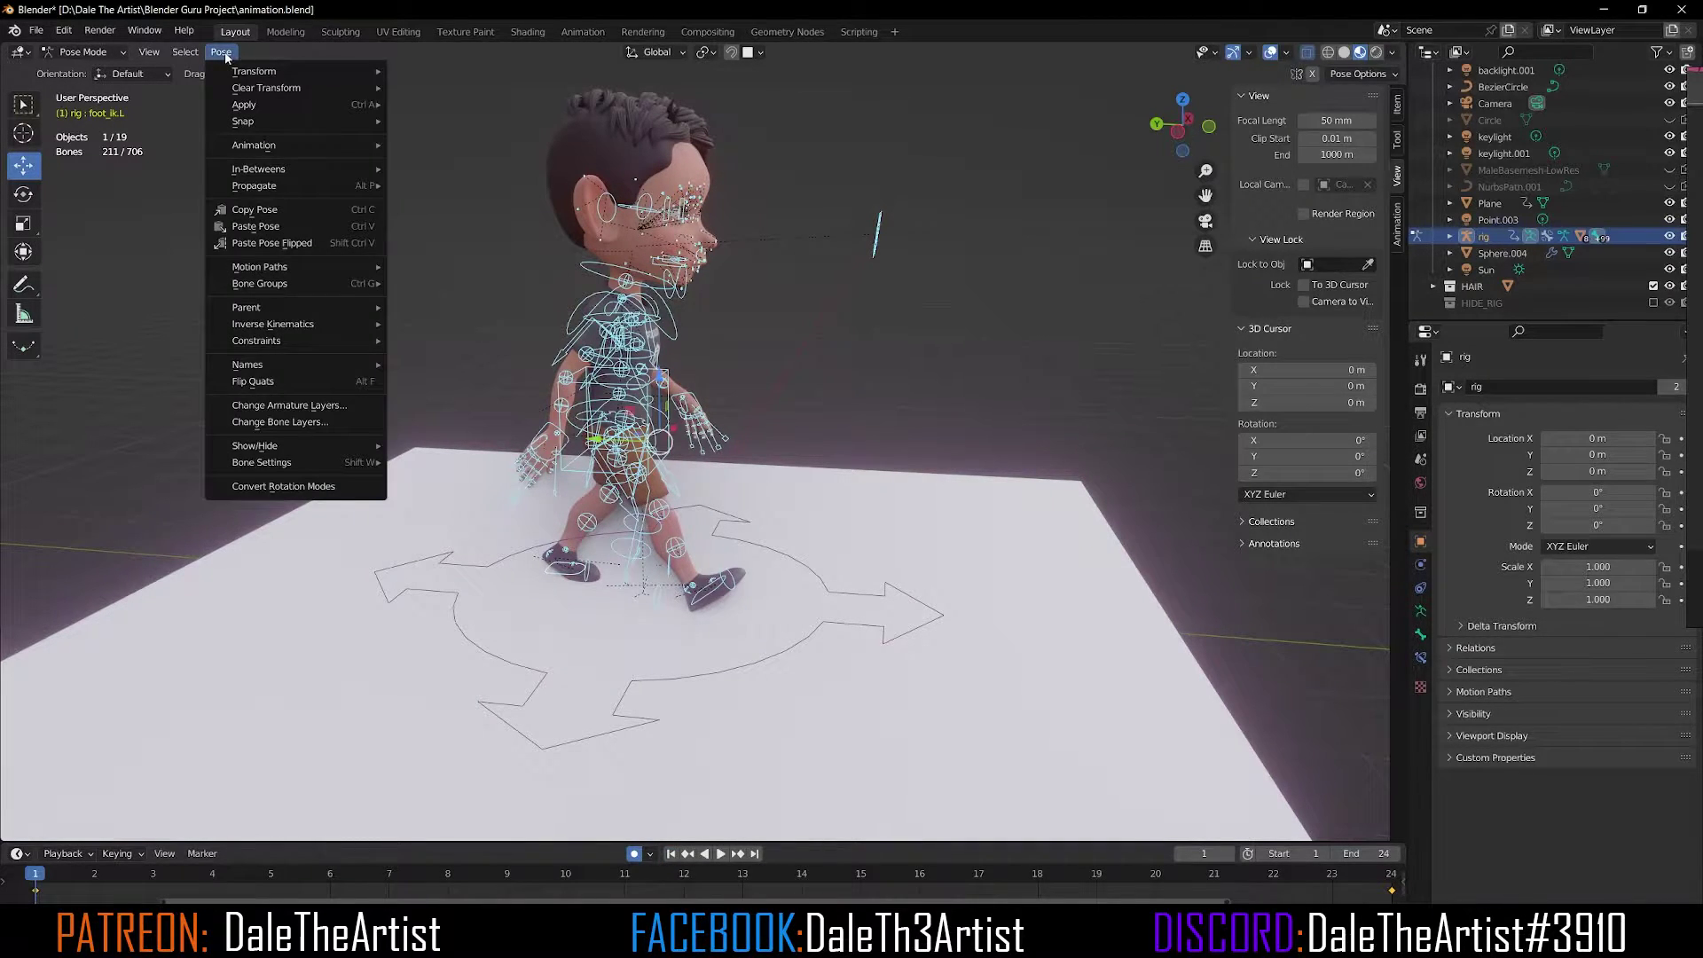
Copy the frame 1 pose, paste it flipped on frame 12, and play the animation.
click(269, 211)
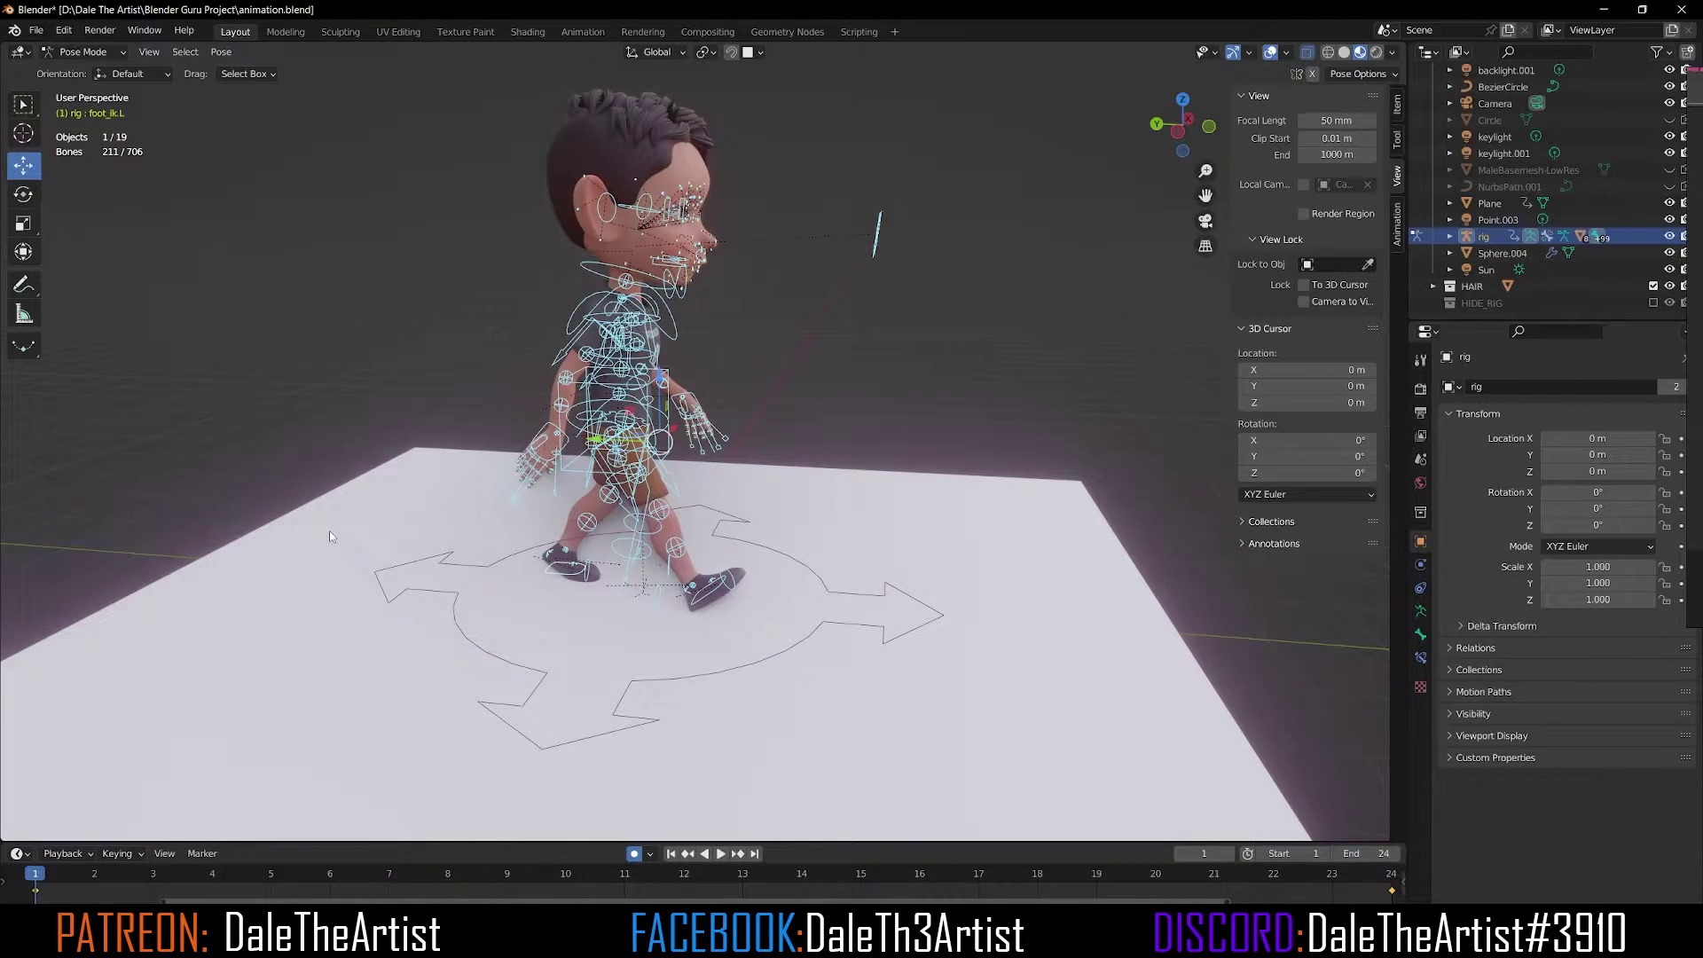
click(681, 877)
click(222, 51)
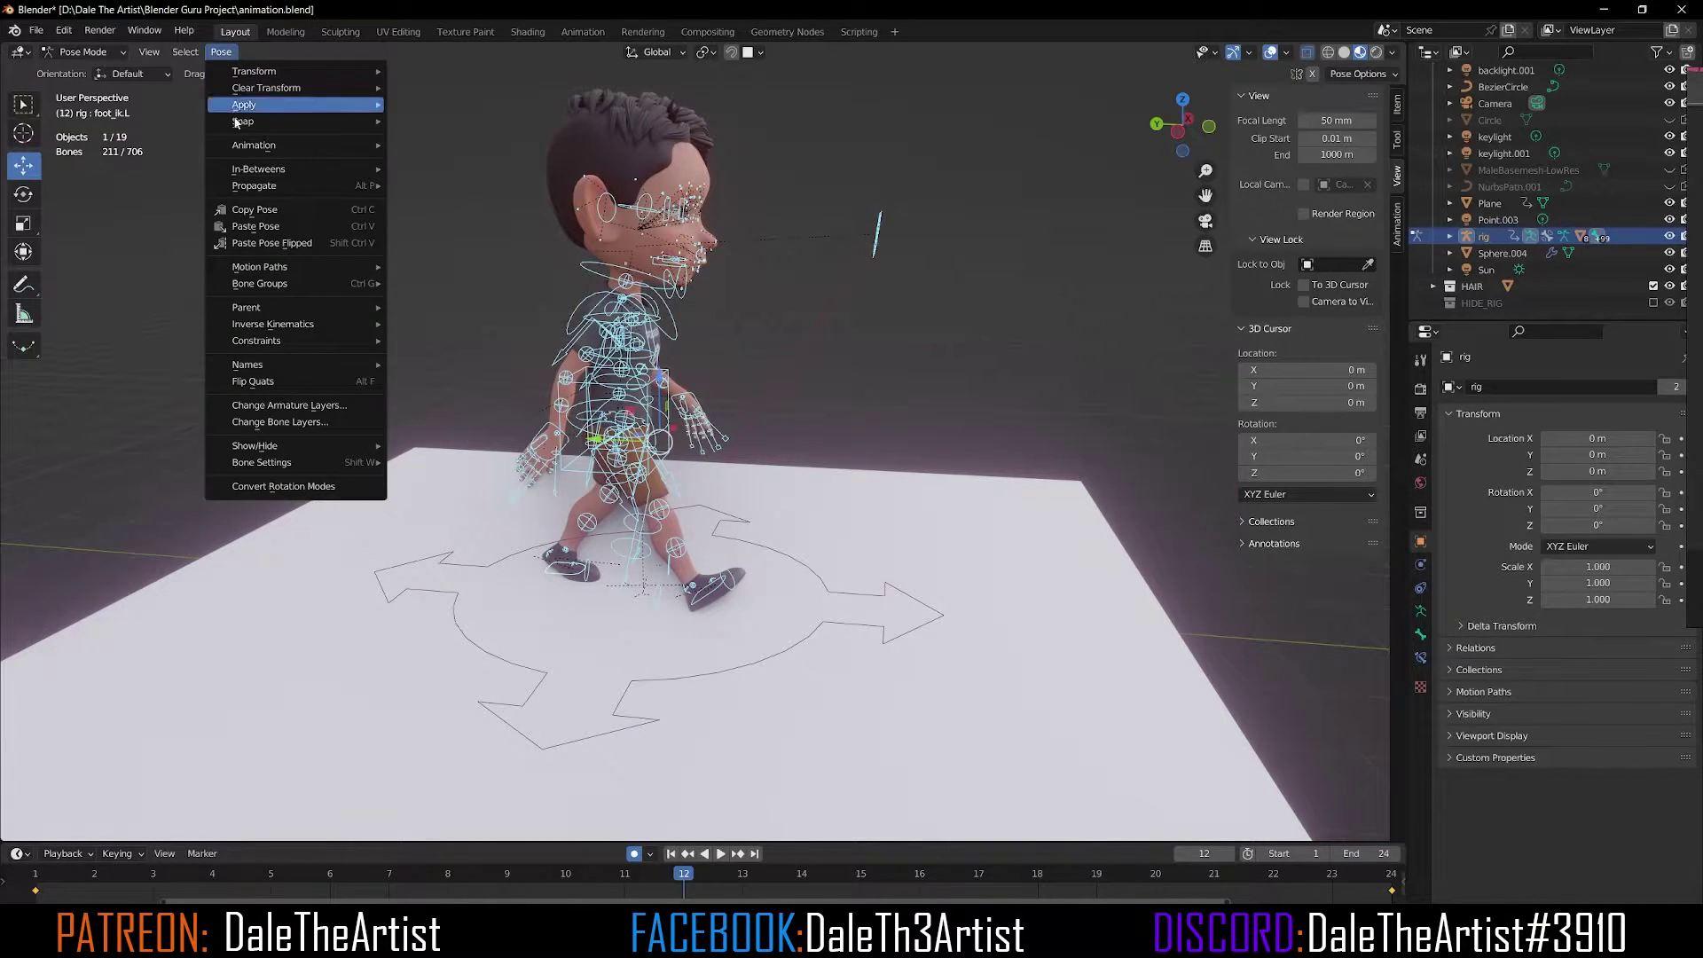
click(288, 246)
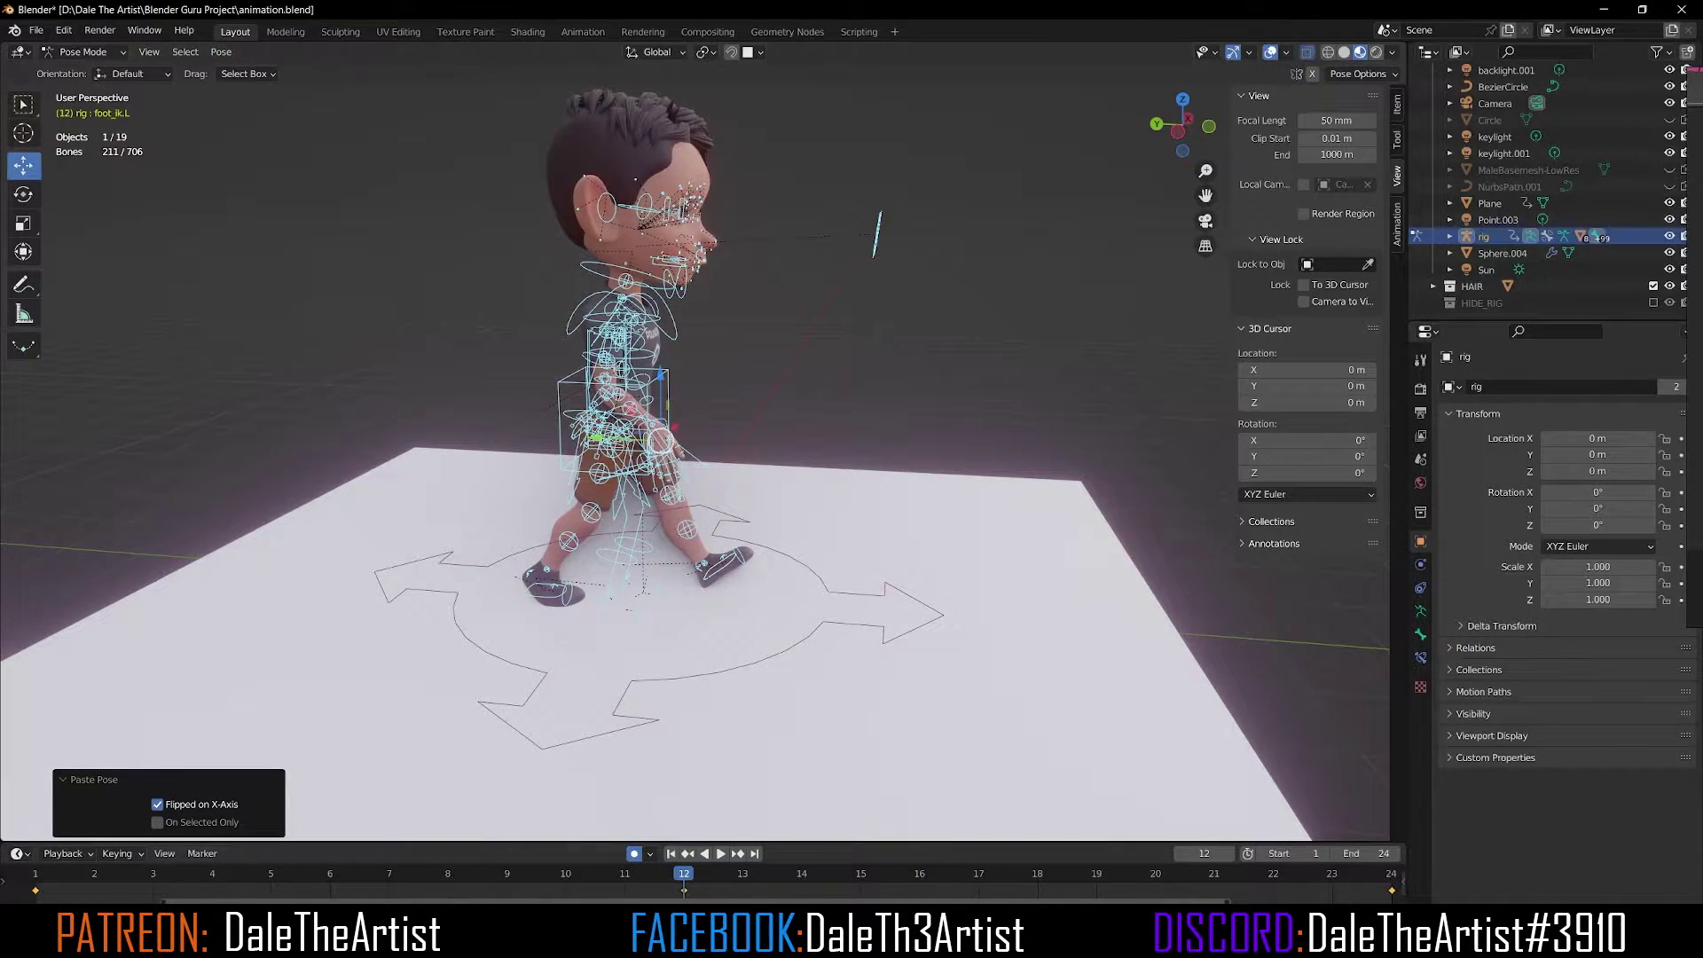
key(space)
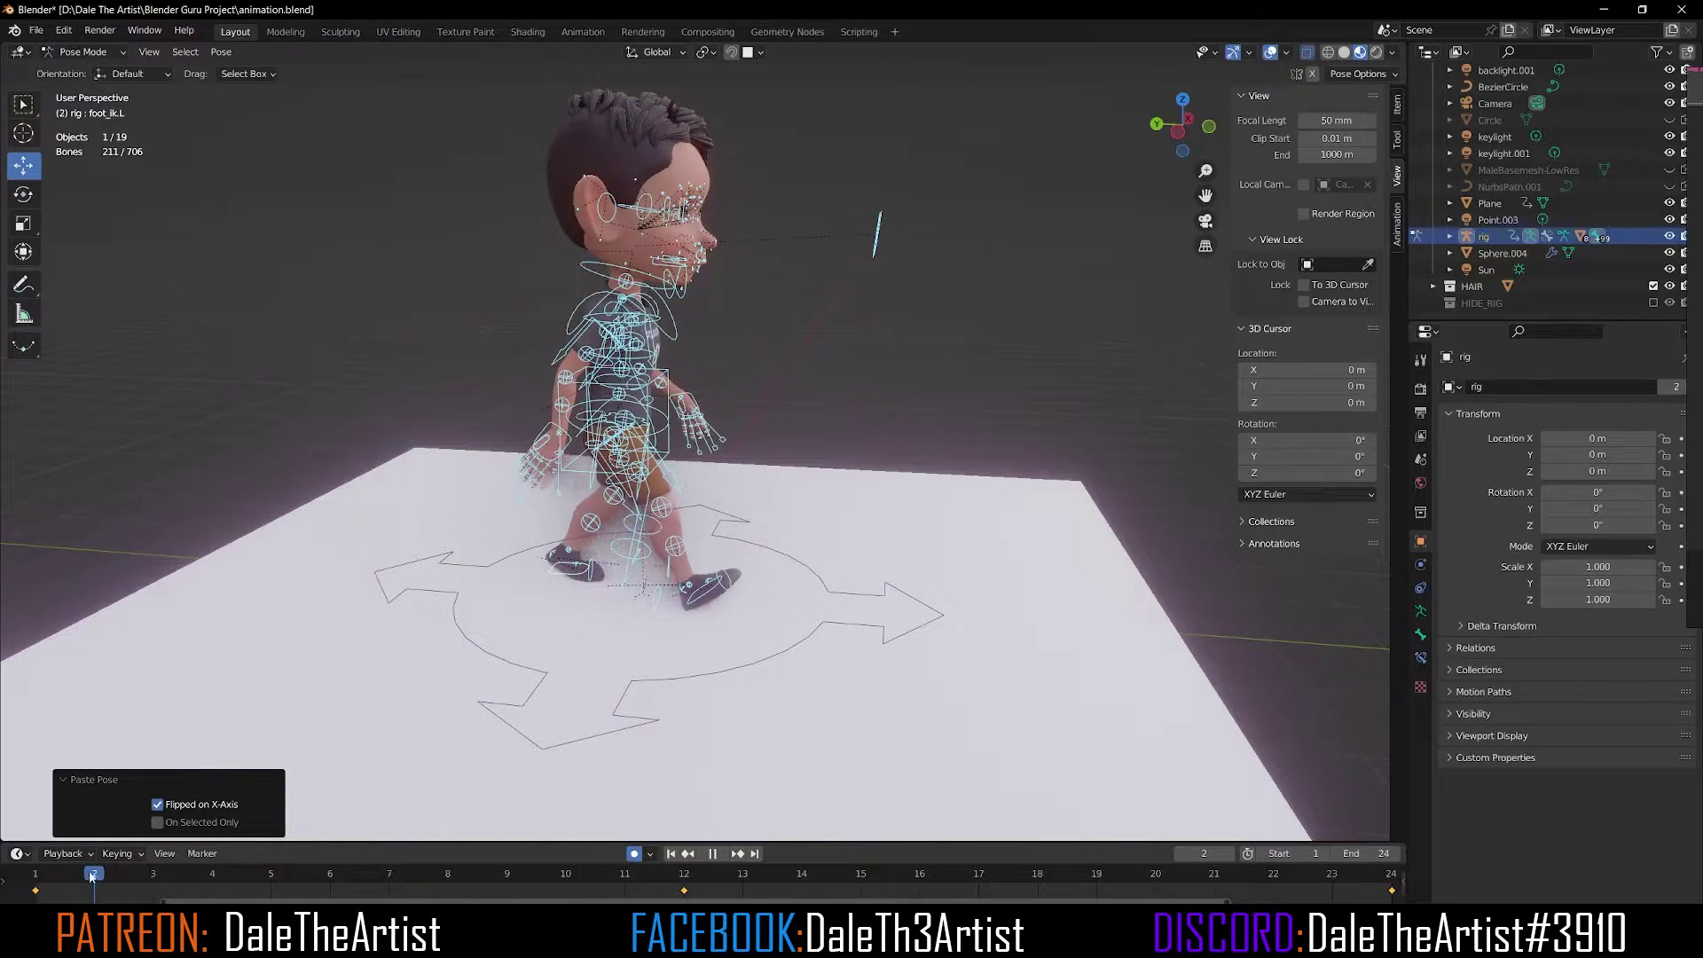
Scrub and play the walk cycle, then stop, return to frame 1 and move to frame 3.
drag(368, 894, 769, 850)
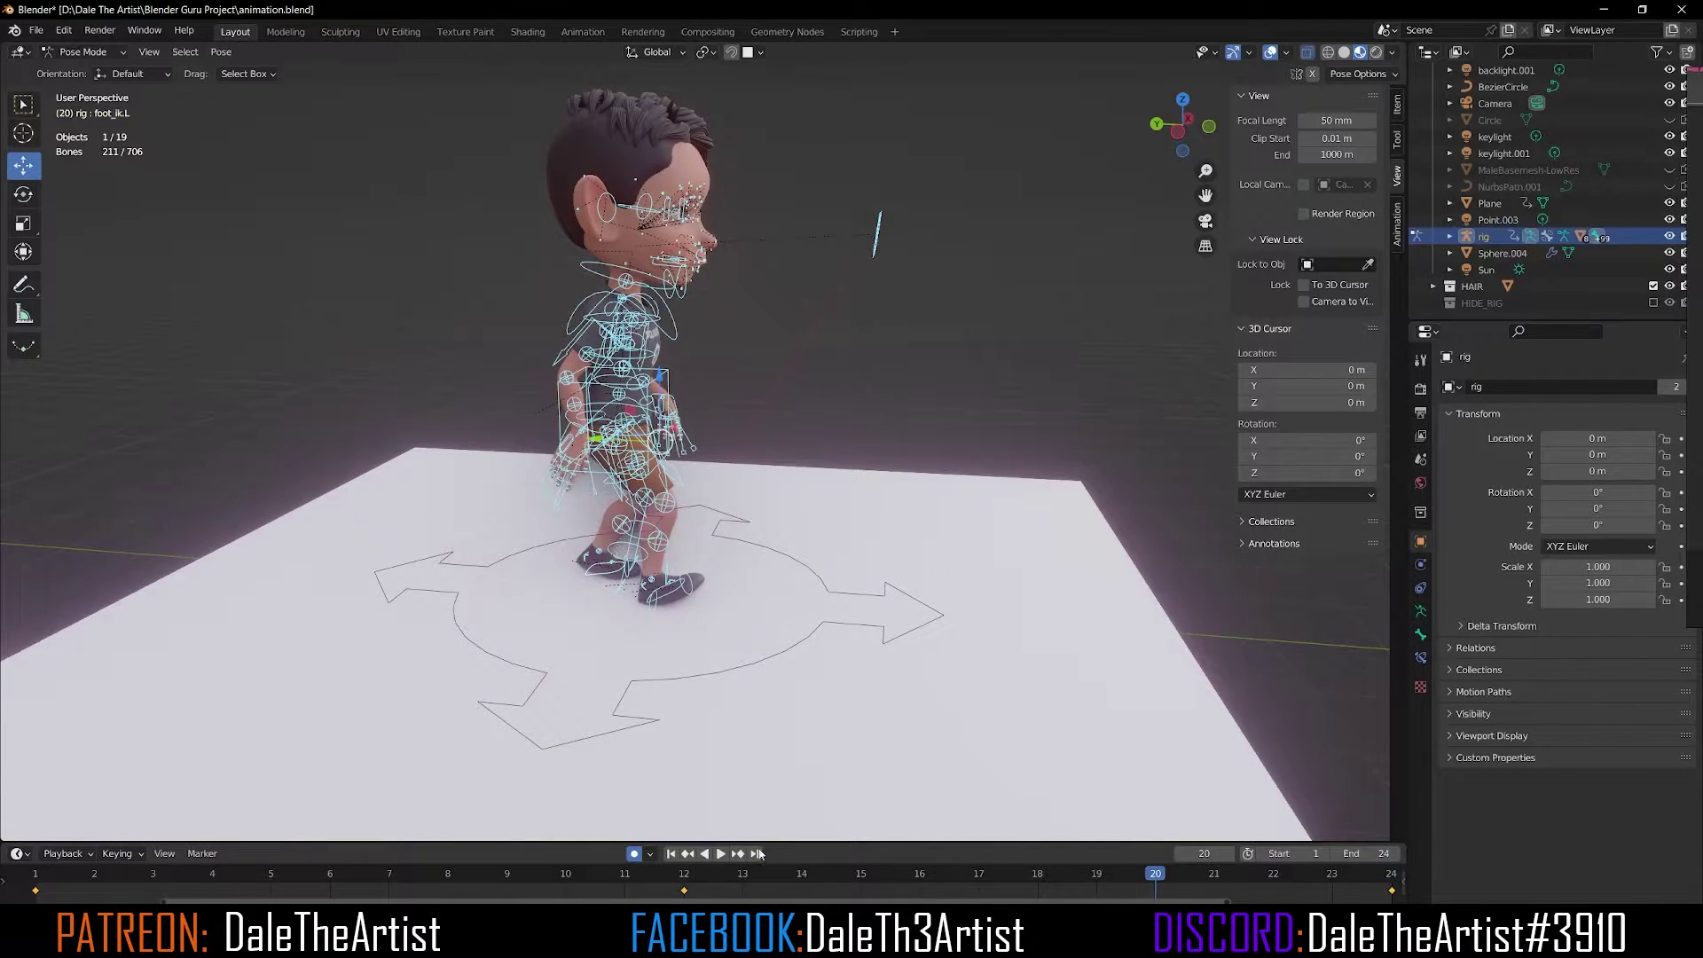
click(718, 854)
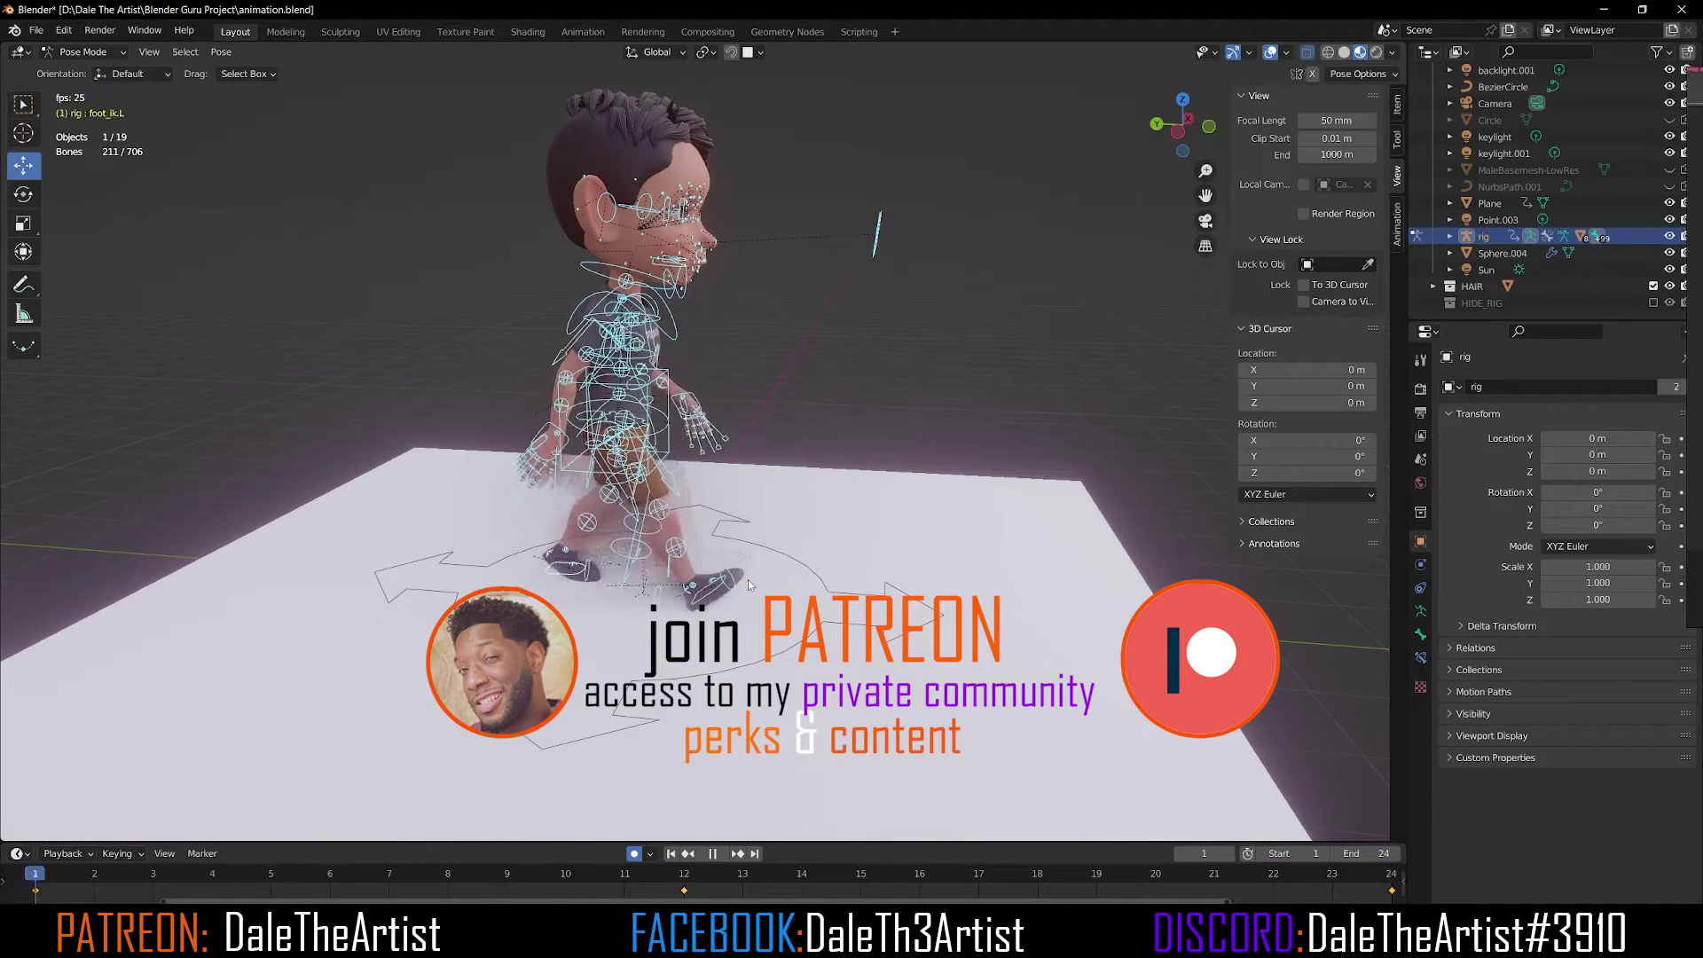
click(713, 853)
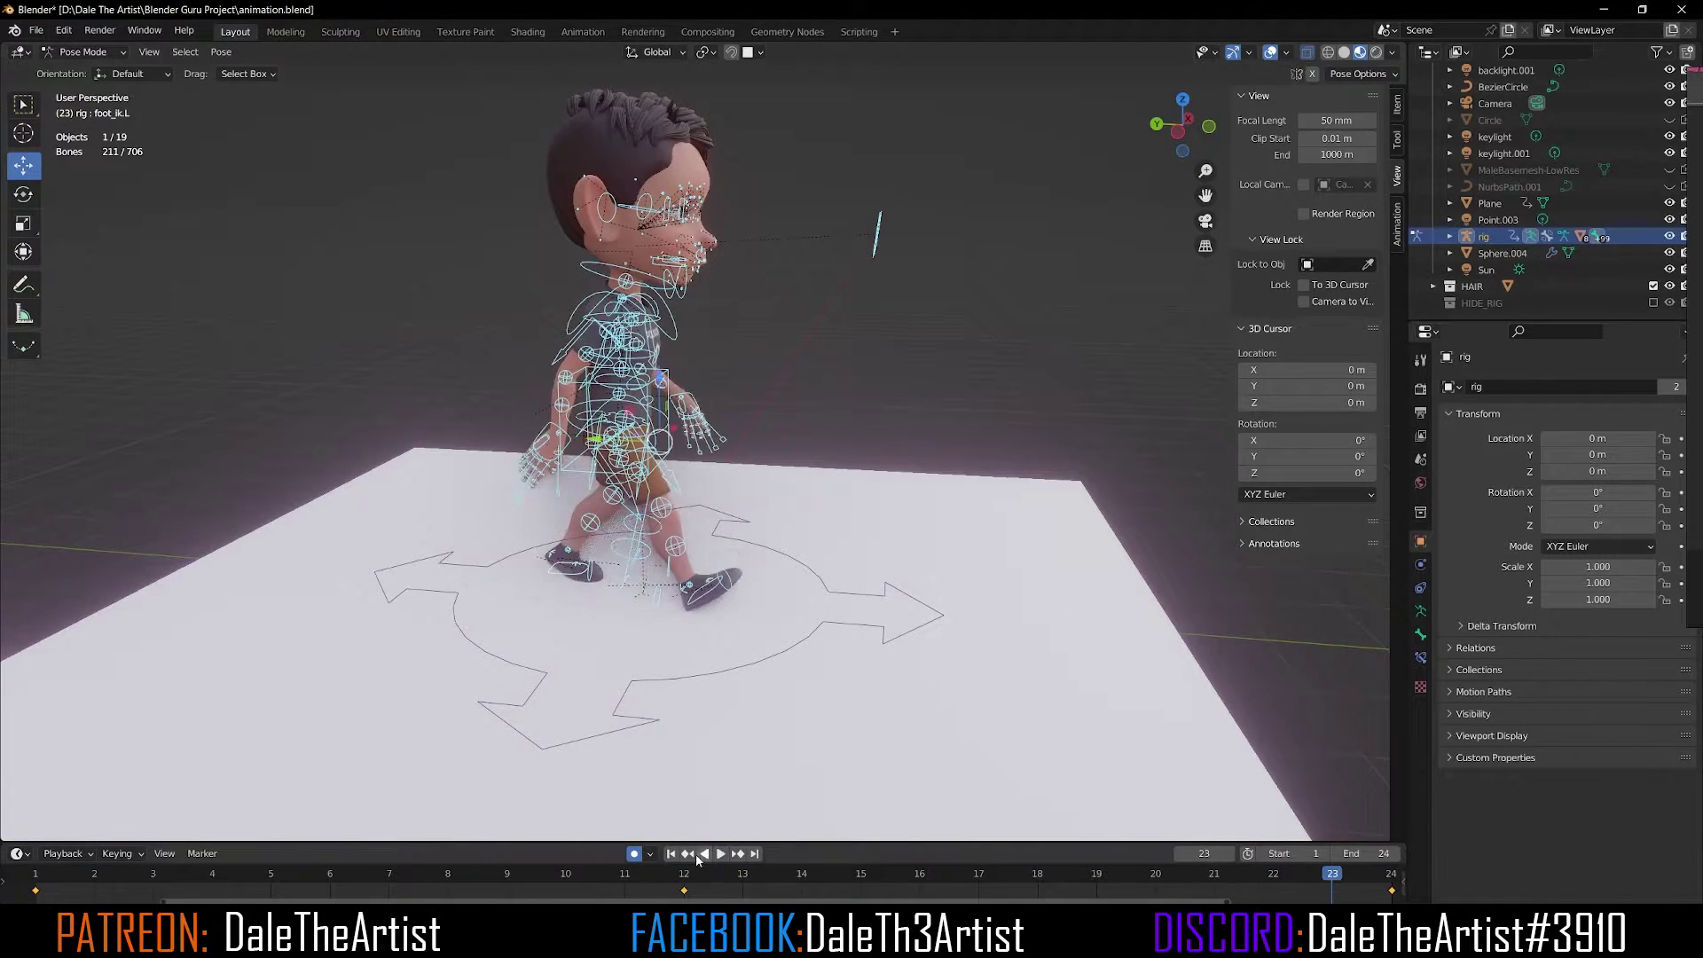
click(672, 853)
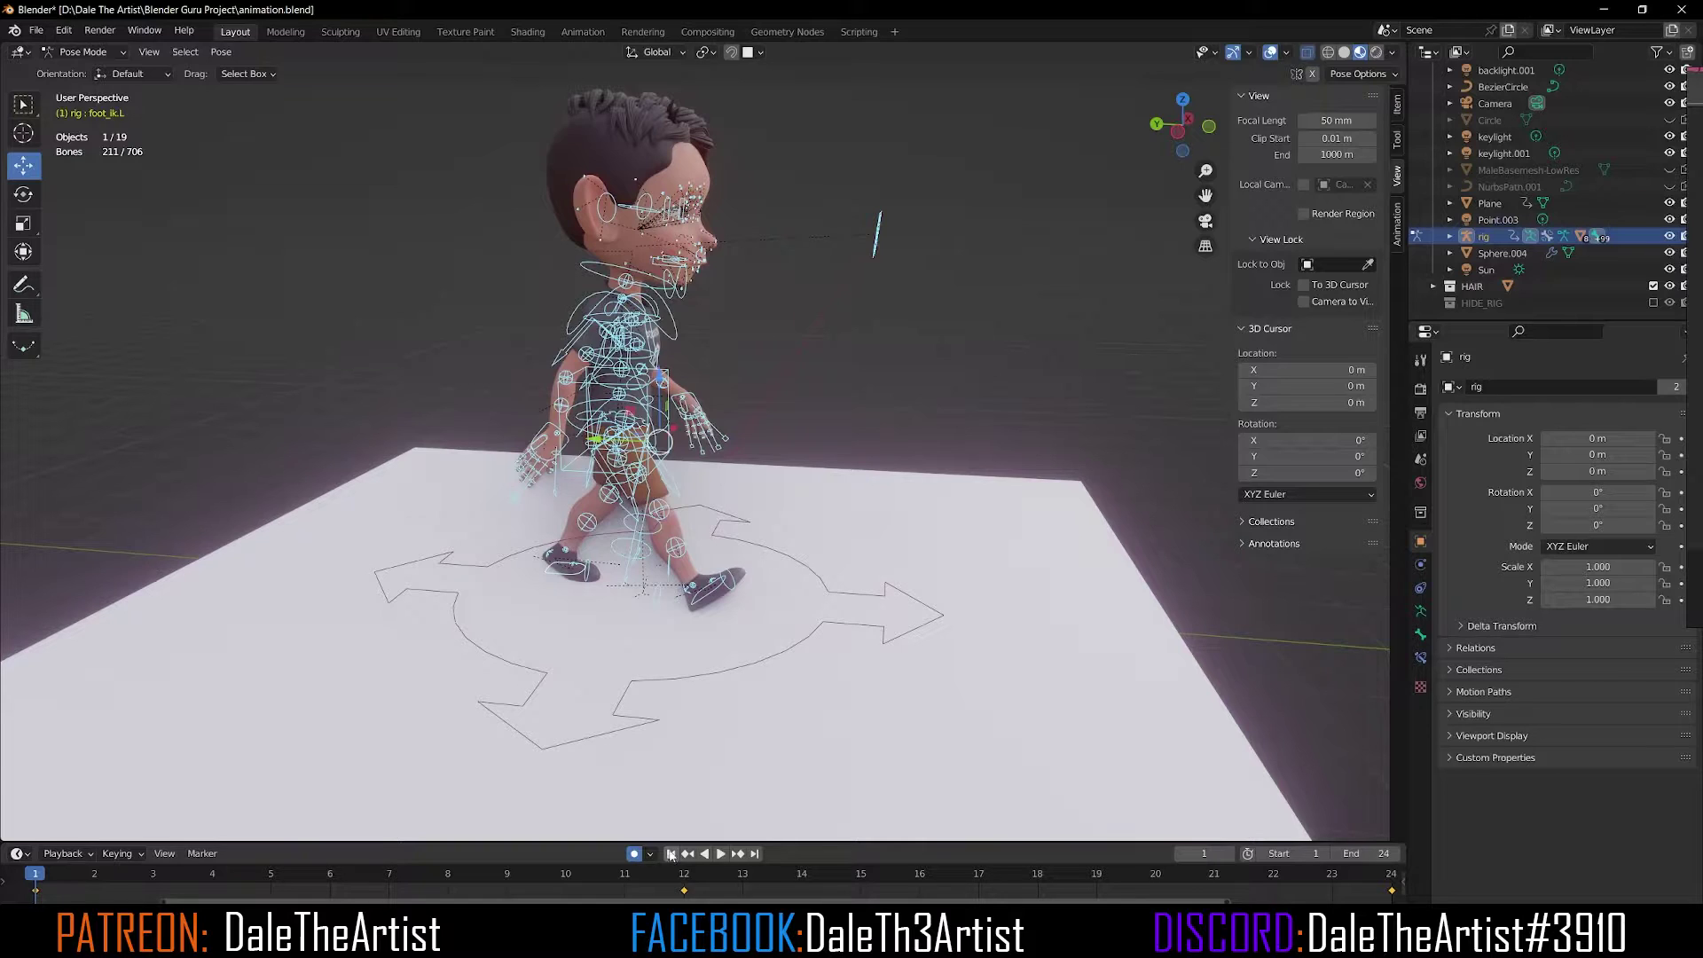
drag(158, 875, 154, 876)
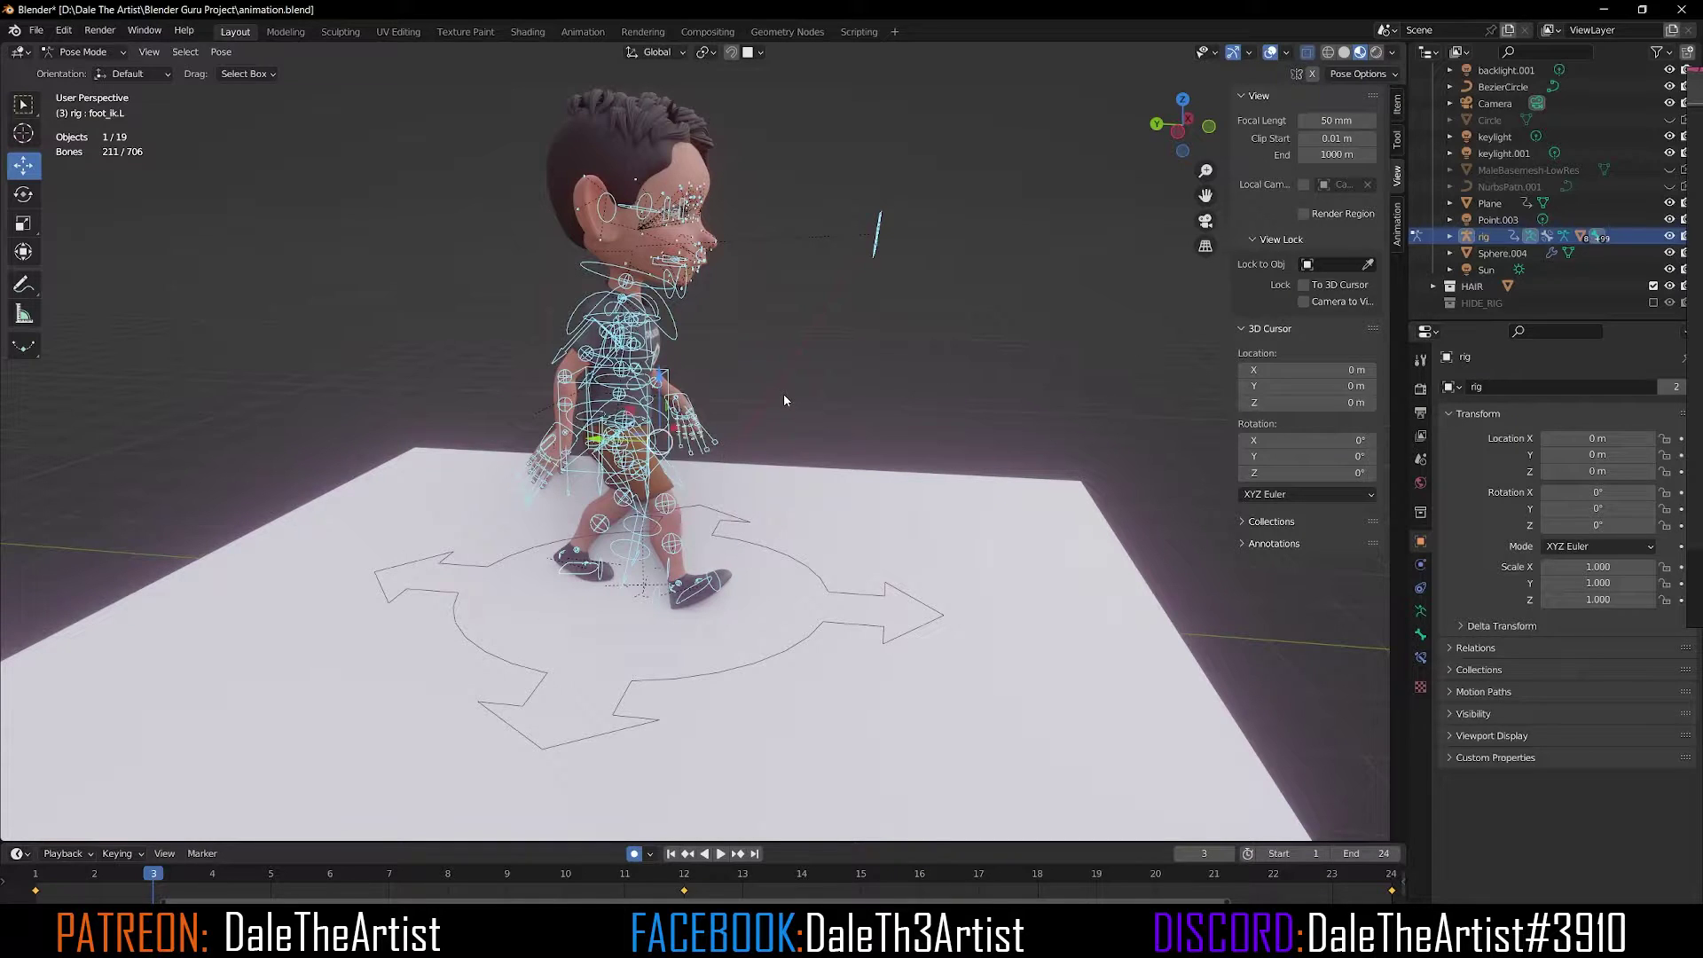
Lower the torso control at frame 3.
key(alt+a)
middle_drag(760, 408, 770, 407)
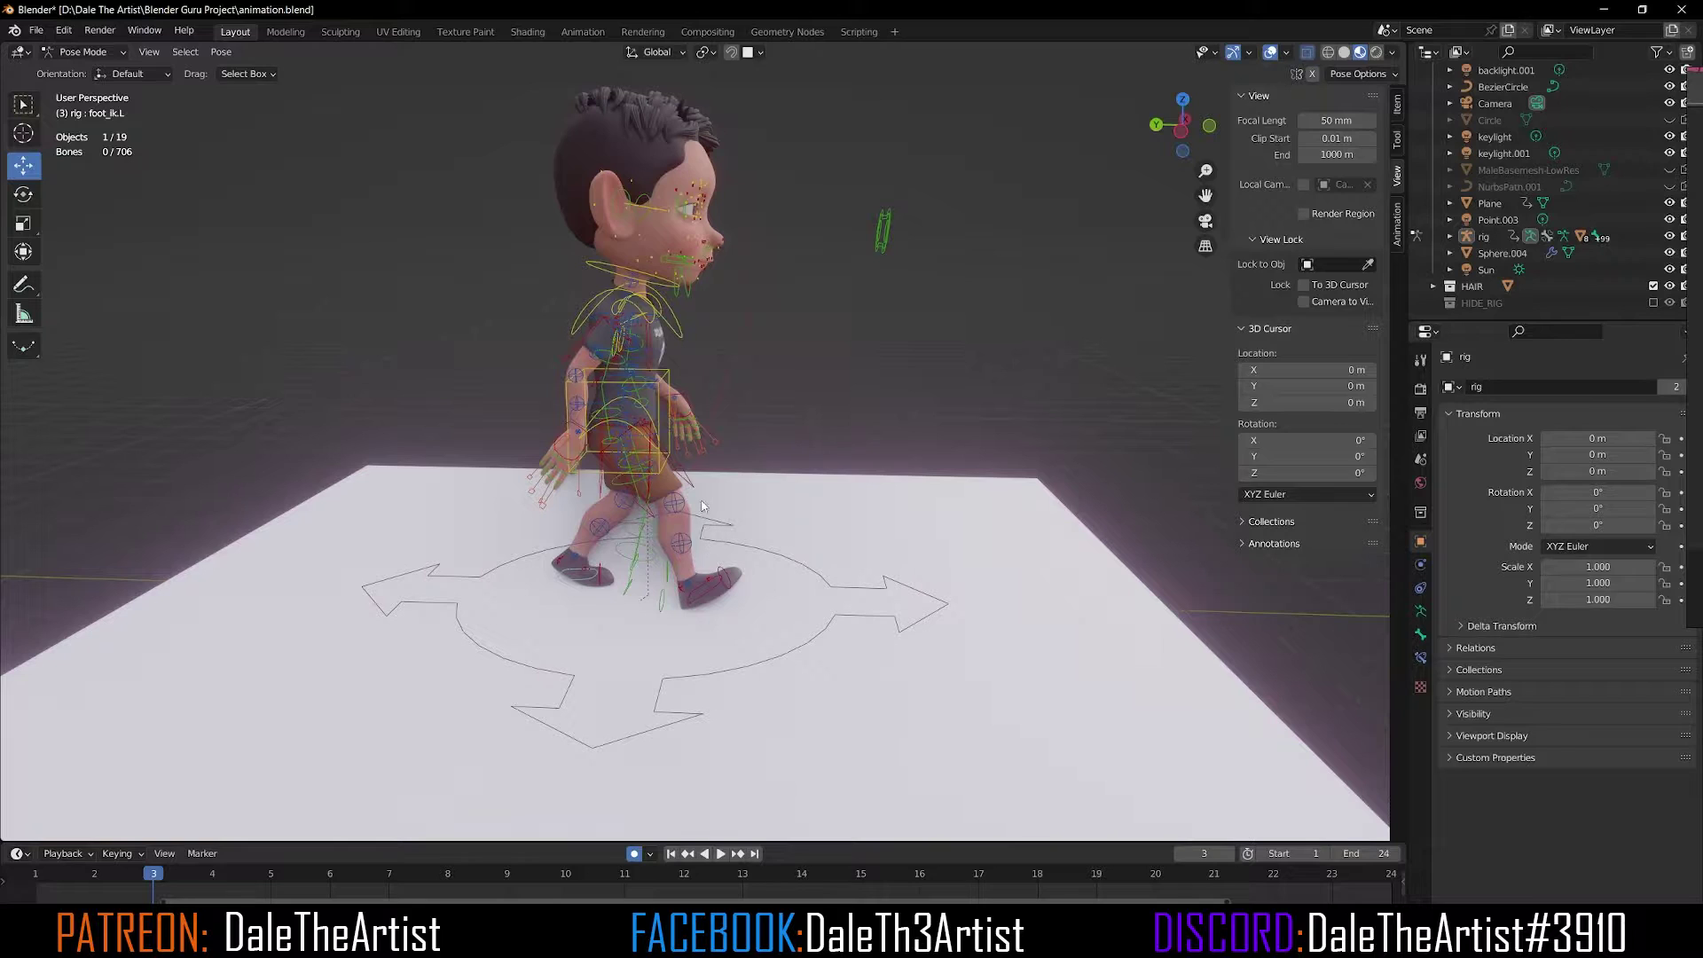
click(669, 376)
middle_drag(681, 387, 694, 373)
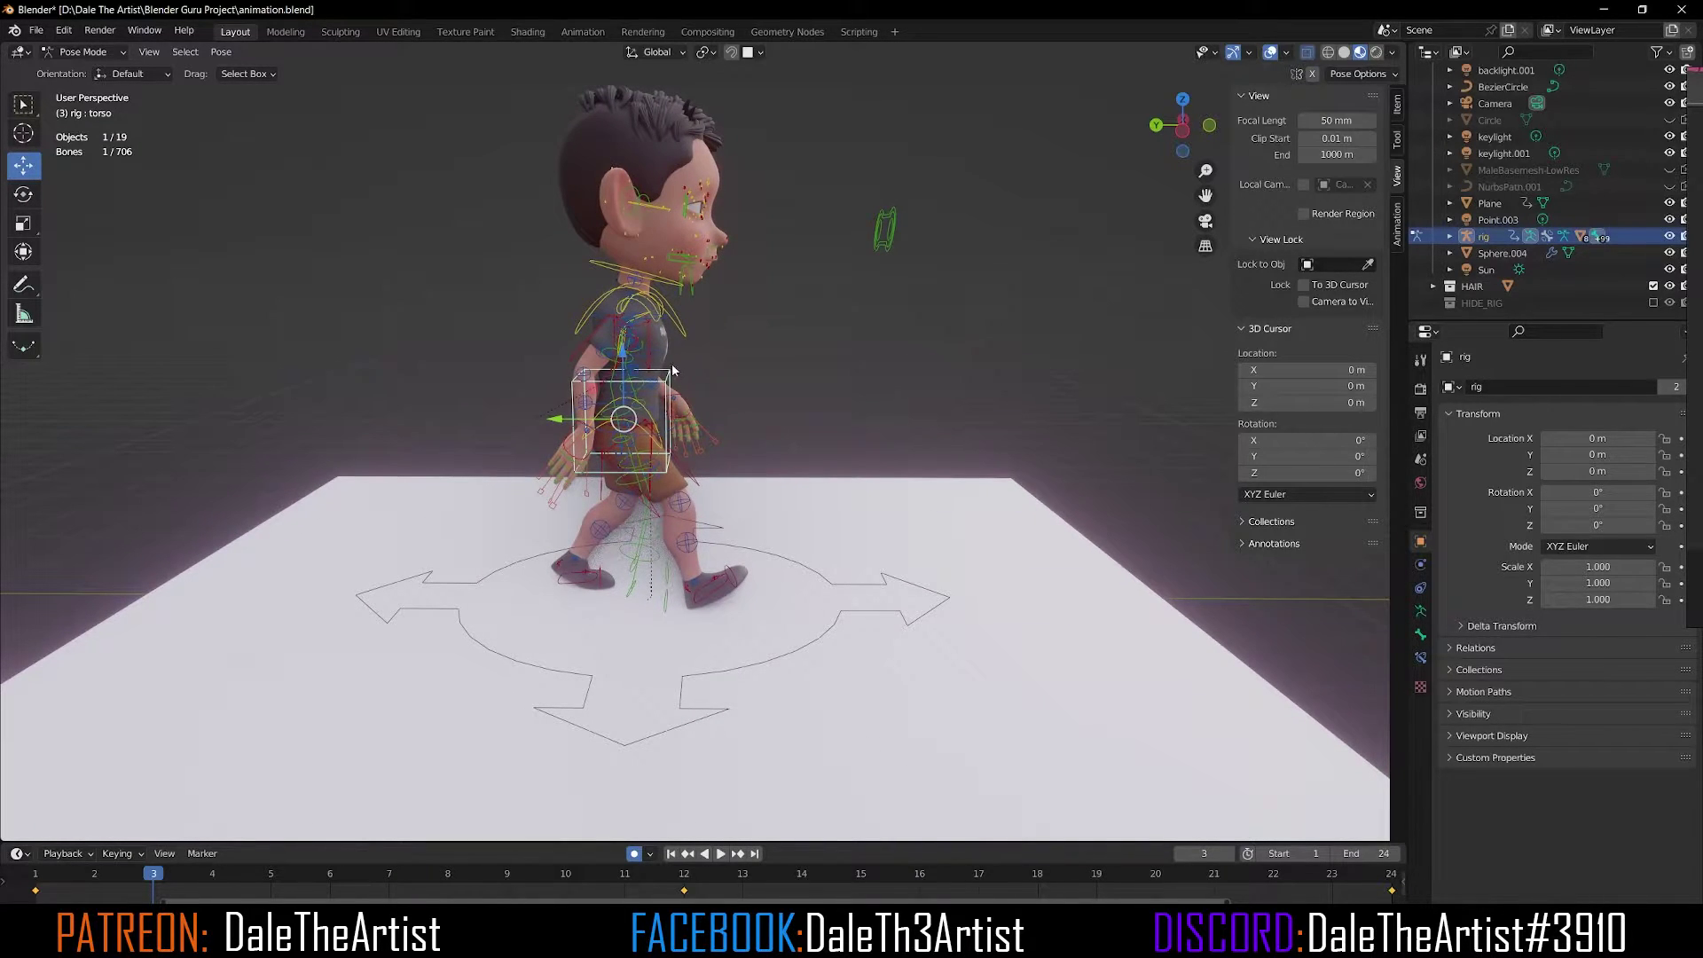
scroll(666, 383, up, 2)
key(alt+a)
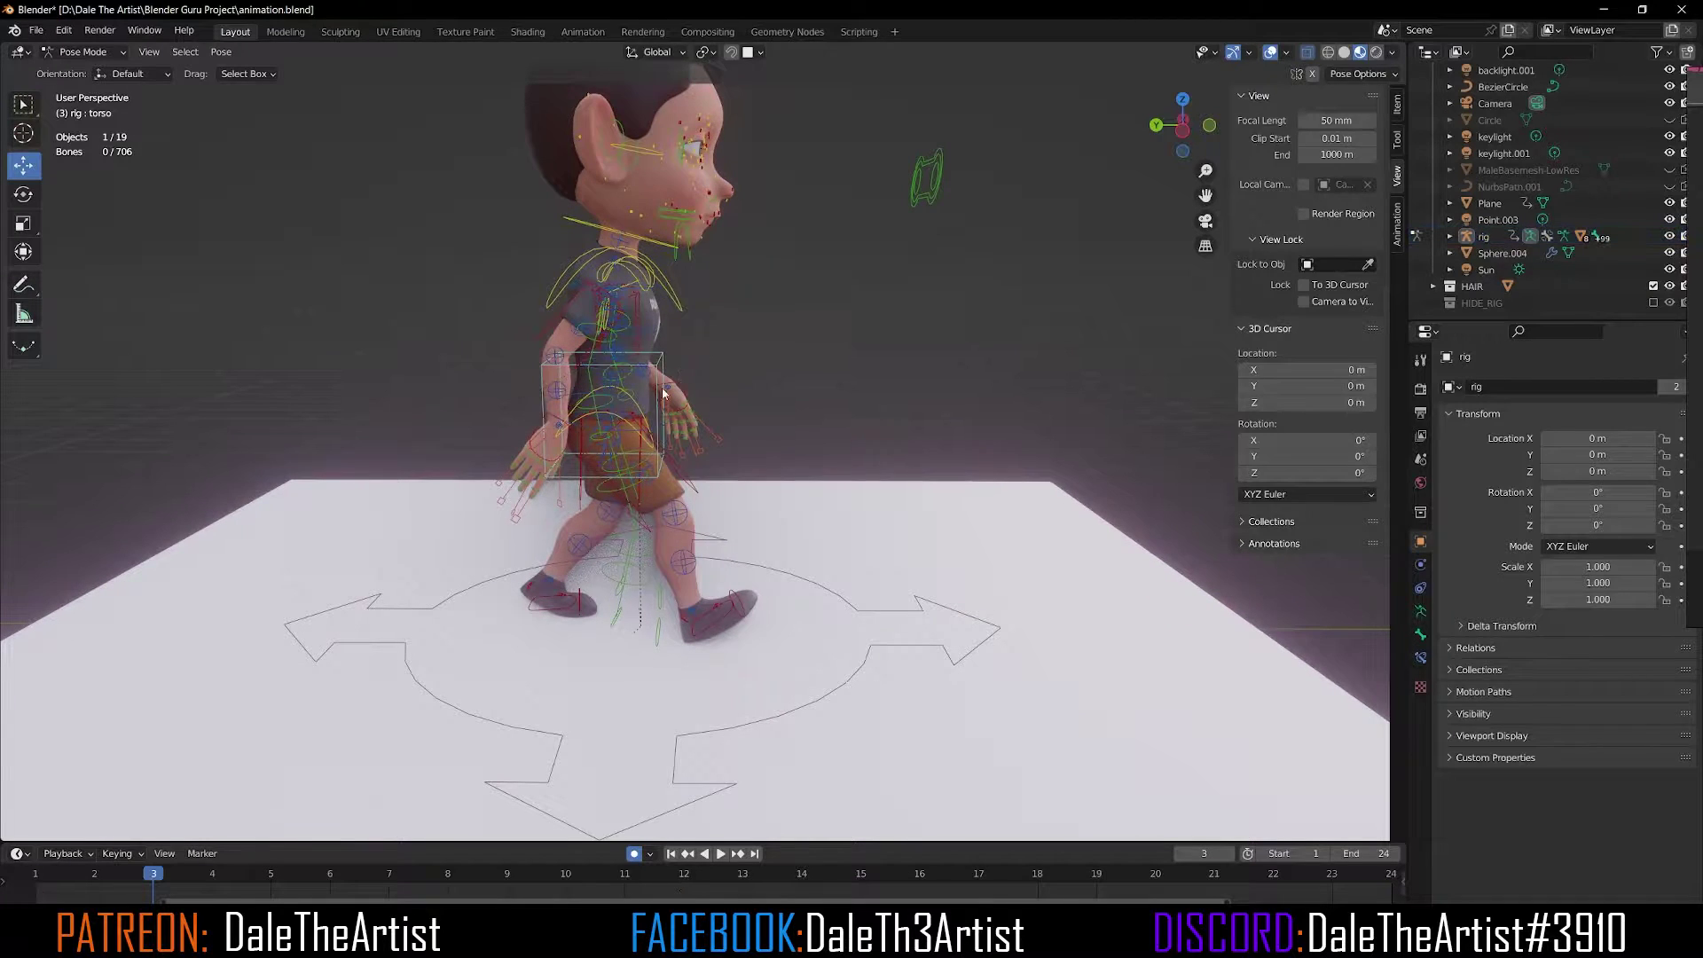
scroll(666, 390, up, 2)
click(641, 310)
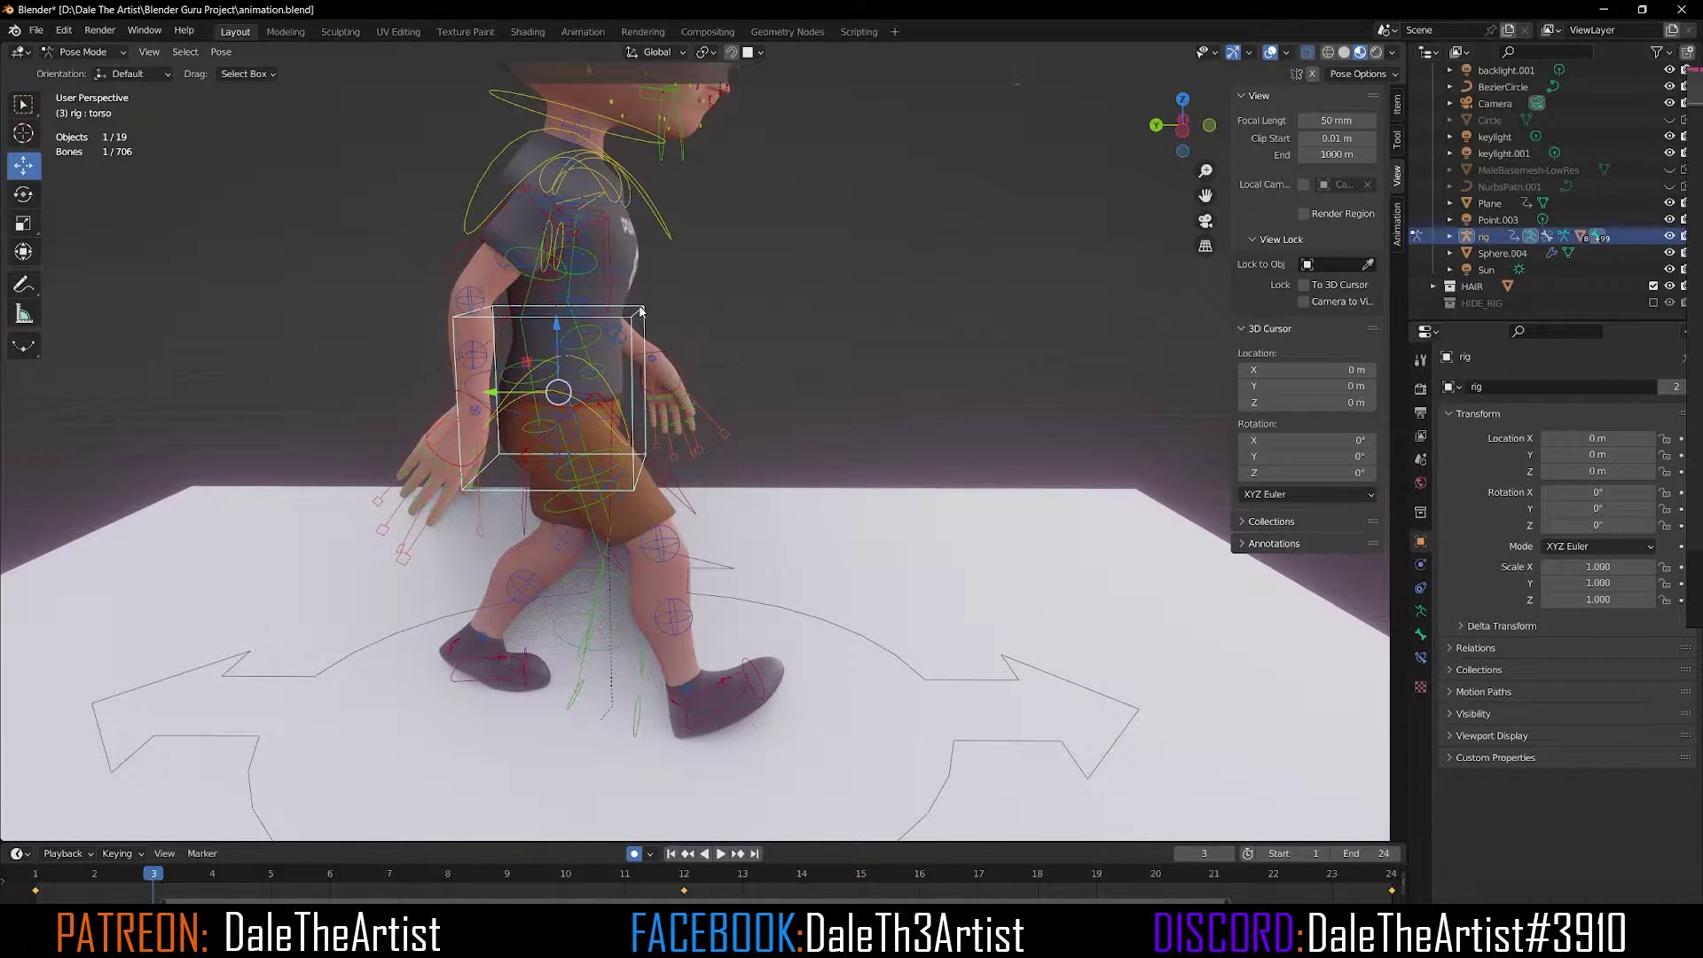
scroll(643, 346, down, 3)
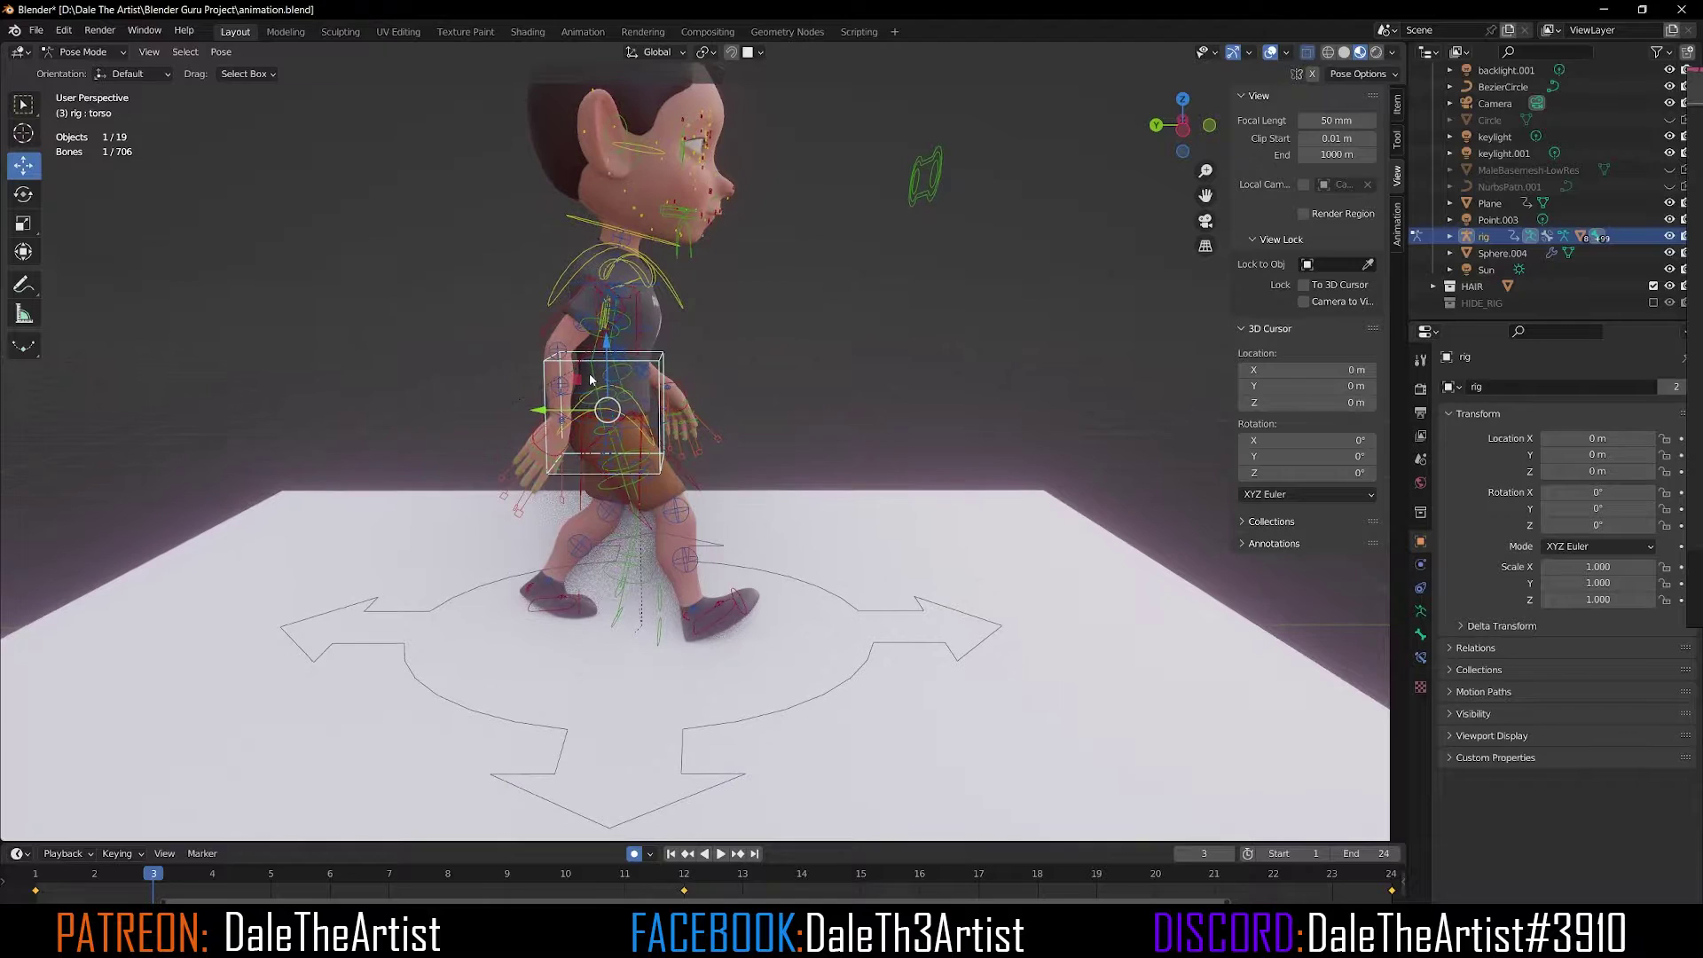
drag(609, 350, 615, 365)
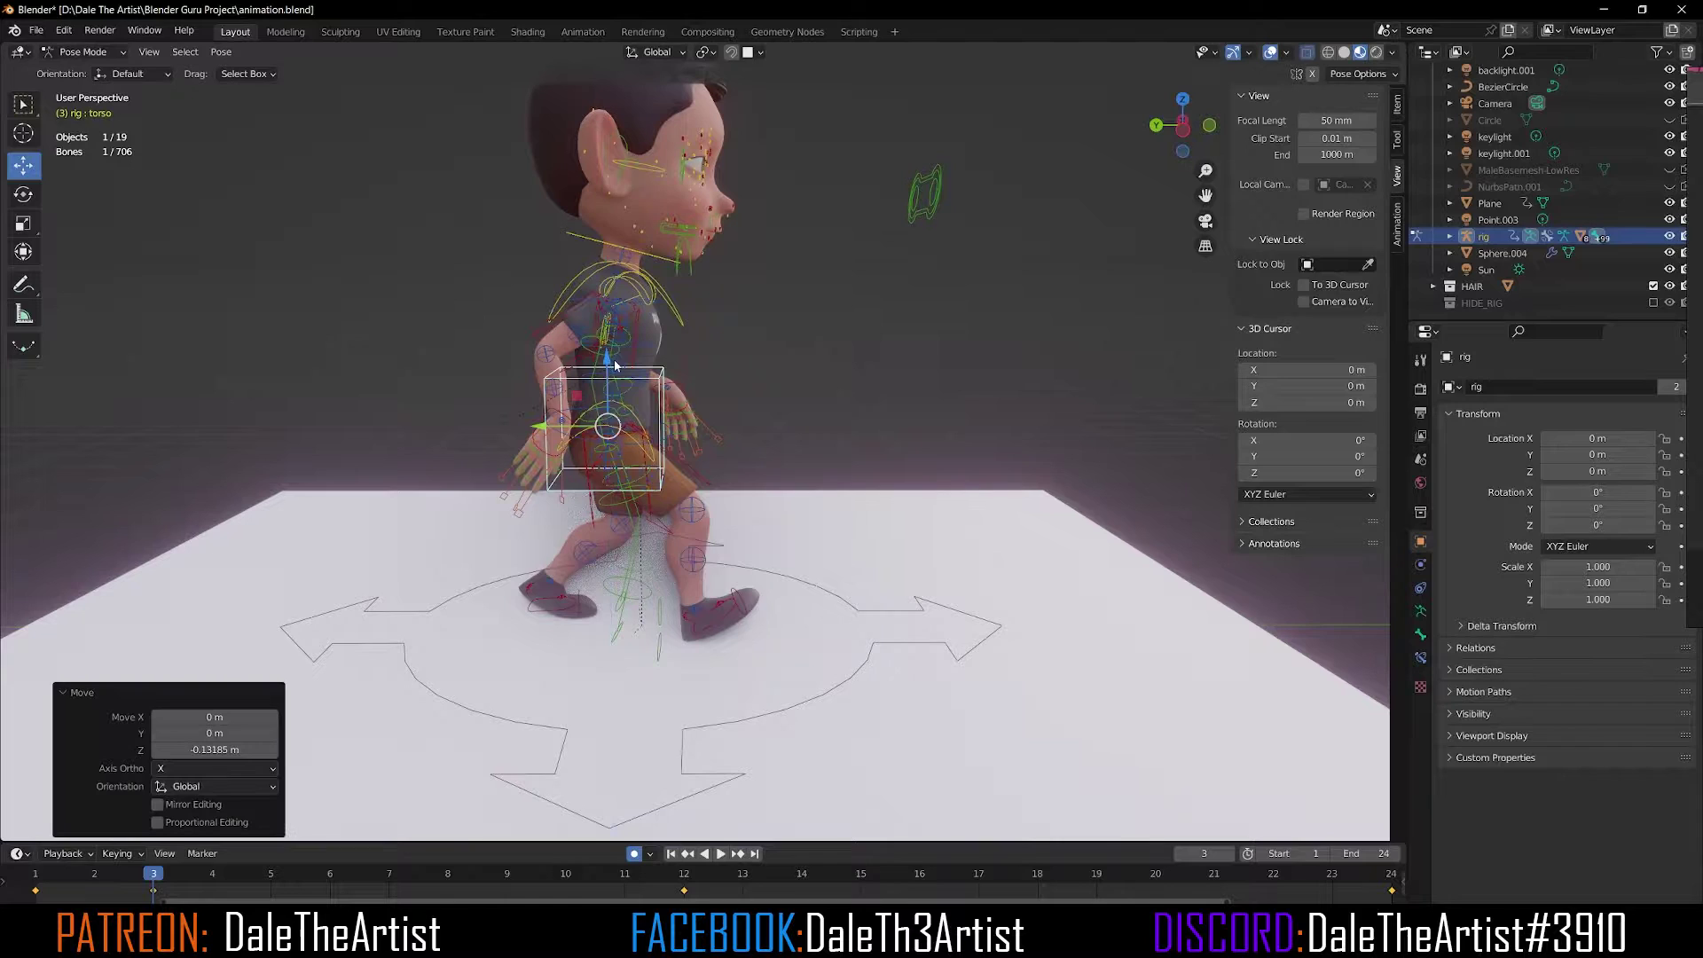
Tilt the right foot (foot_ik.R) -2.98° and shift it 0.185 m along Y.
click(719, 623)
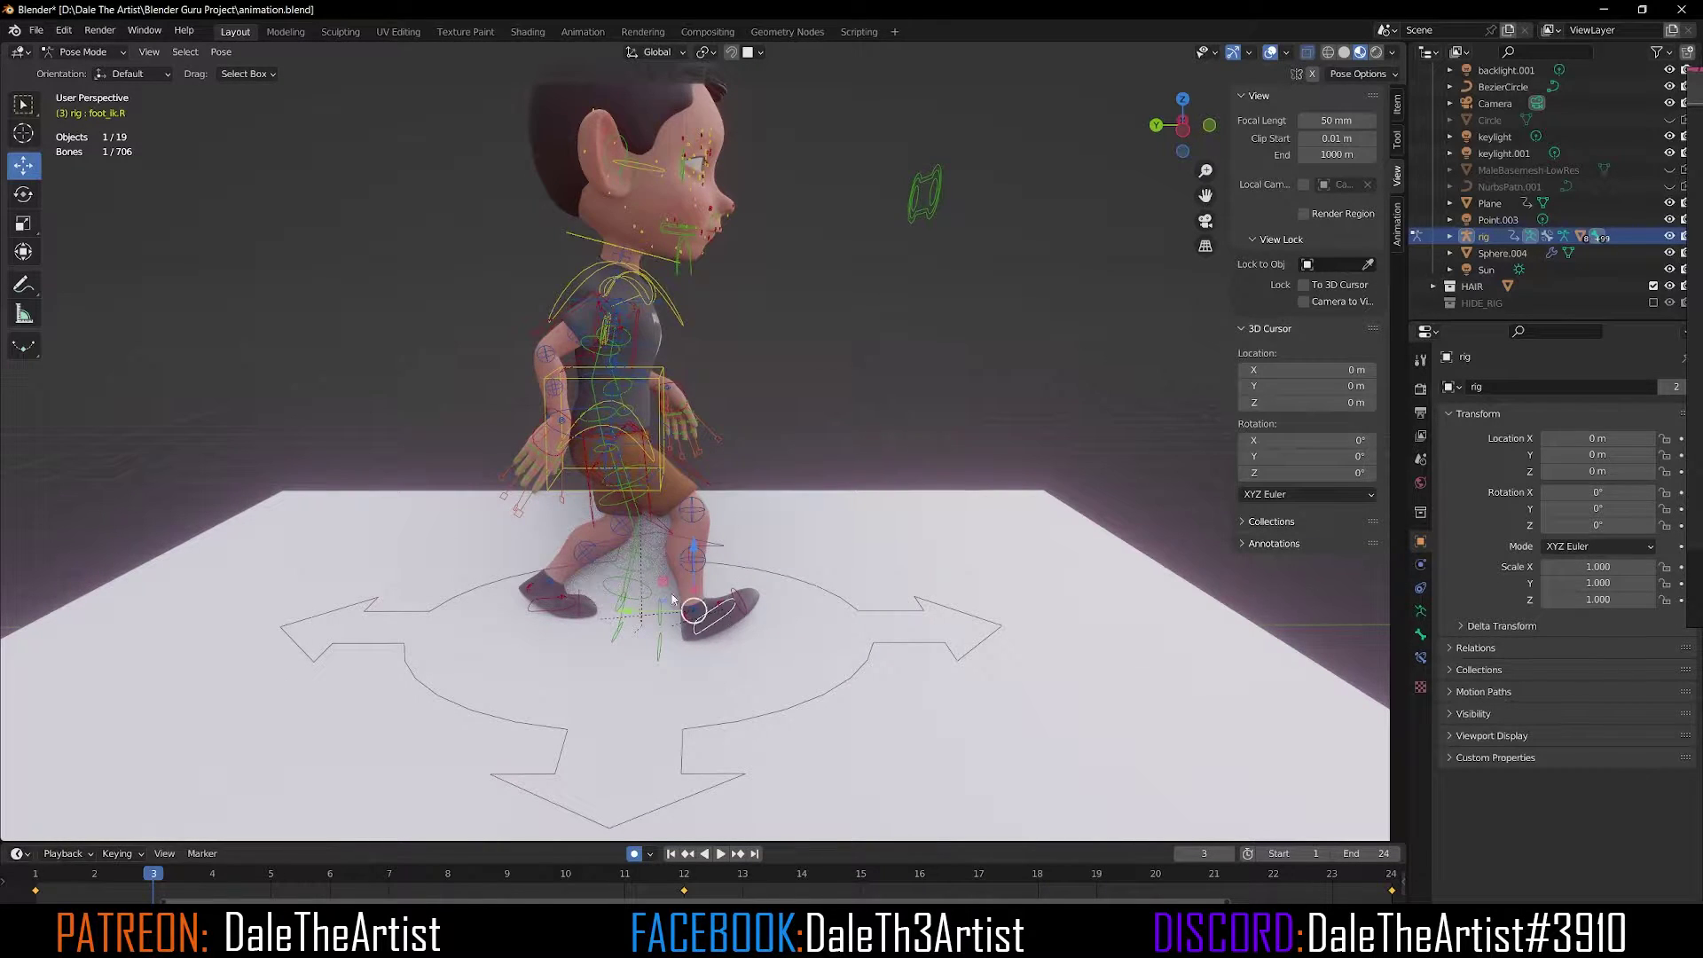
click(24, 196)
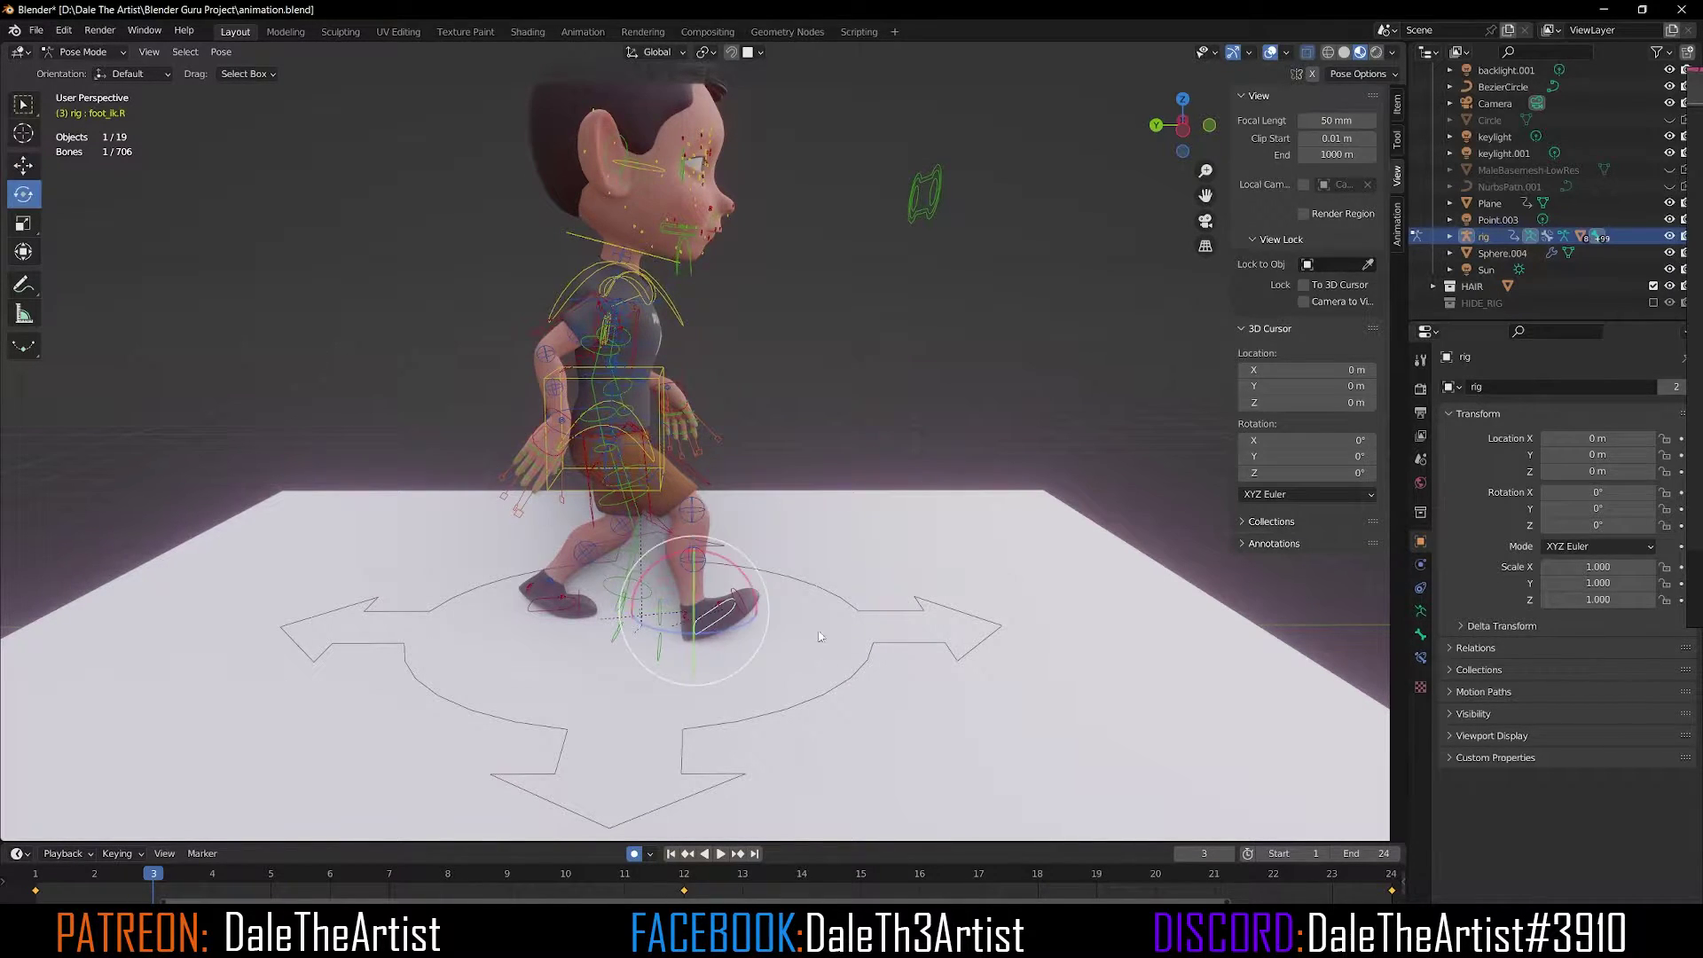
drag(719, 559, 757, 574)
middle_drag(757, 574, 745, 564)
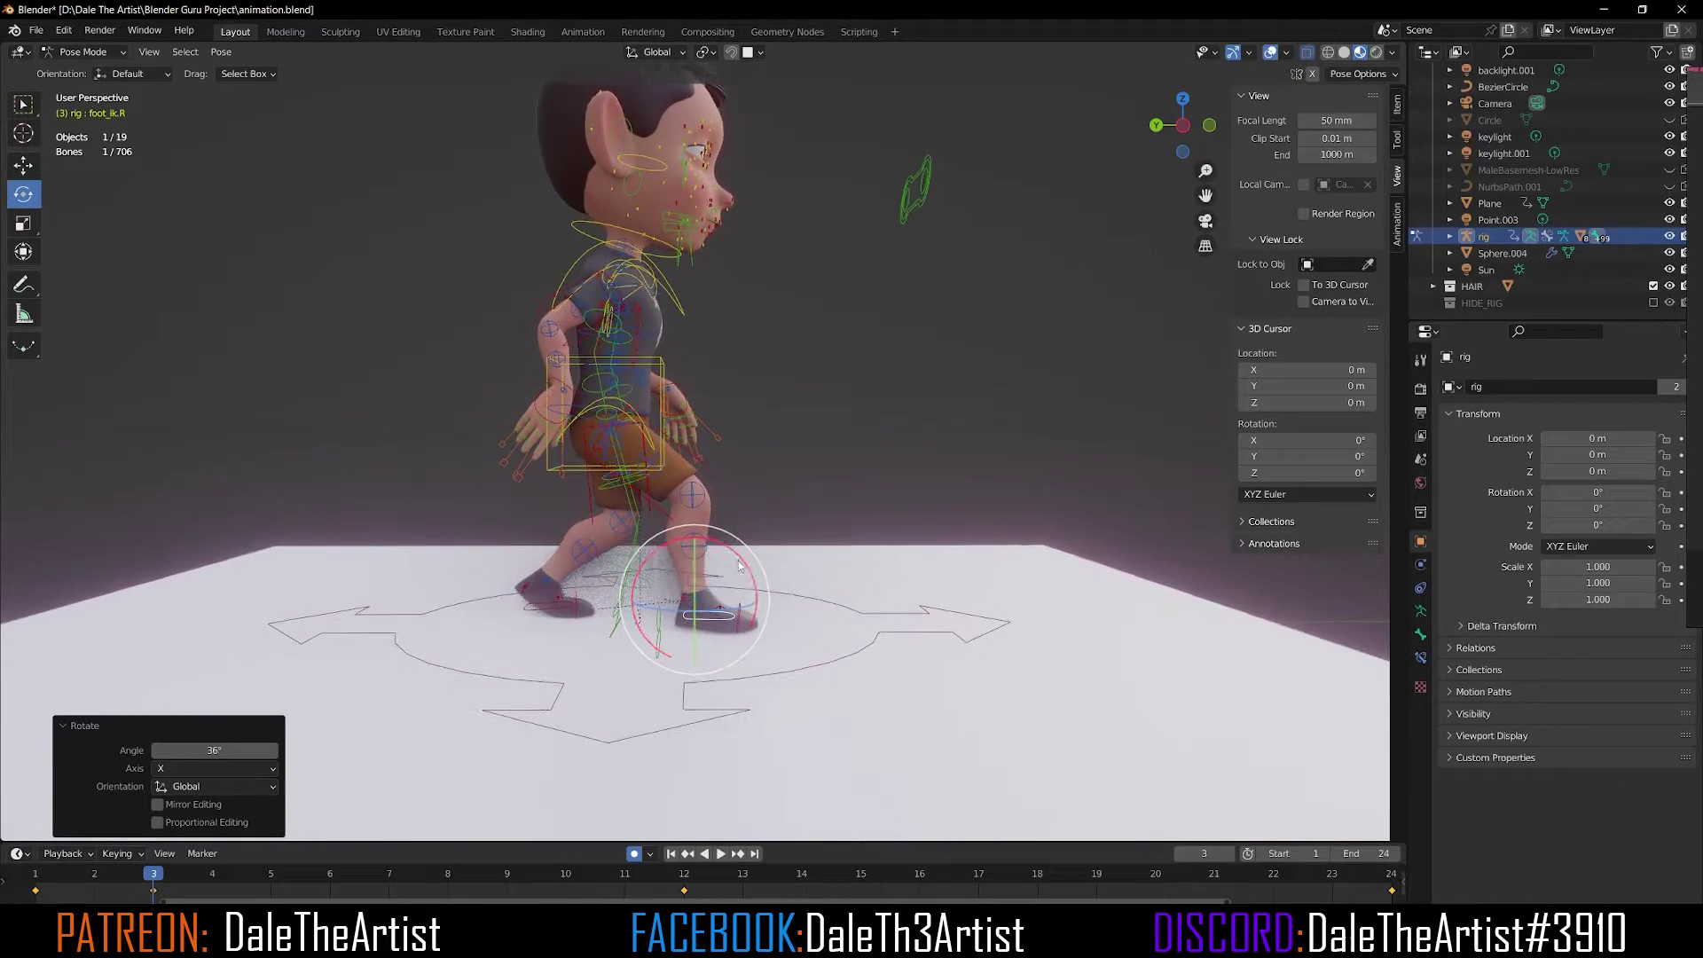
drag(740, 559, 735, 556)
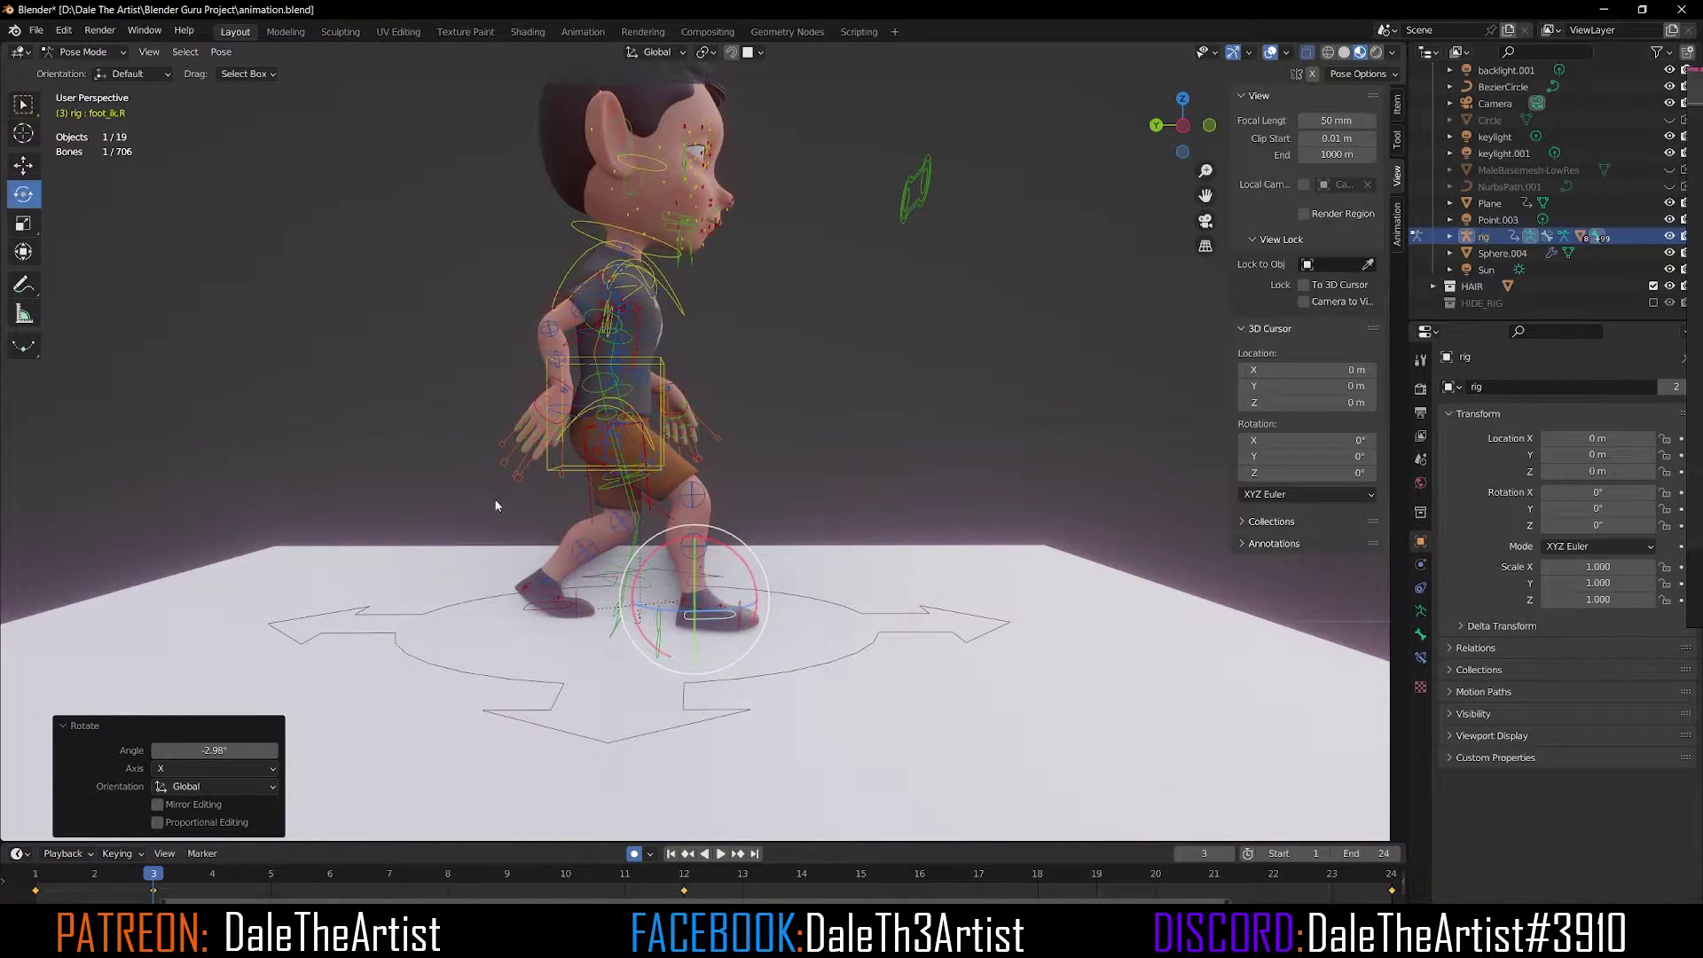
key(shift+space)
key(g)
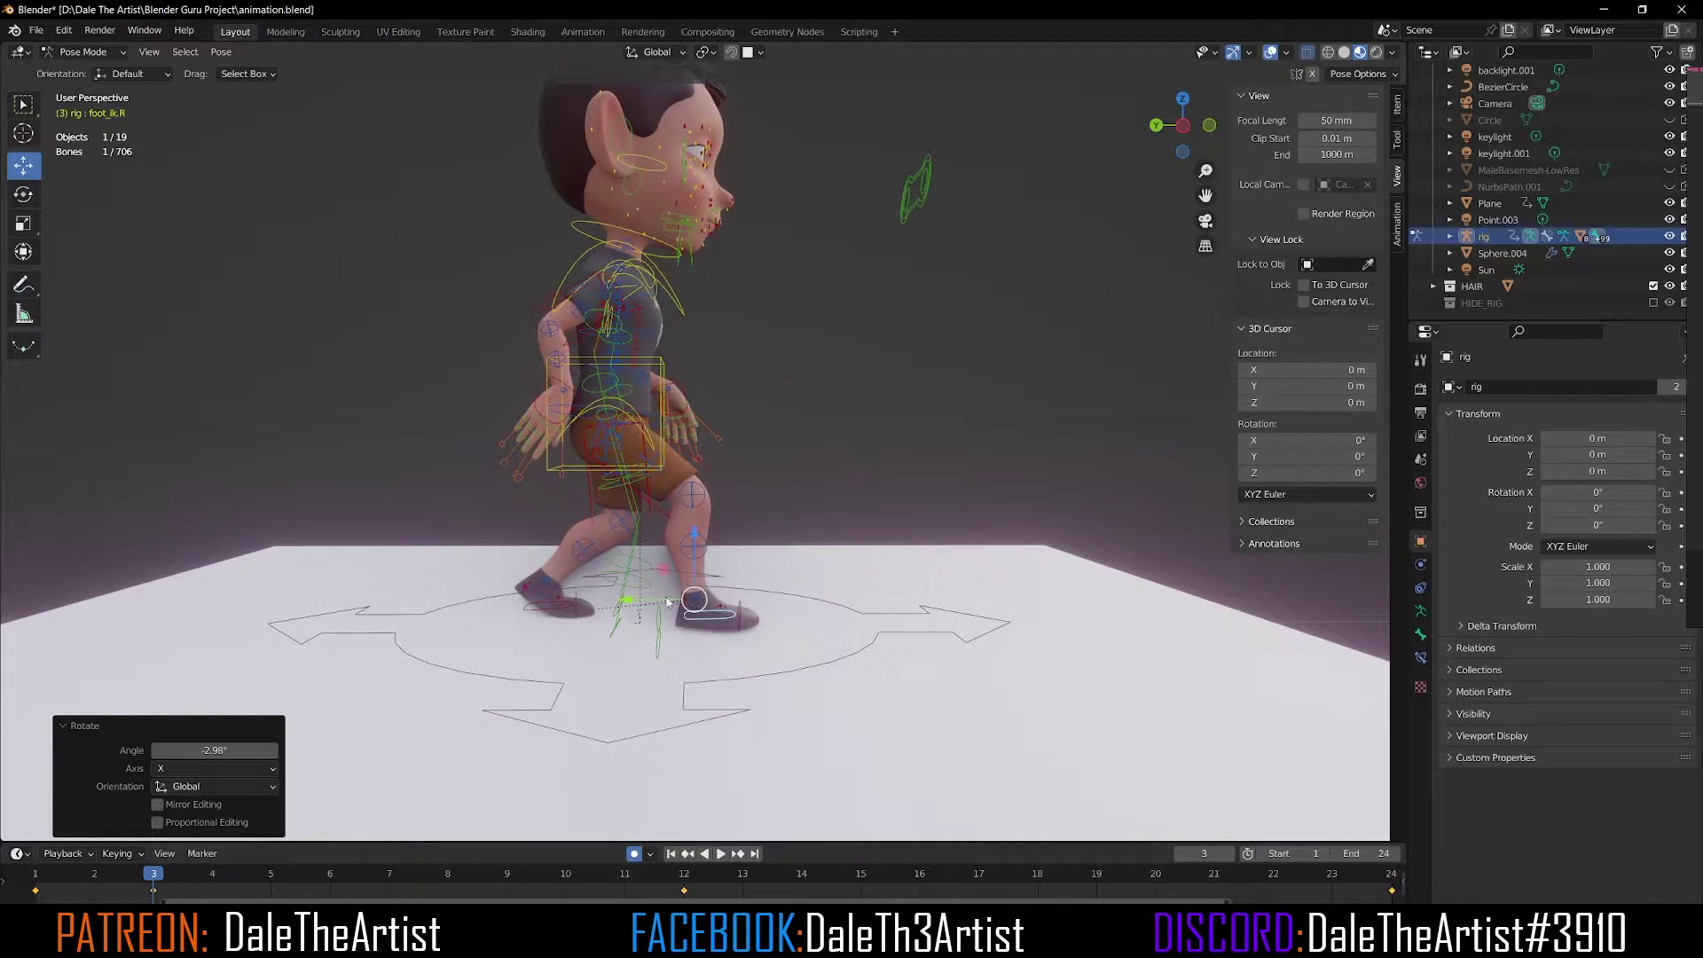
drag(657, 601, 624, 590)
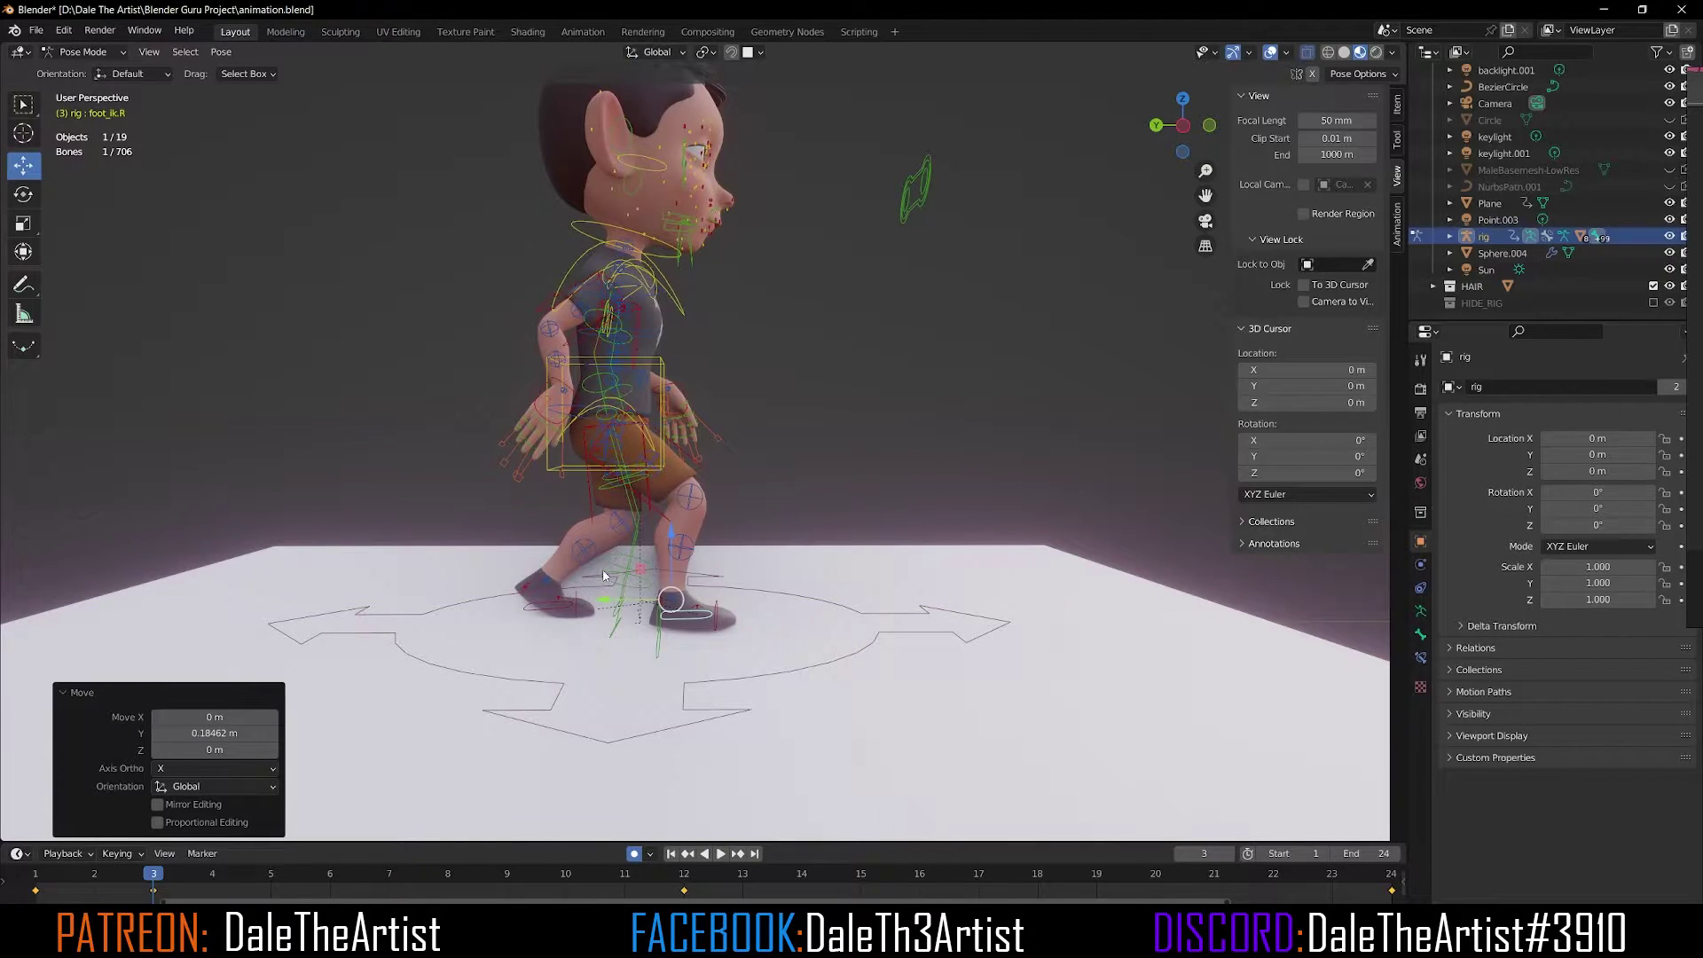
Select the left foot control foot_ik.L, ready for rotating.
click(568, 612)
middle_drag(564, 611, 587, 603)
click(24, 195)
Tilt the left foot 41.1° about X and move it up and forward.
drag(585, 550, 587, 561)
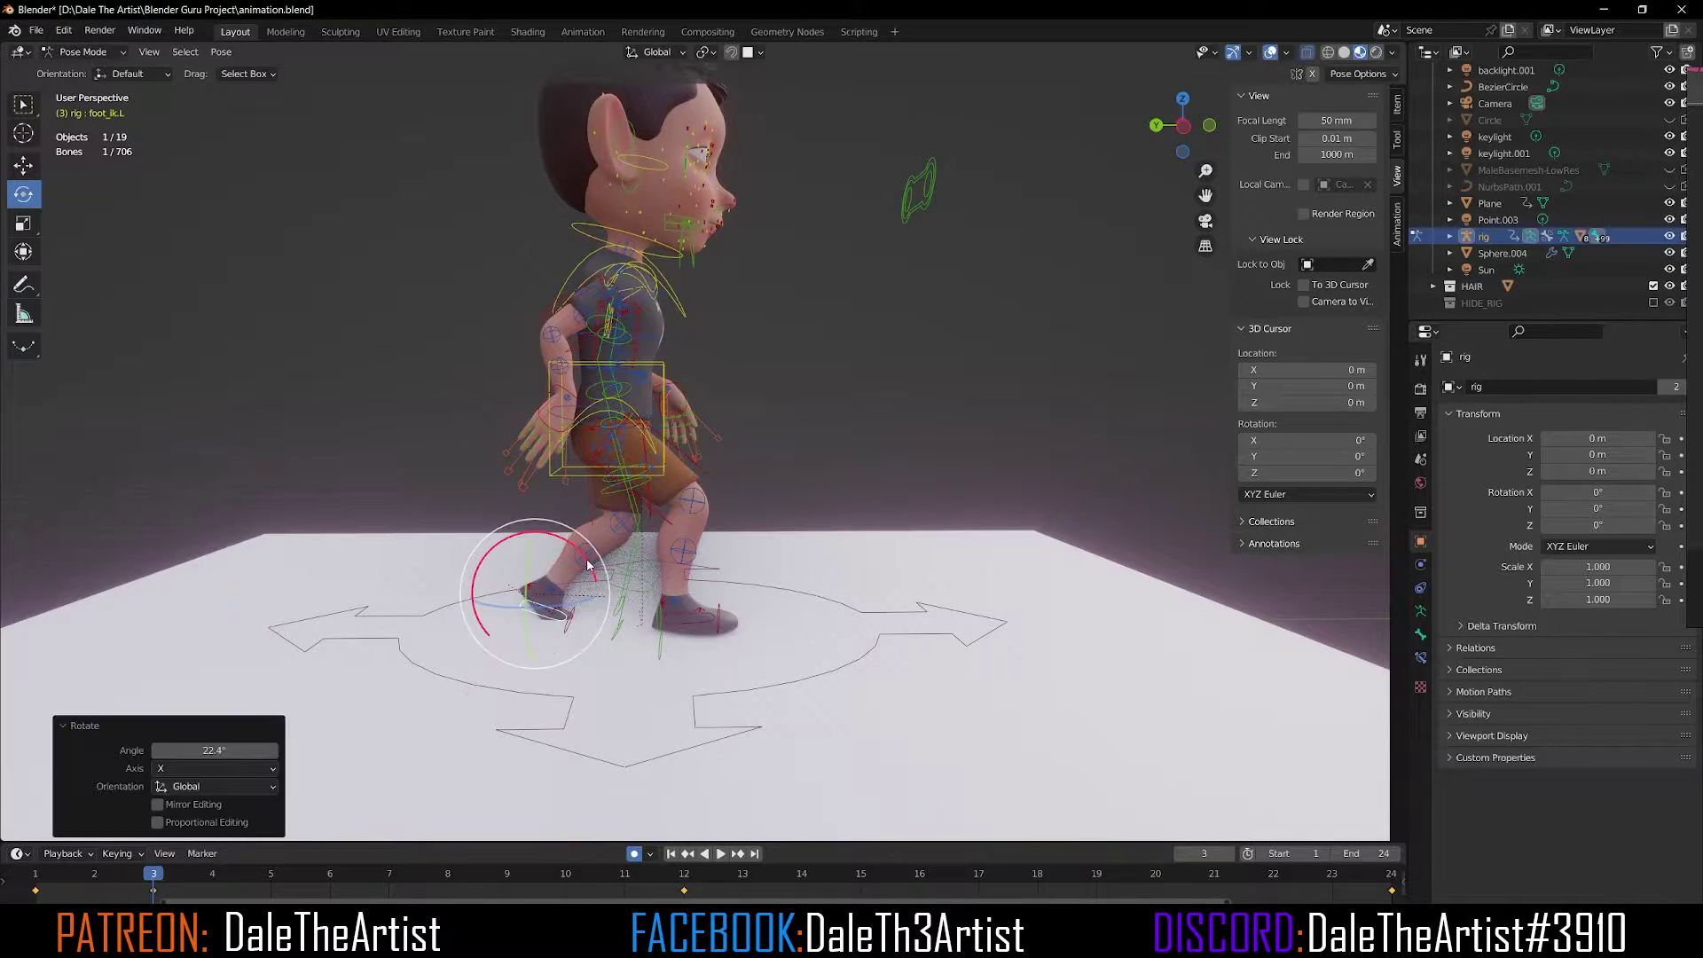
key(g)
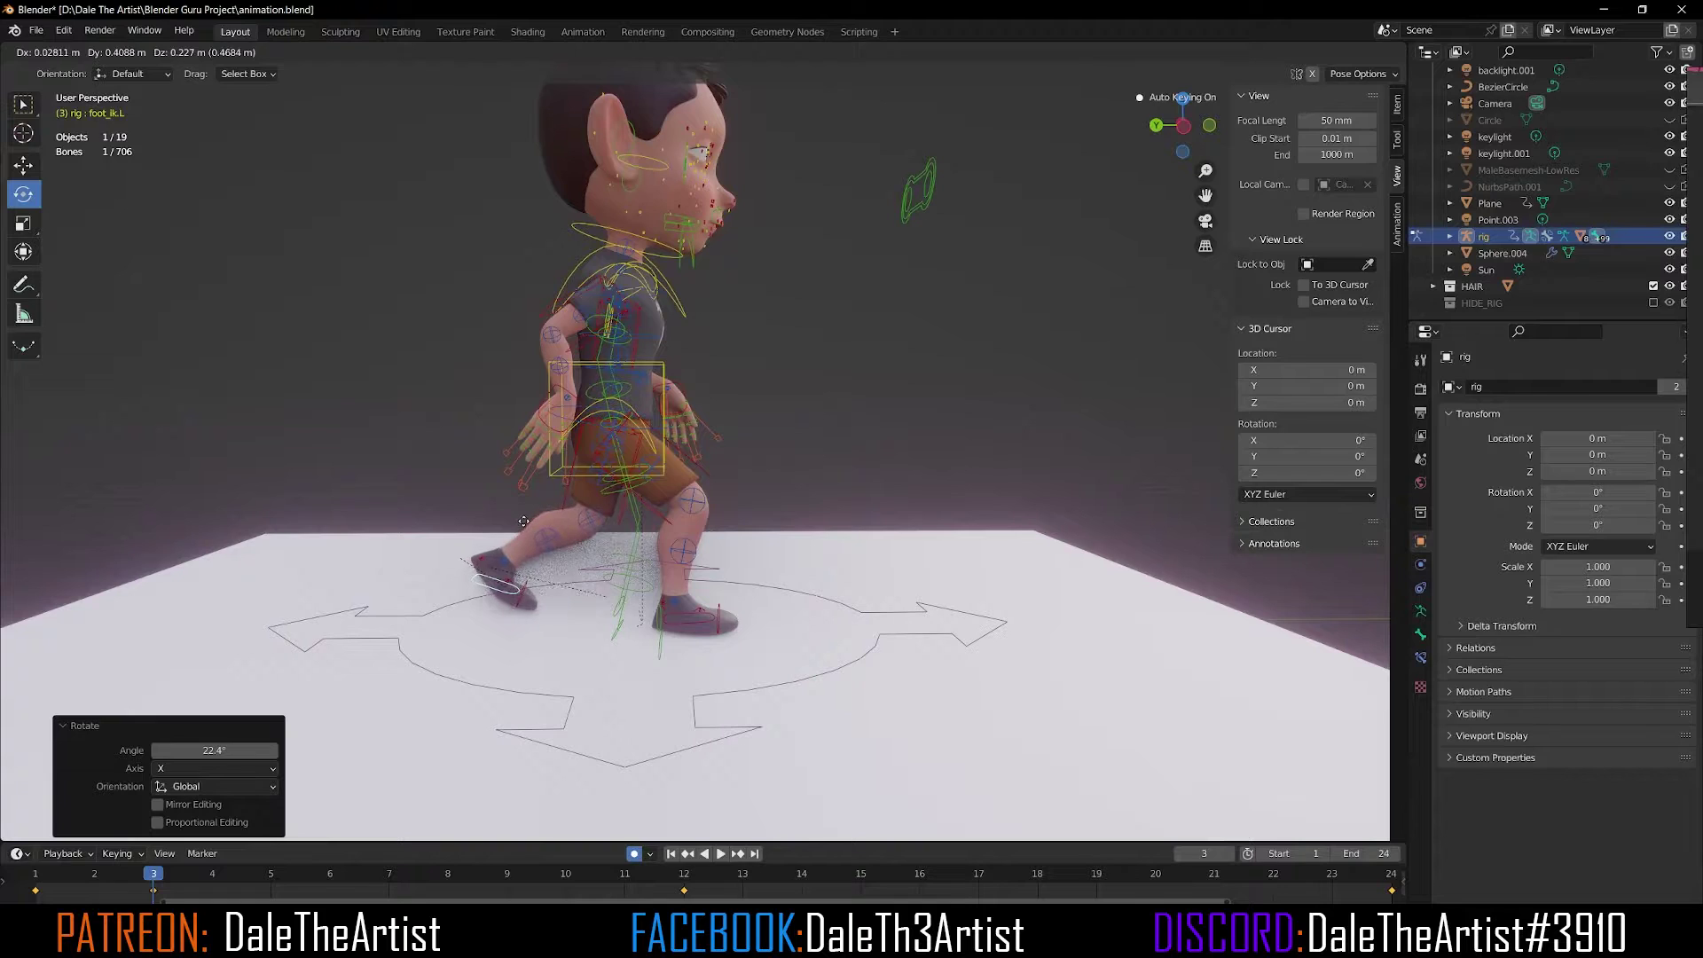
click(515, 545)
Rock the left heel so the toe points down and reposition the foot.
click(483, 574)
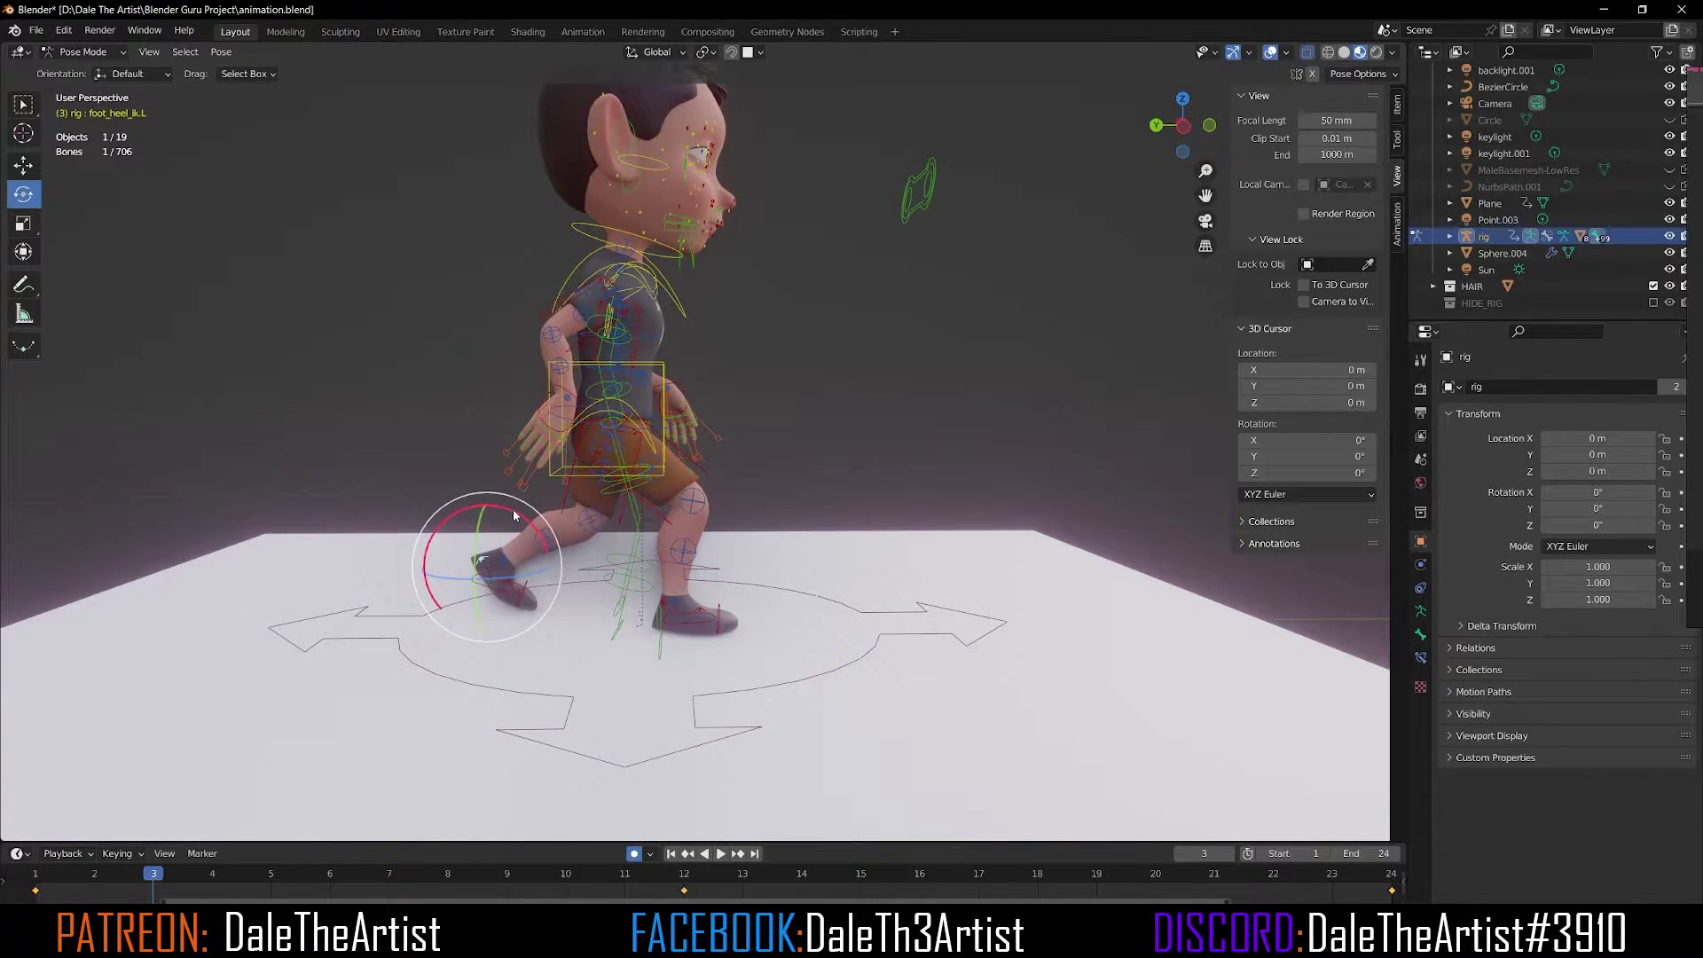
drag(512, 533, 559, 554)
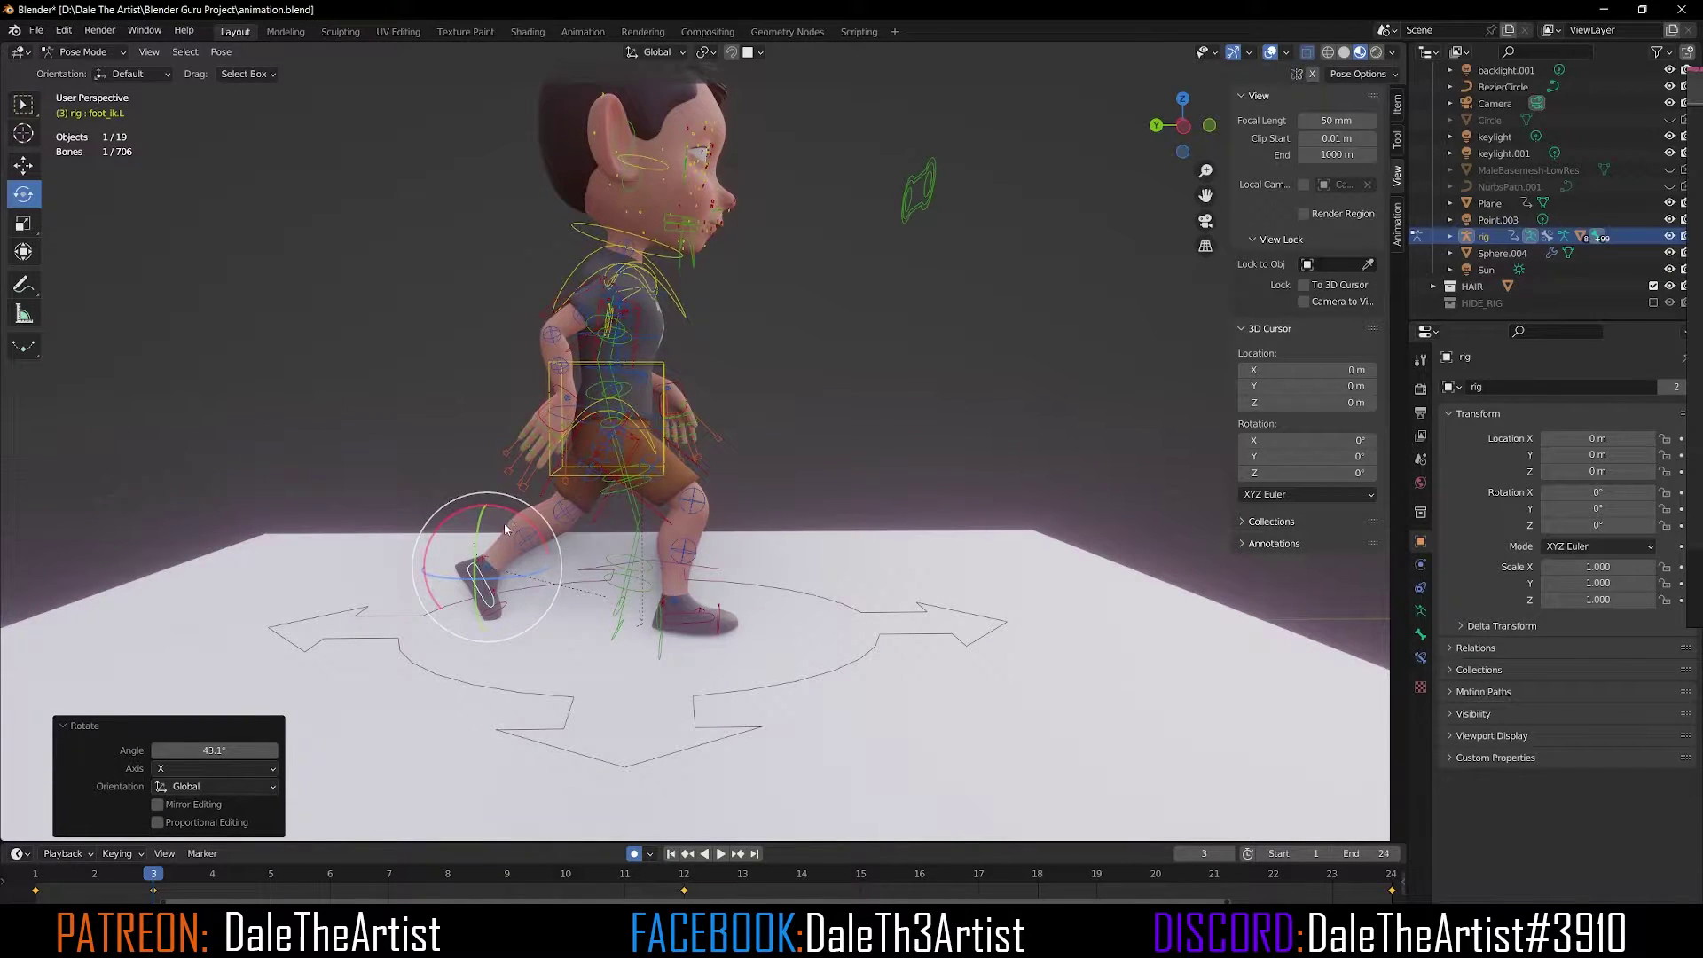
key(g)
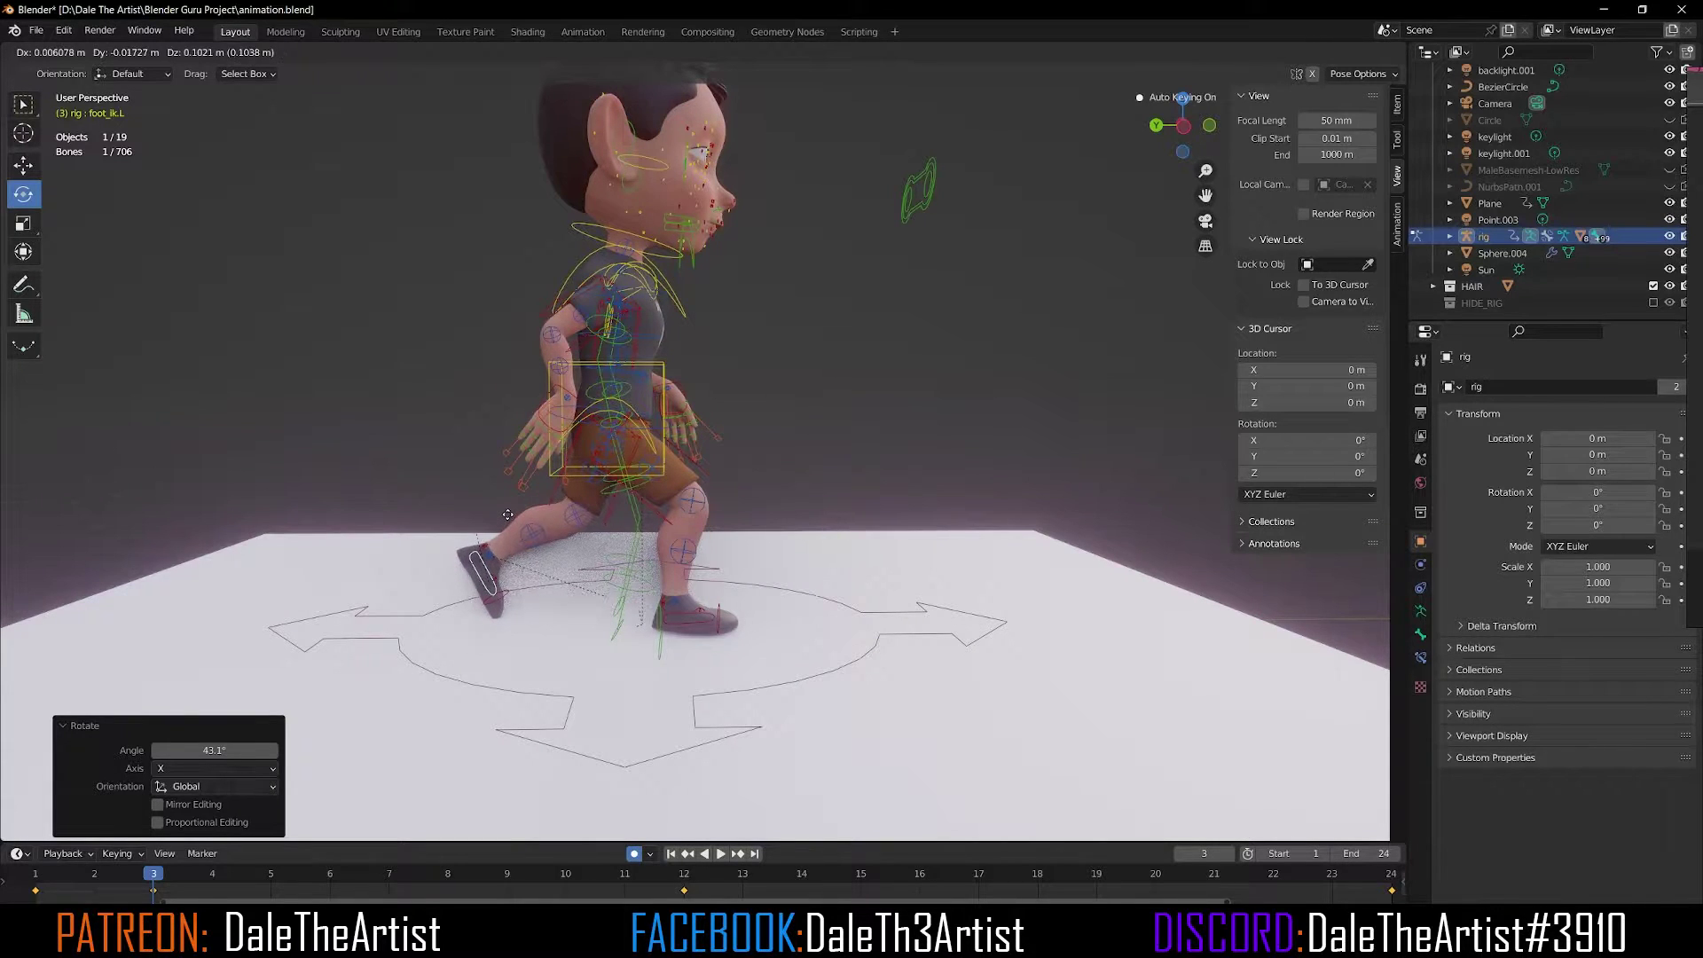
click(508, 515)
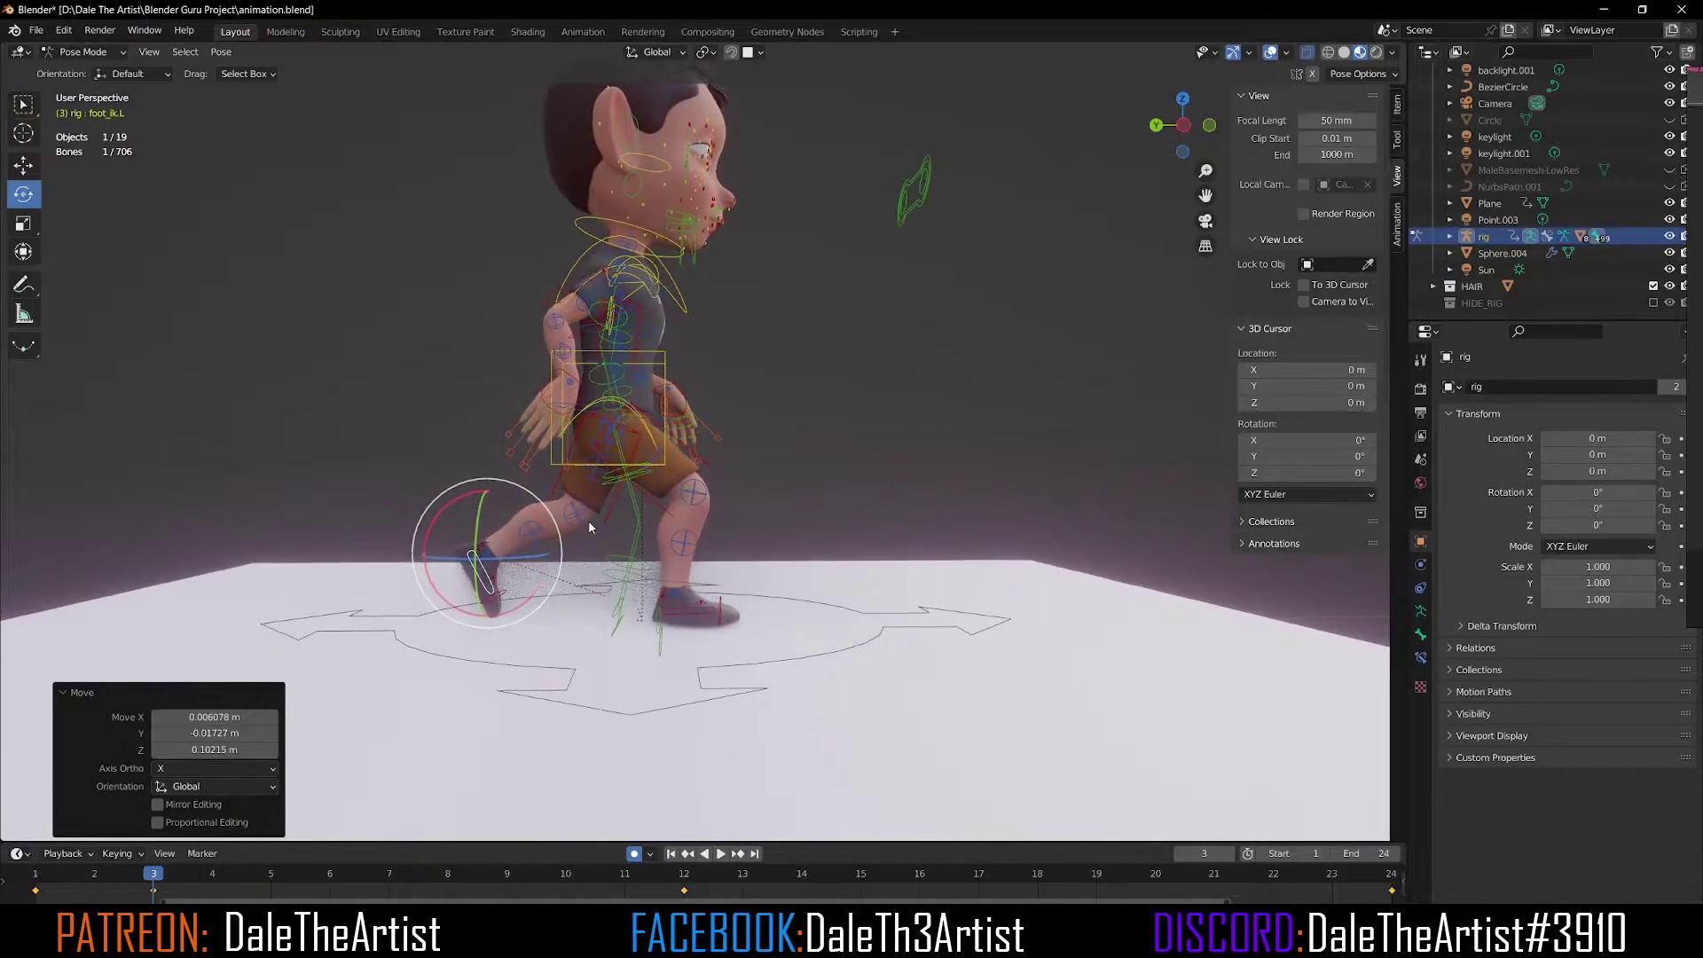
shift+middle_drag(632, 480, 507, 527)
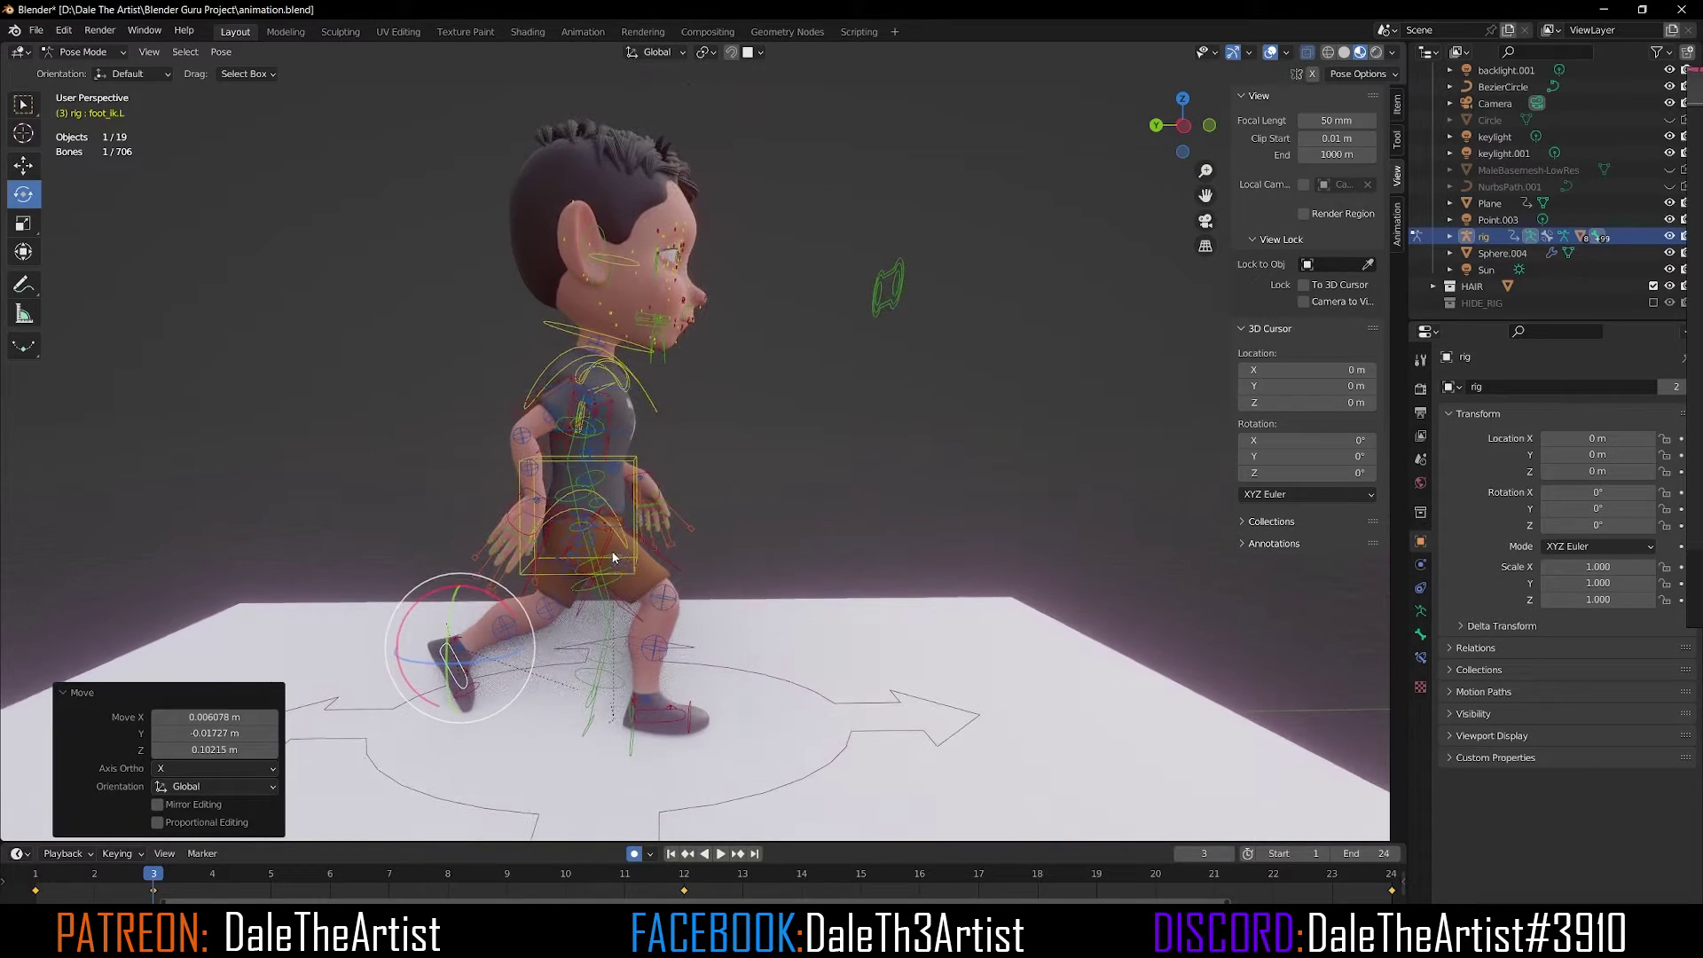
click(518, 517)
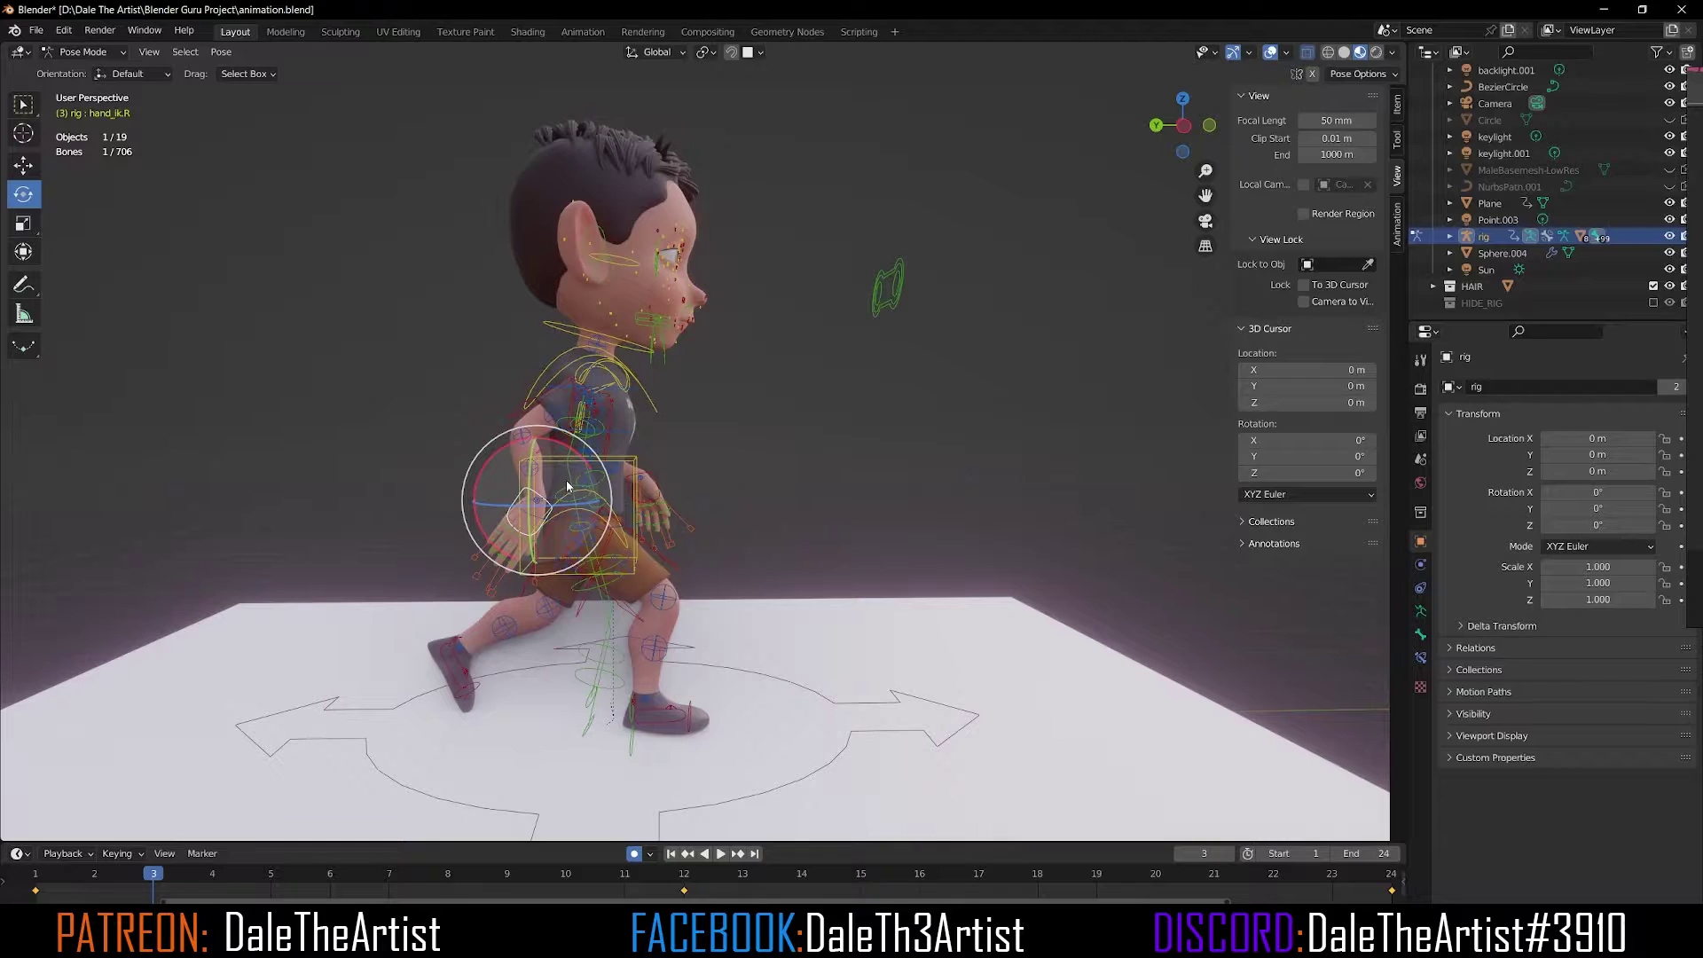
Move the right hand backward and trackball-rotate it into an angled pose.
key(g)
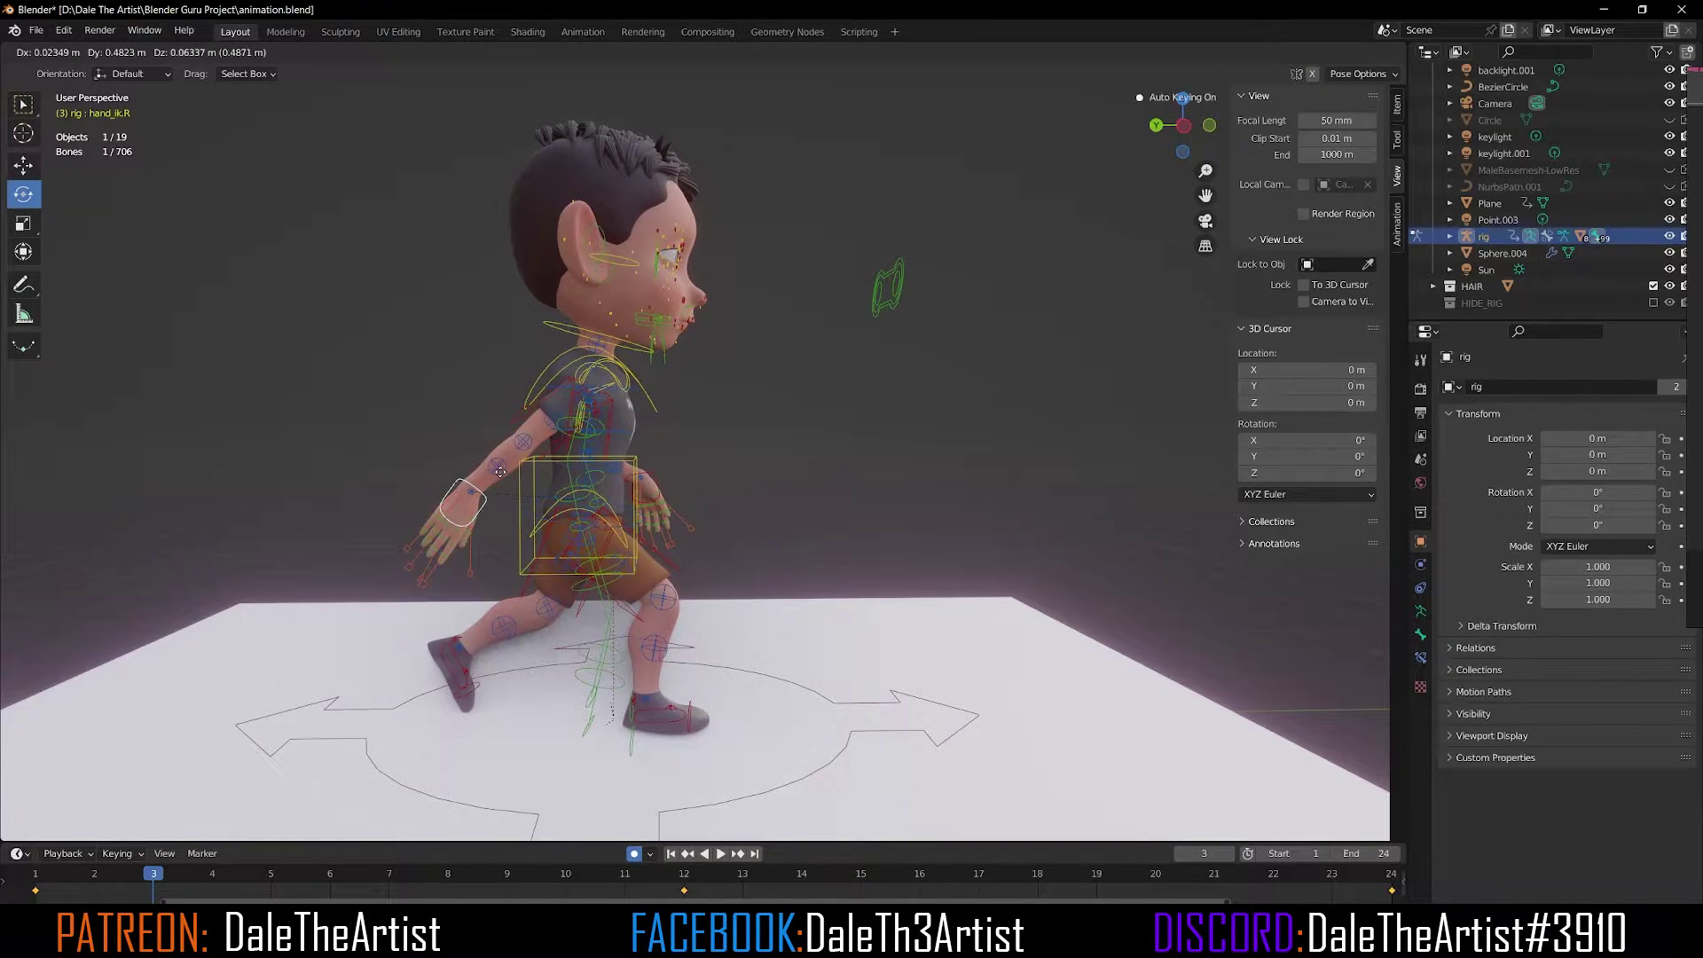
click(508, 475)
middle_drag(511, 477, 390, 488)
key(r)
key(r)
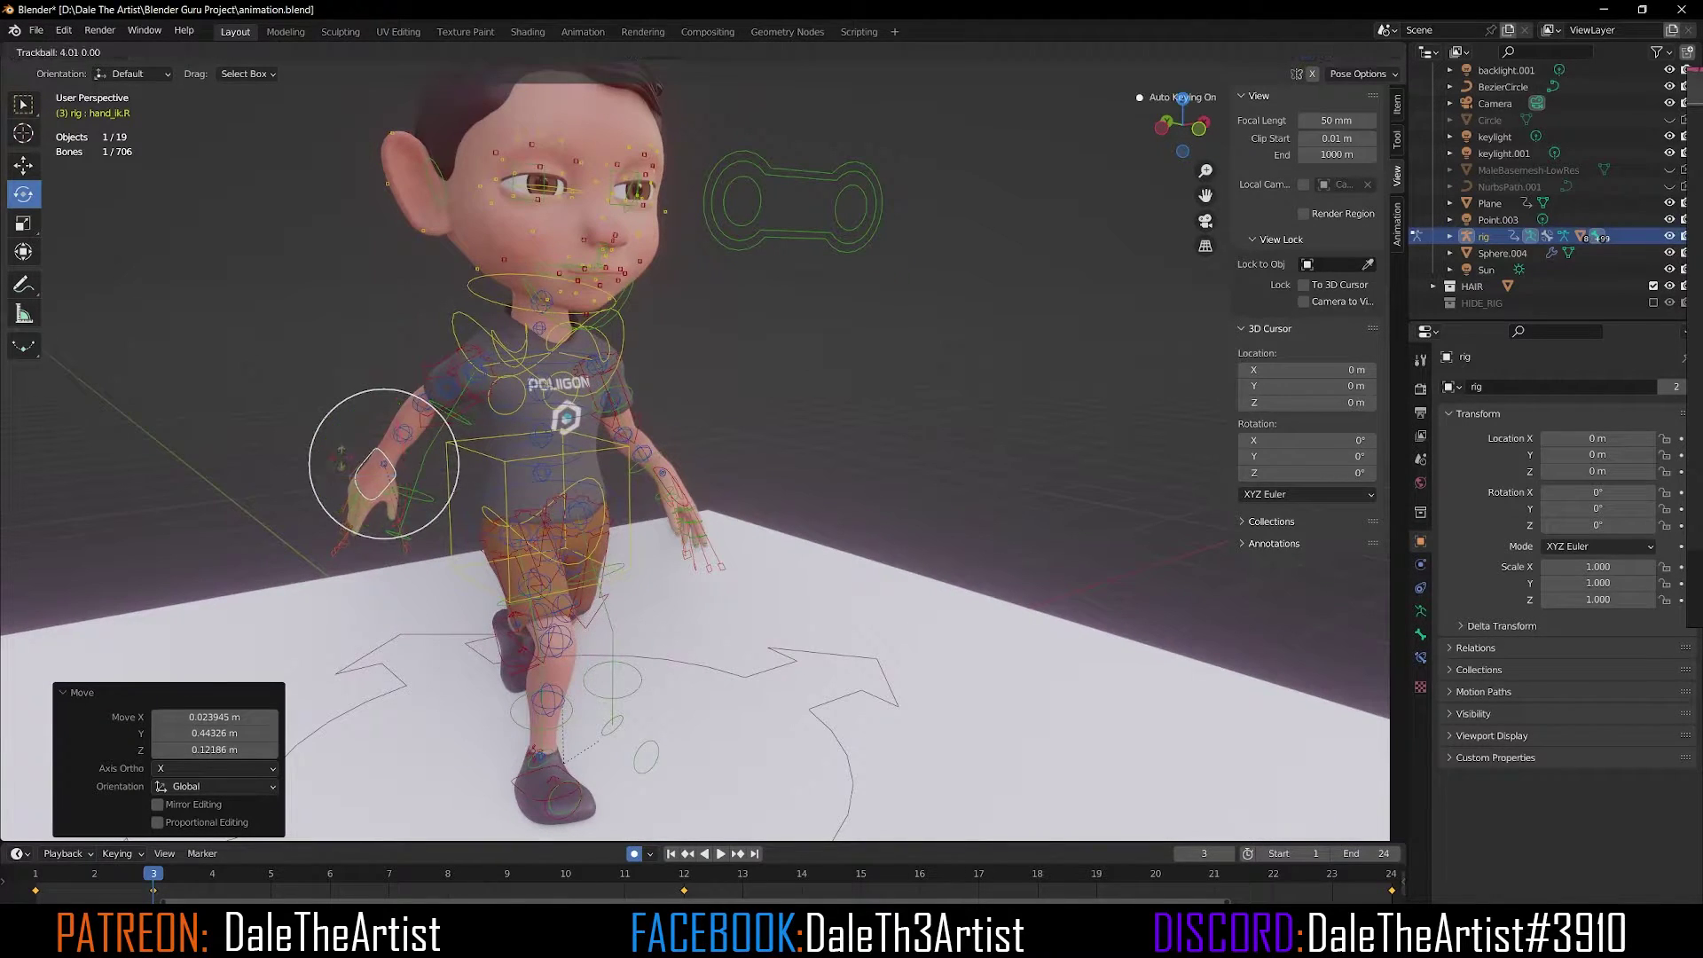
click(365, 435)
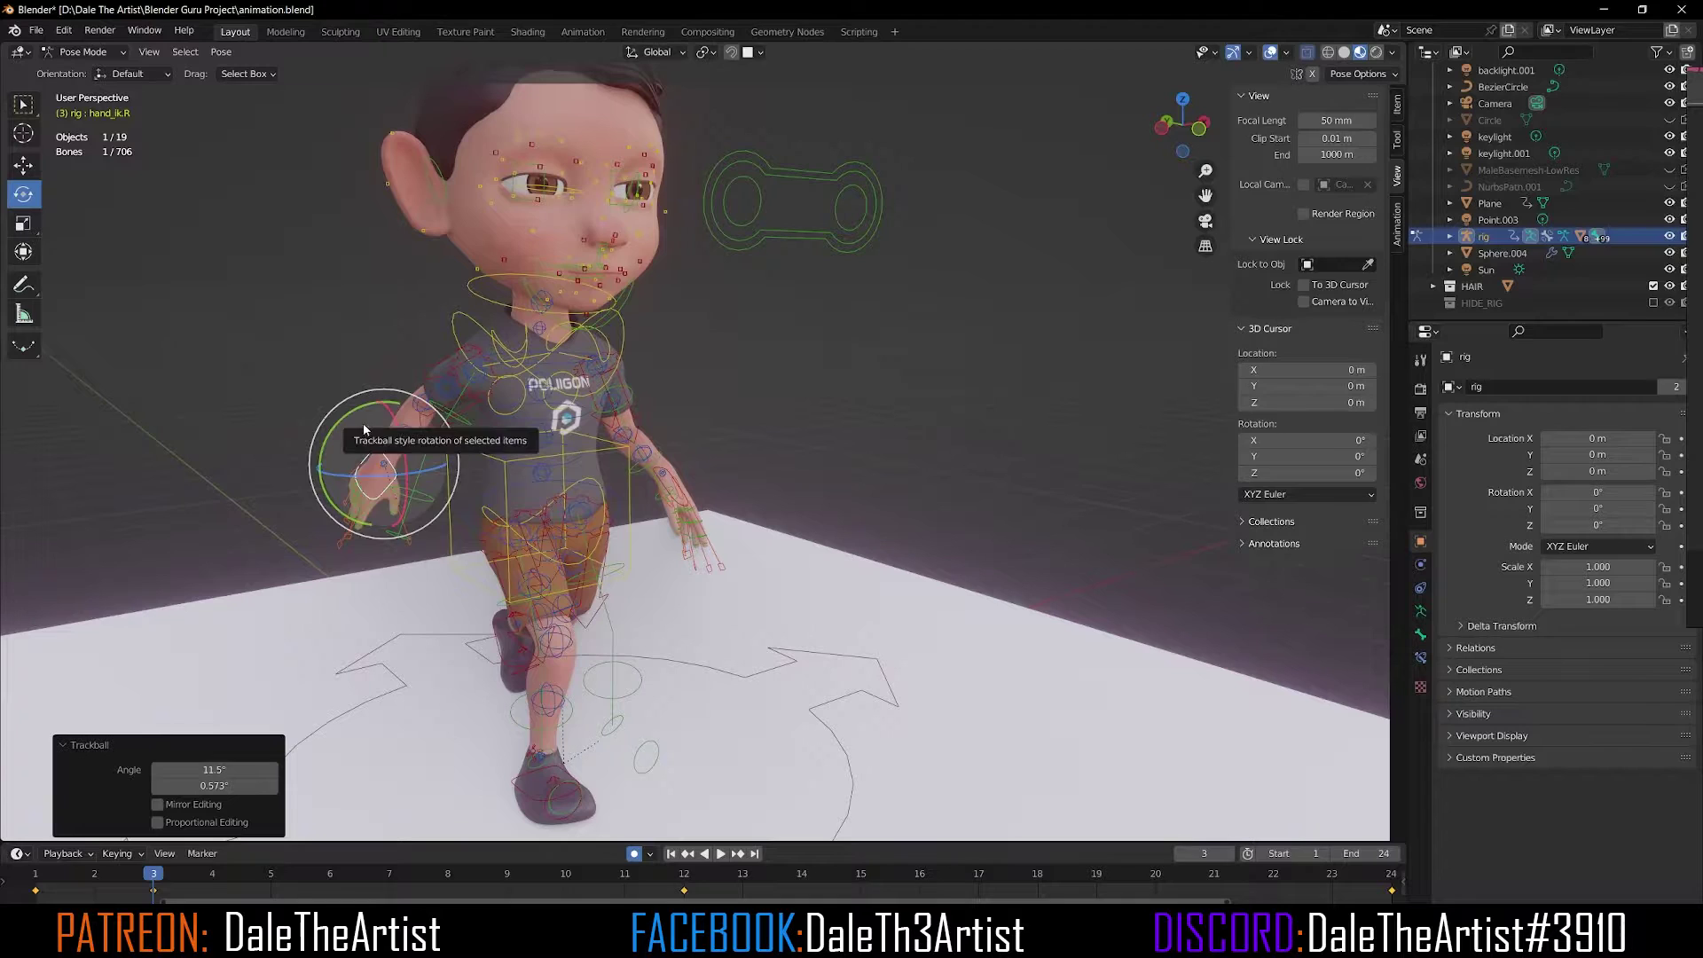
drag(365, 431, 367, 434)
middle_drag(367, 434, 685, 484)
Rotate the left hand about 39° and move it forward, refining on Y/Z.
click(646, 492)
drag(685, 483, 653, 436)
key(g)
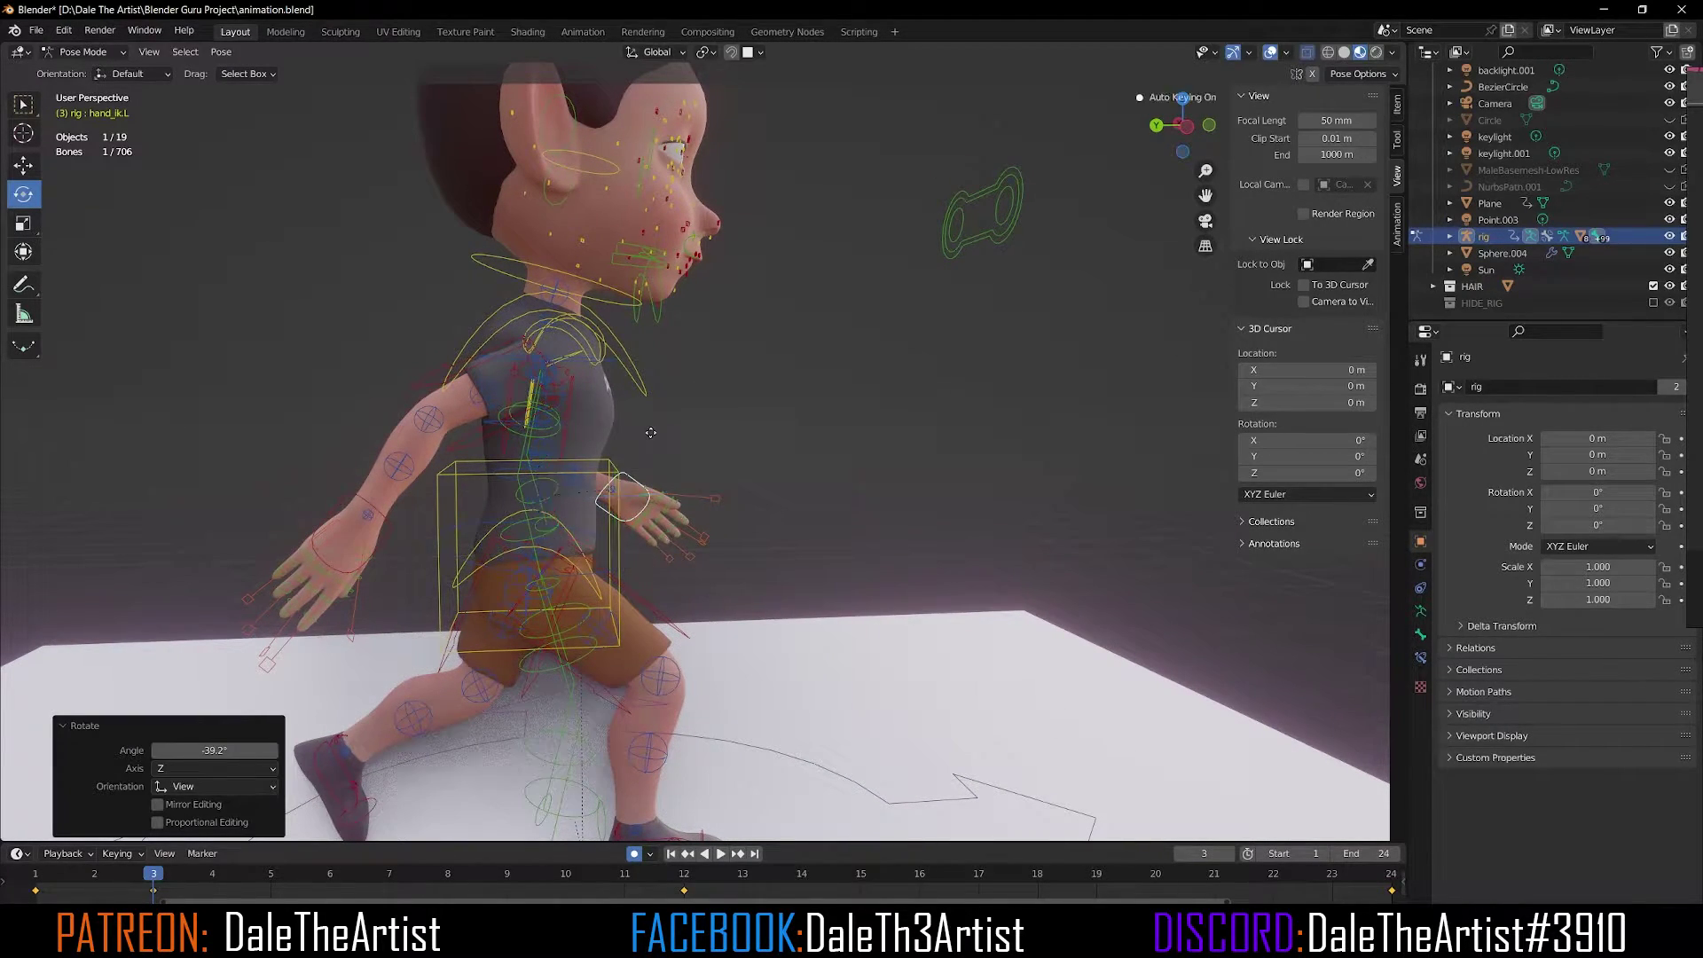
click(715, 430)
key(shift+space)
key(g)
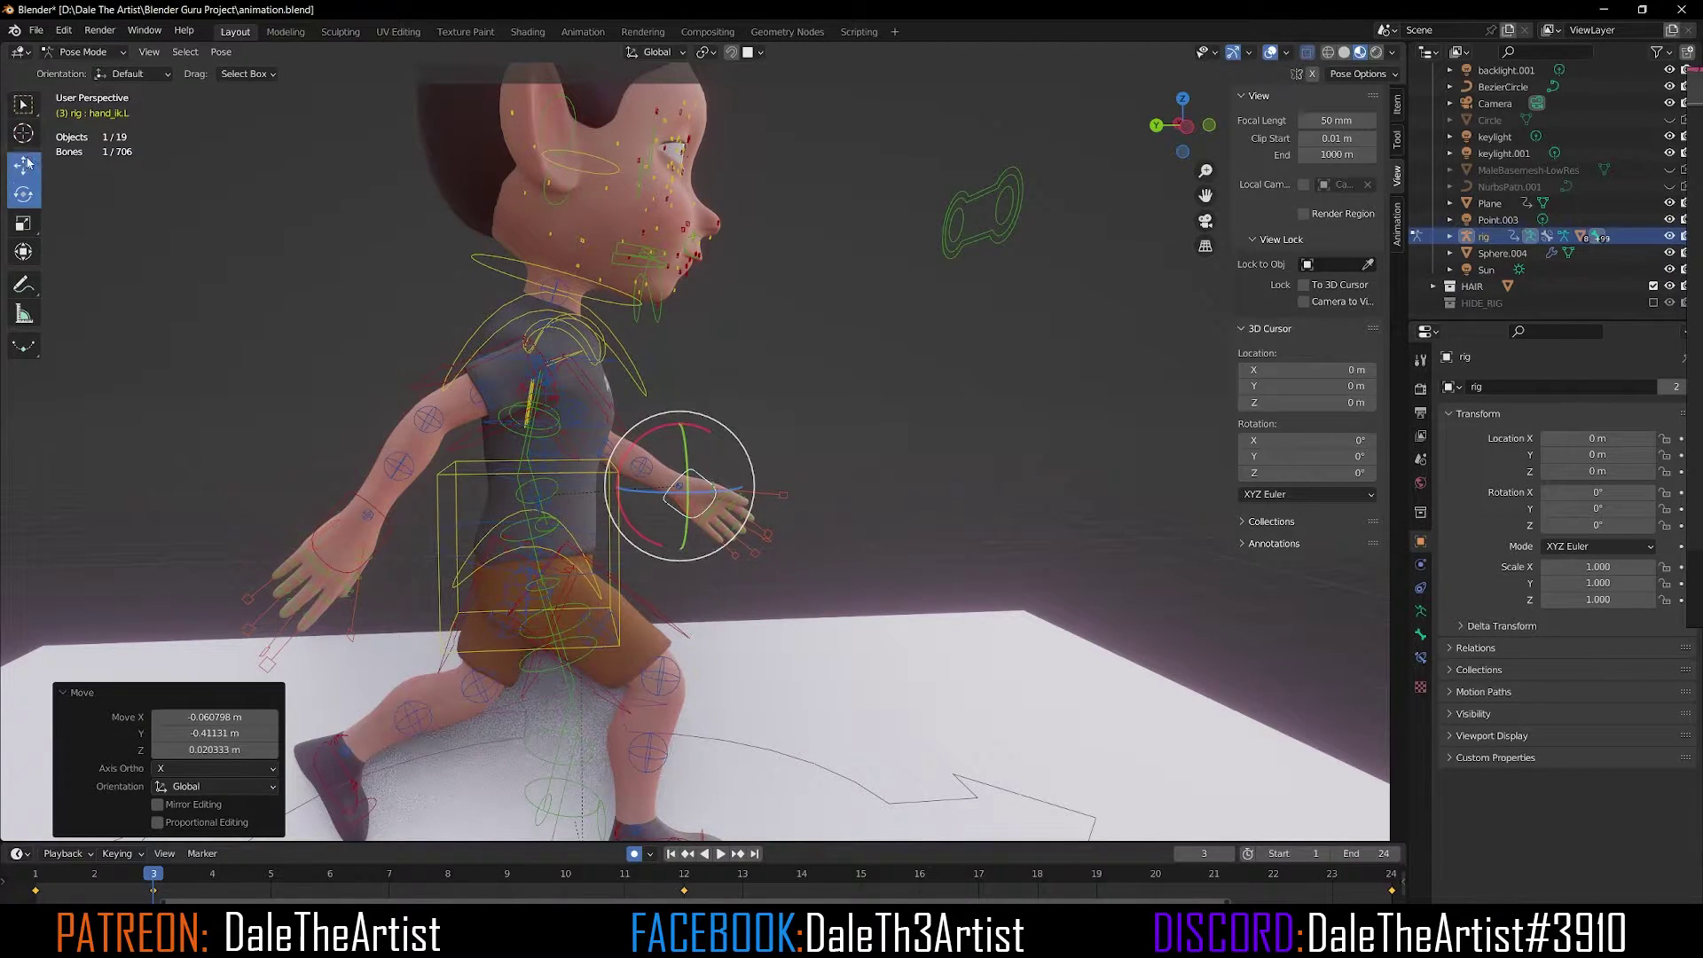
middle_drag(710, 468, 452, 450)
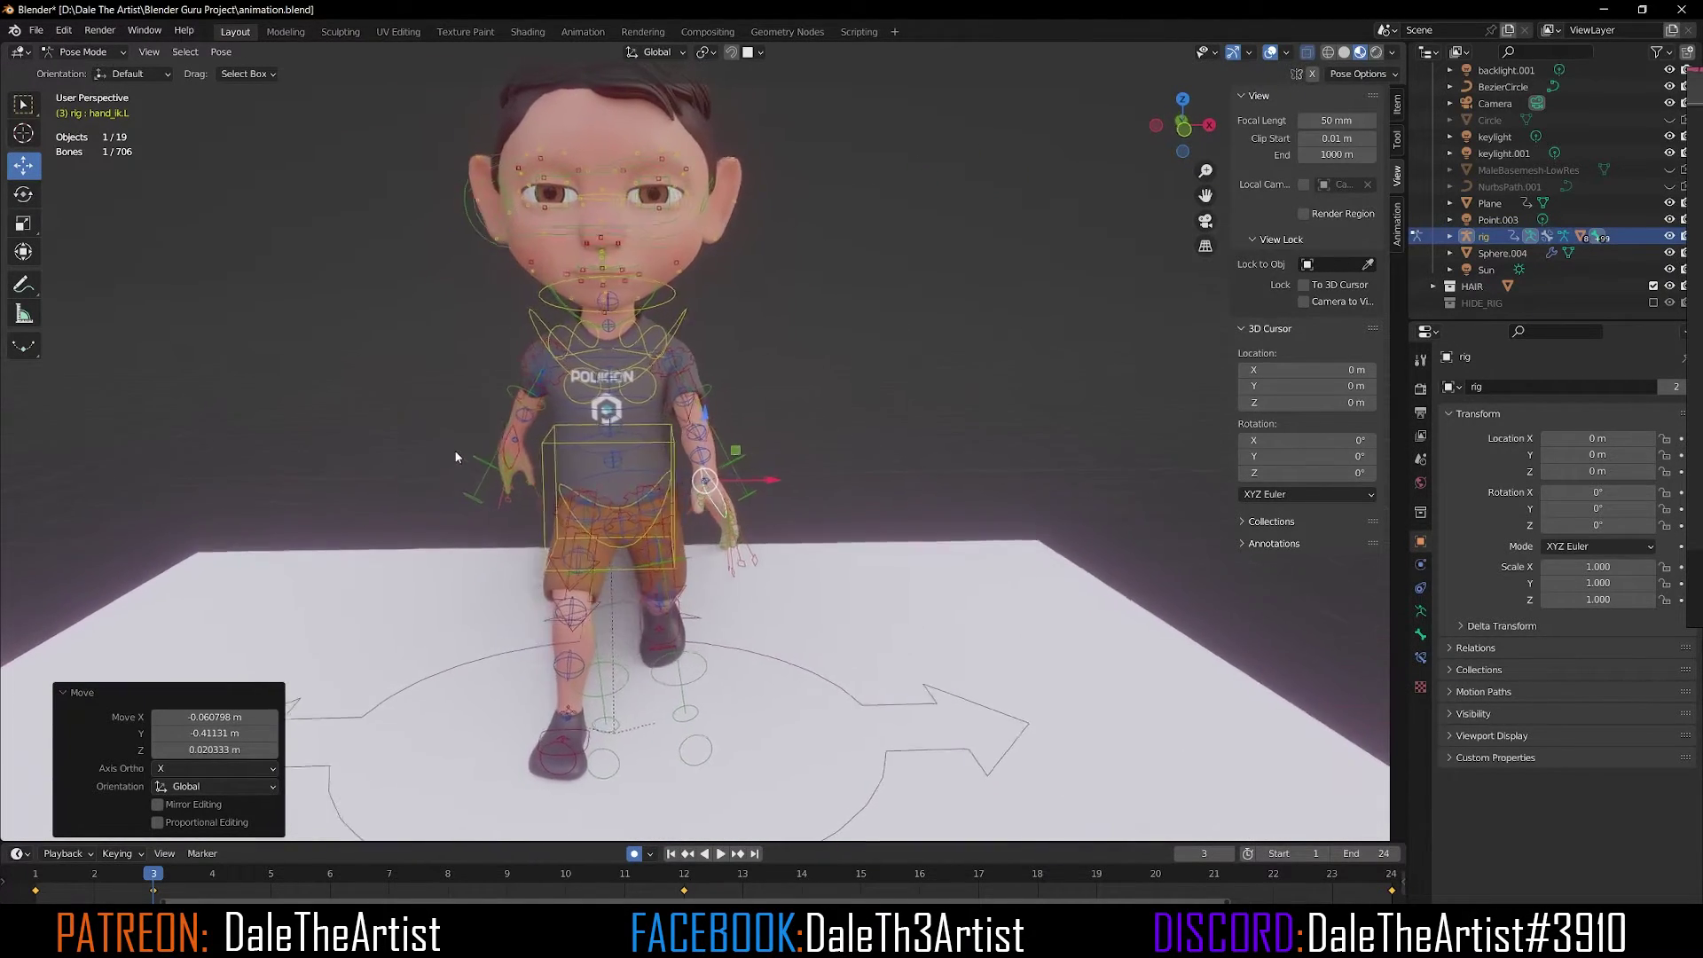
middle_drag(561, 458, 617, 453)
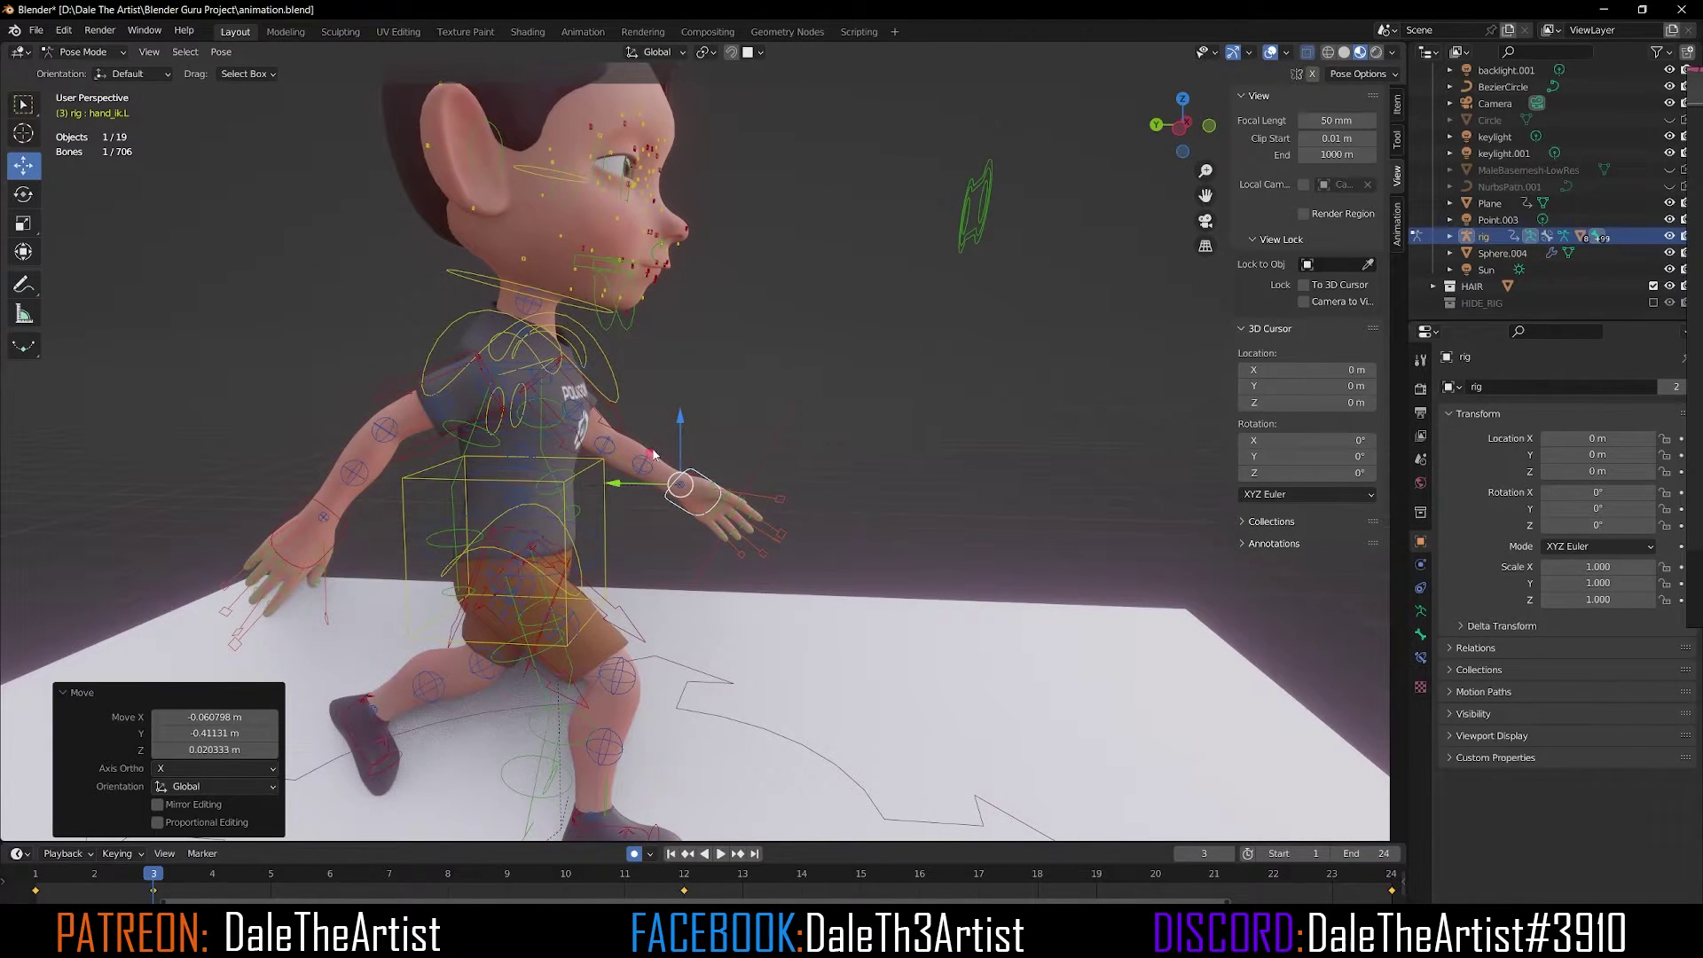
key(g)
key(shift+x)
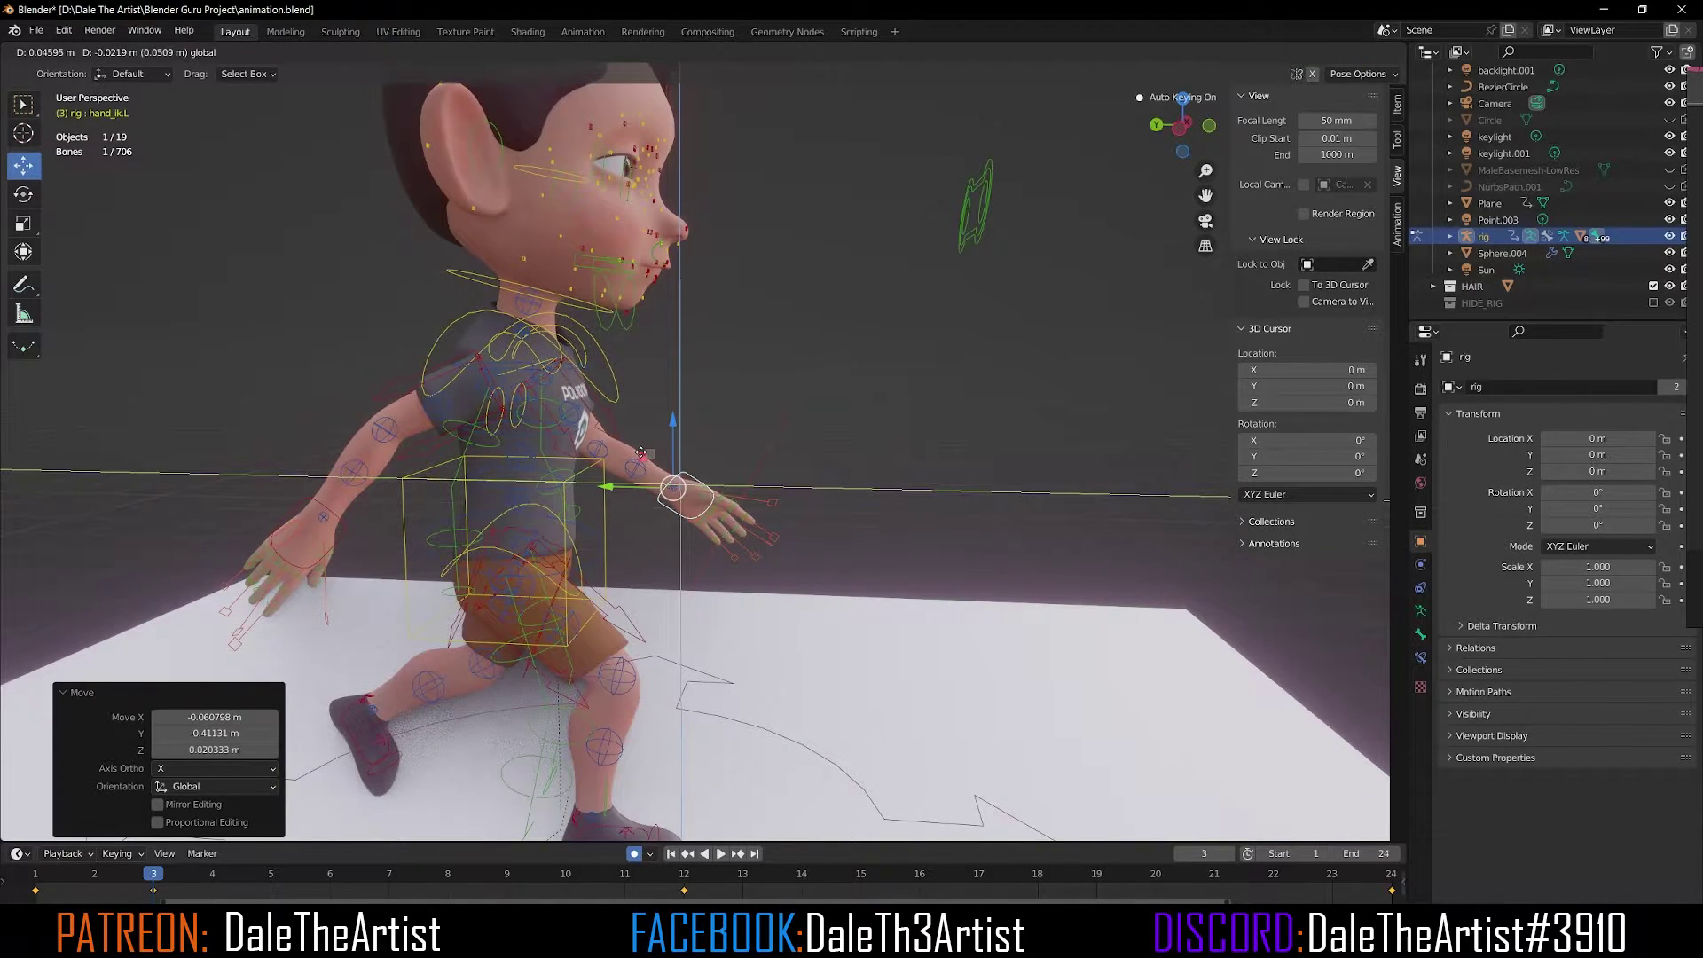
click(499, 496)
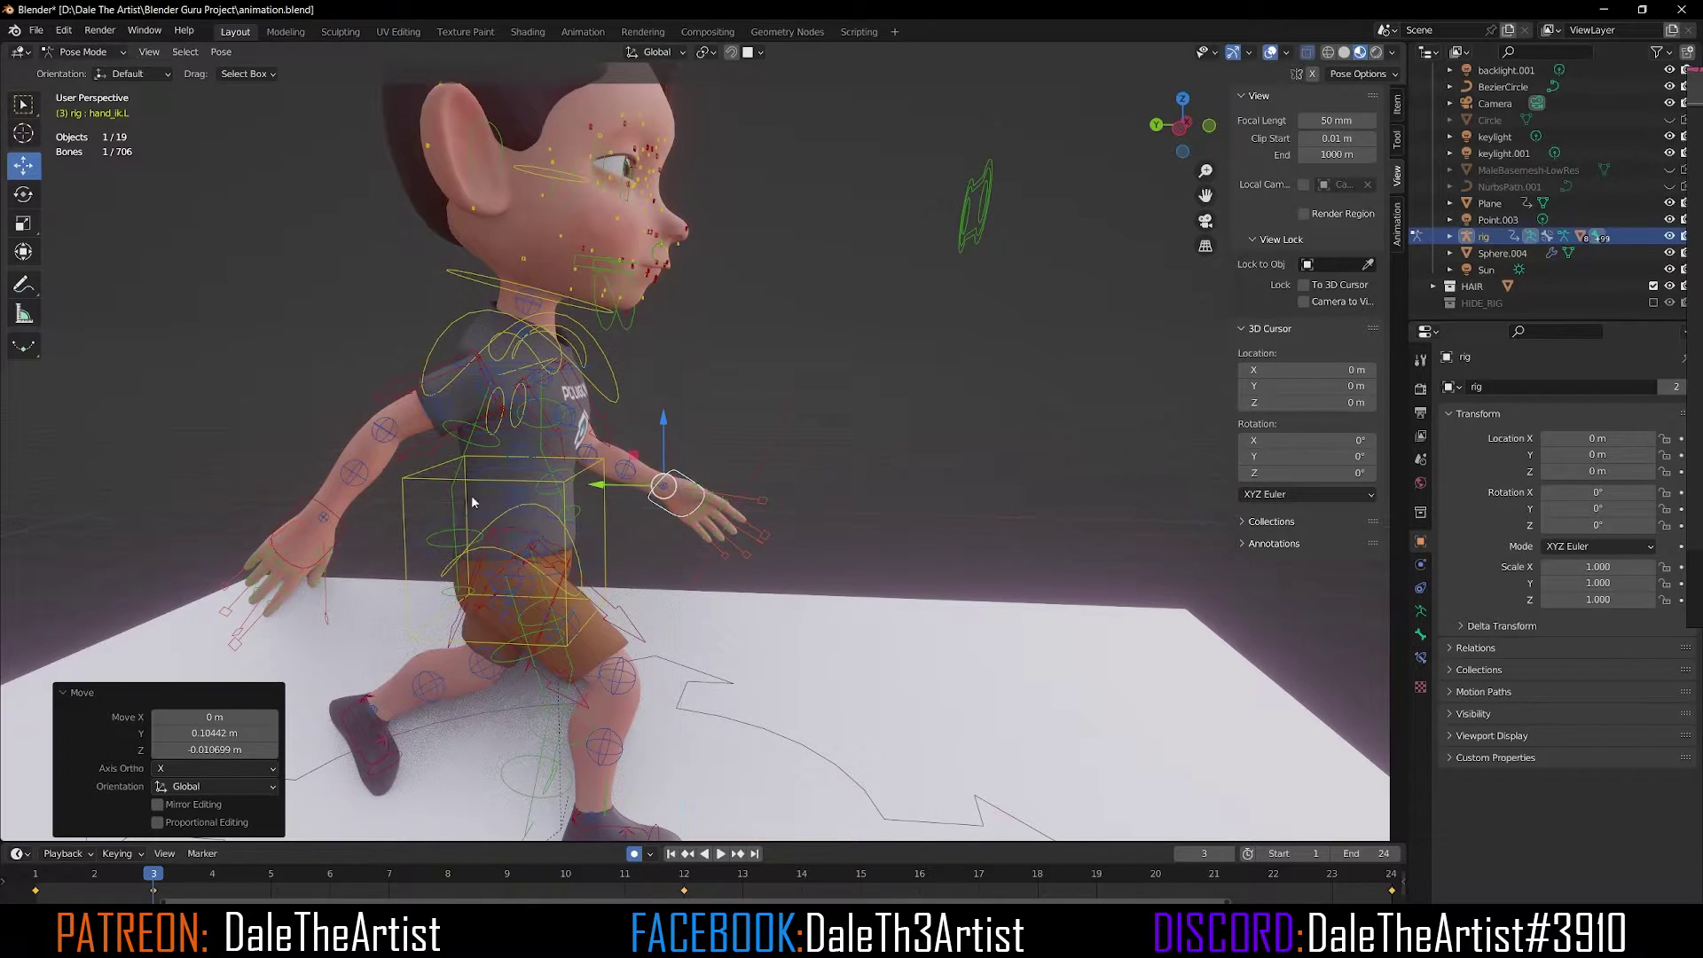
Adjust the right hand on Y/Z to -0.143 m in Y and 0.069 m down.
click(330, 532)
middle_drag(330, 532, 390, 519)
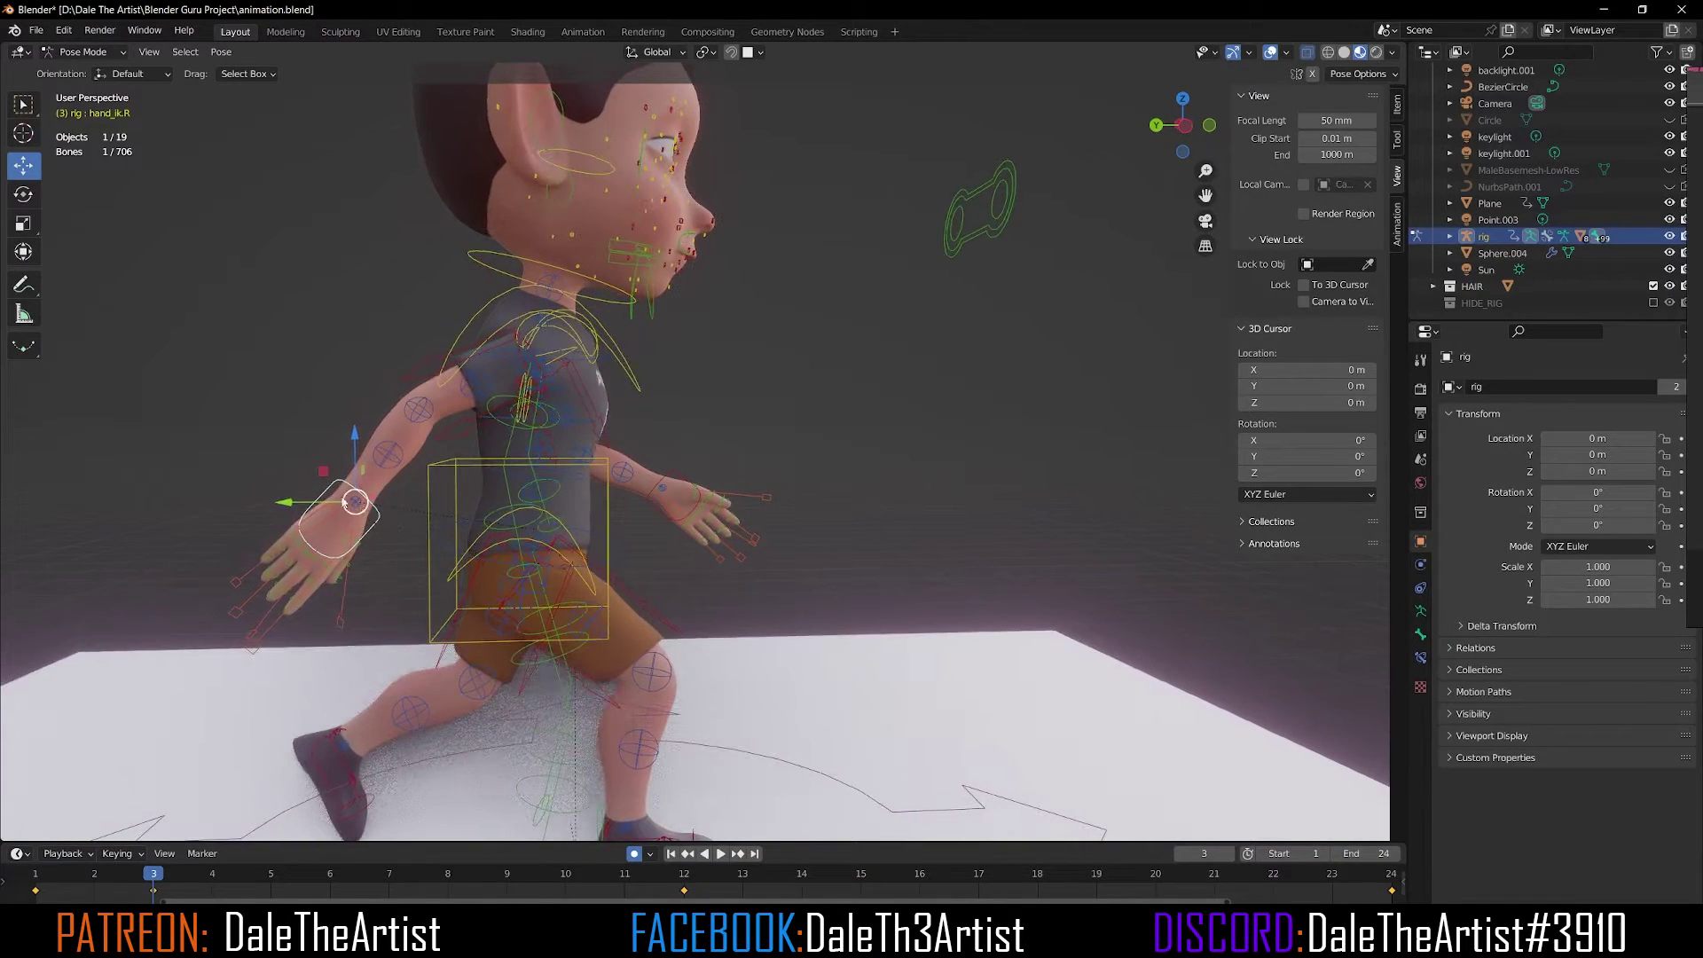
key(g)
key(shift+x)
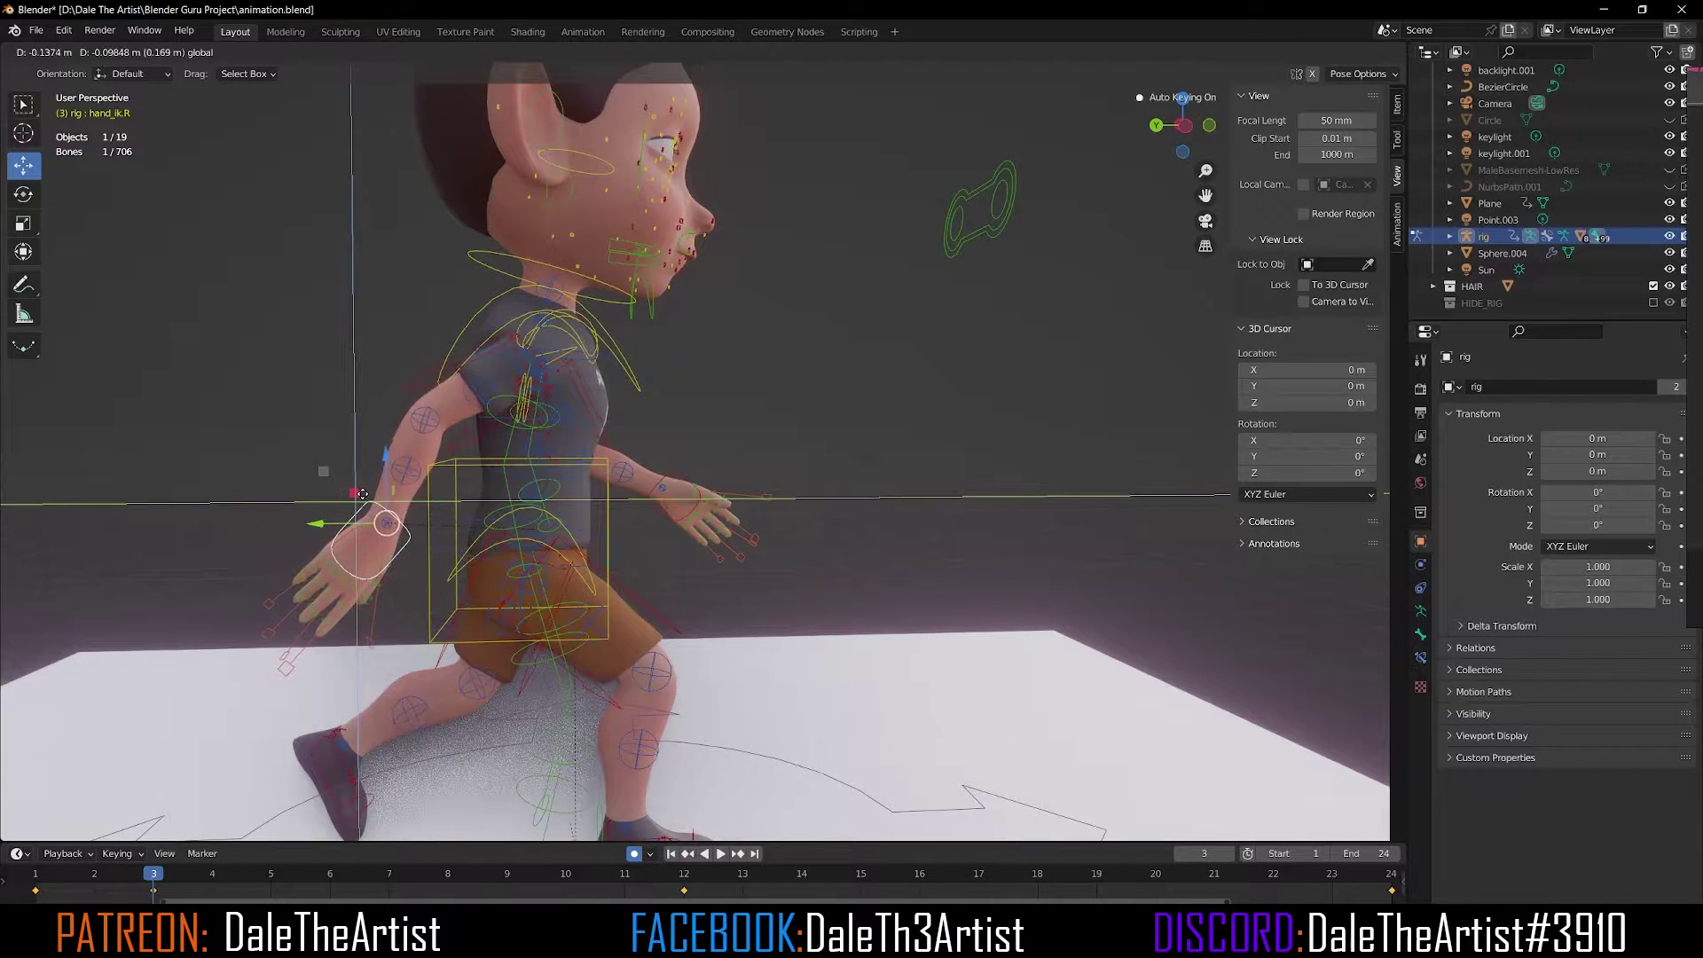
click(365, 500)
scroll(576, 410, down, 2)
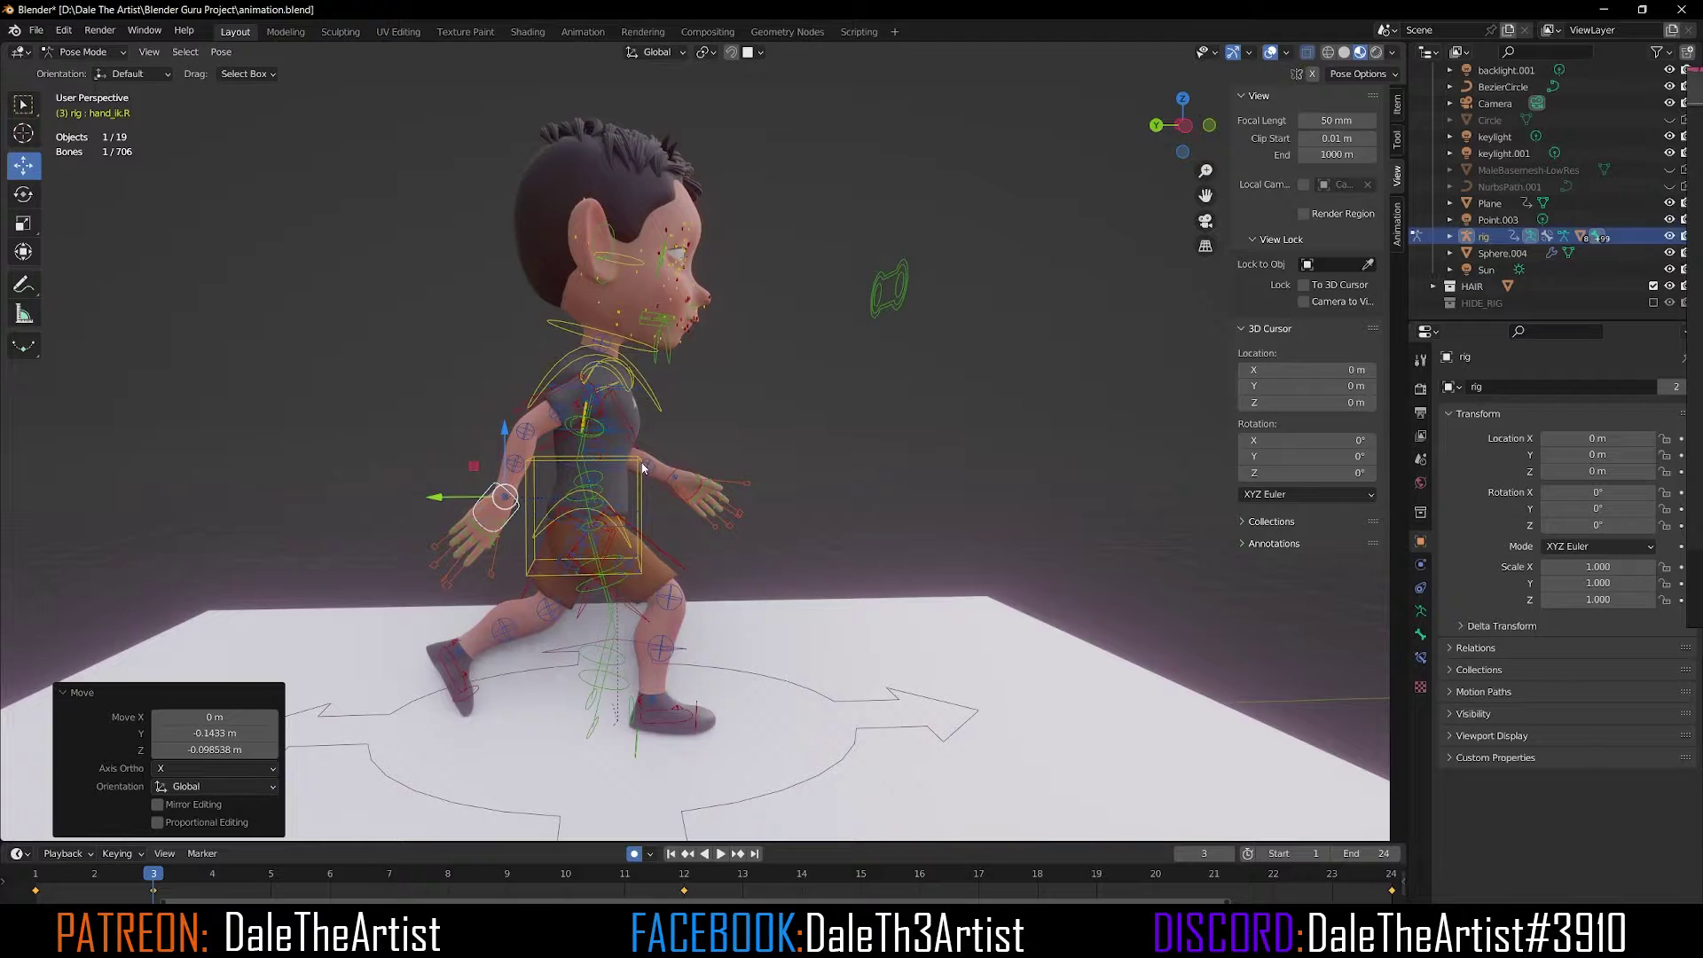
scroll(643, 468, up, 2)
Rotate the chest about 8.6° and tilt the head slightly.
click(576, 481)
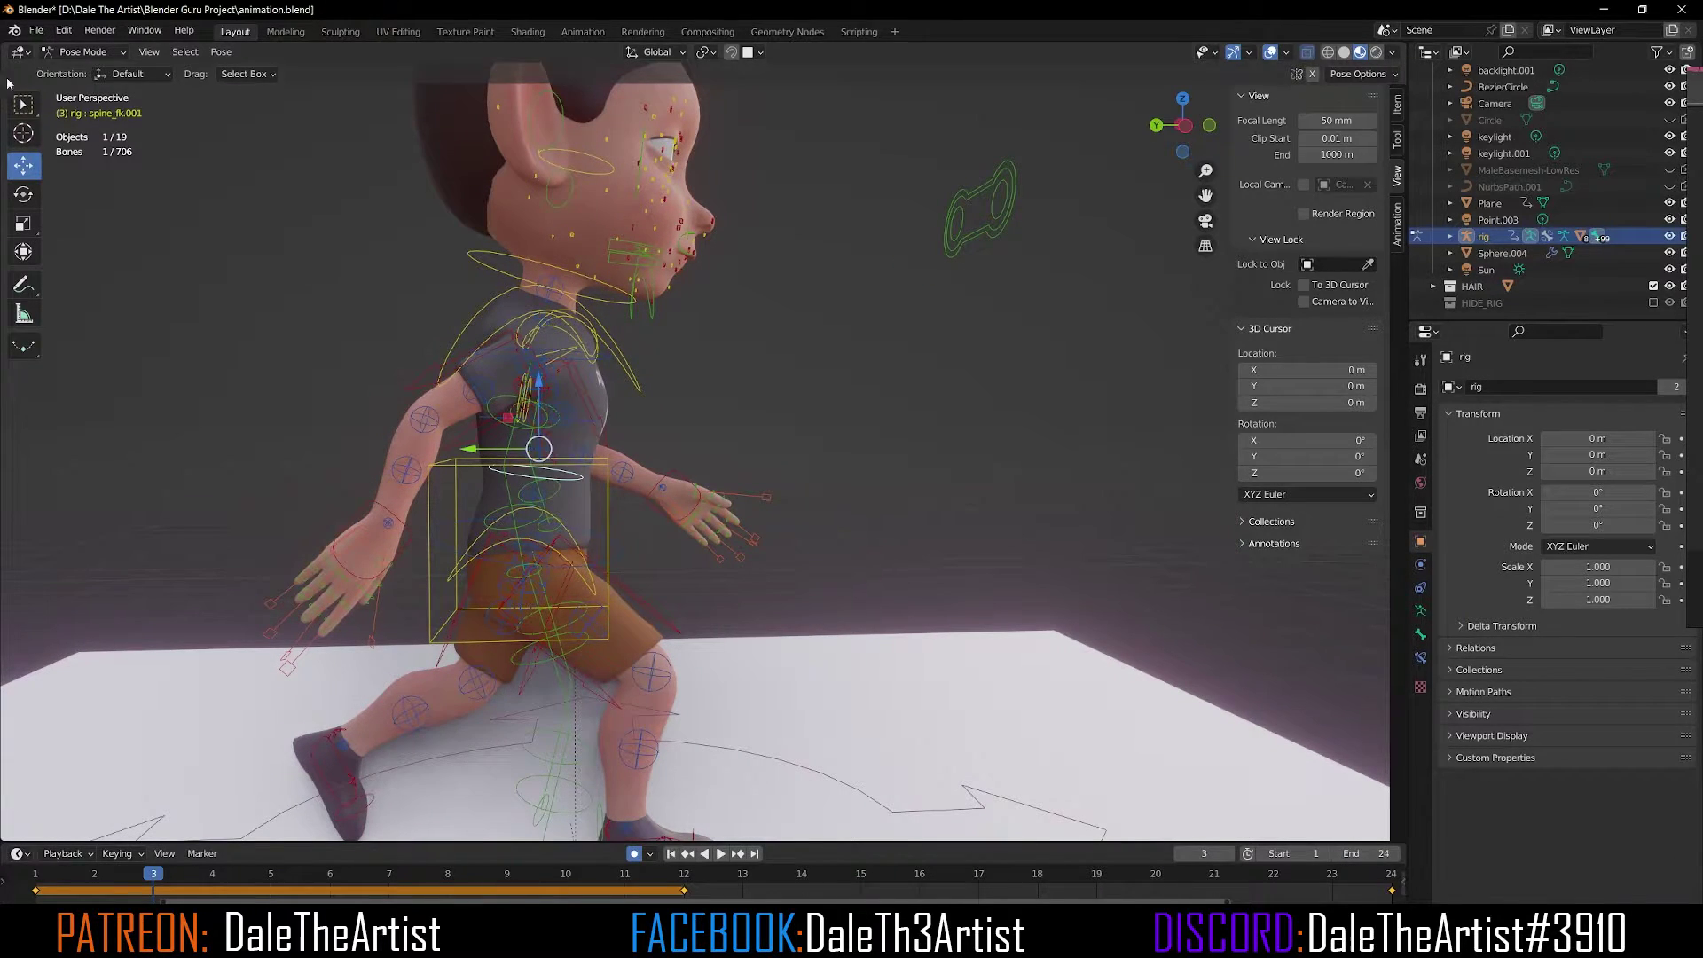
click(27, 198)
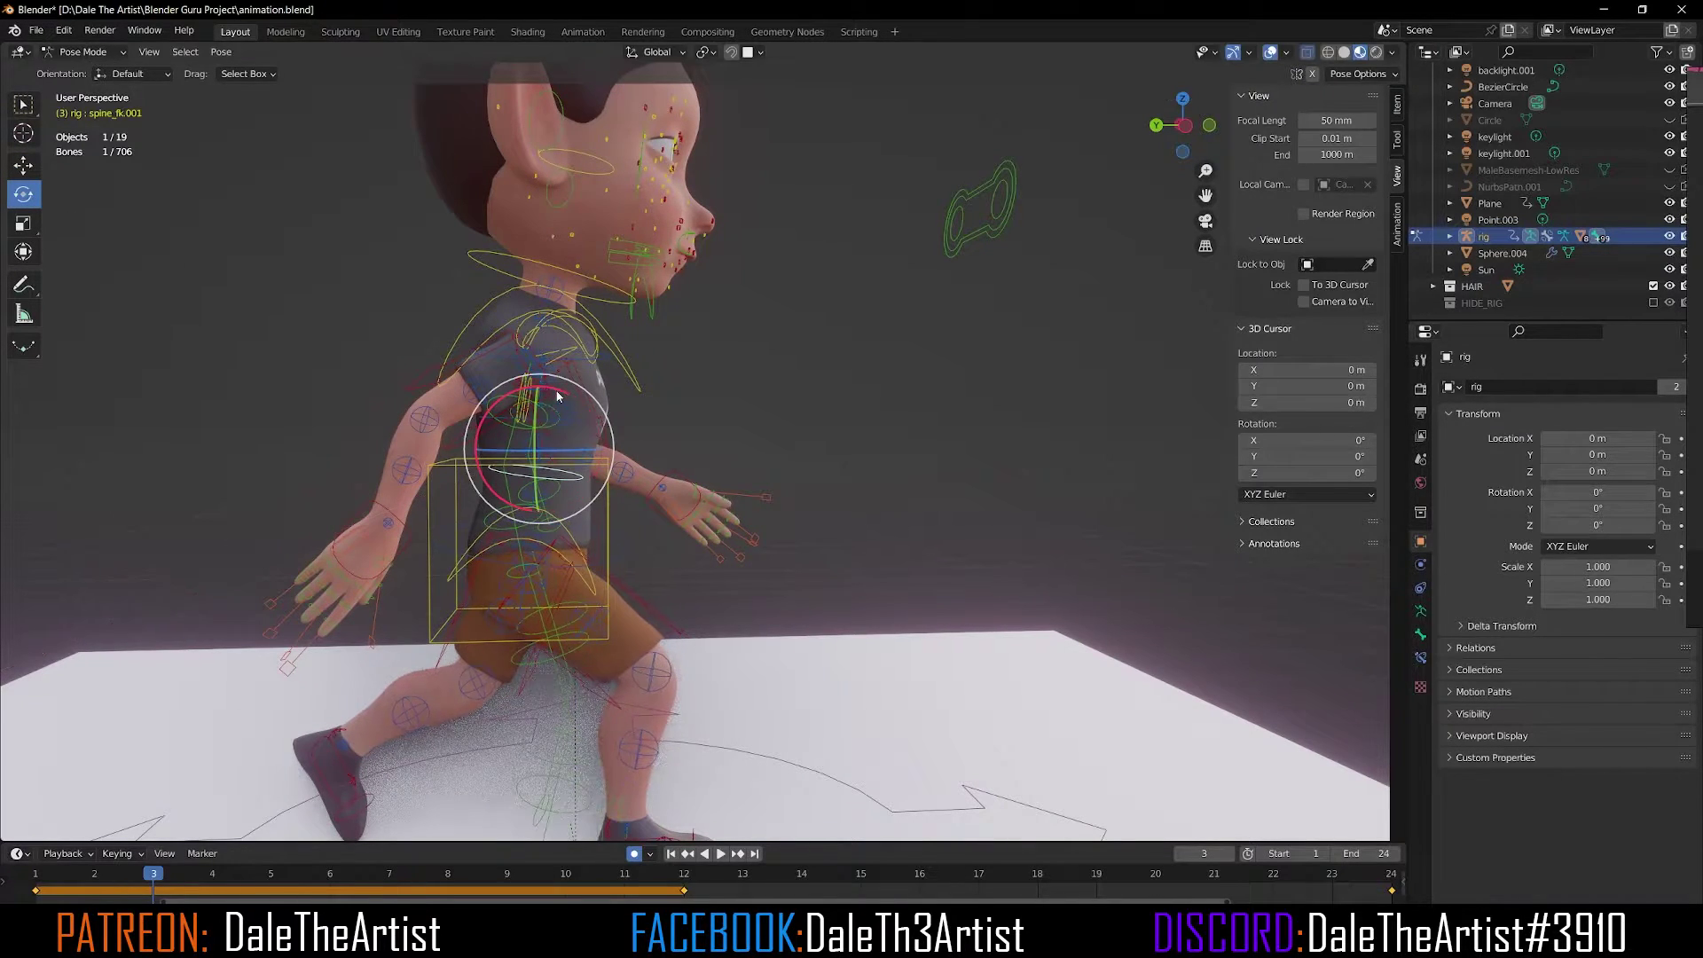
click(701, 397)
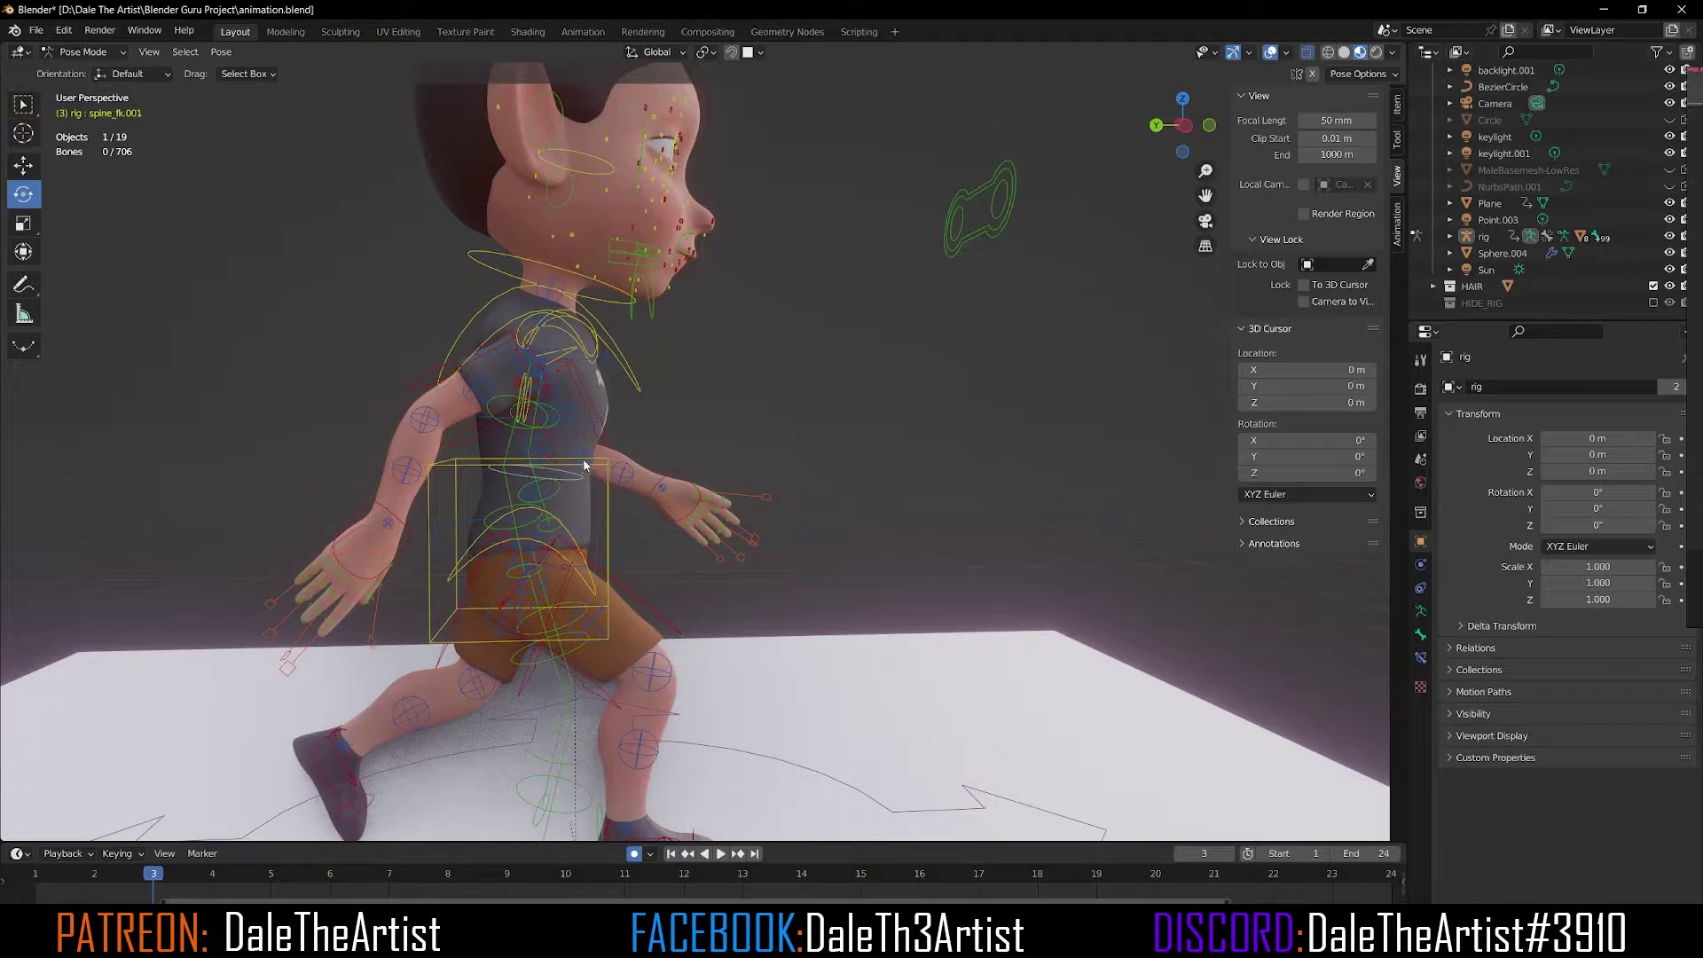
click(633, 373)
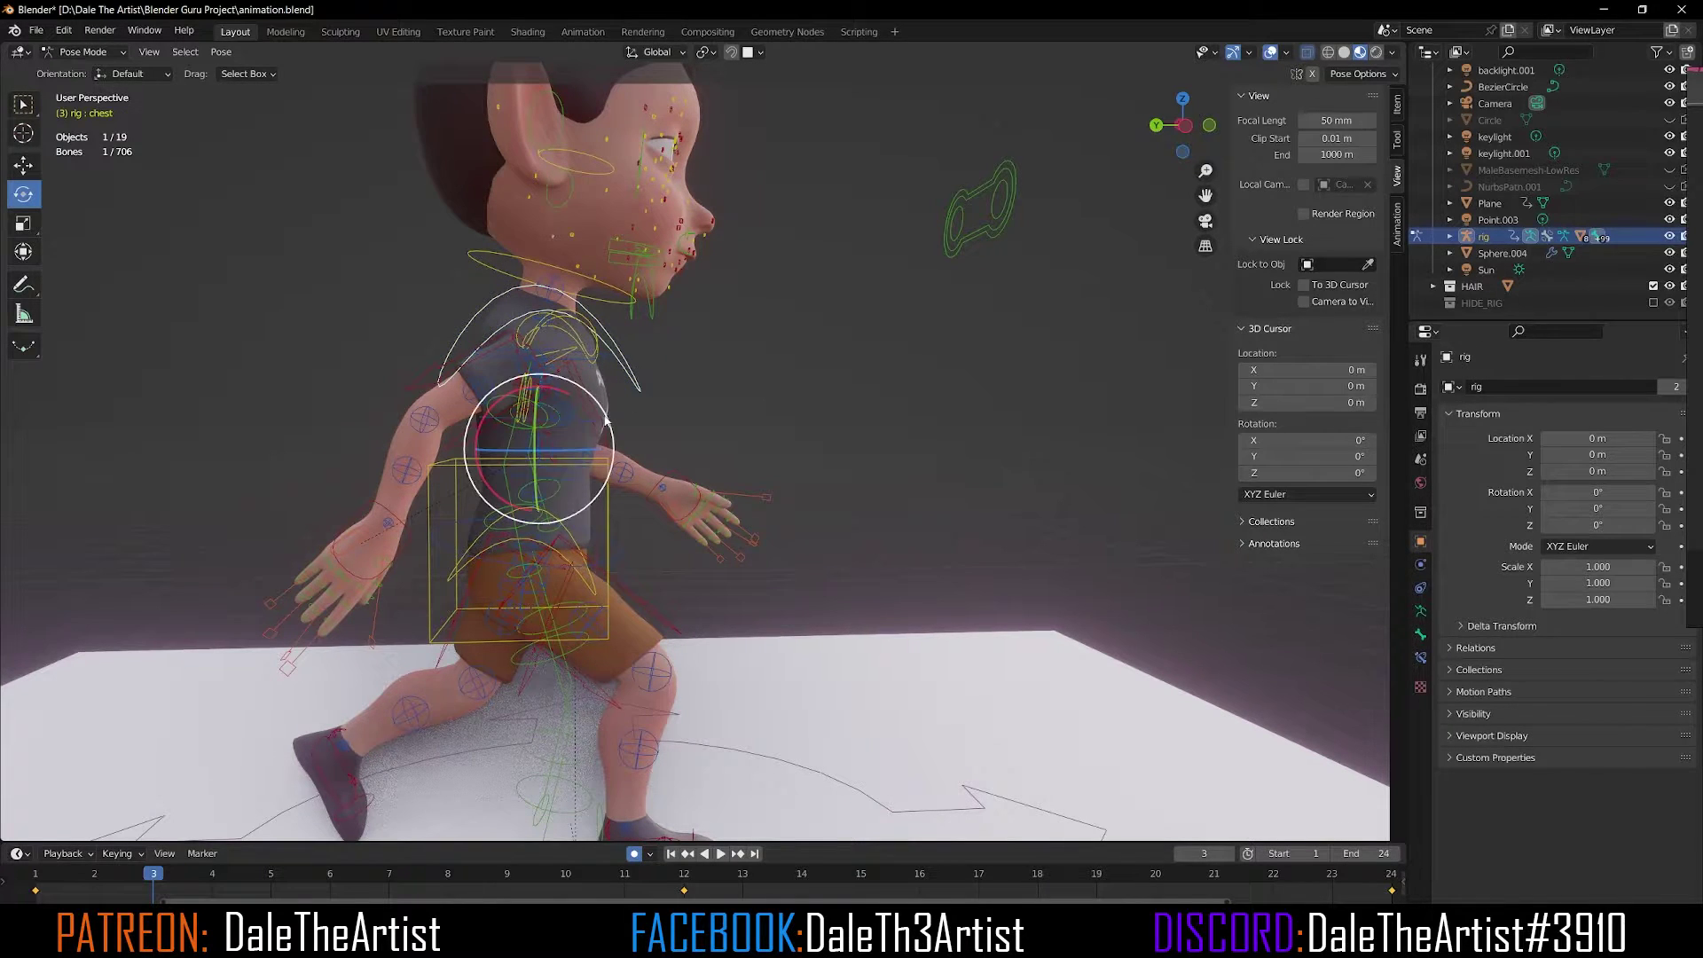
drag(607, 417, 593, 403)
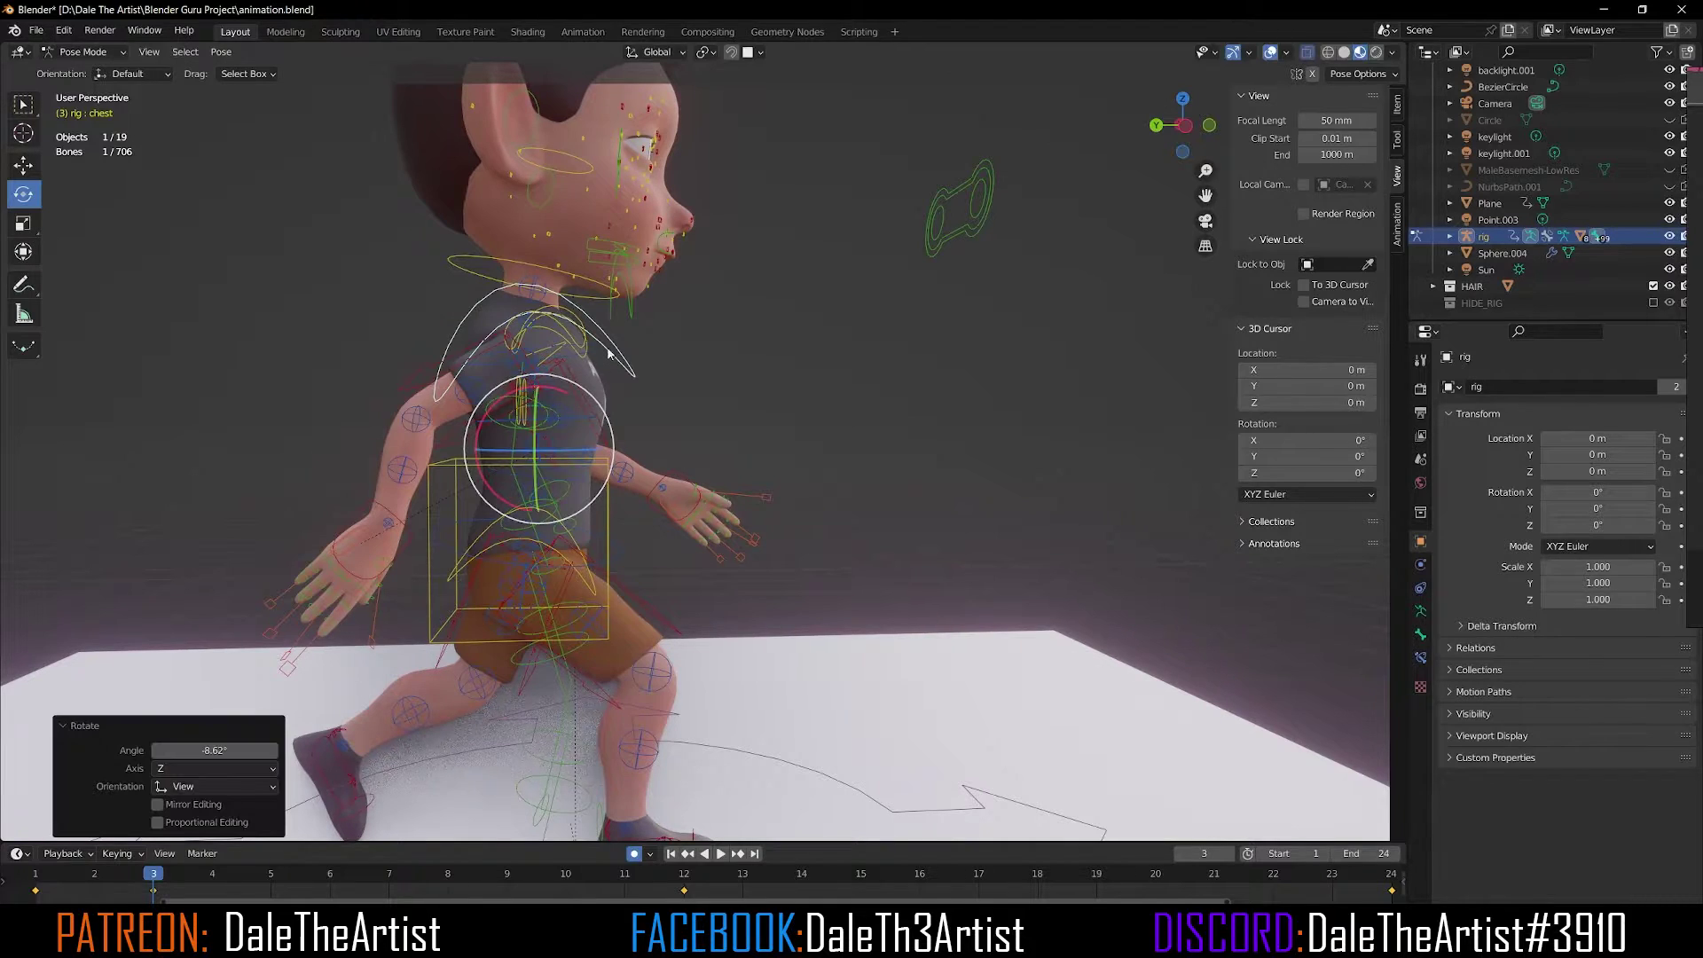
click(578, 279)
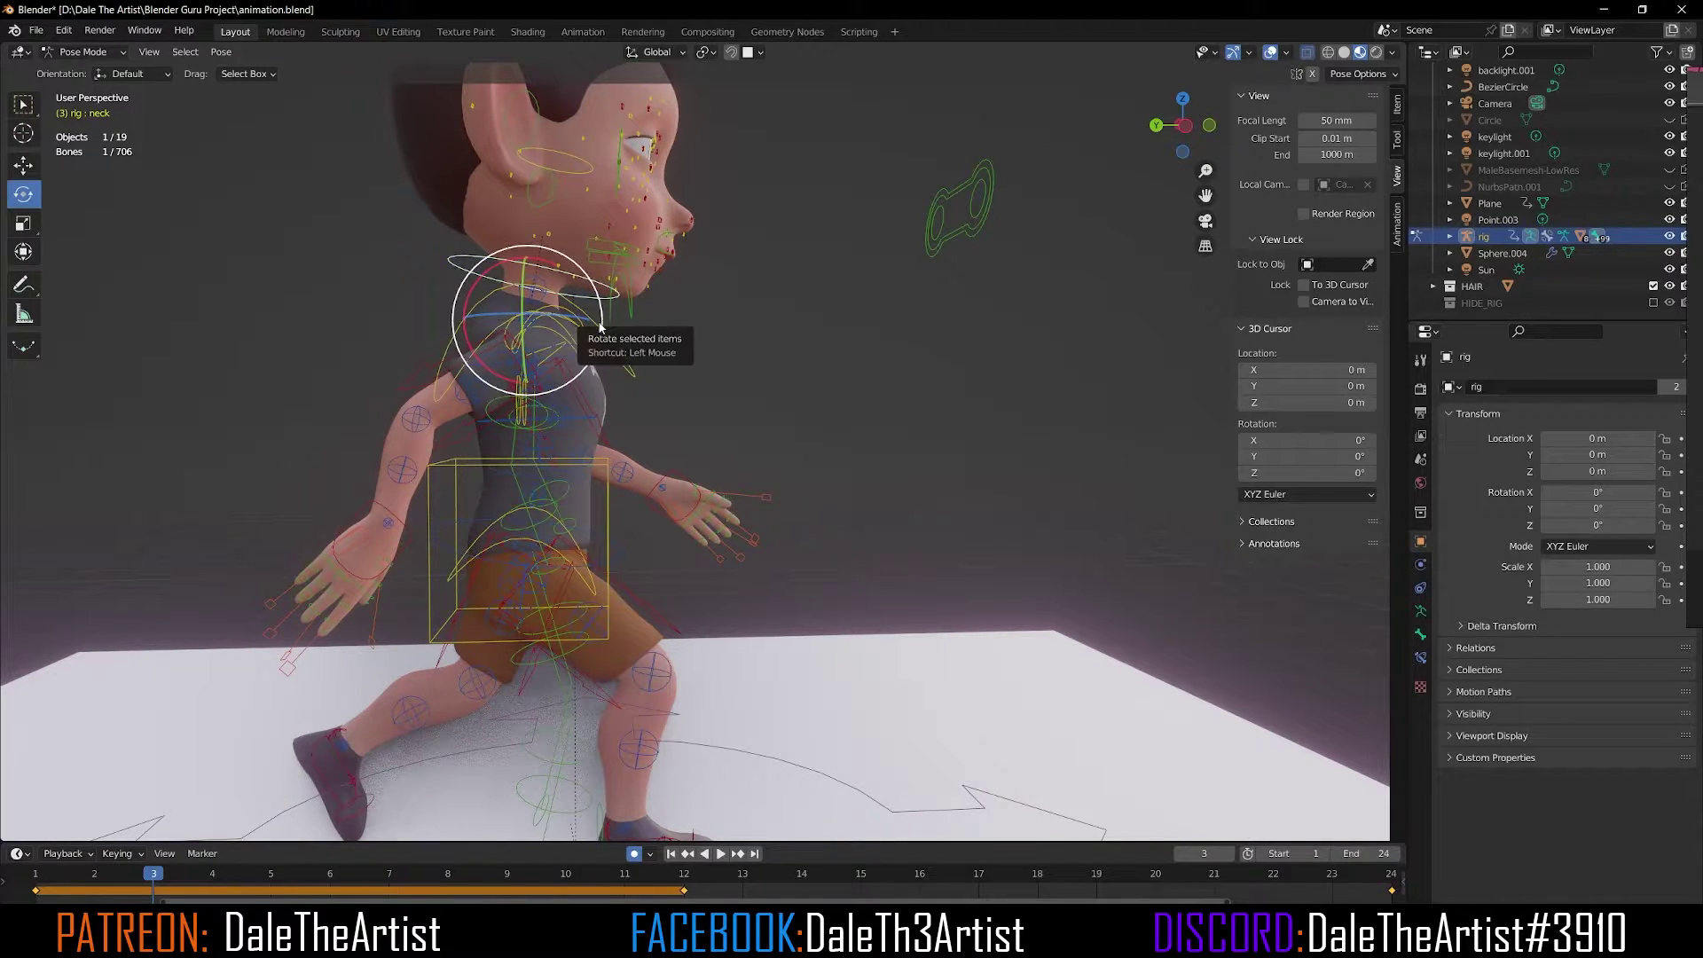
click(611, 274)
drag(611, 273, 614, 257)
middle_drag(614, 258, 568, 449)
scroll(568, 449, up, 4)
scroll(603, 479, up, 2)
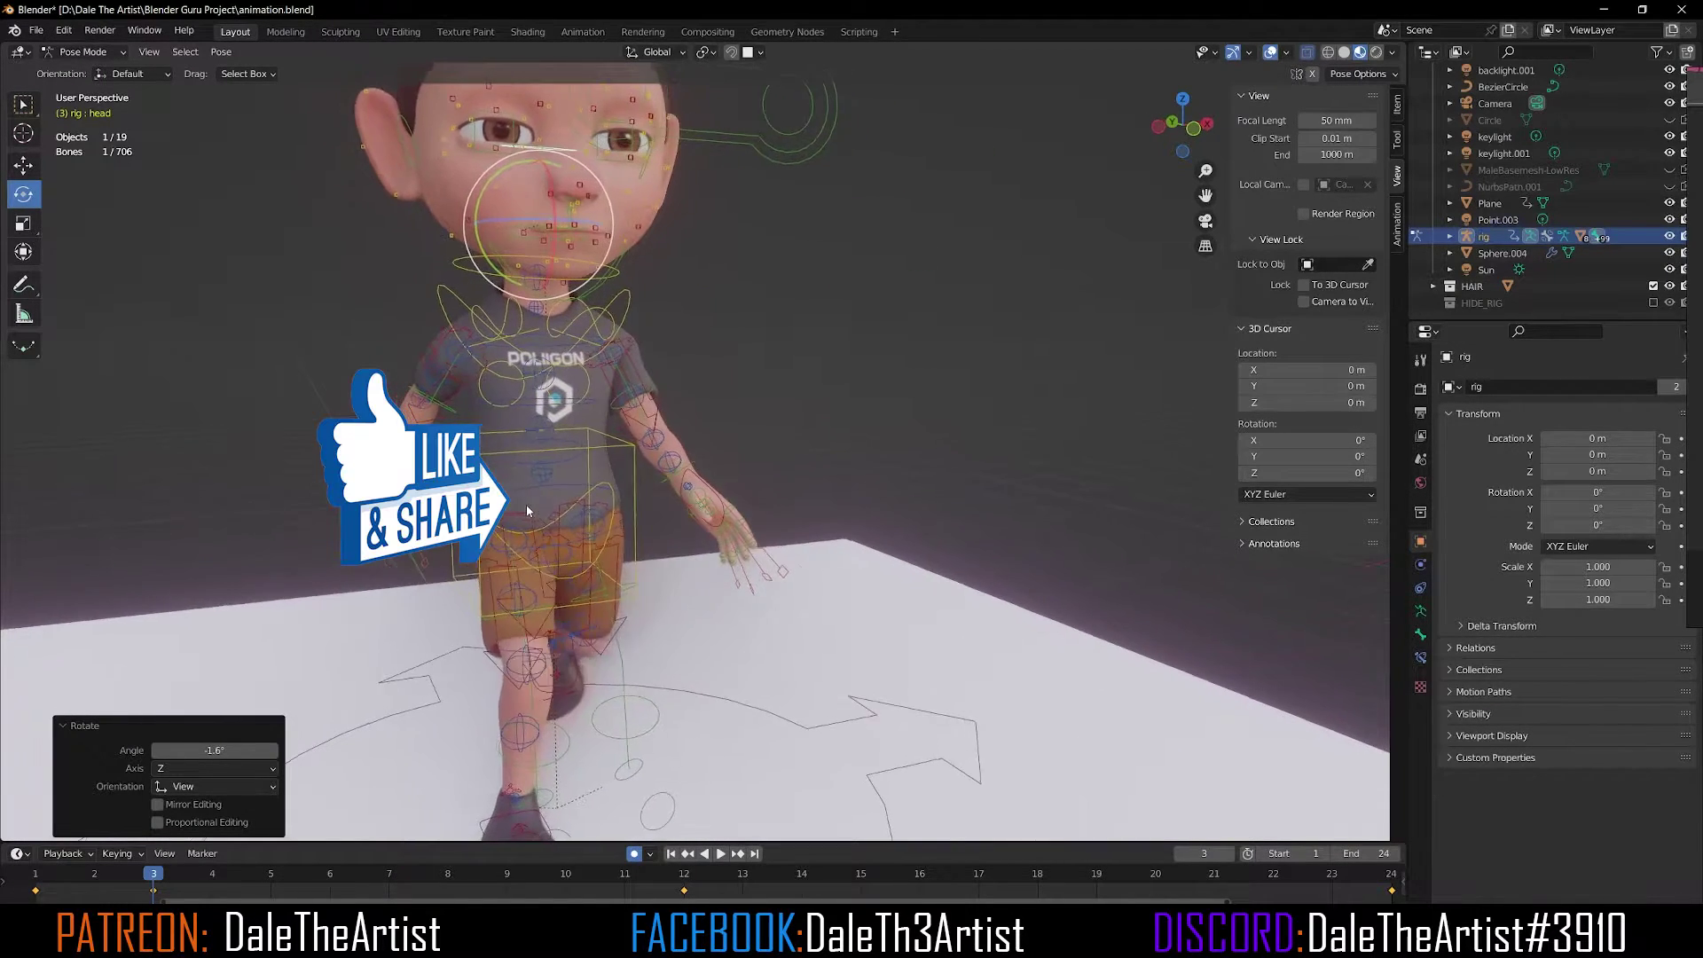
Turn the hips -0.952° about Z and roll them -2.95° about Y.
click(621, 491)
middle_drag(622, 491, 612, 499)
drag(617, 502, 621, 493)
middle_drag(621, 494, 621, 480)
drag(654, 383, 662, 377)
middle_drag(662, 377, 745, 429)
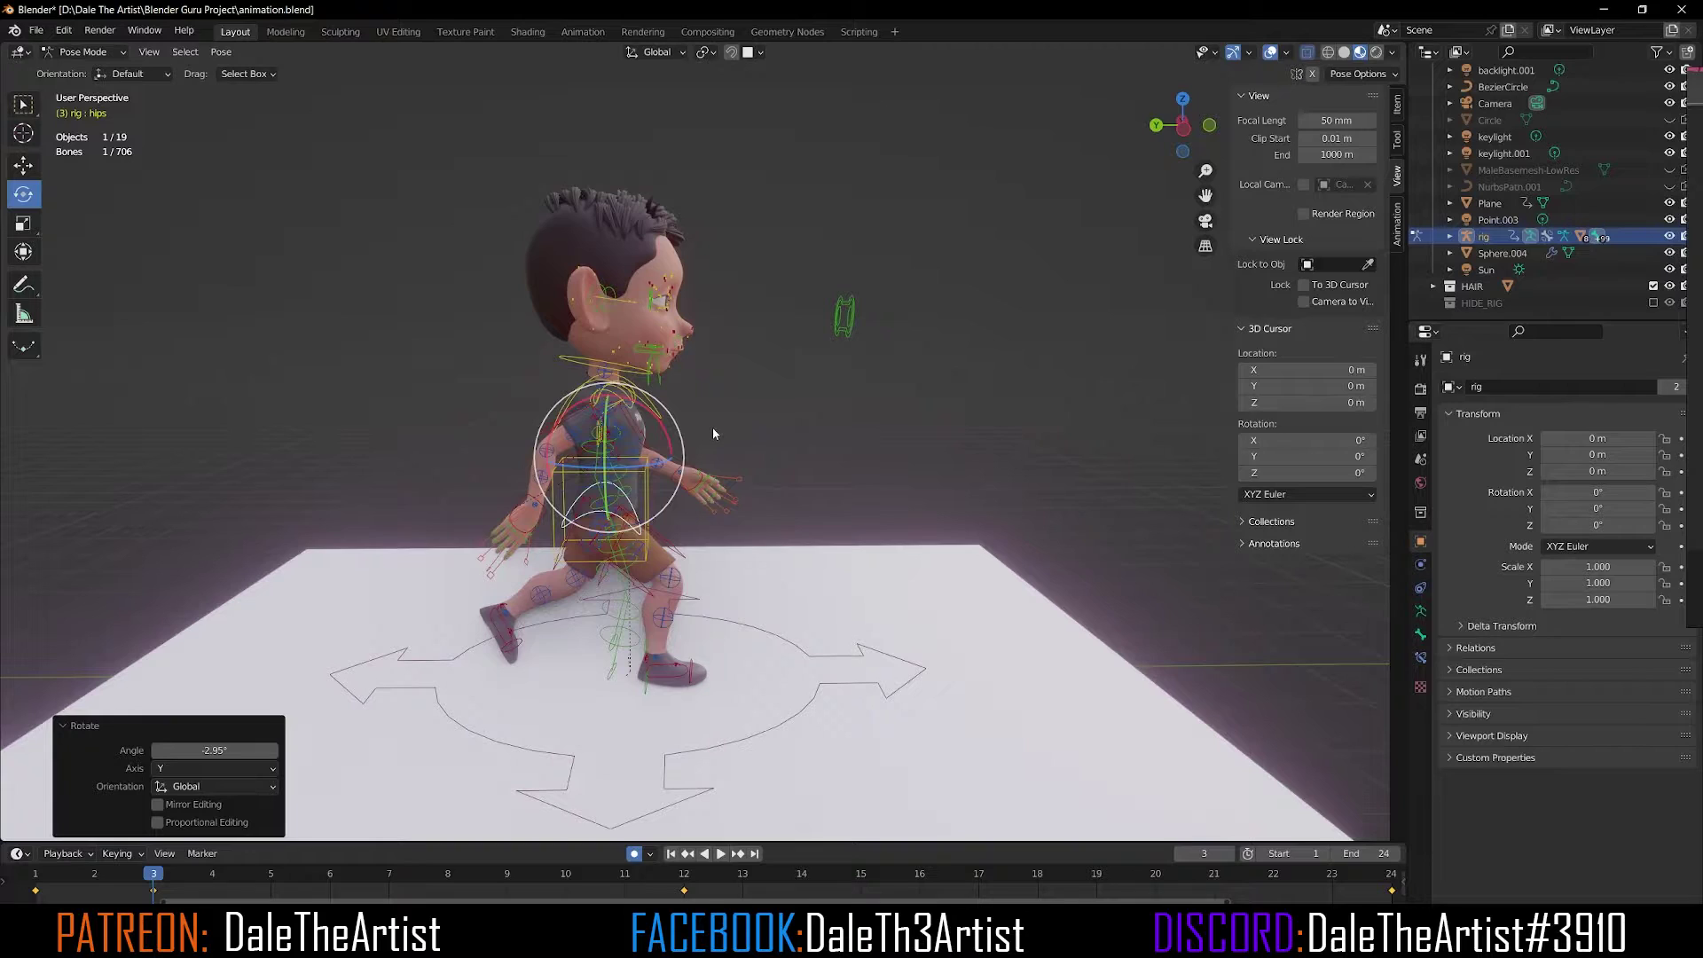
Key Location & Rotation on all bones except root, then paste the pose flipped on frame 15.
key(a)
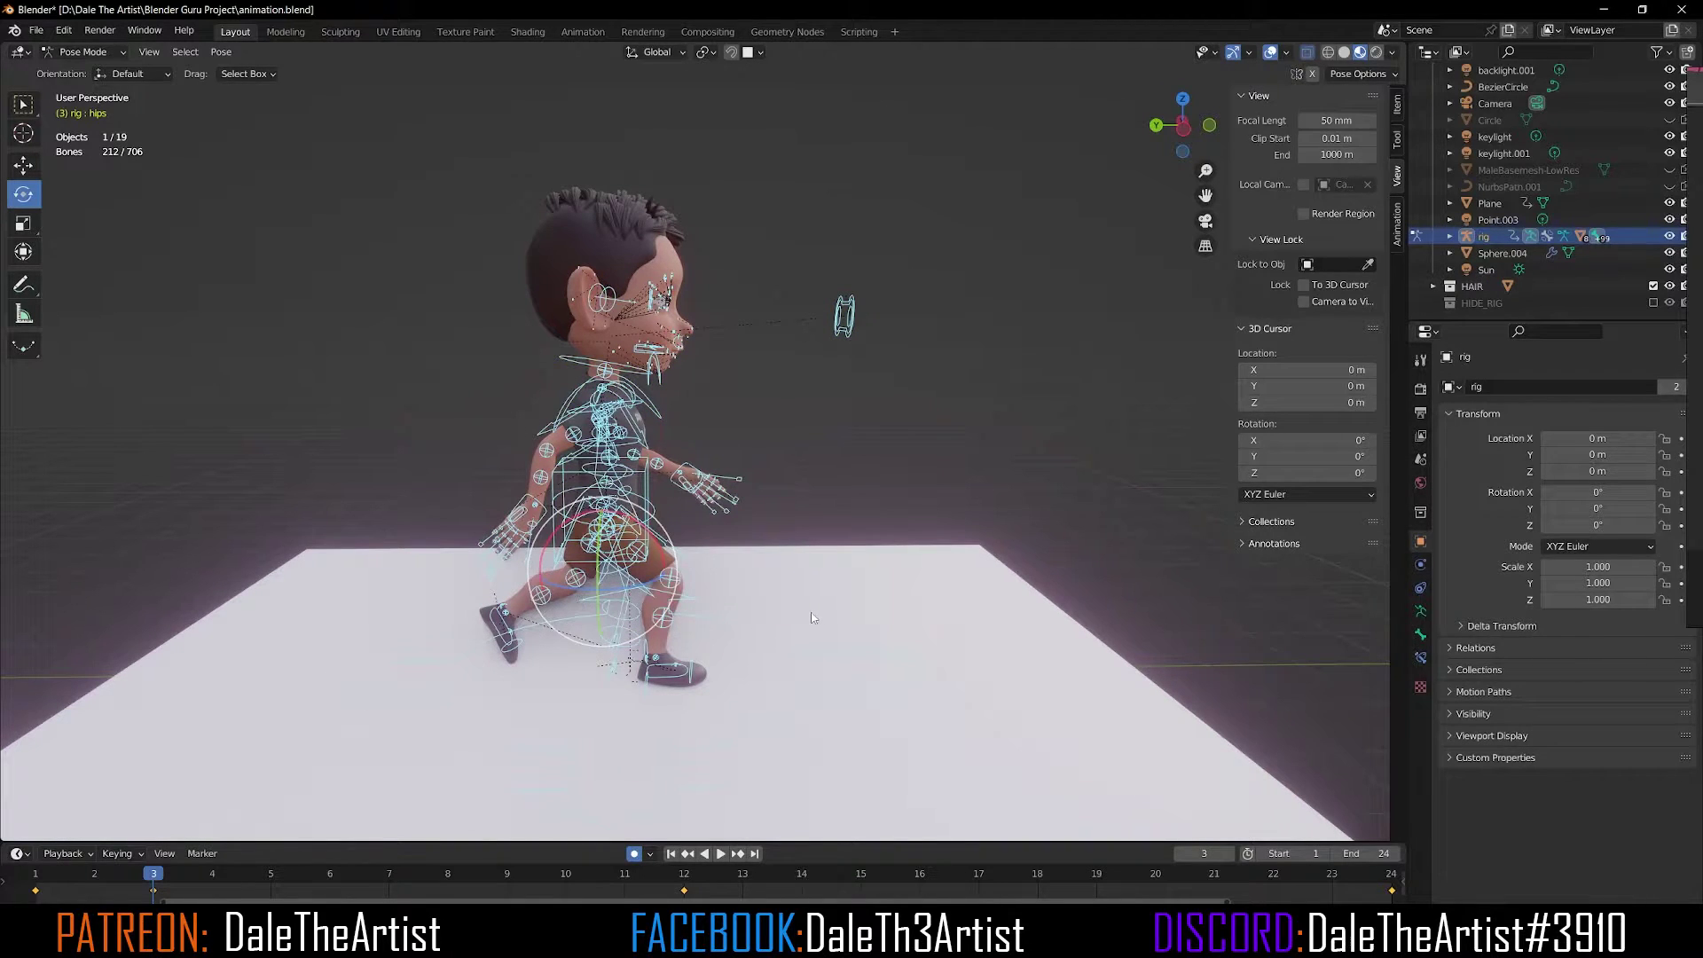
ctrl+drag(841, 743, 845, 740)
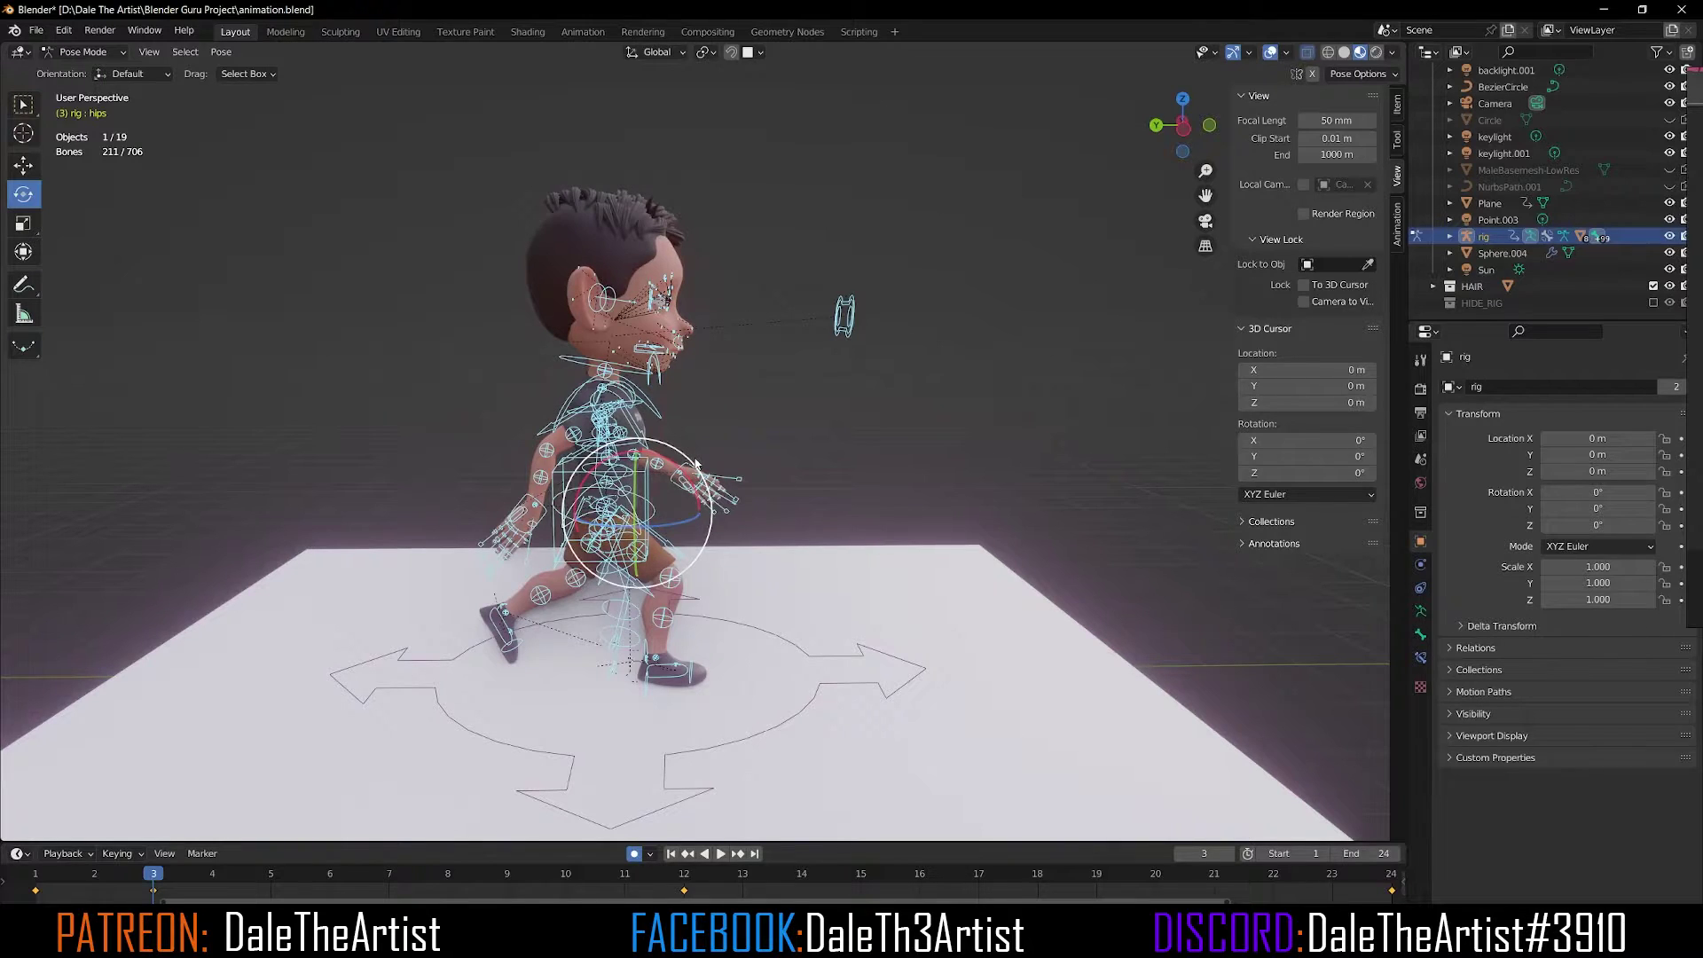
key(i)
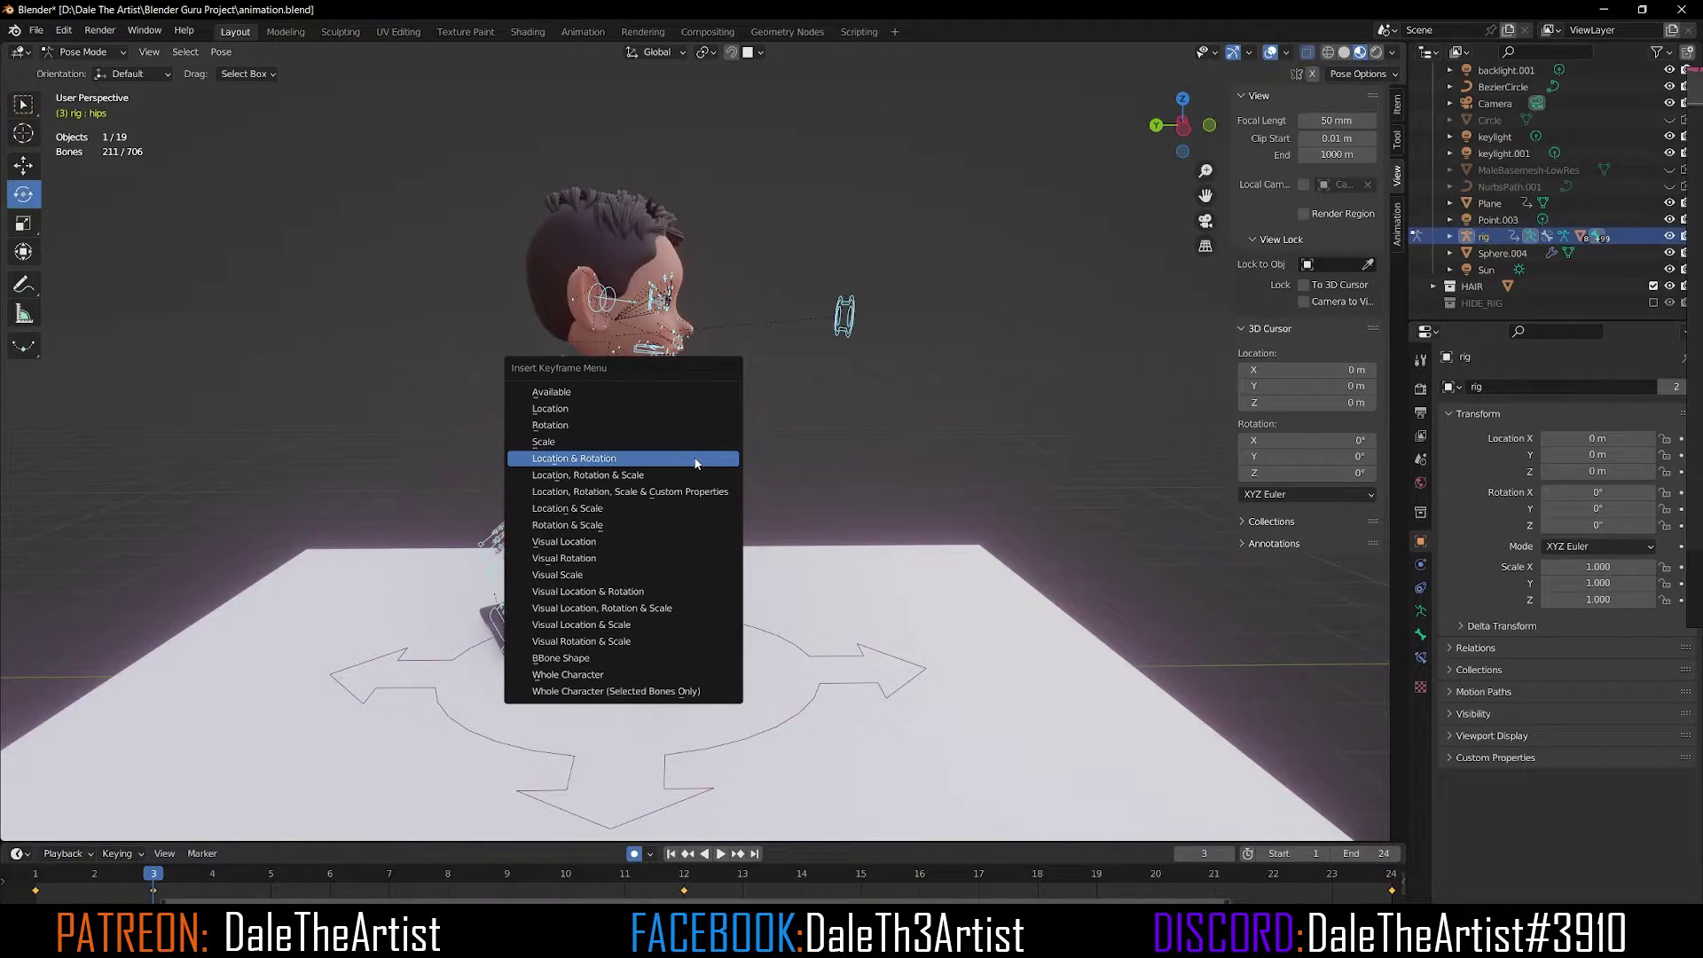
click(672, 461)
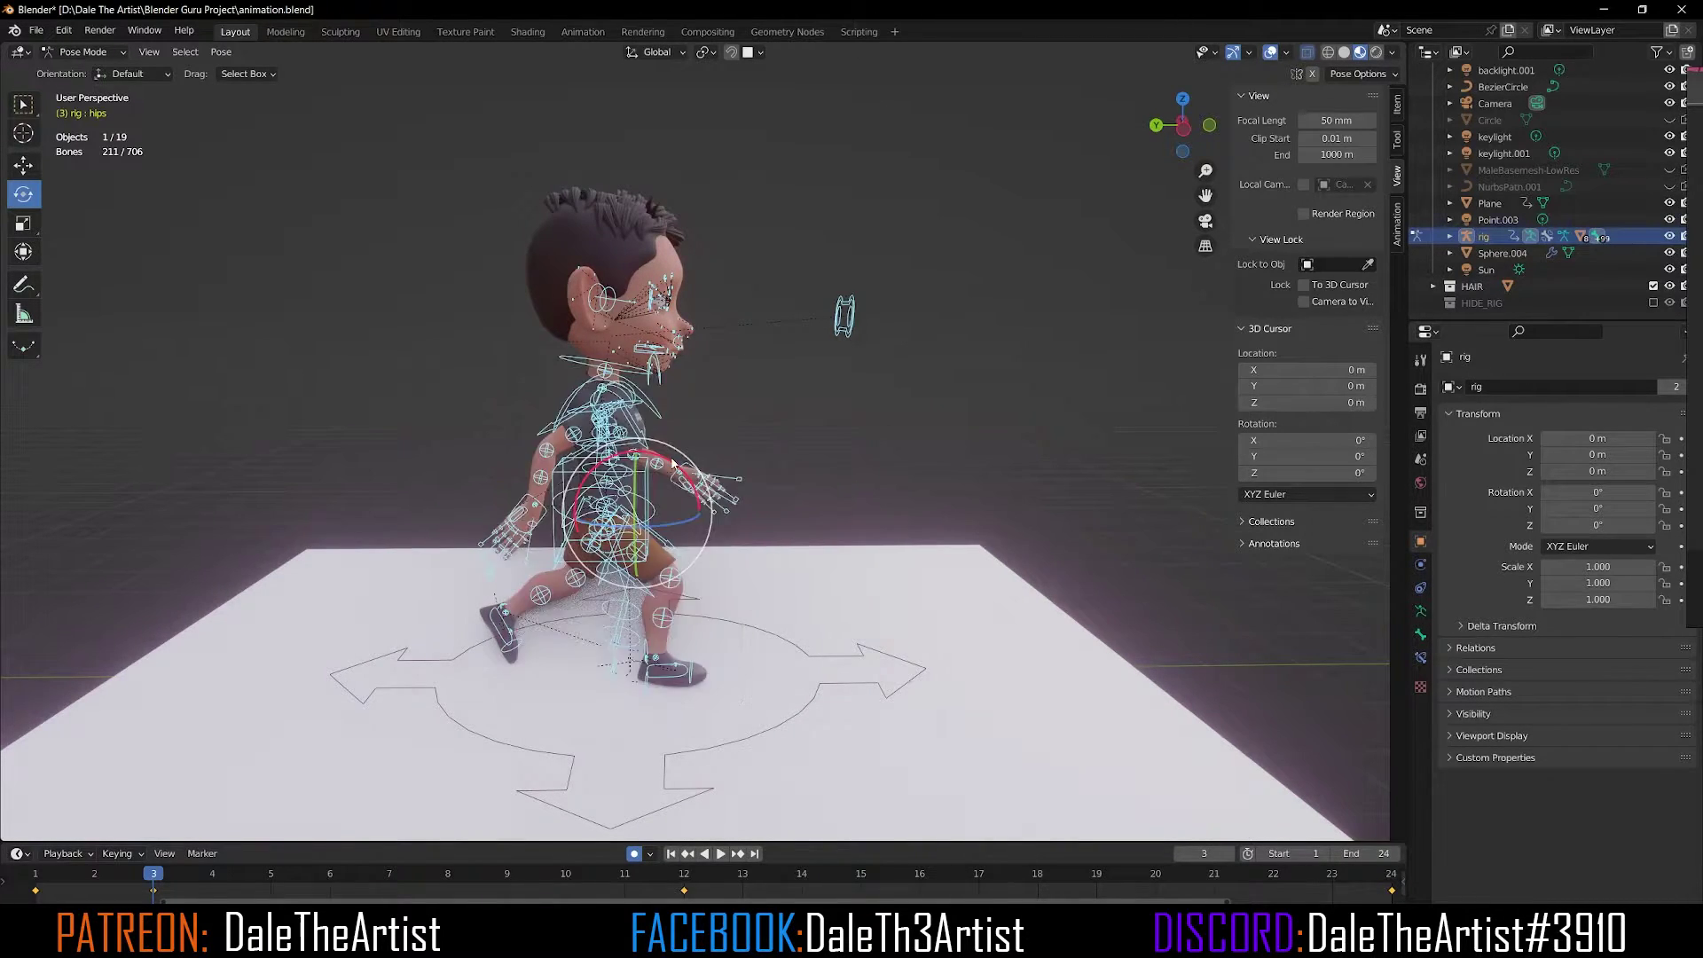
click(221, 53)
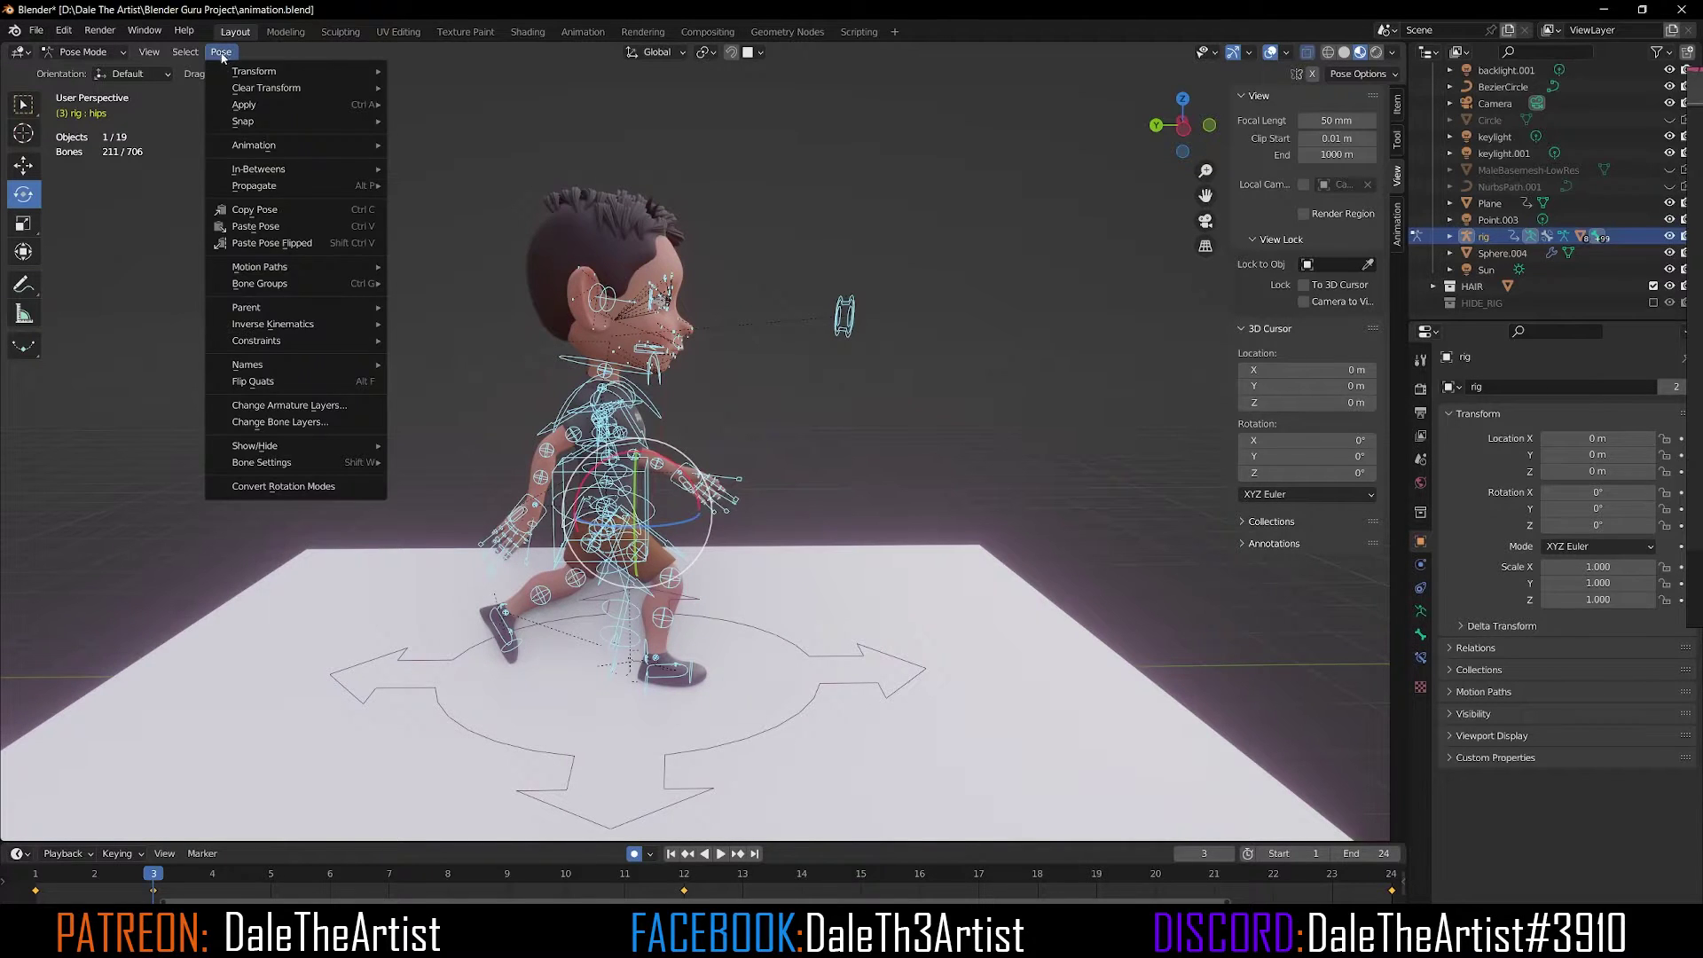
click(270, 217)
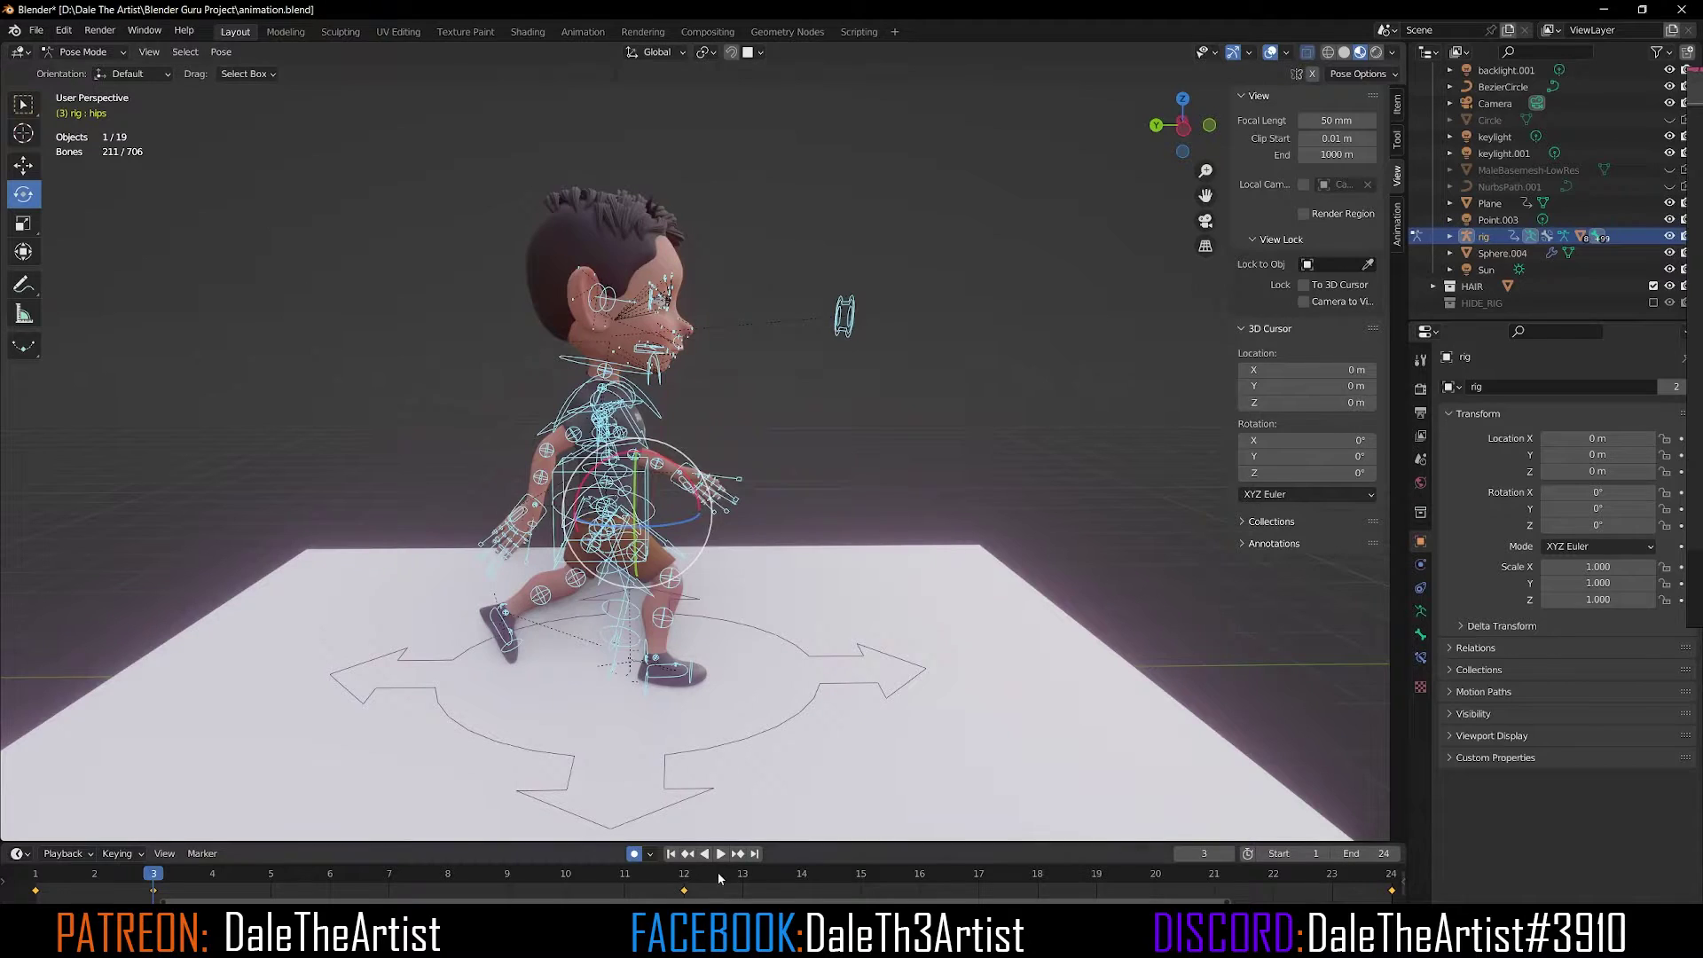
drag(794, 894, 859, 878)
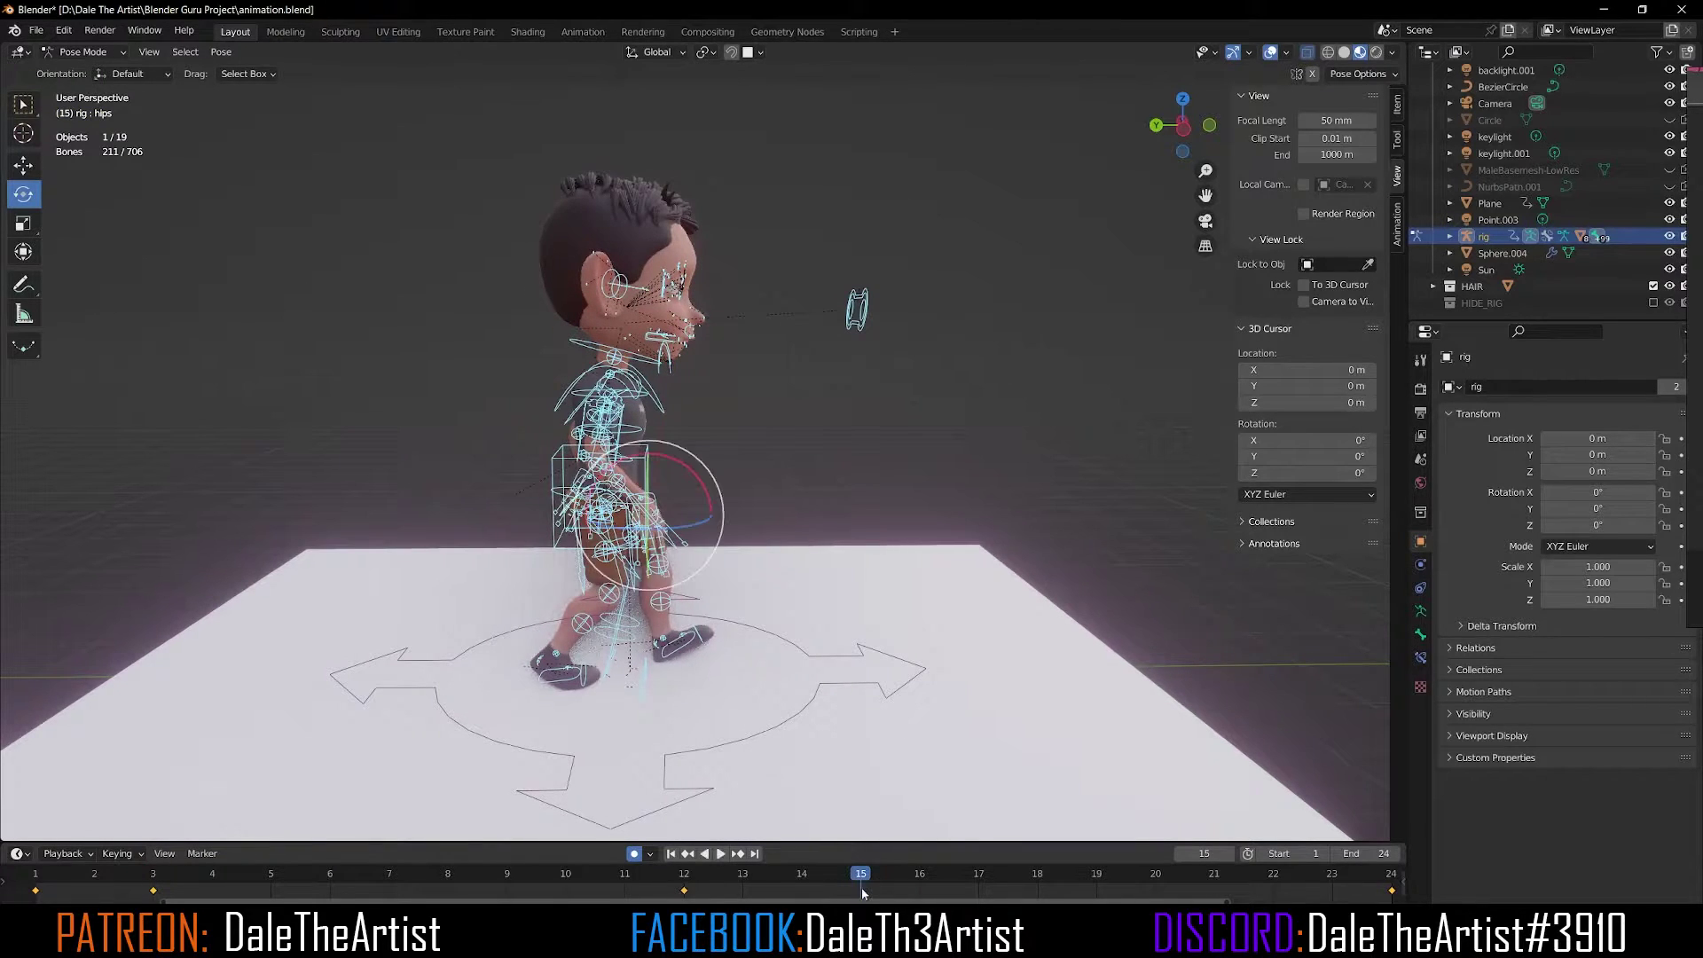
click(221, 52)
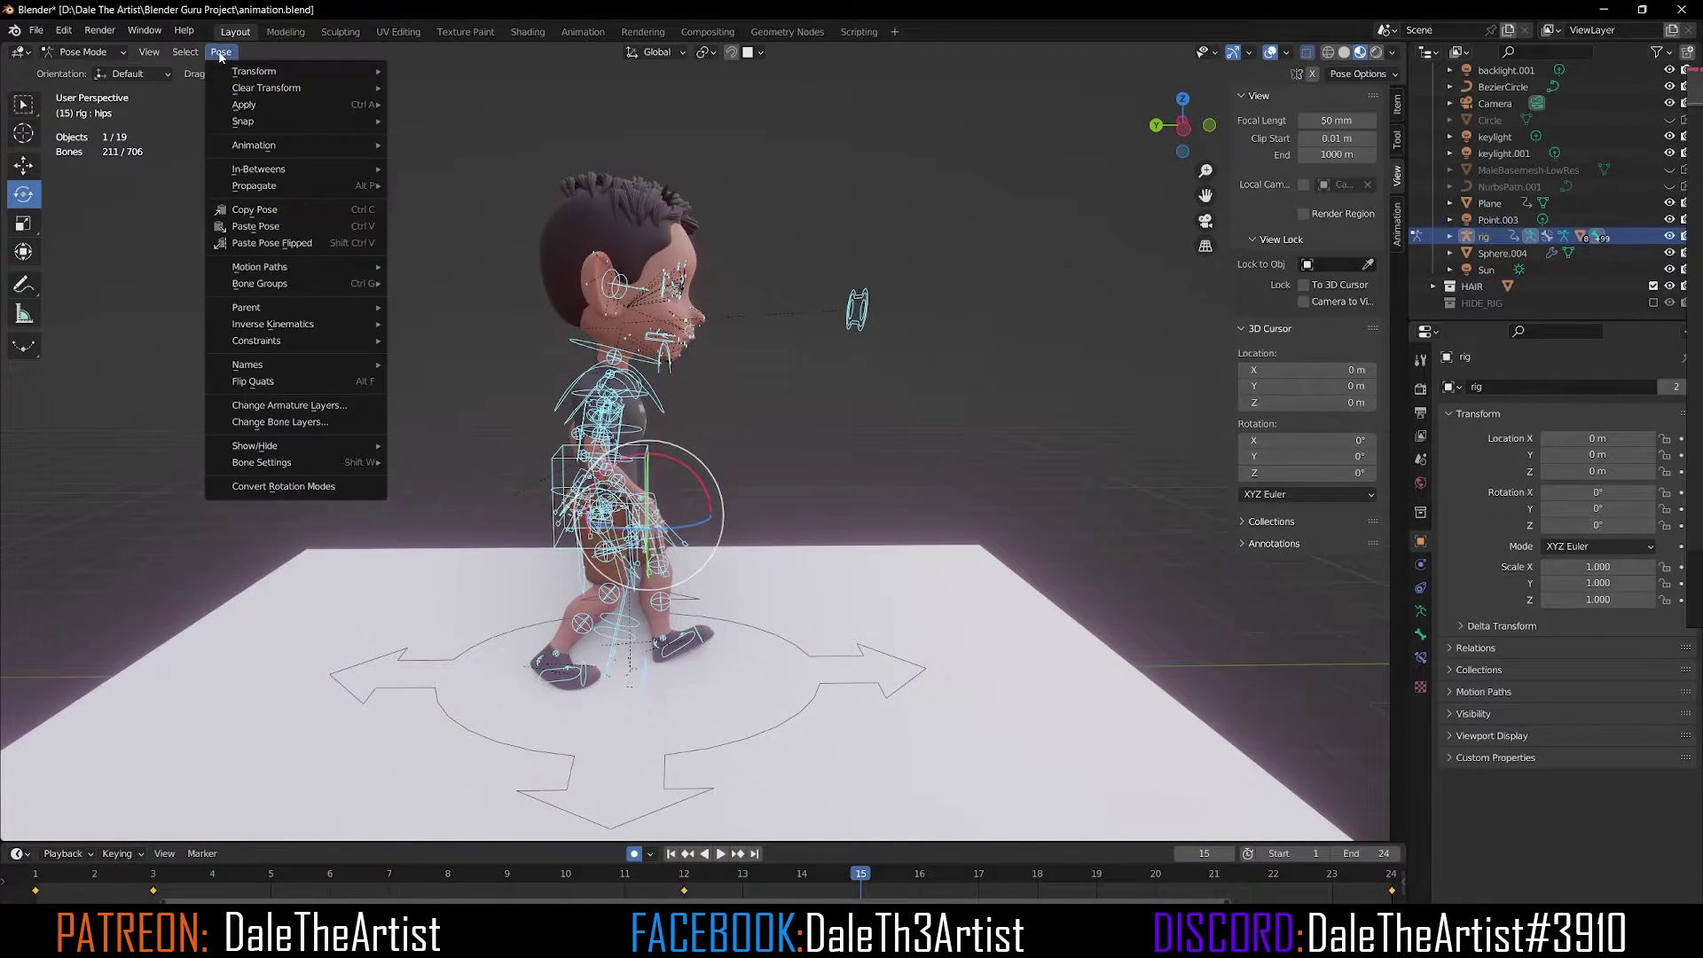
click(286, 243)
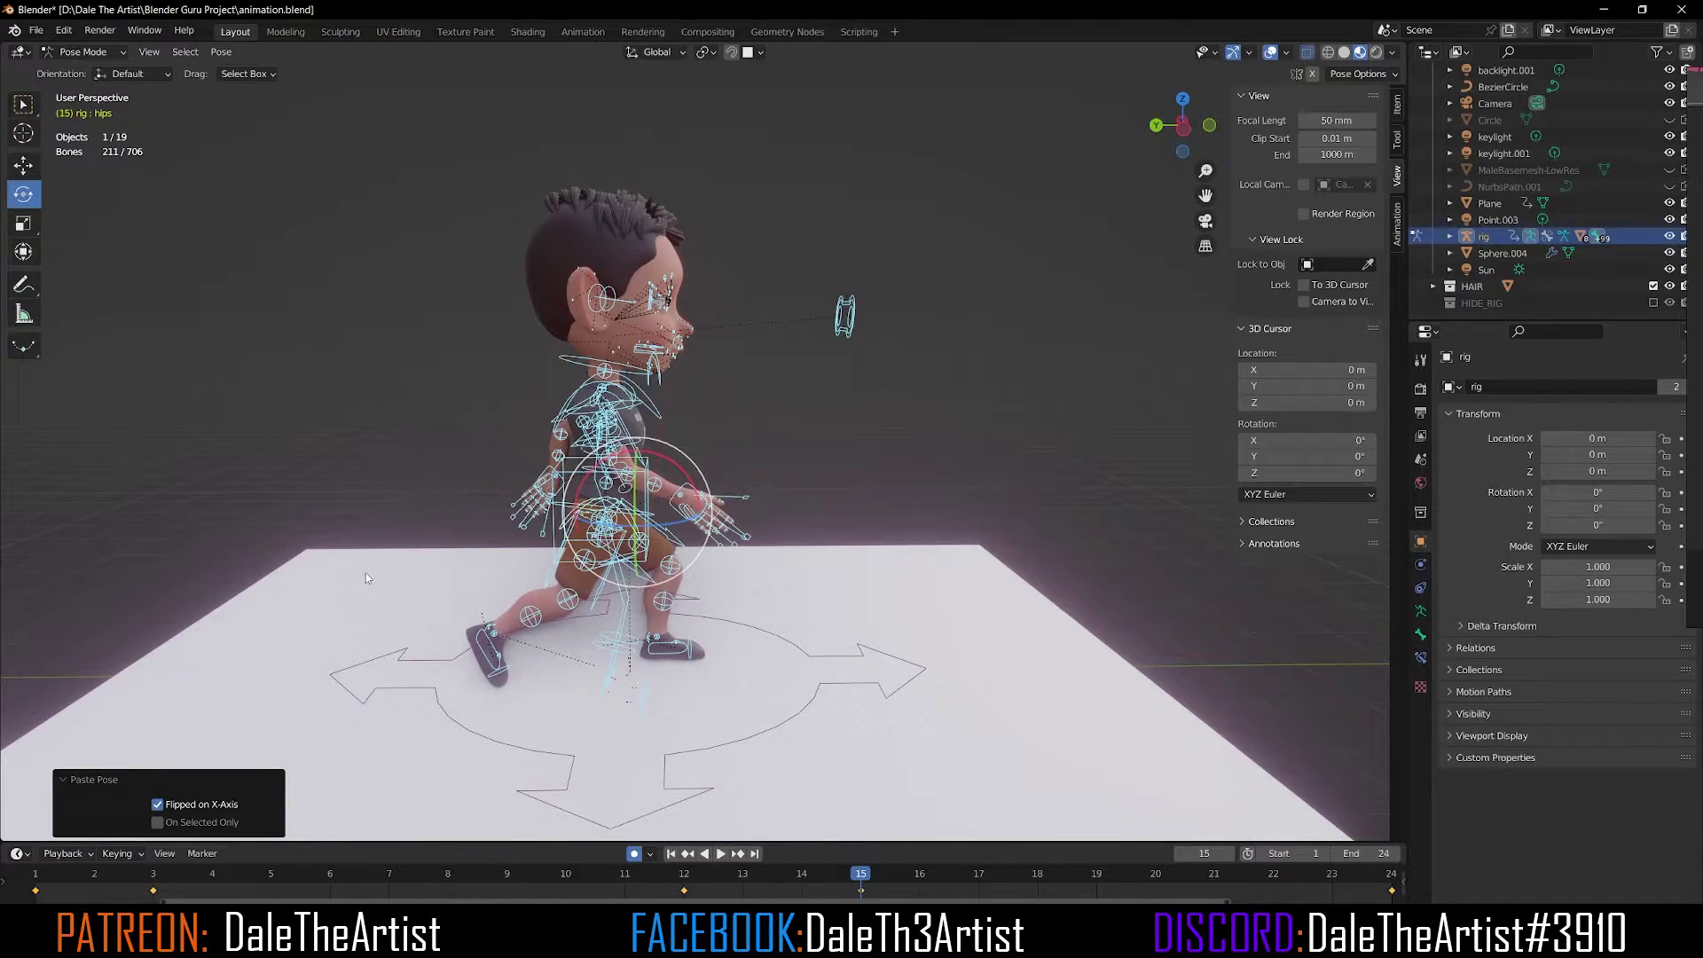
Play back the walk cycle to review it, then stop and return to frame 6.
key(space)
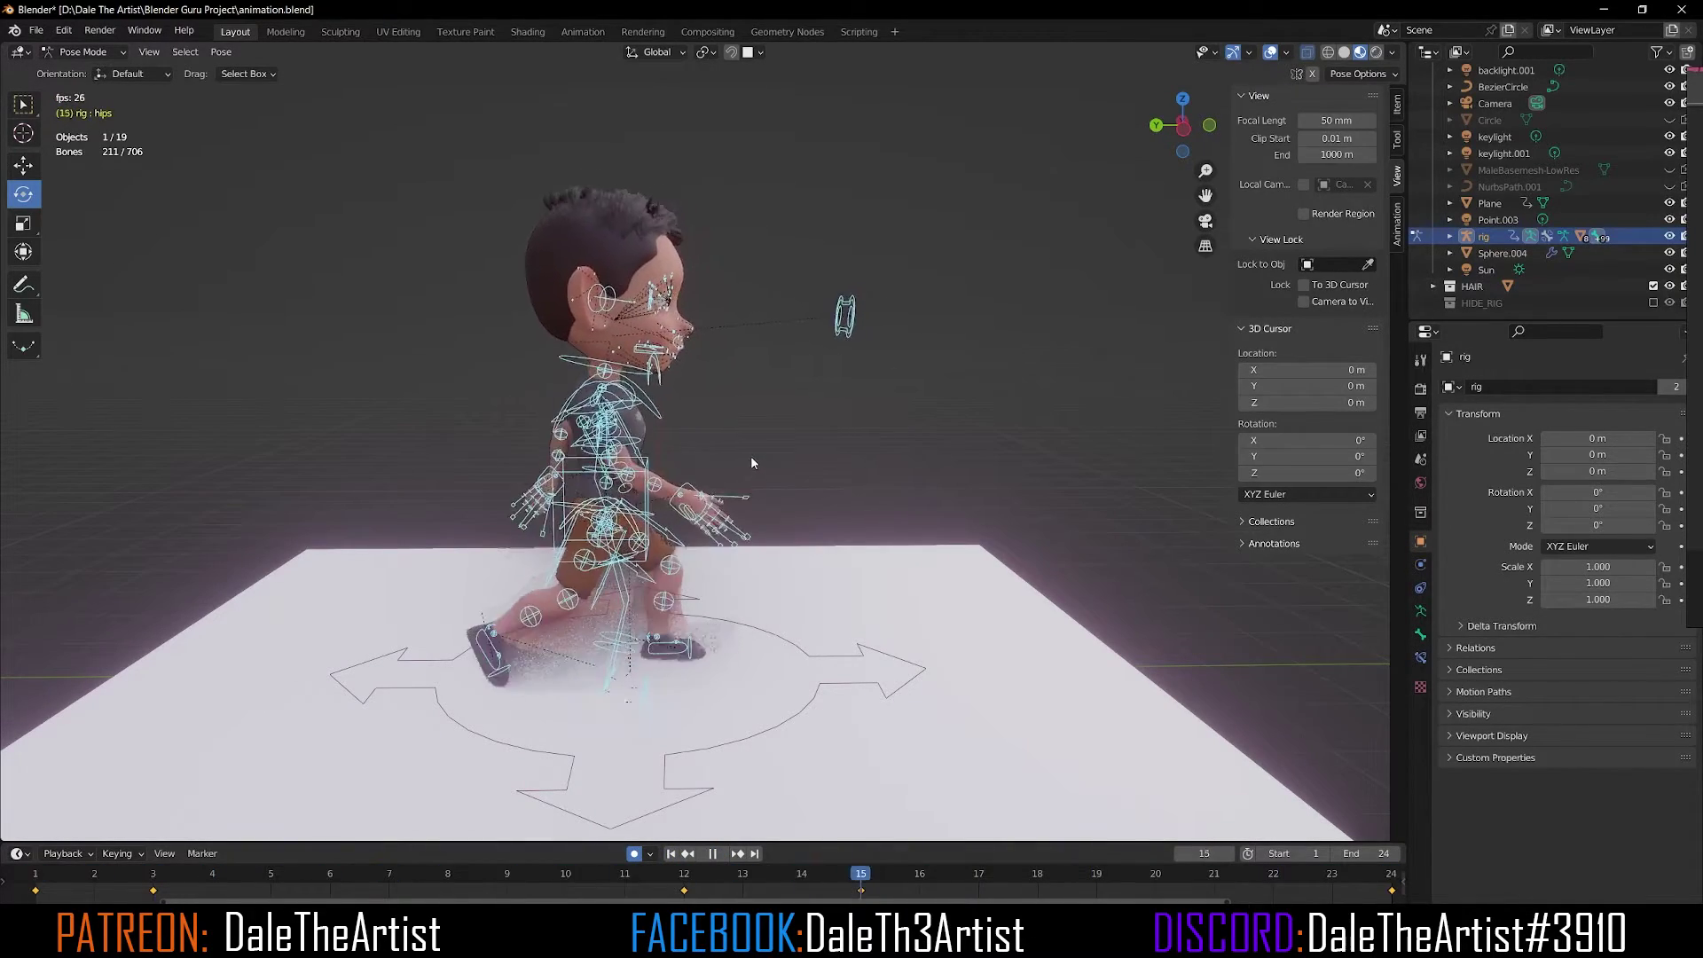
middle_drag(743, 455, 698, 731)
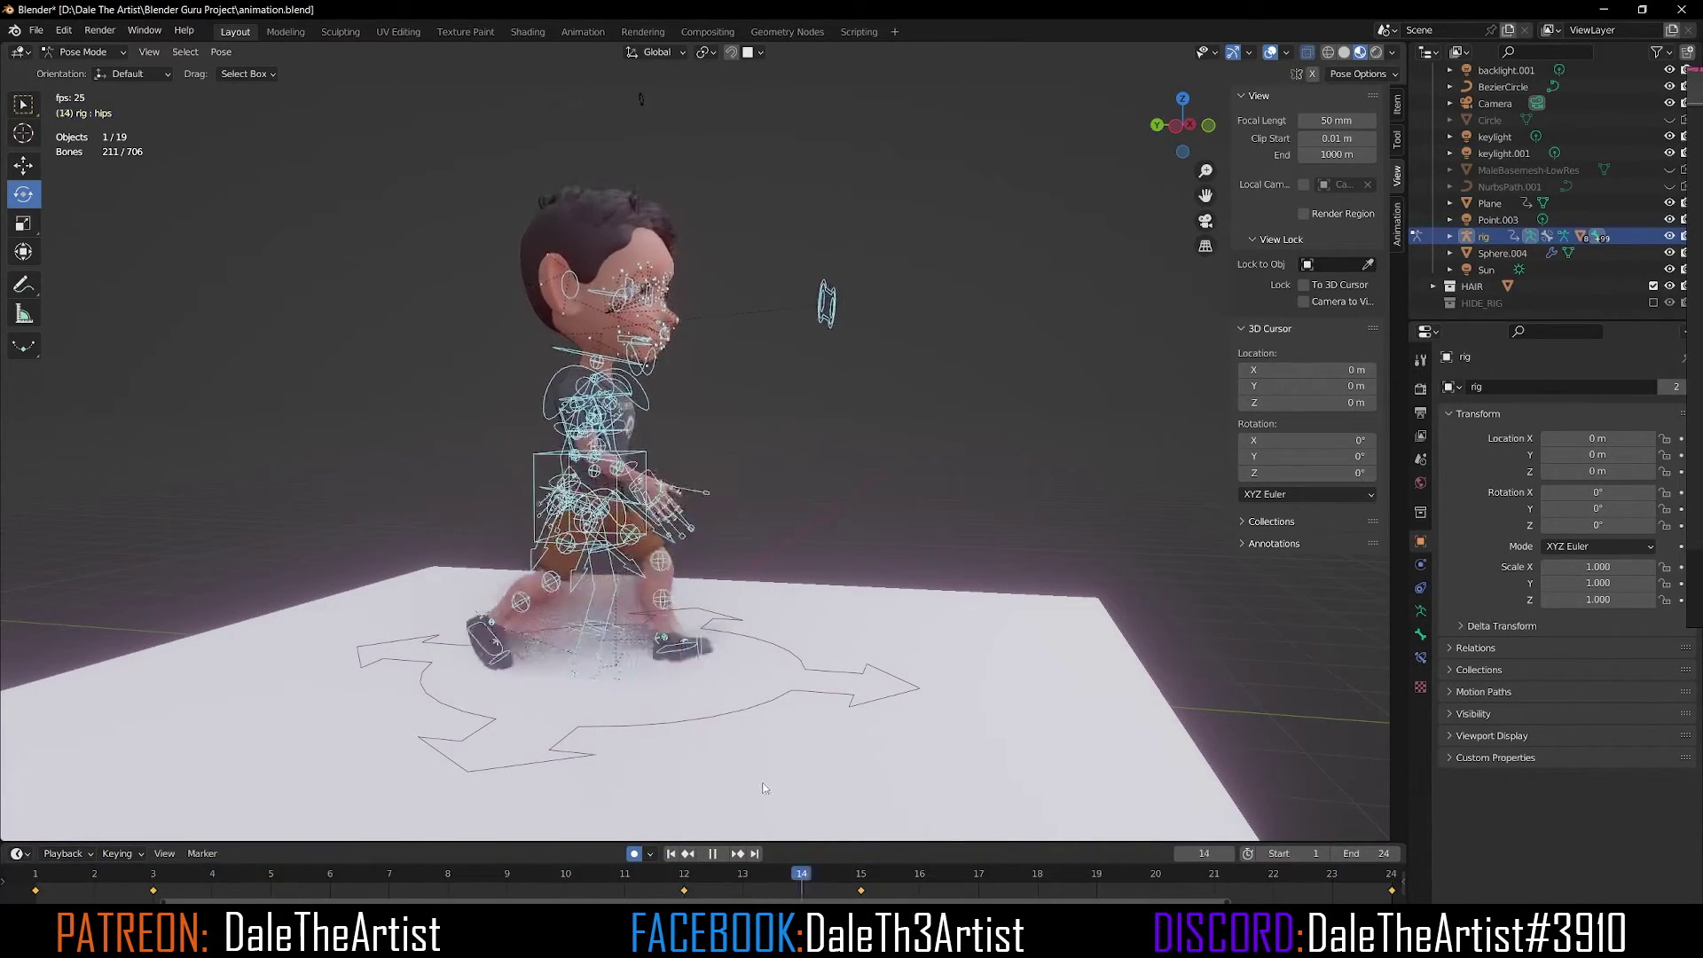
click(713, 854)
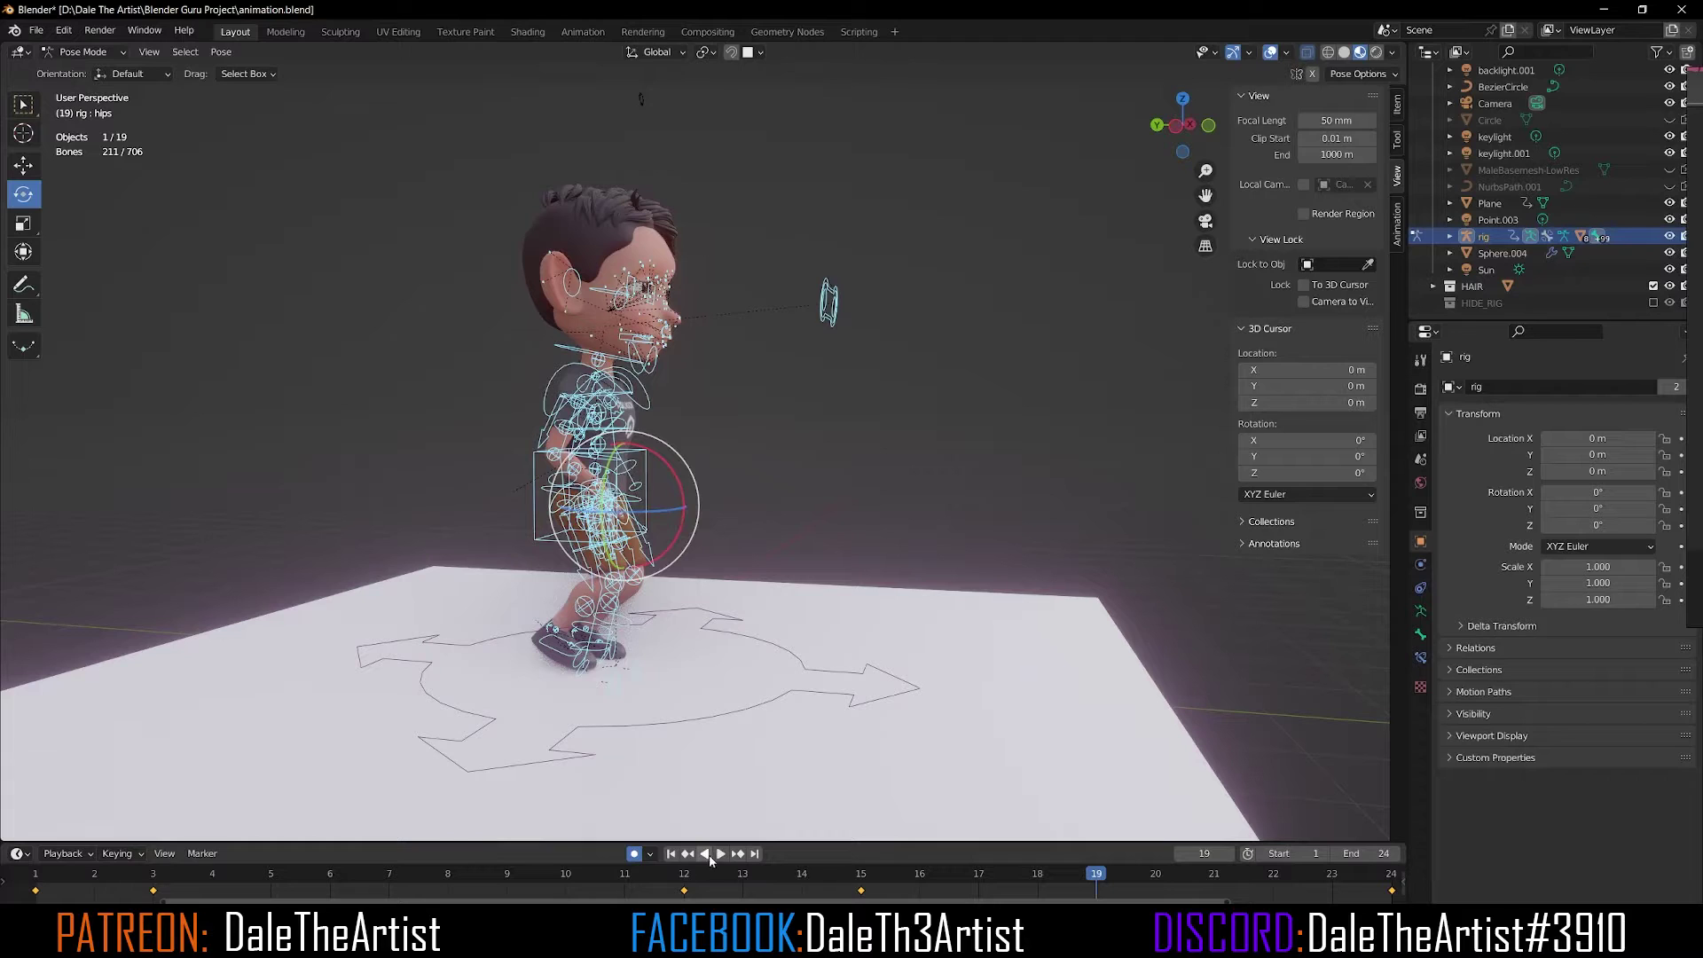
drag(538, 878, 332, 886)
scroll(683, 603, up, 4)
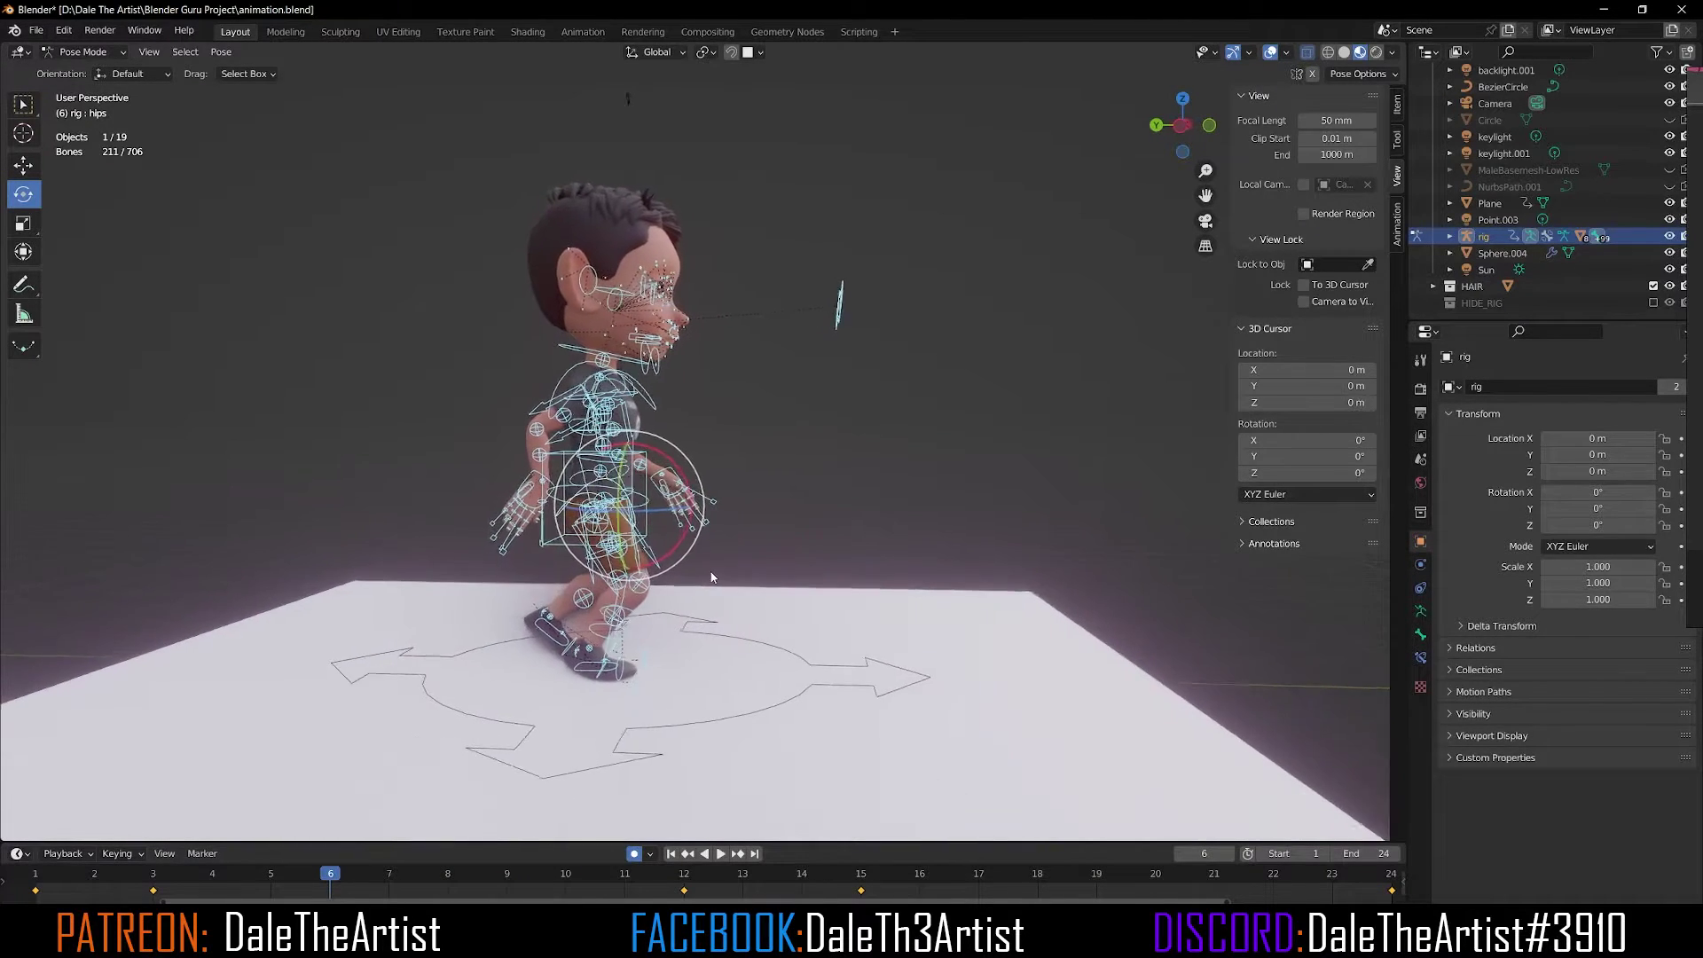
Raise the torso control 0.294 m along Z at frame 6.
key(alt+a)
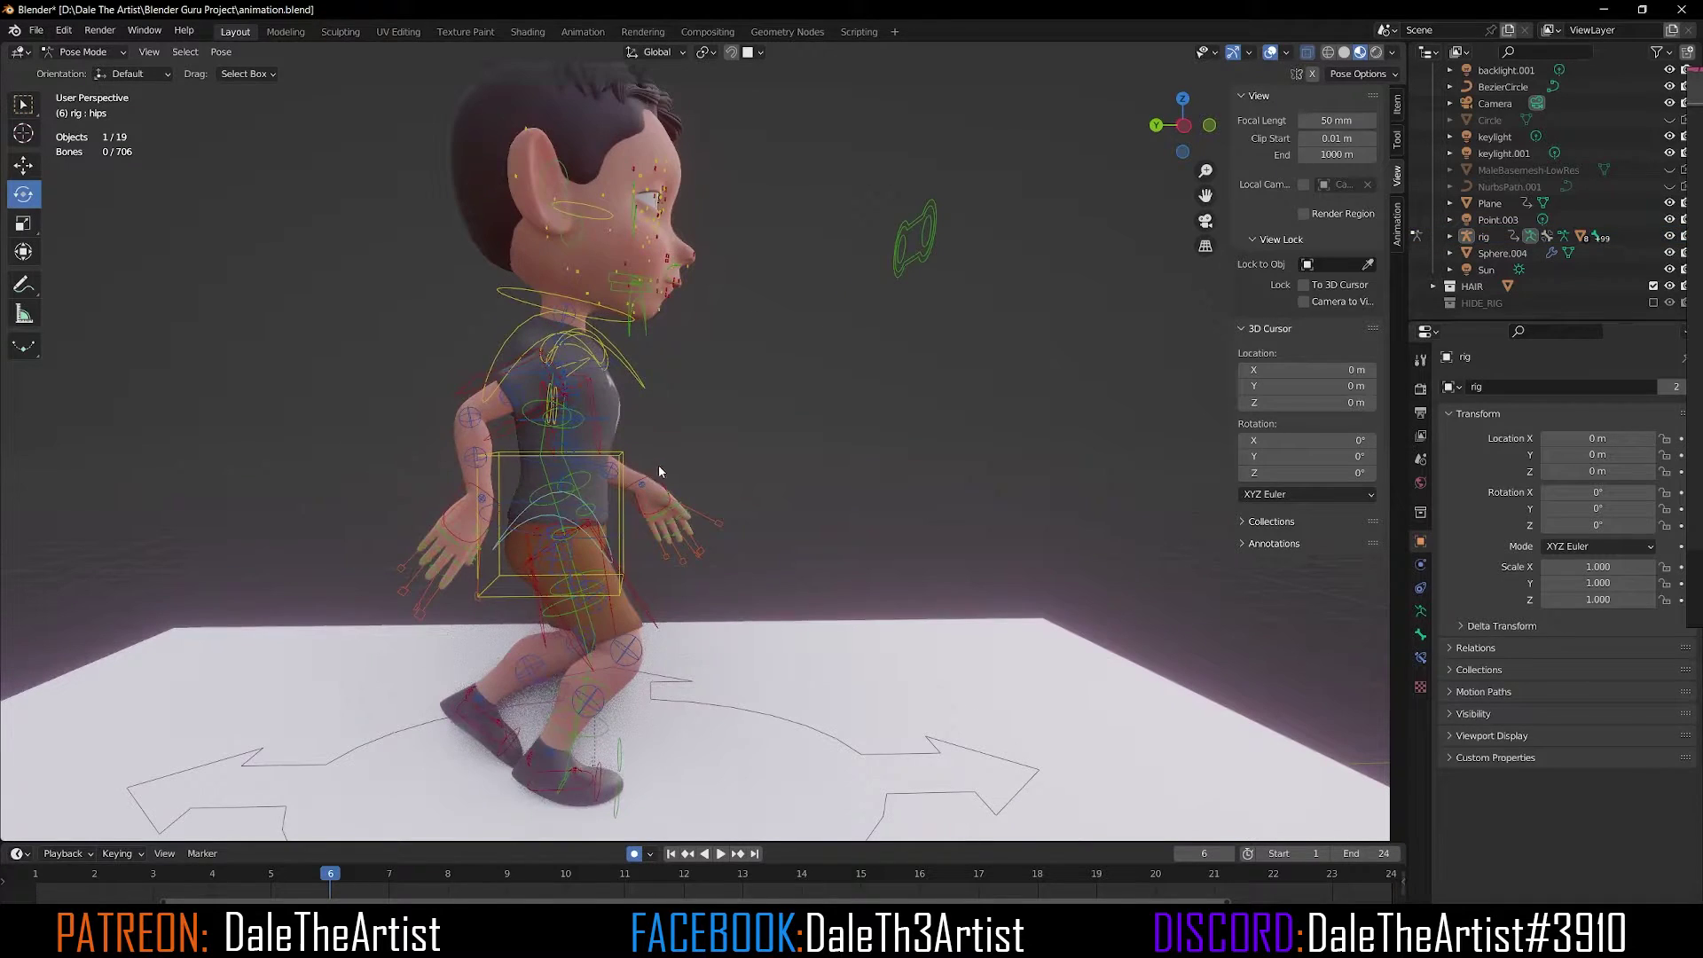
click(622, 519)
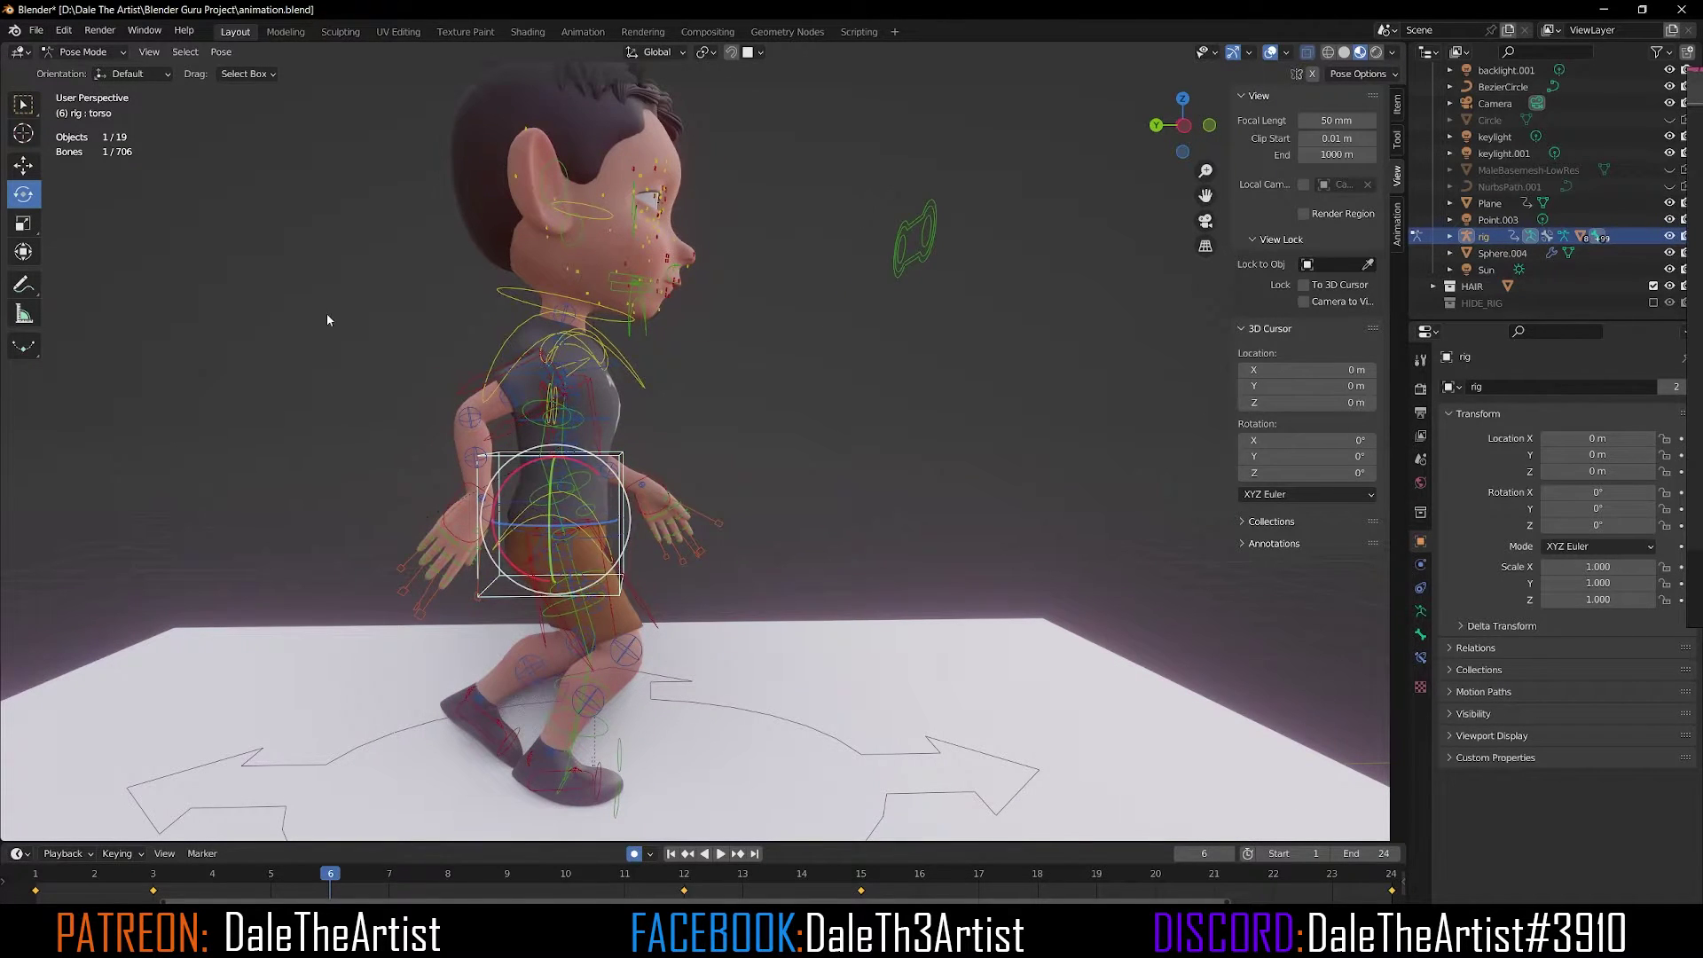
click(36, 170)
drag(559, 475, 538, 420)
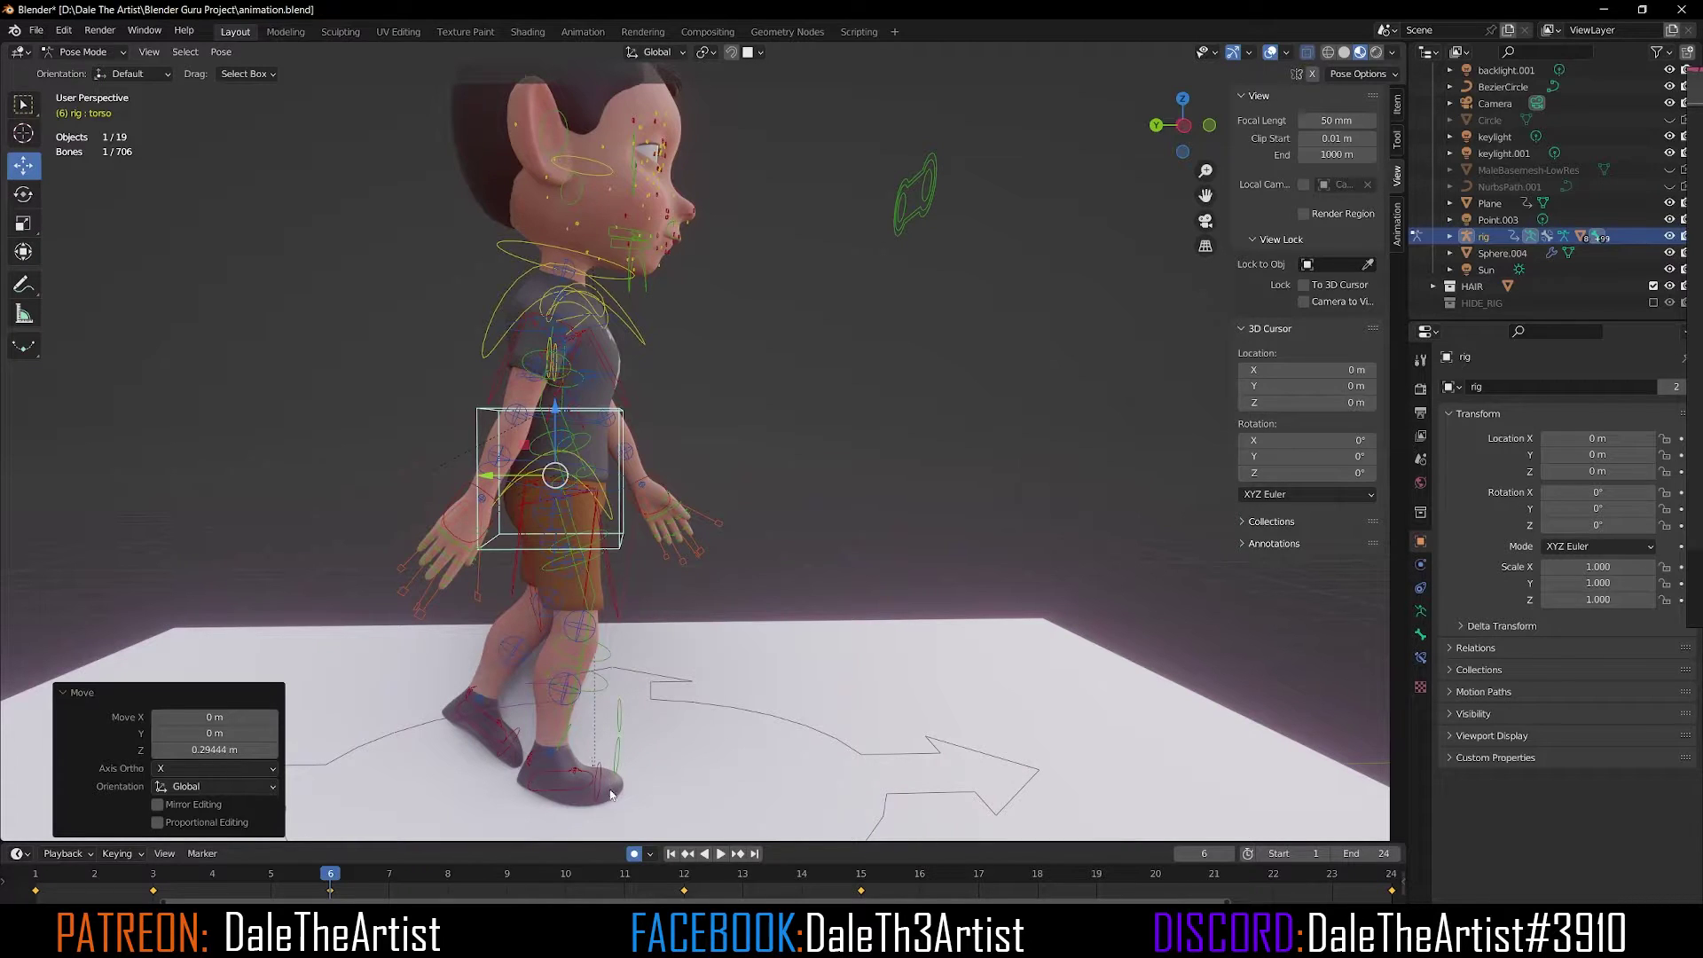
click(562, 786)
middle_drag(565, 788, 584, 752)
scroll(584, 753, up, 2)
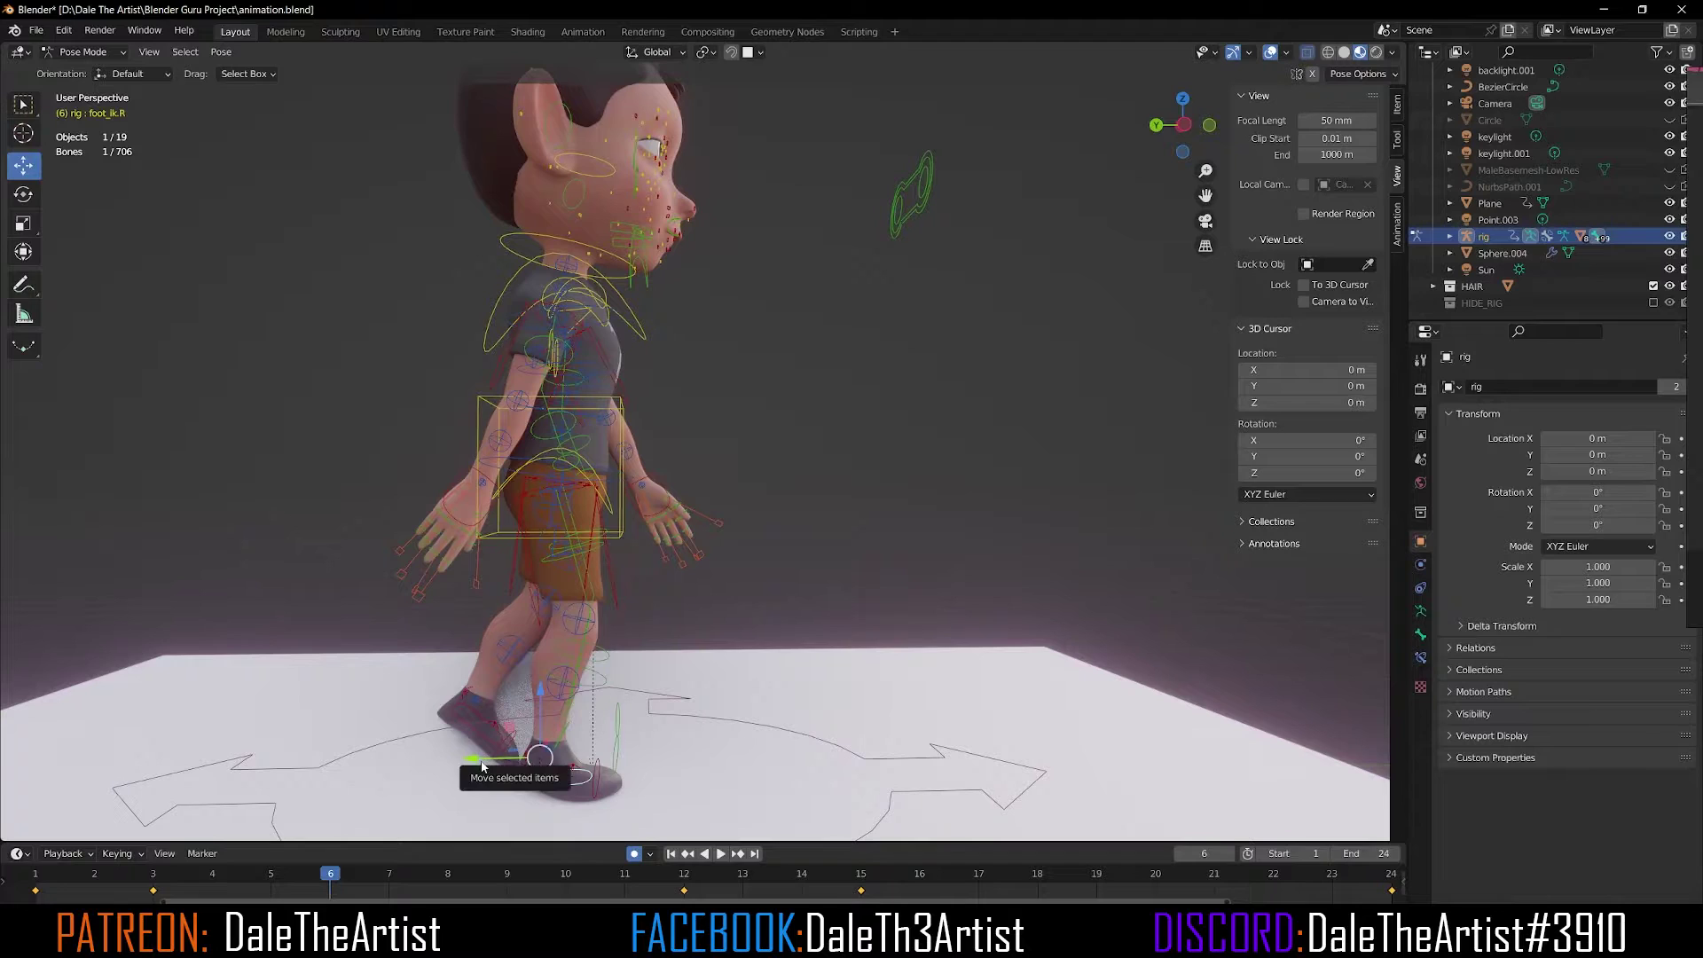
Nudge the right foot control foot_ik.R to a new position.
key(g)
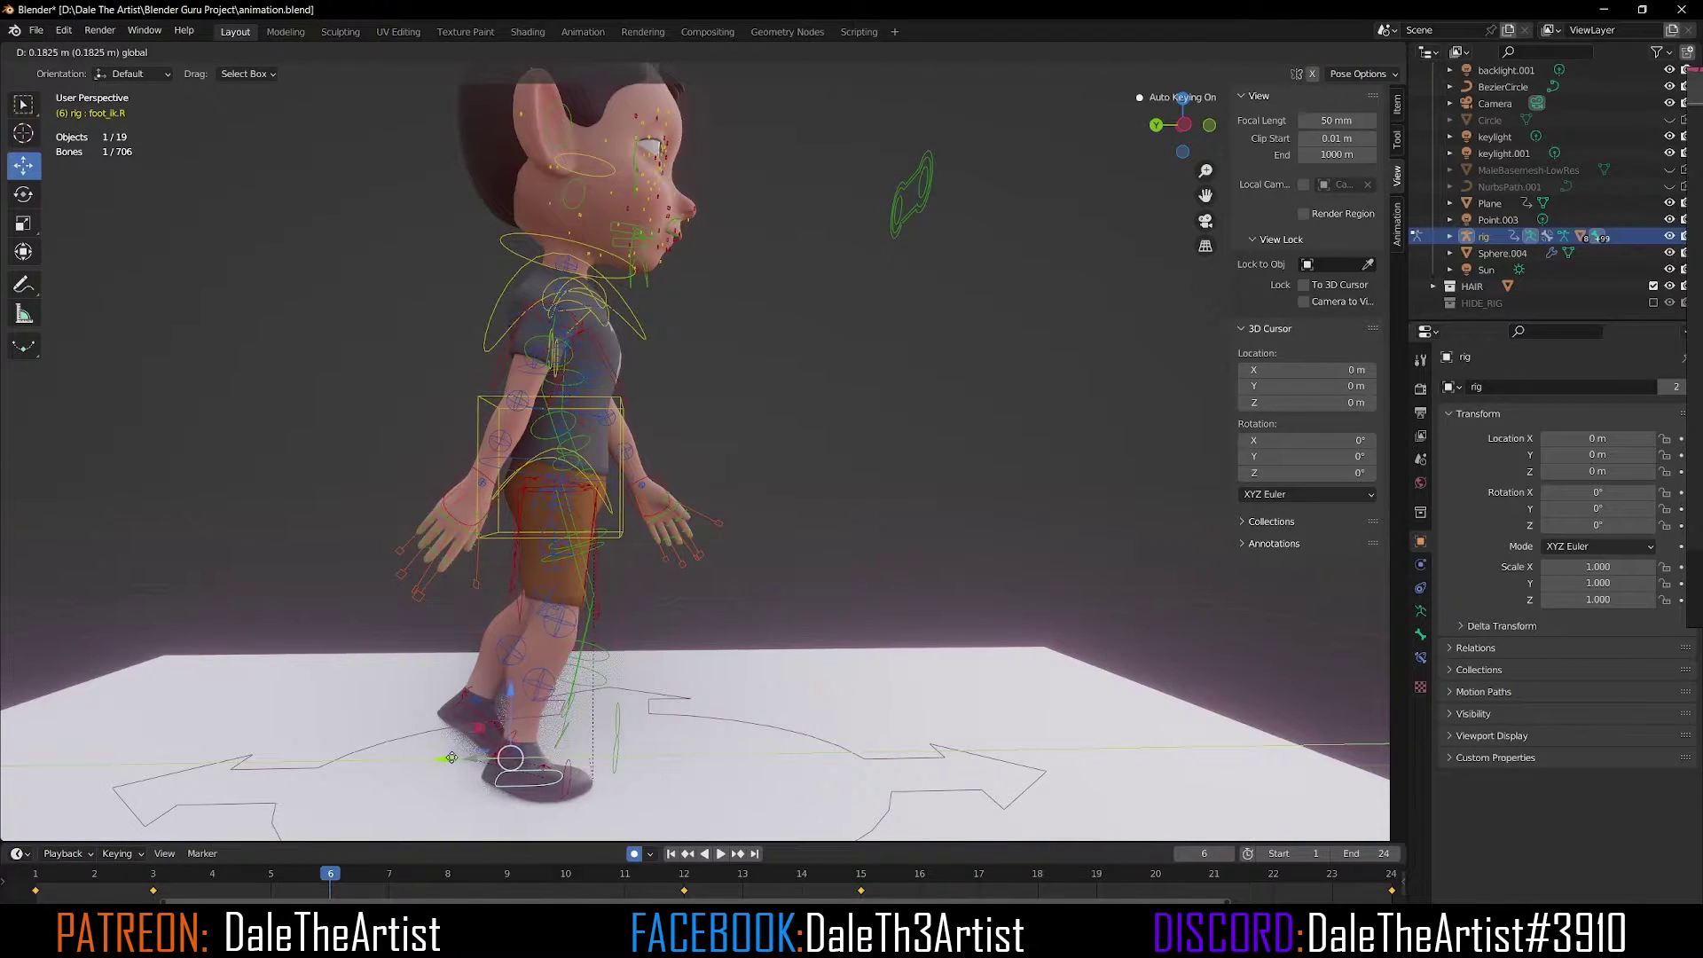
click(459, 757)
middle_drag(513, 753, 618, 659)
scroll(618, 658, up, 2)
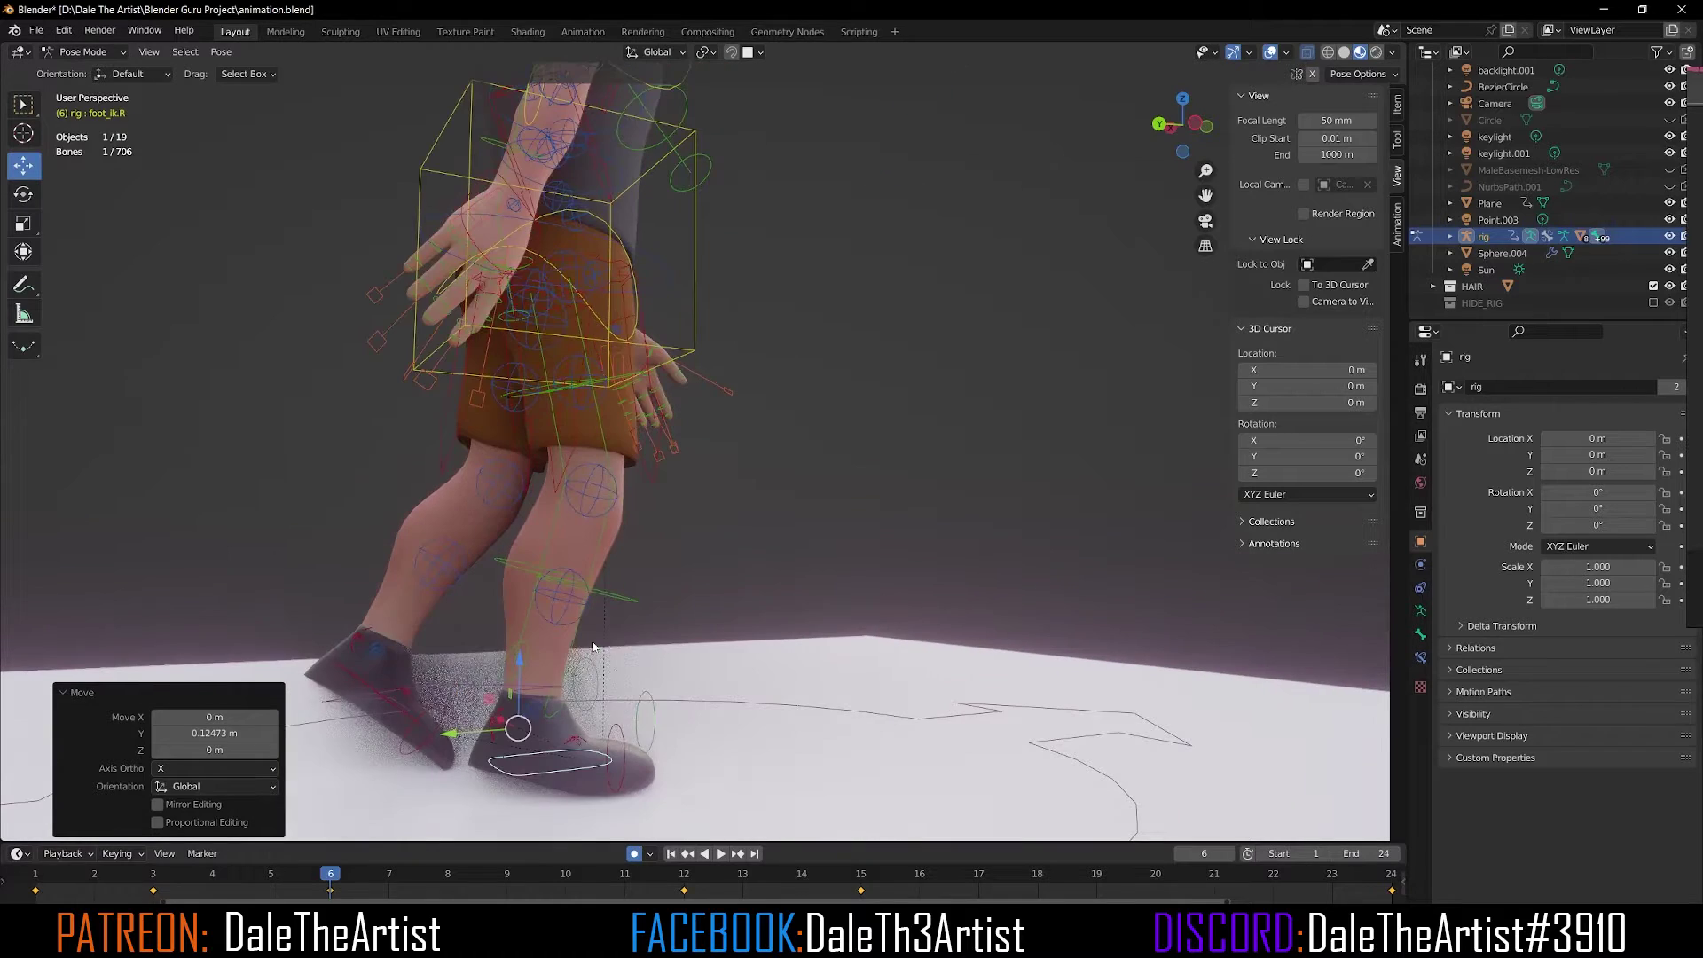
Tilt the left foot control about 38 degrees.
click(516, 721)
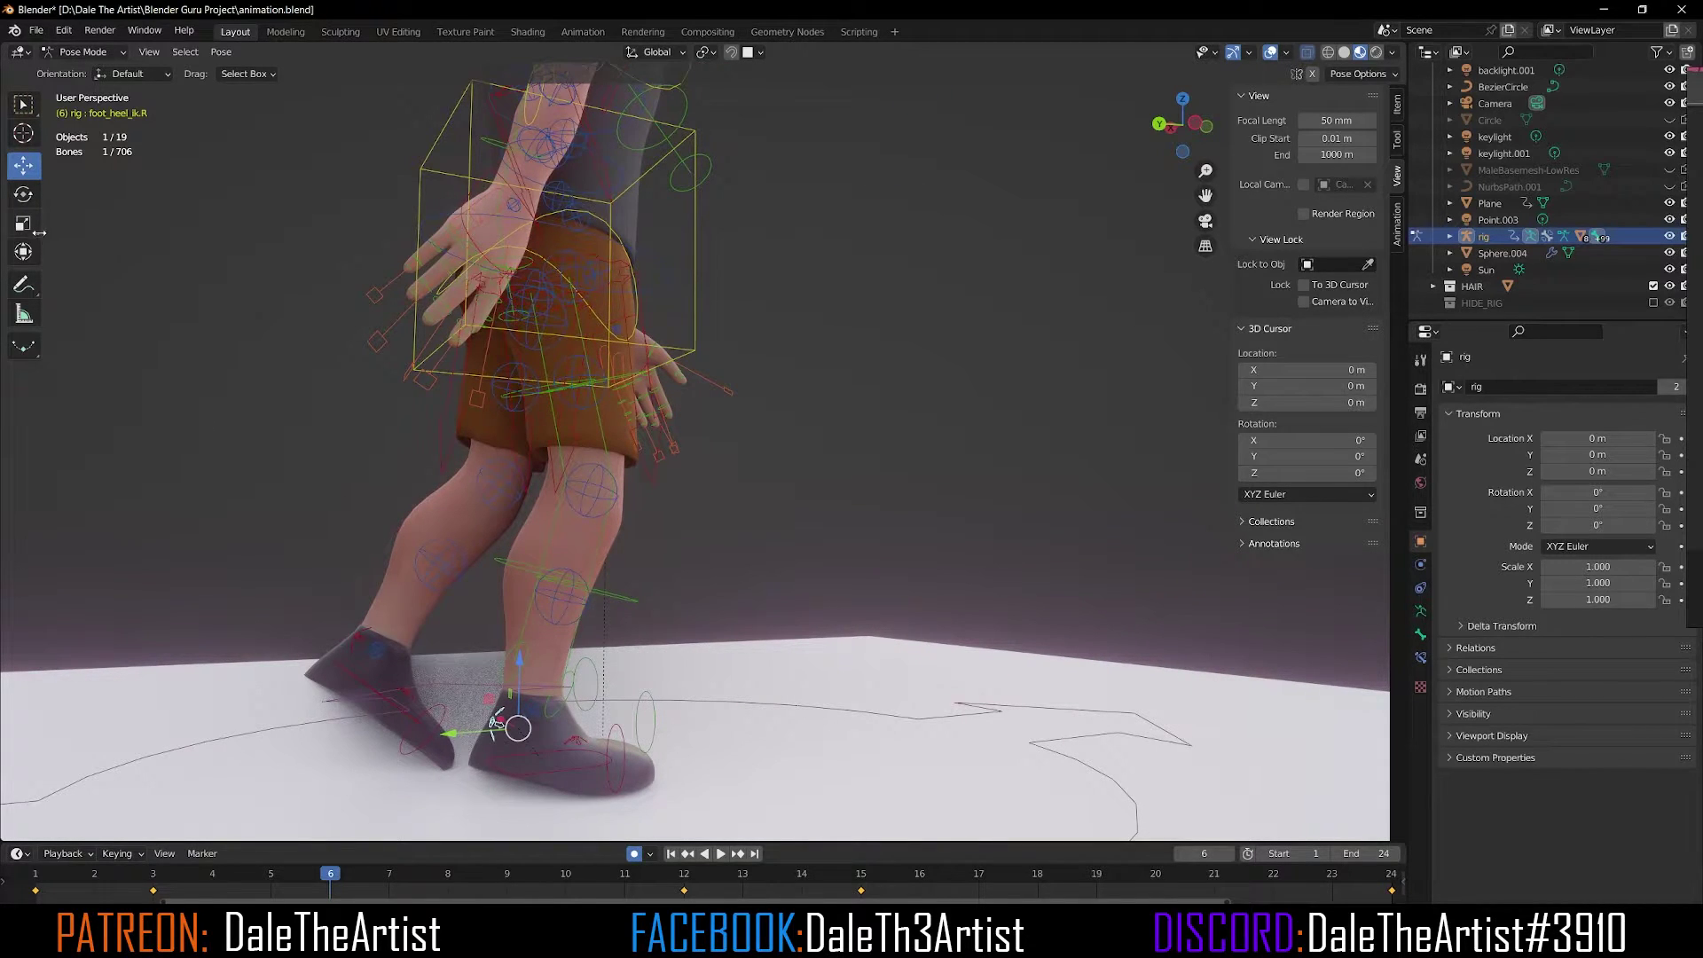
click(23, 194)
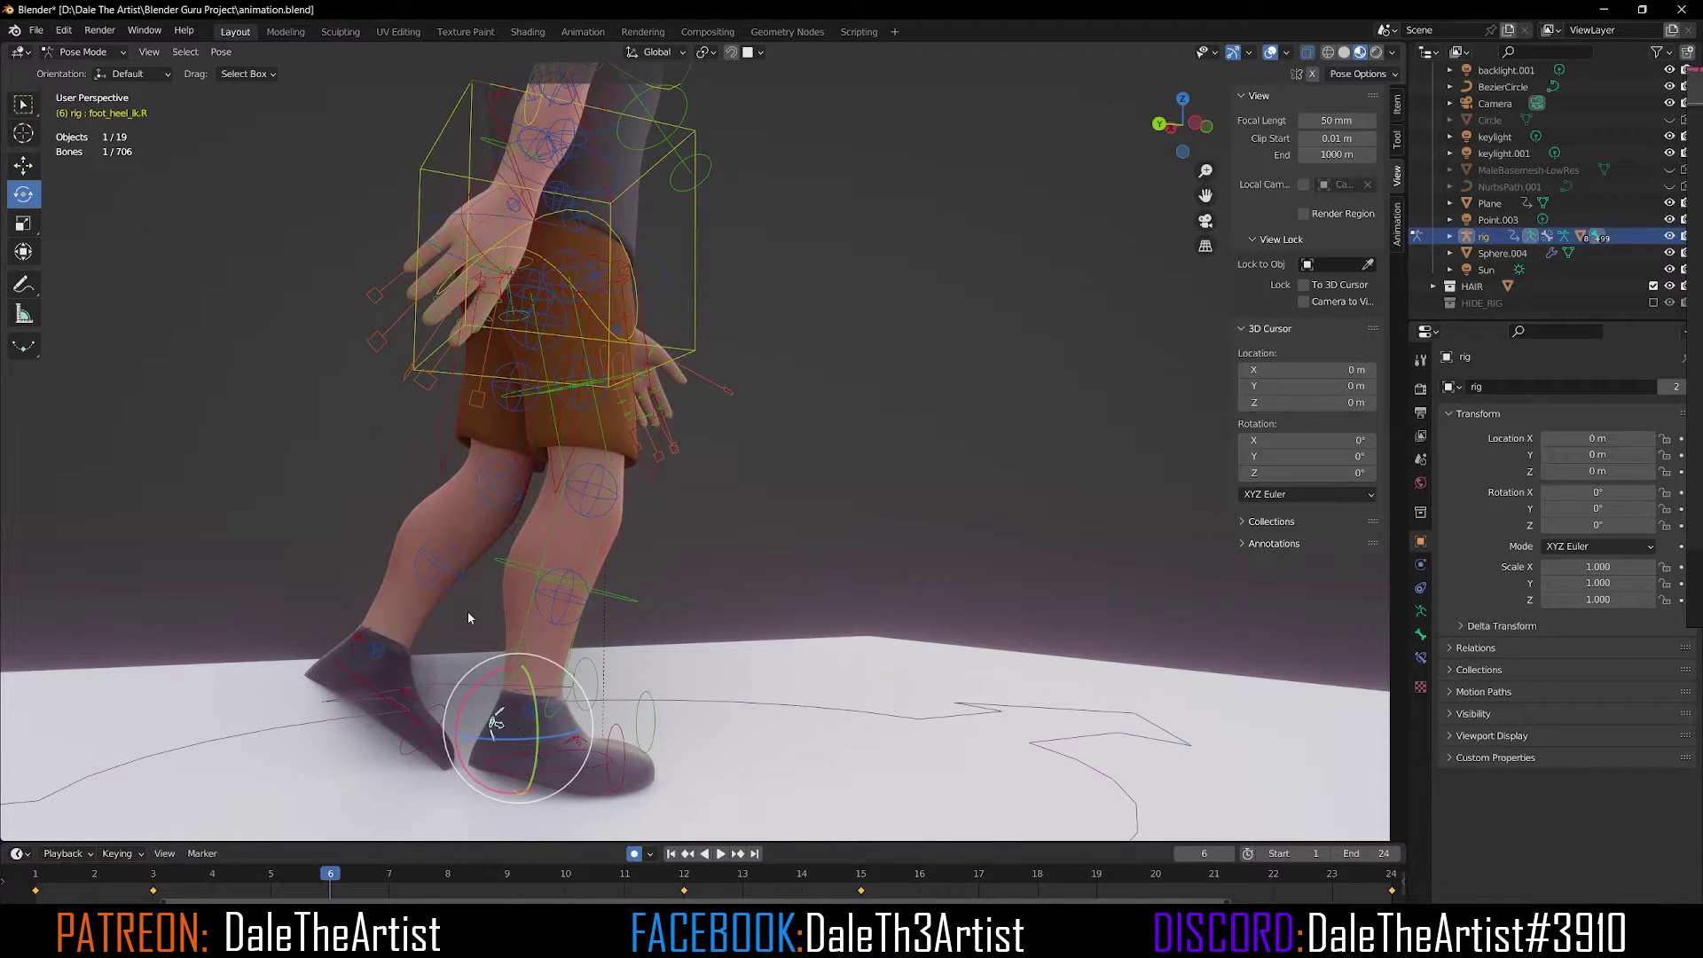
middle_drag(518, 567, 548, 625)
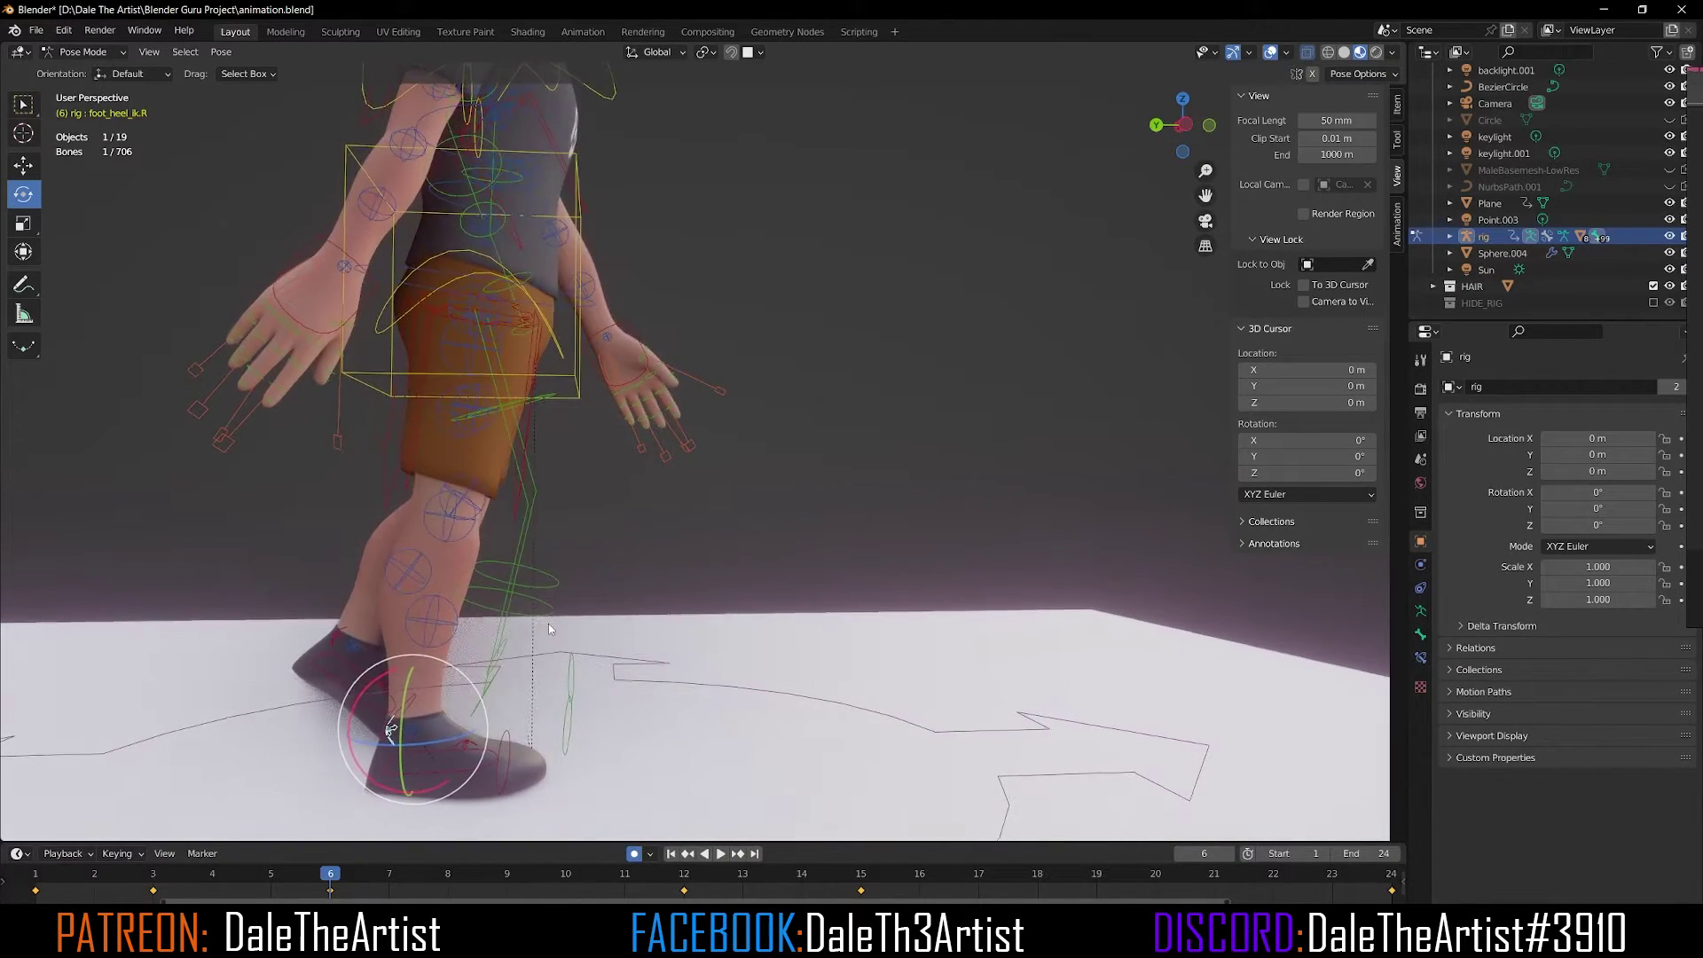
click(327, 669)
middle_drag(326, 669, 358, 592)
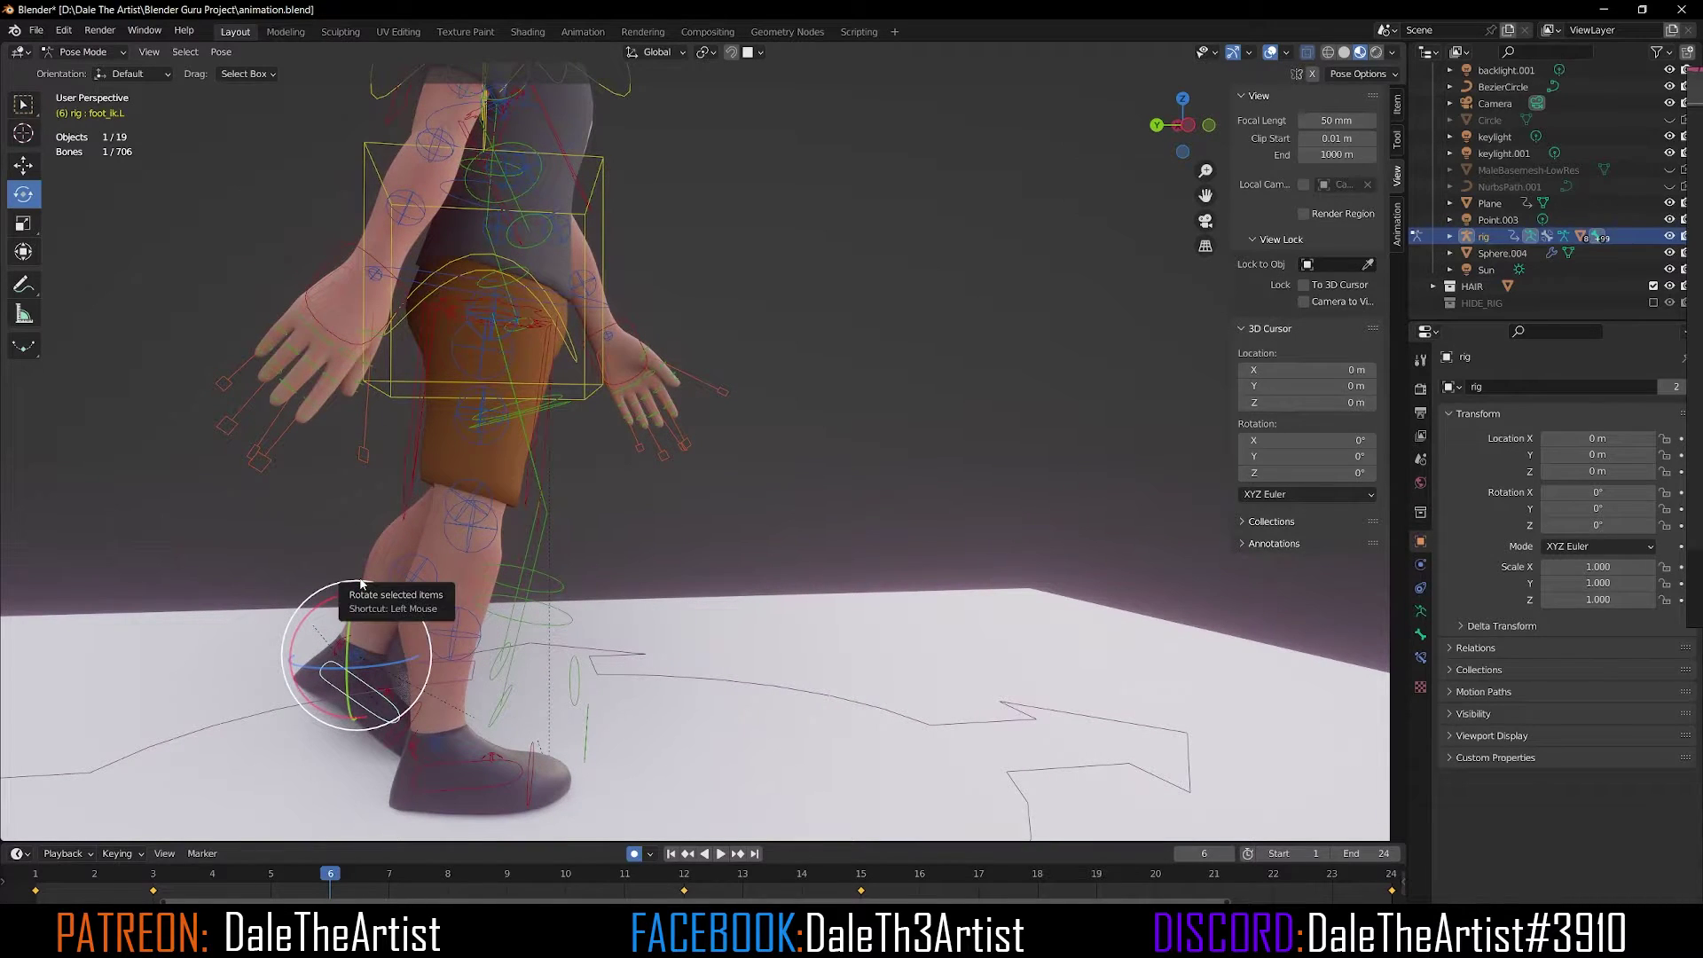
drag(361, 583, 401, 612)
Lift the left foot 0.222 m along Z.
click(355, 637)
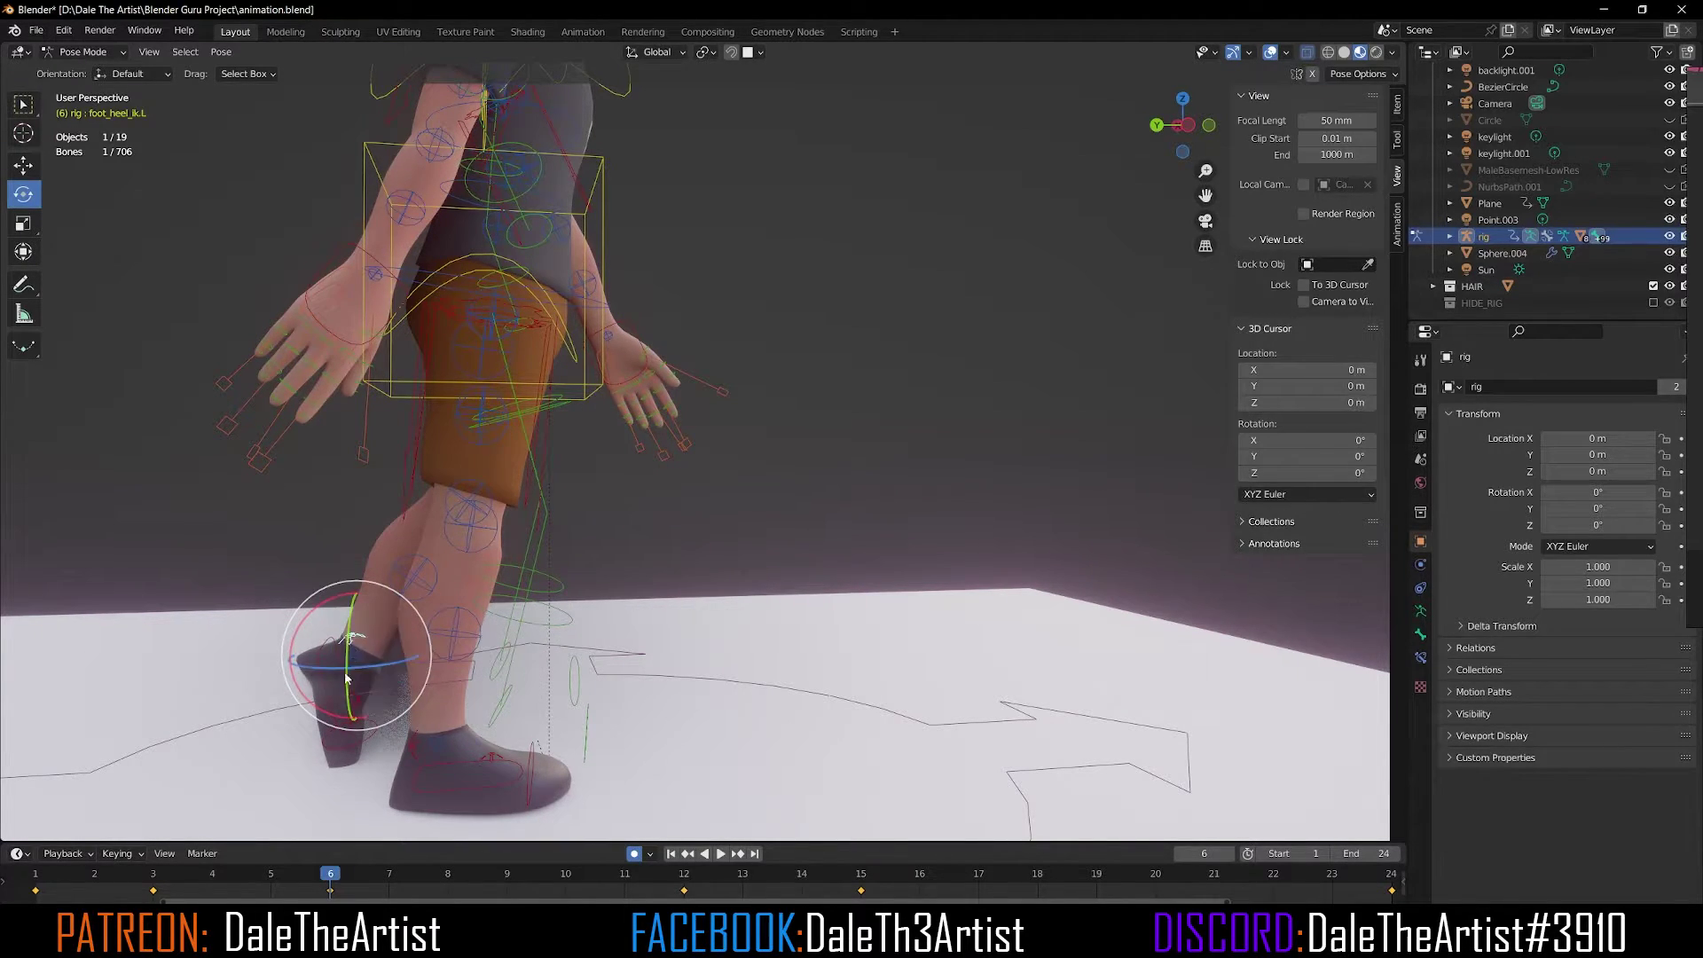
click(332, 648)
key(g)
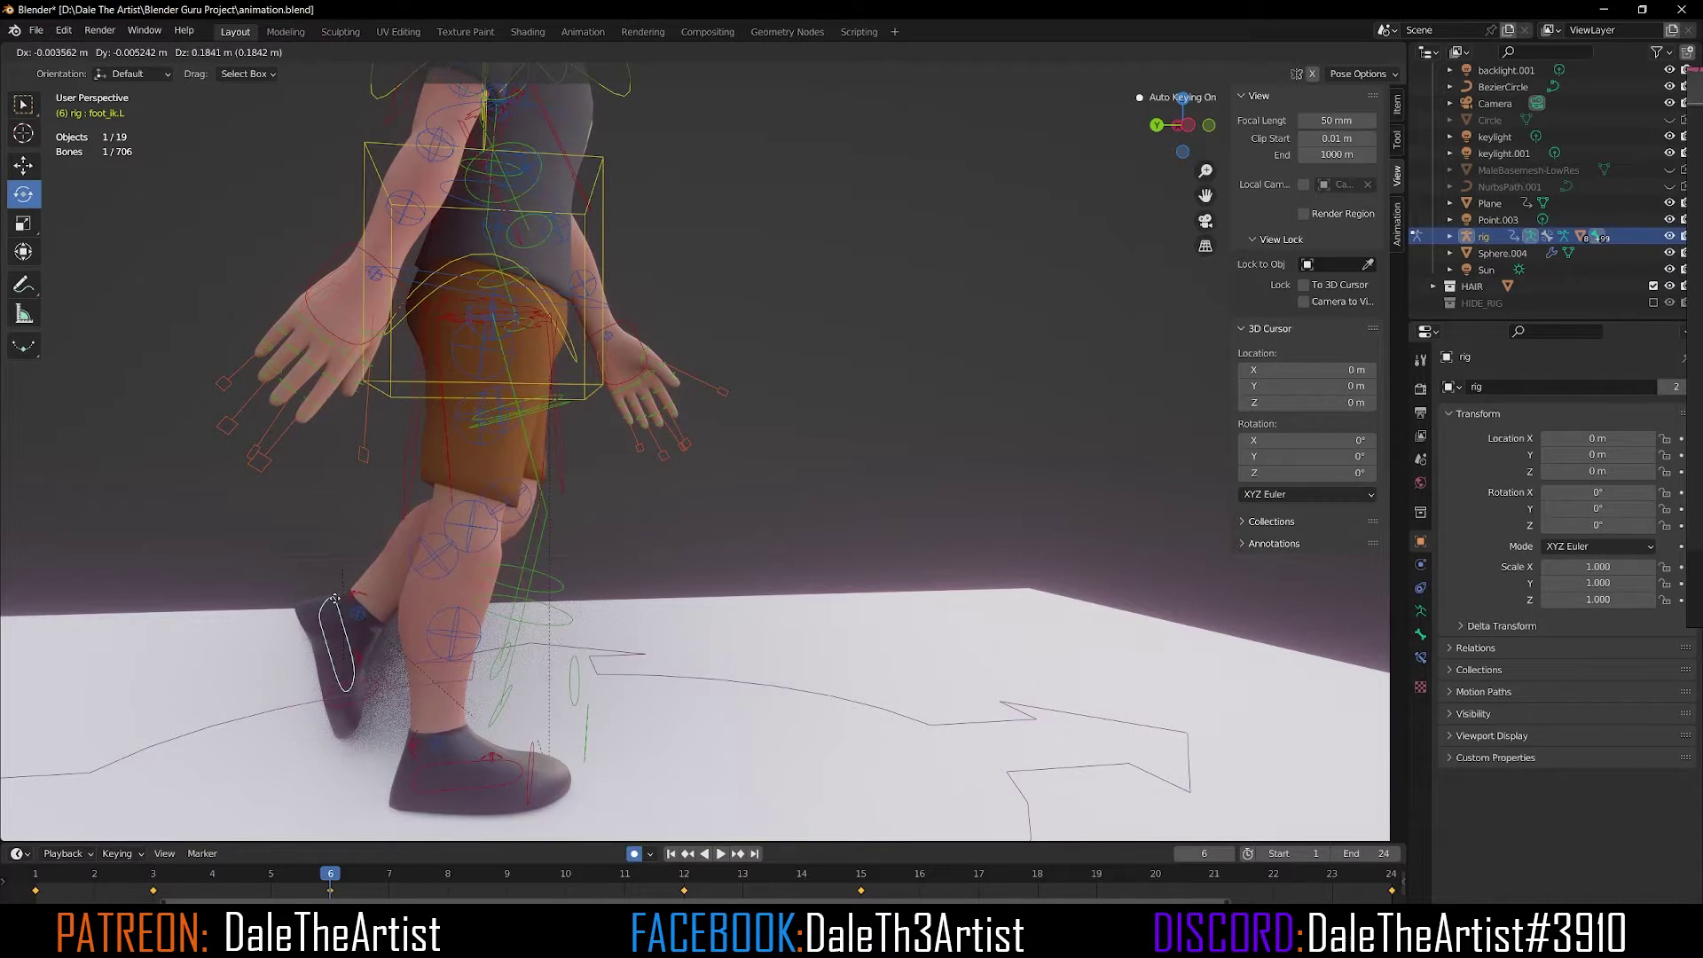
click(336, 594)
middle_drag(336, 594, 464, 415)
Rotate the right hand -13°, move it, then rotate it about -20° more.
click(464, 416)
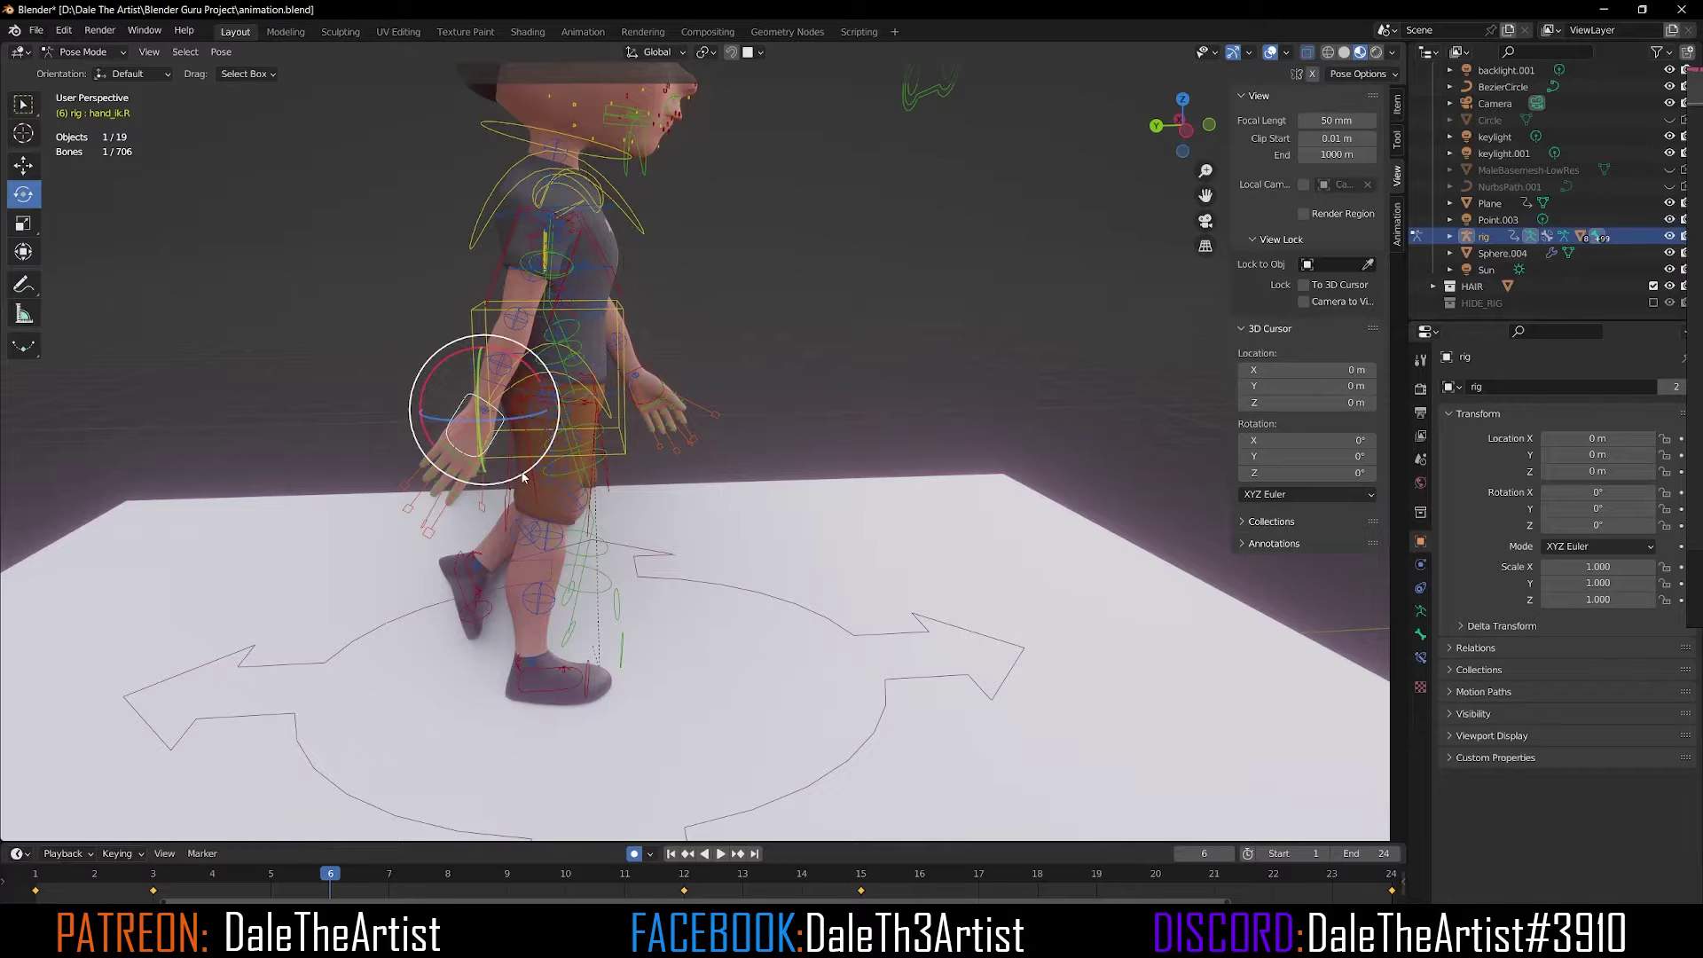
drag(506, 461, 532, 464)
drag(537, 461, 542, 464)
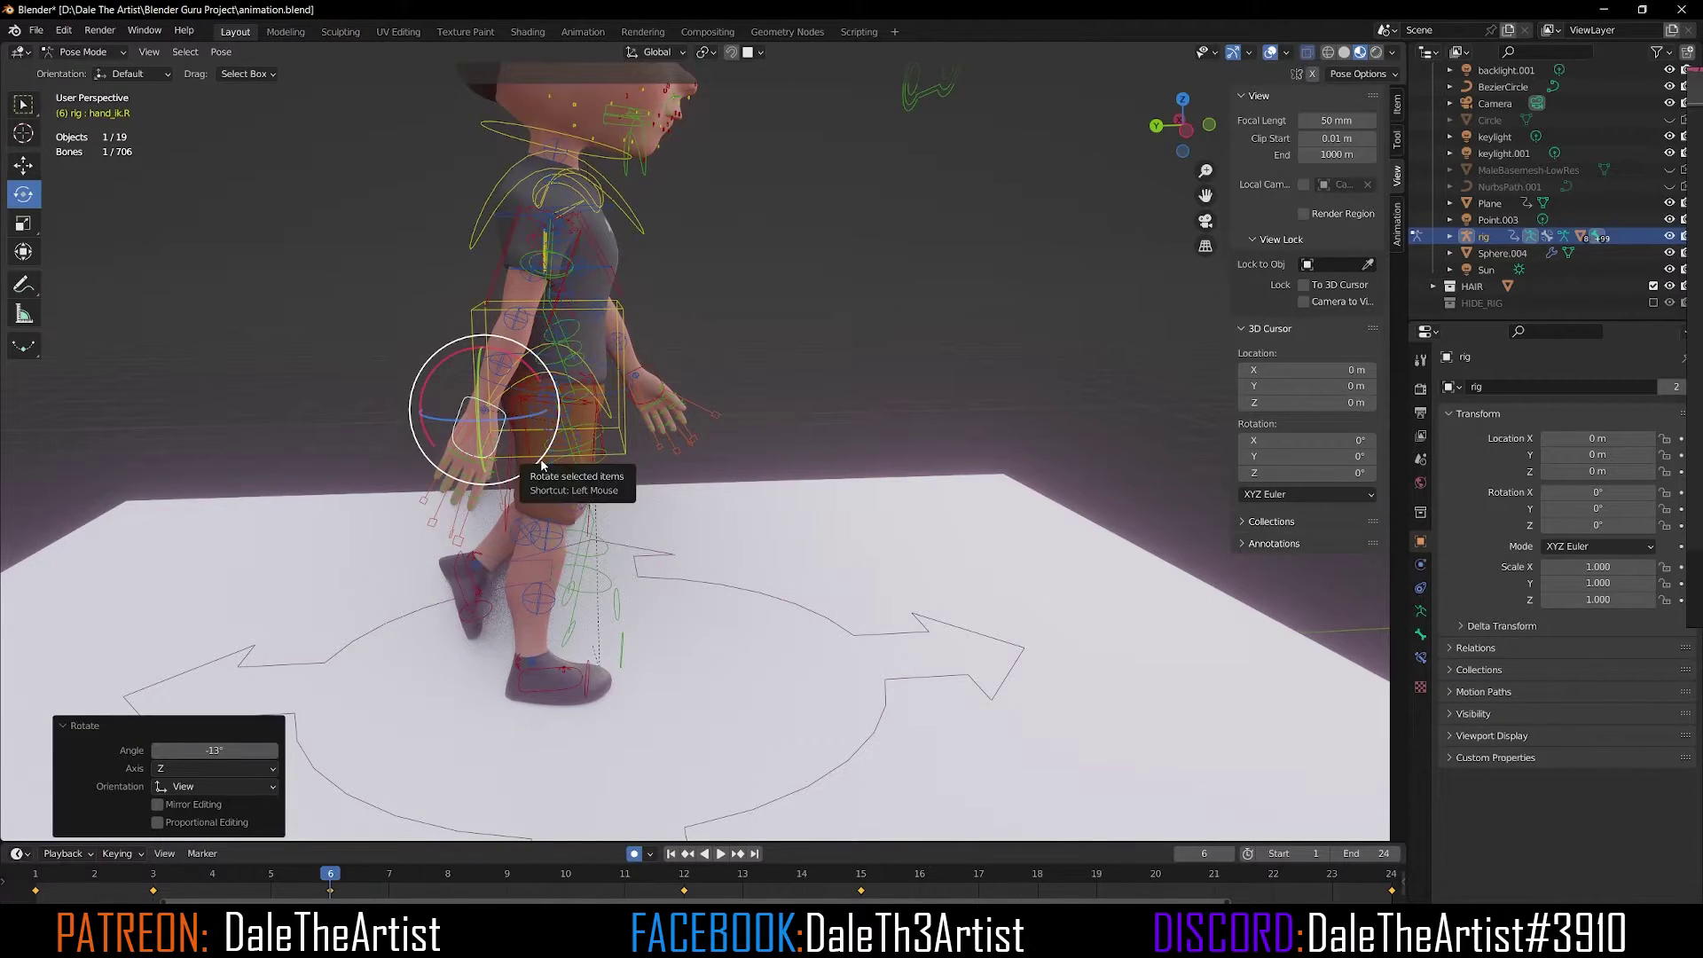
key(g)
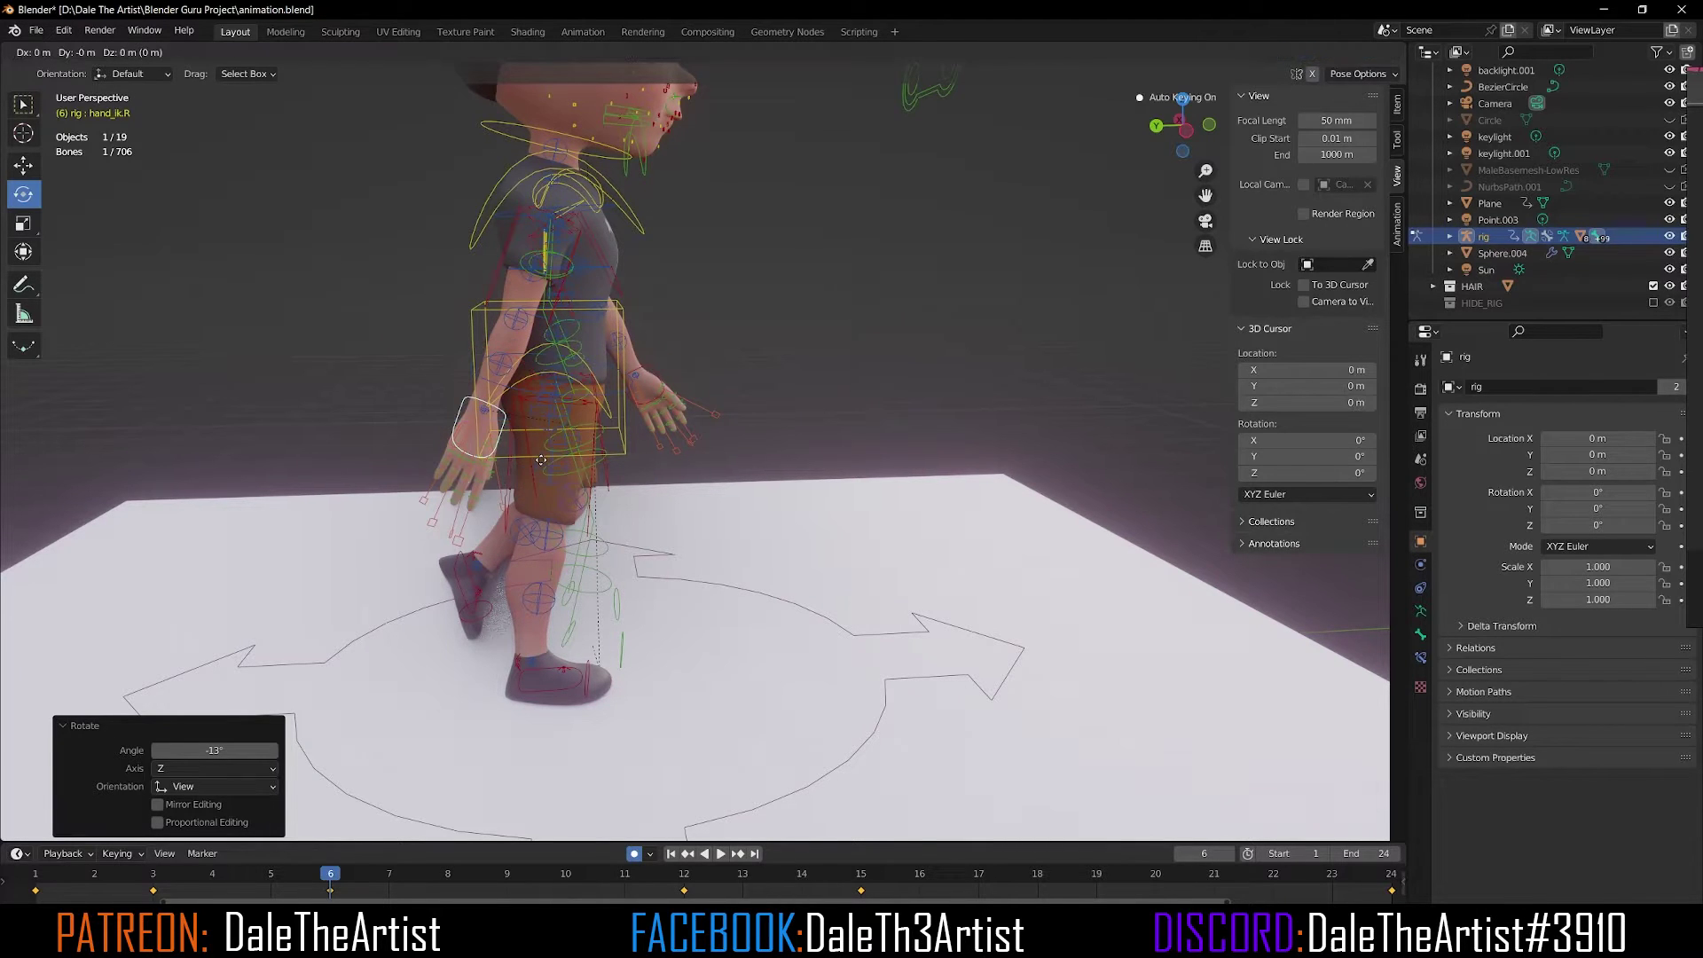
click(616, 460)
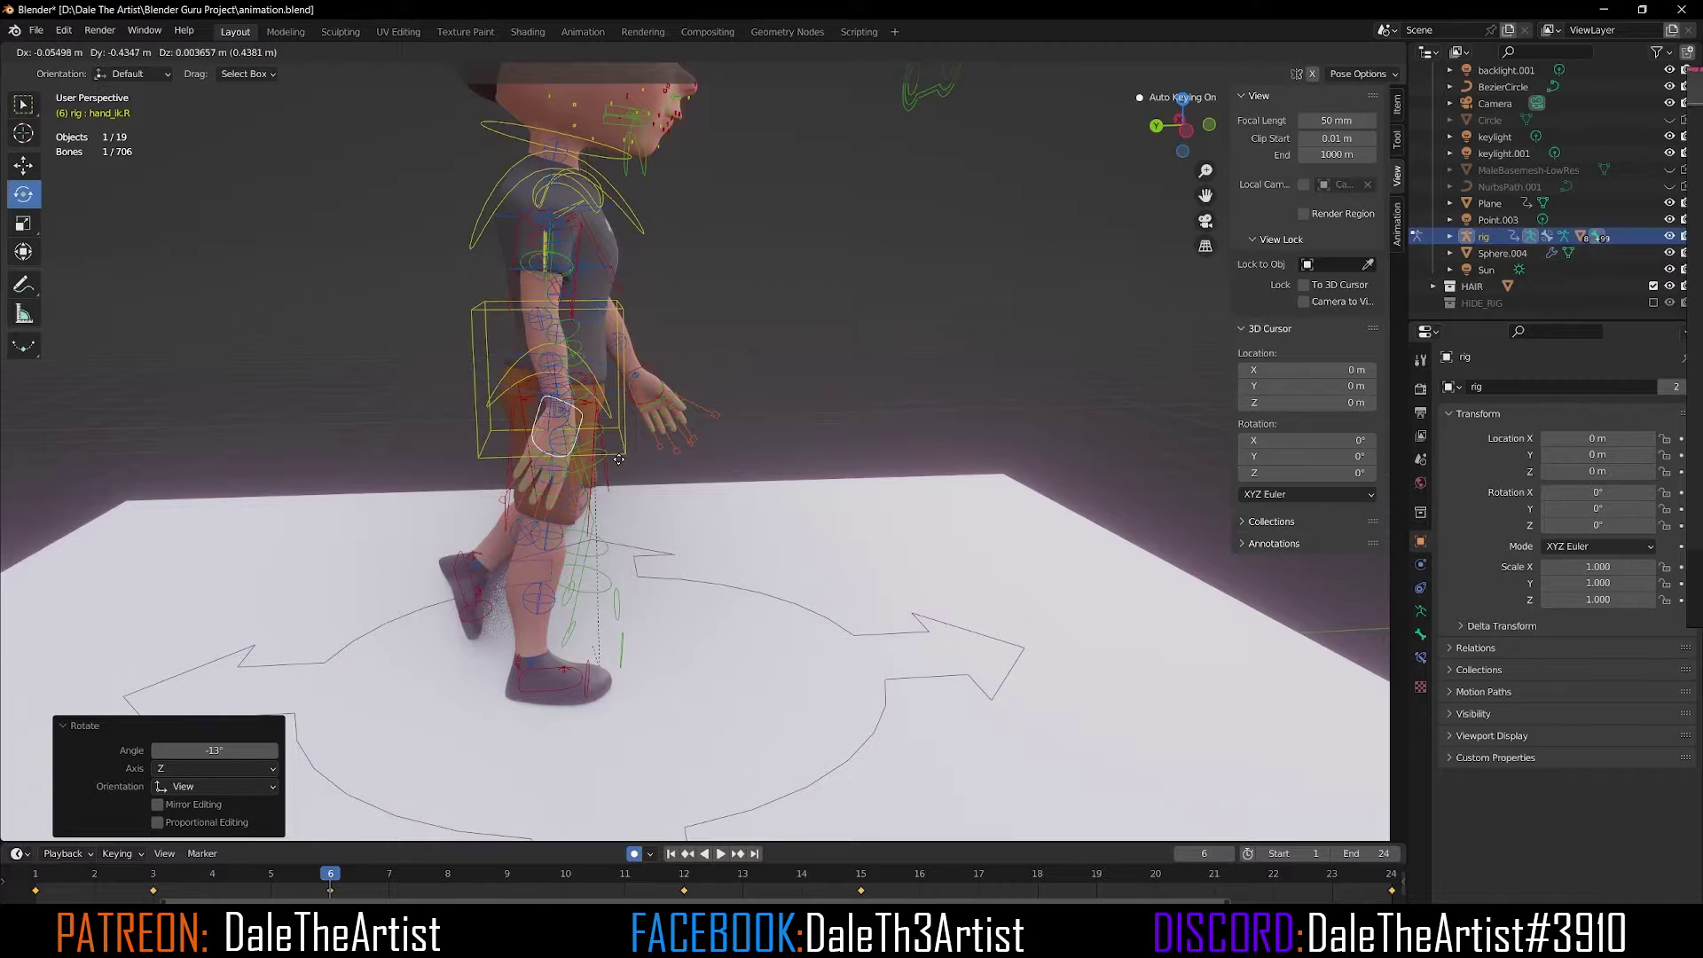
scroll(512, 451, up, 3)
scroll(513, 451, down, 2)
middle_drag(513, 450, 364, 421)
drag(364, 421, 304, 406)
Move the left hand twice, ending -0.131 m along X and 0.030 m up.
click(644, 332)
middle_drag(644, 332, 686, 363)
key(g)
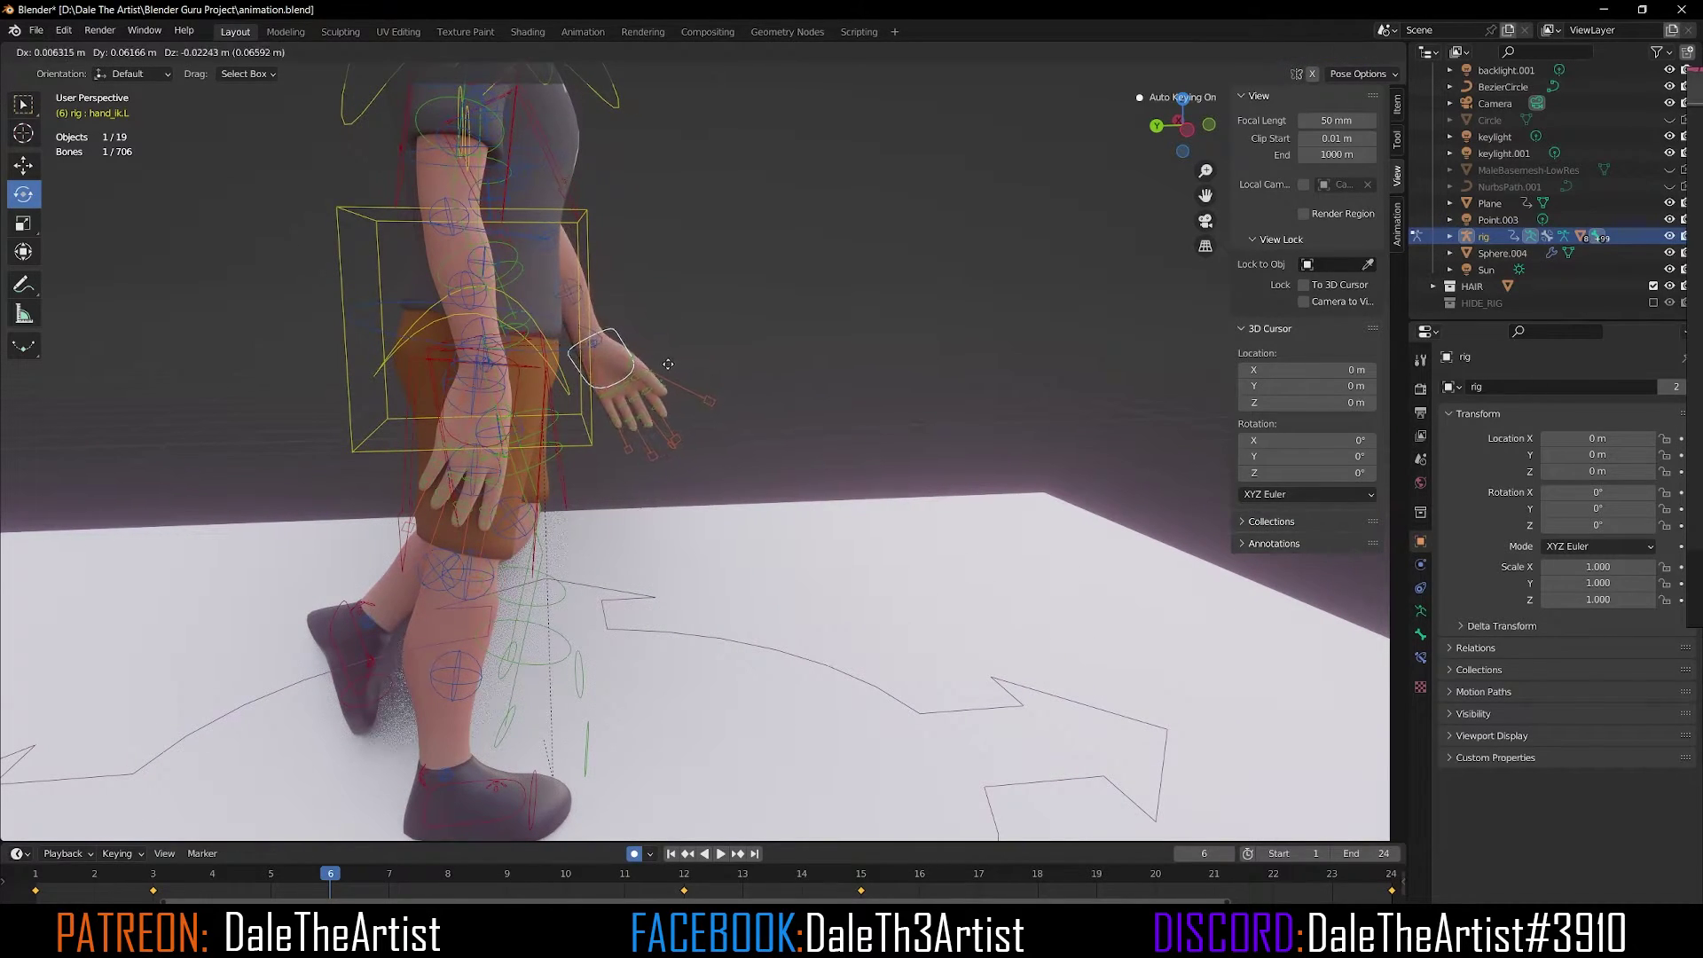
click(615, 369)
middle_drag(619, 366, 471, 384)
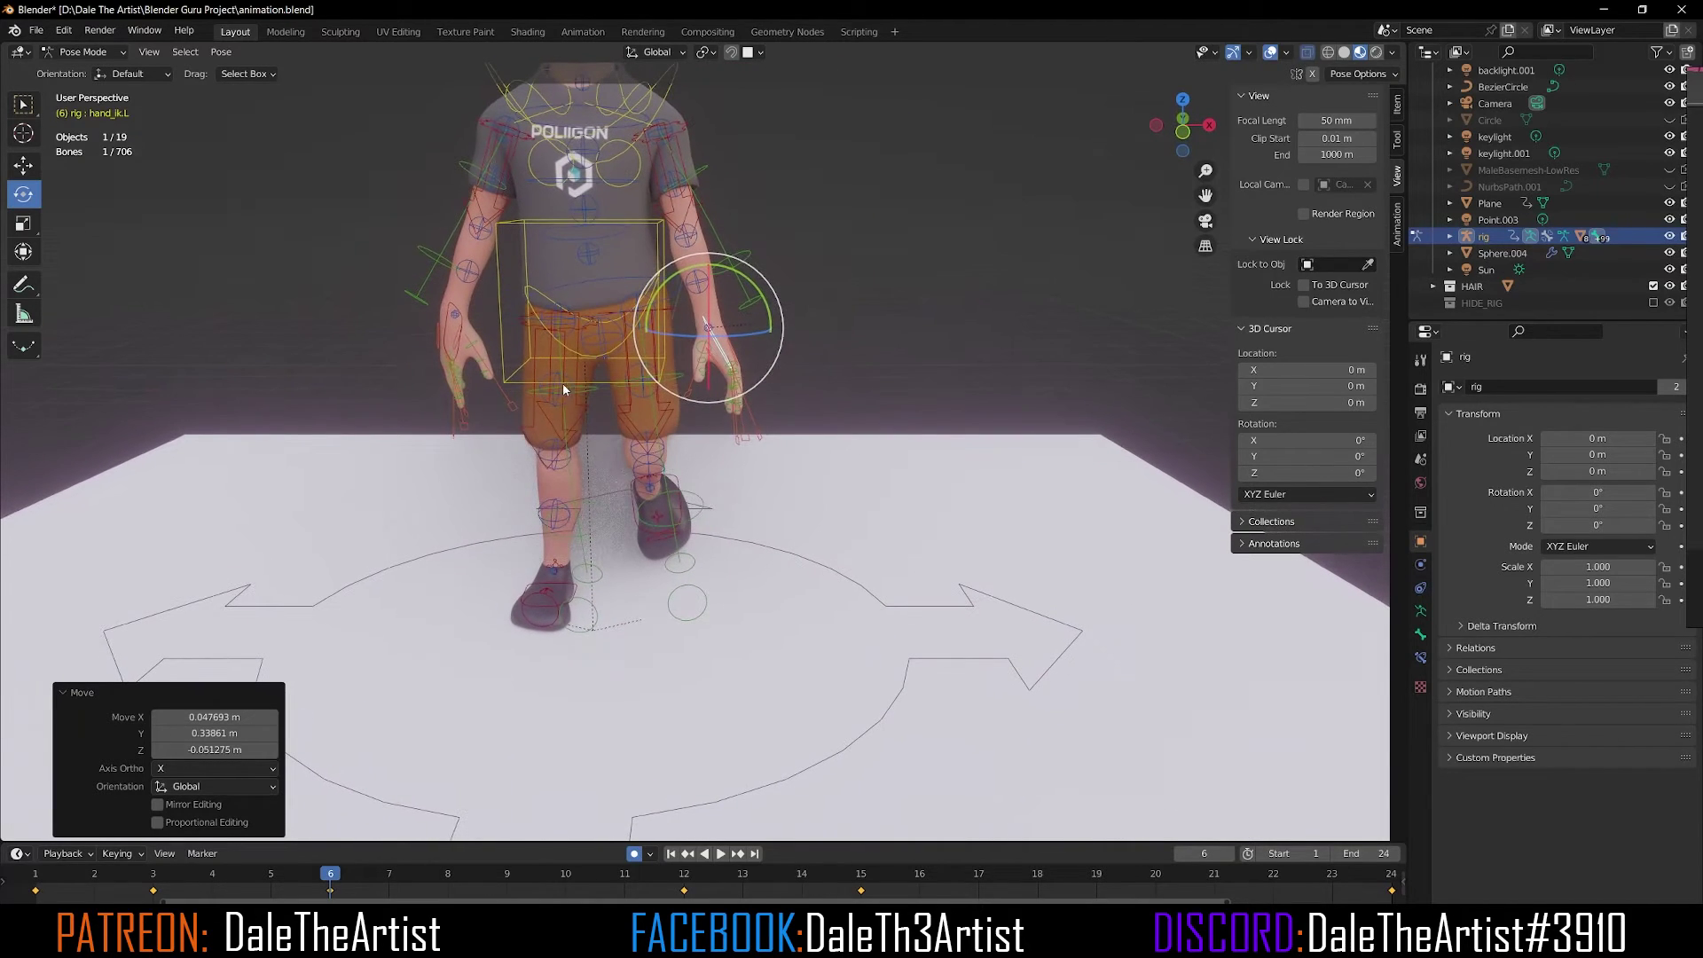
key(g)
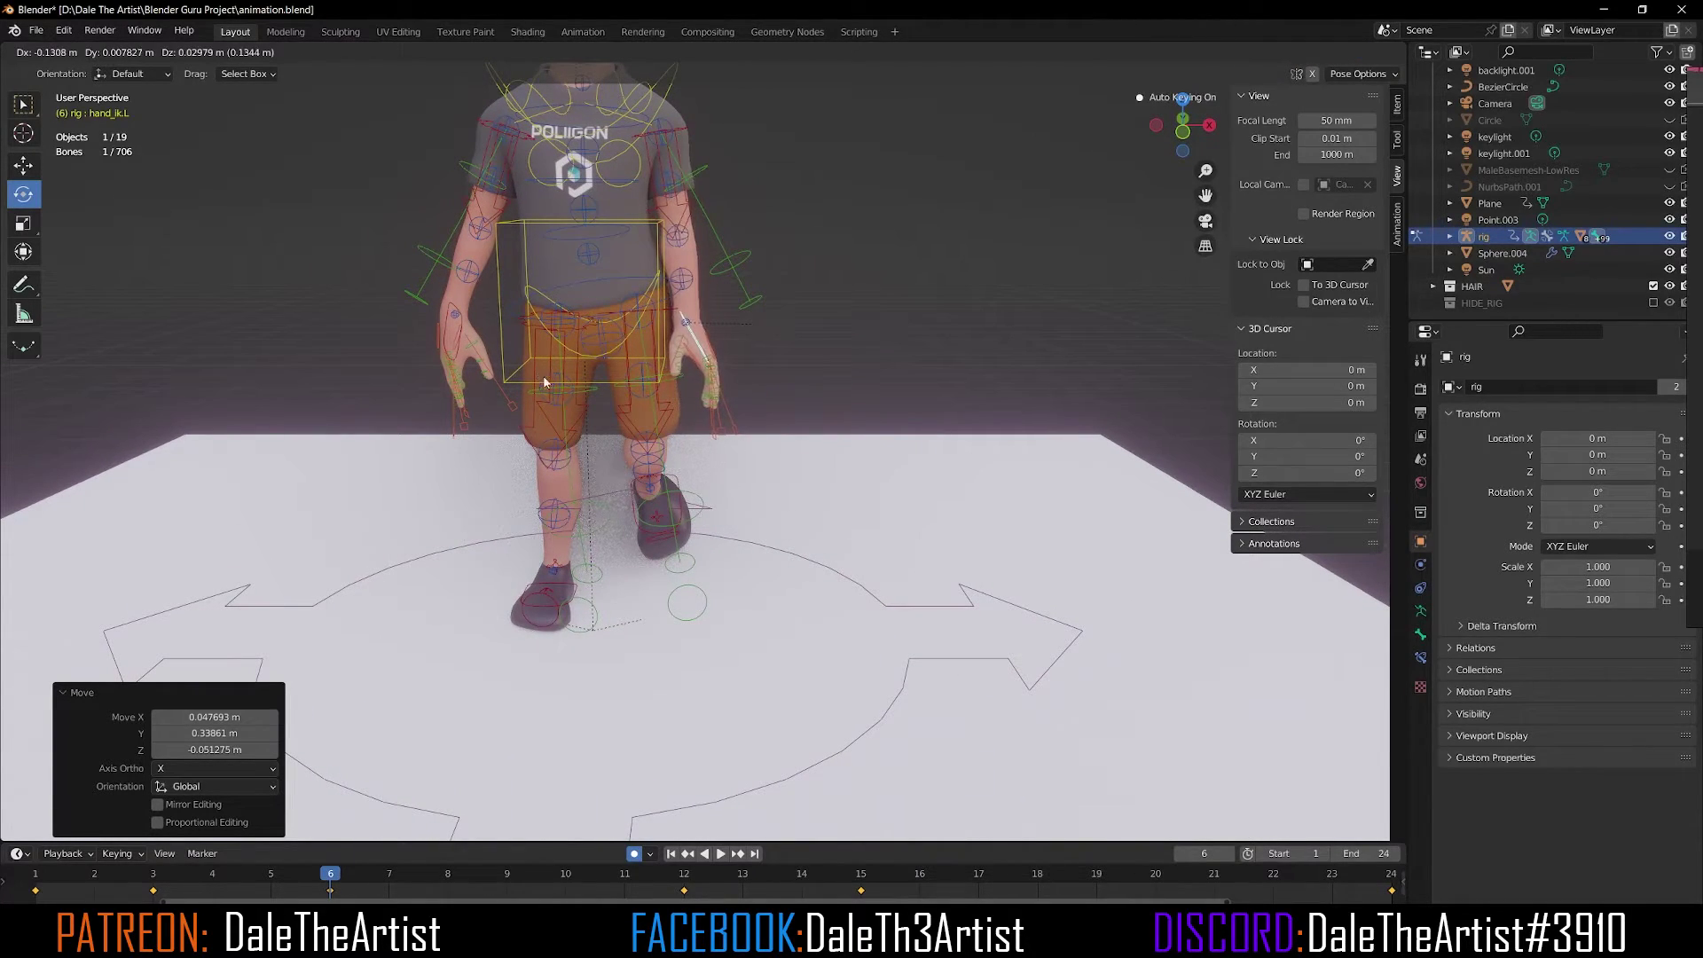
click(541, 374)
middle_drag(541, 374, 774, 387)
scroll(481, 358, up, 3)
scroll(714, 369, down, 2)
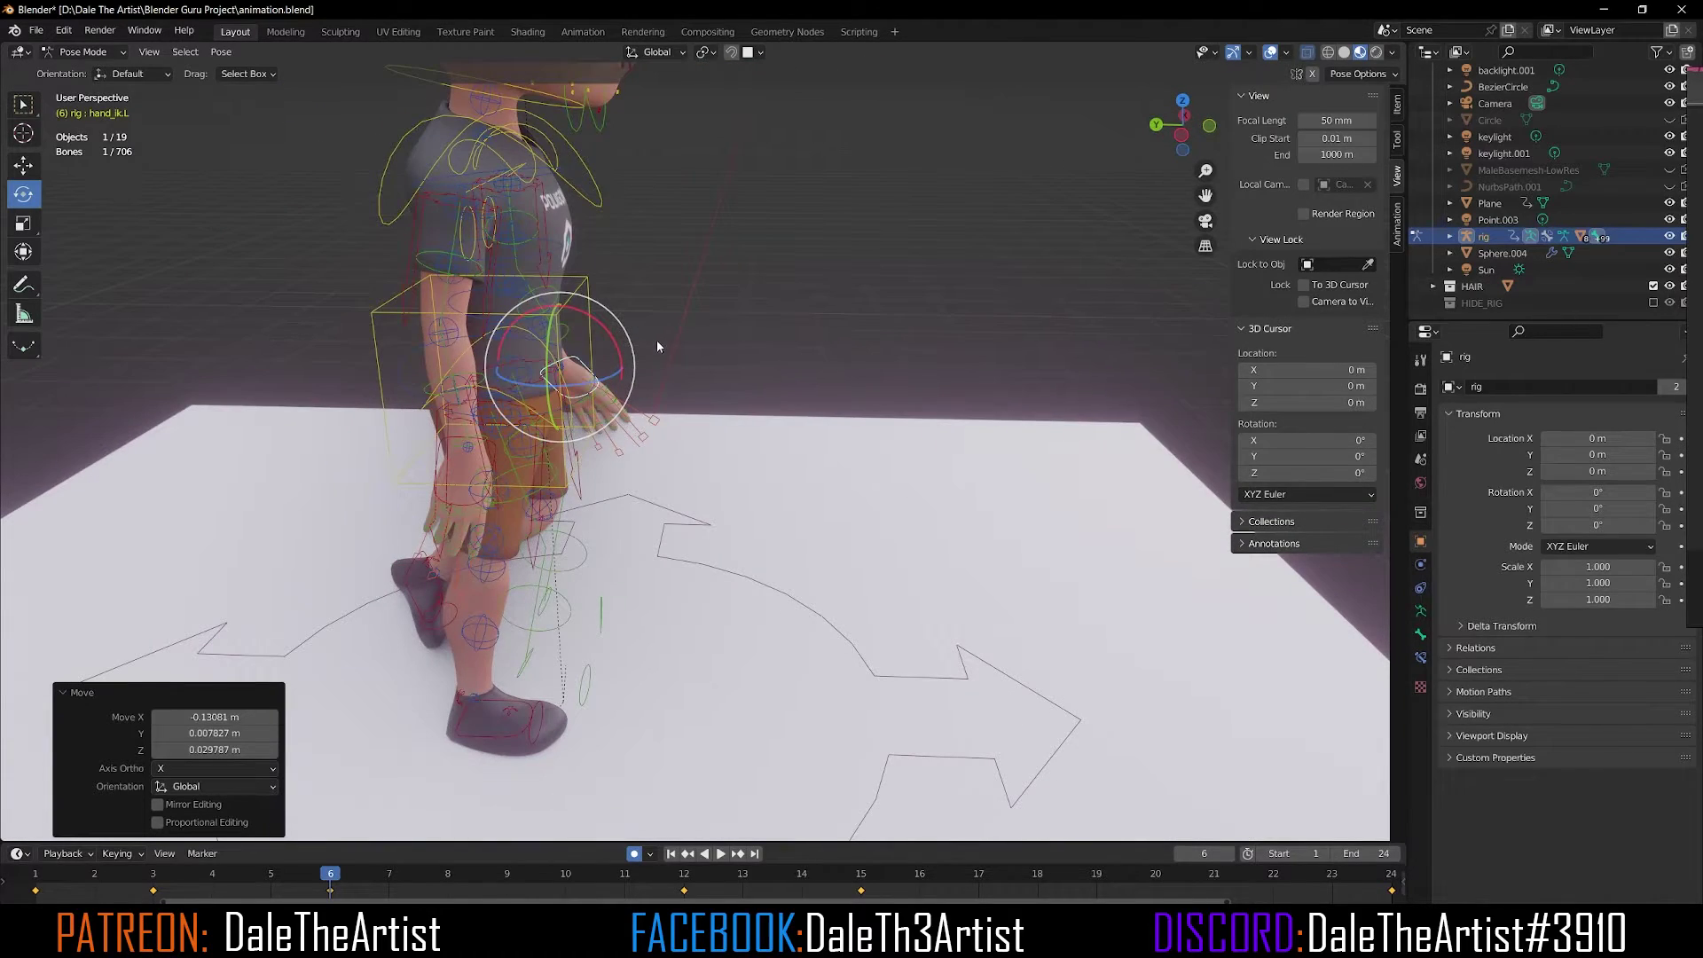
scroll(658, 346, down, 3)
scroll(673, 313, down, 1)
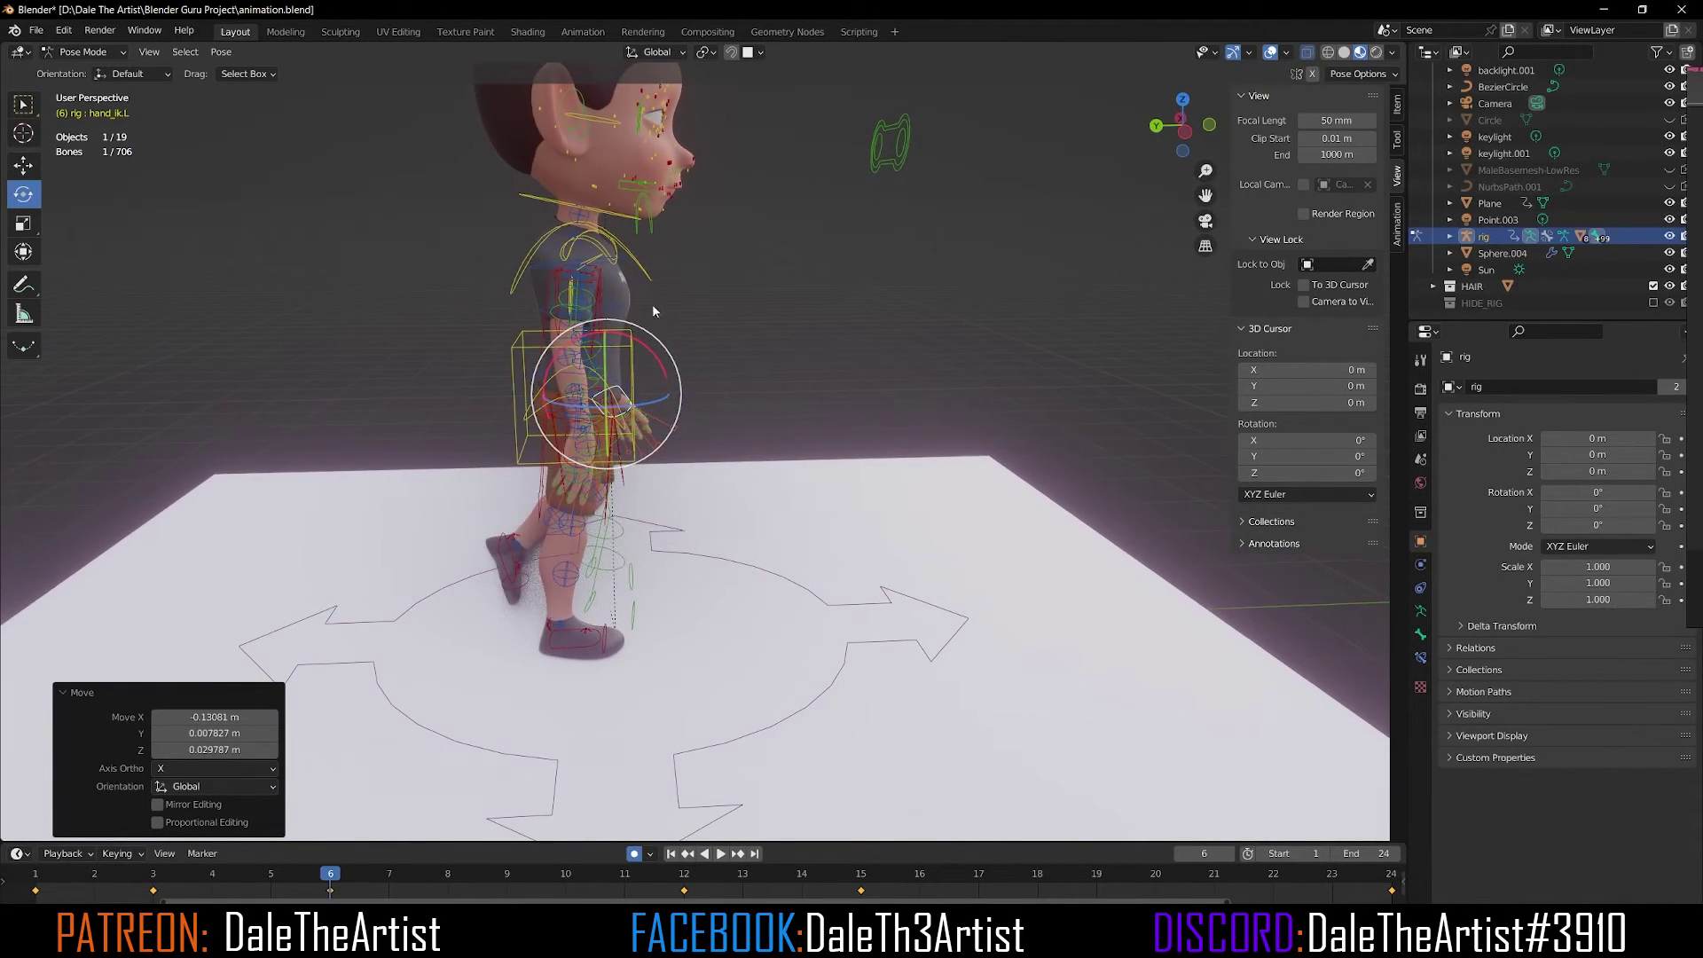
Tilt the chest about 7° and turn the head 2.44° about Z.
click(642, 268)
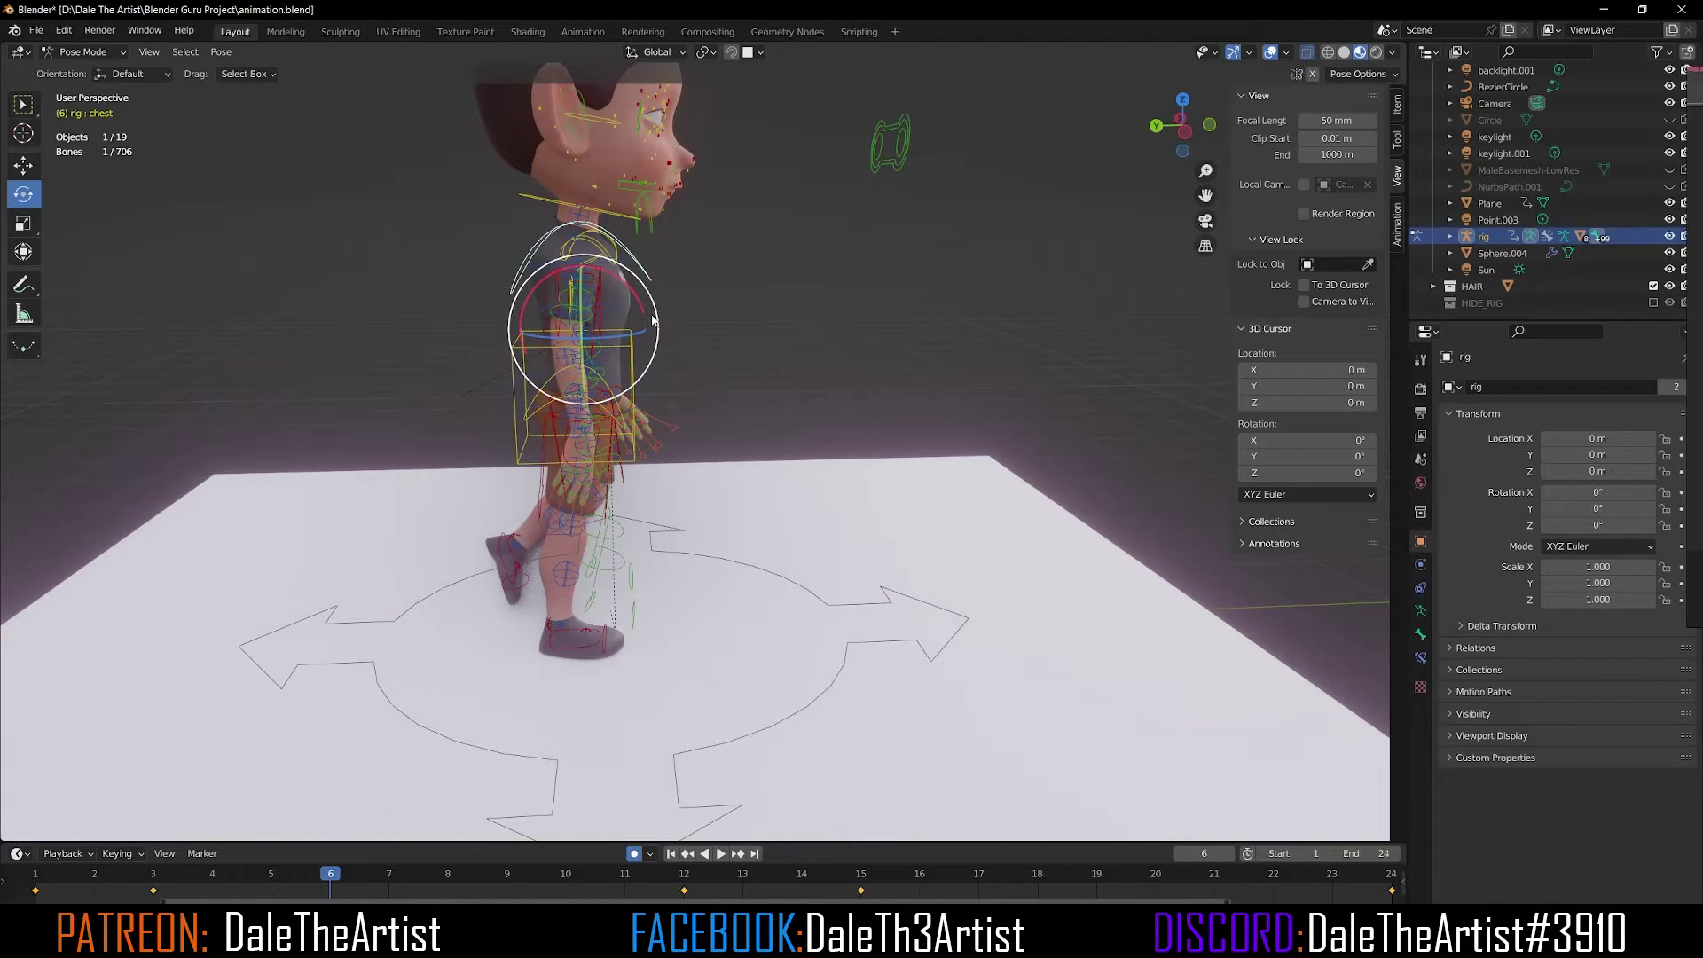
drag(653, 306, 663, 308)
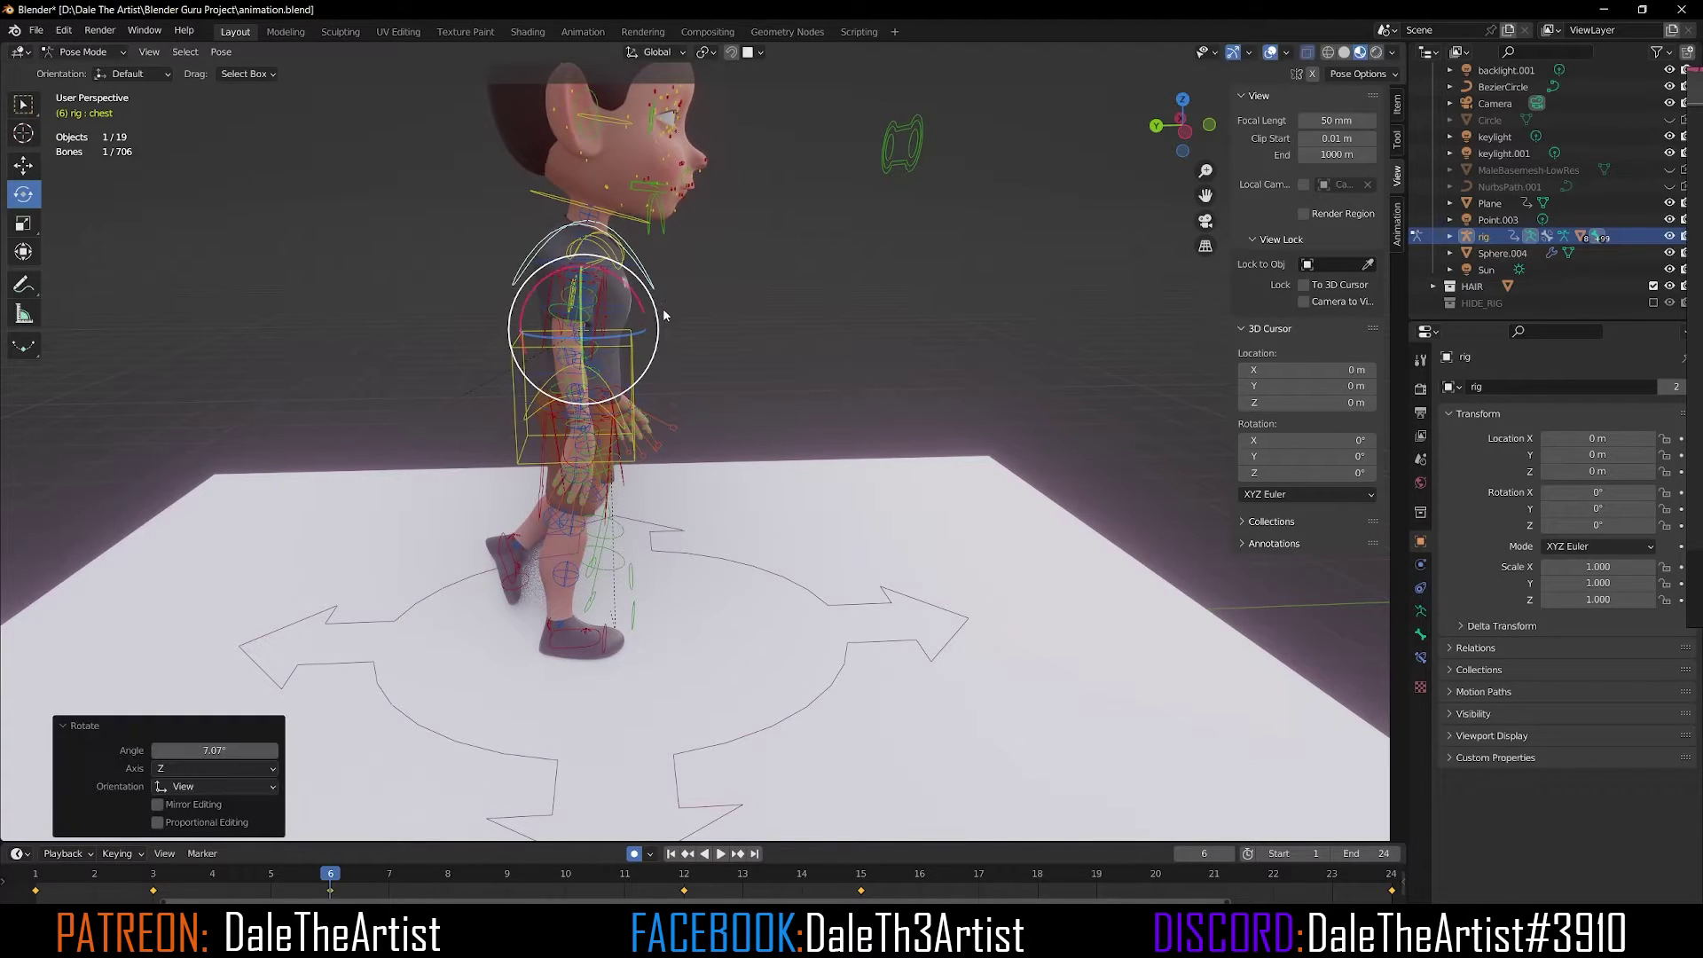
scroll(573, 242, up, 1)
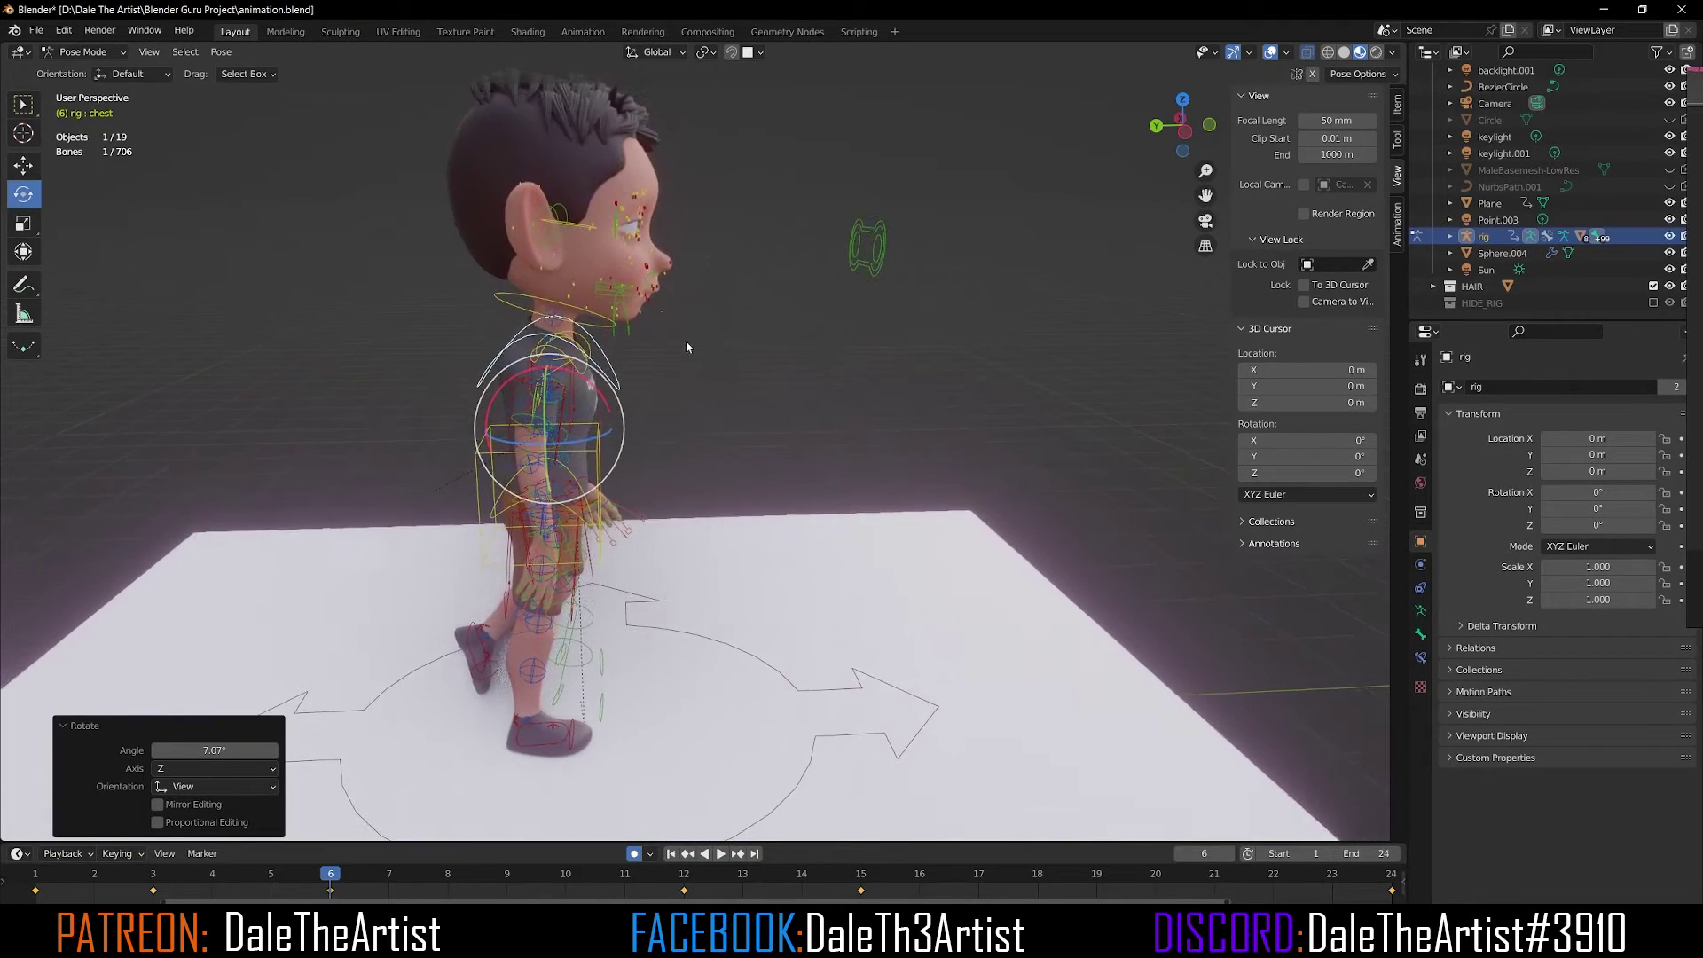
click(578, 233)
drag(644, 272, 648, 280)
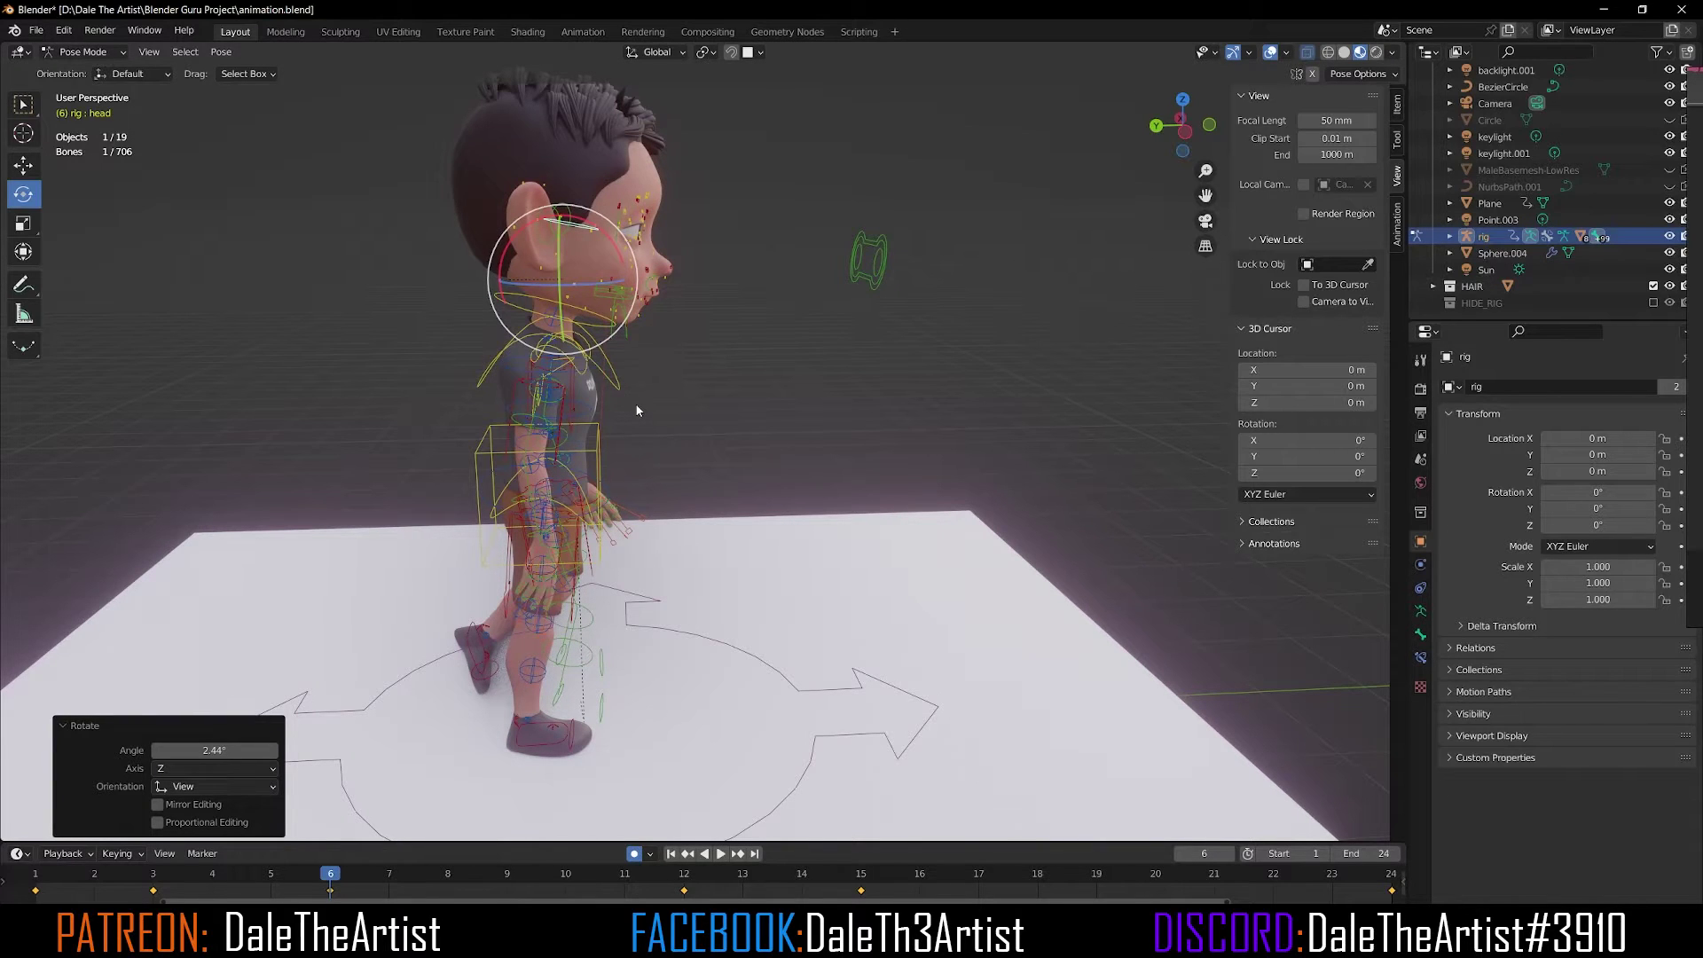
Slide the right foot IK control -0.068 m along Y.
middle_drag(637, 417, 631, 430)
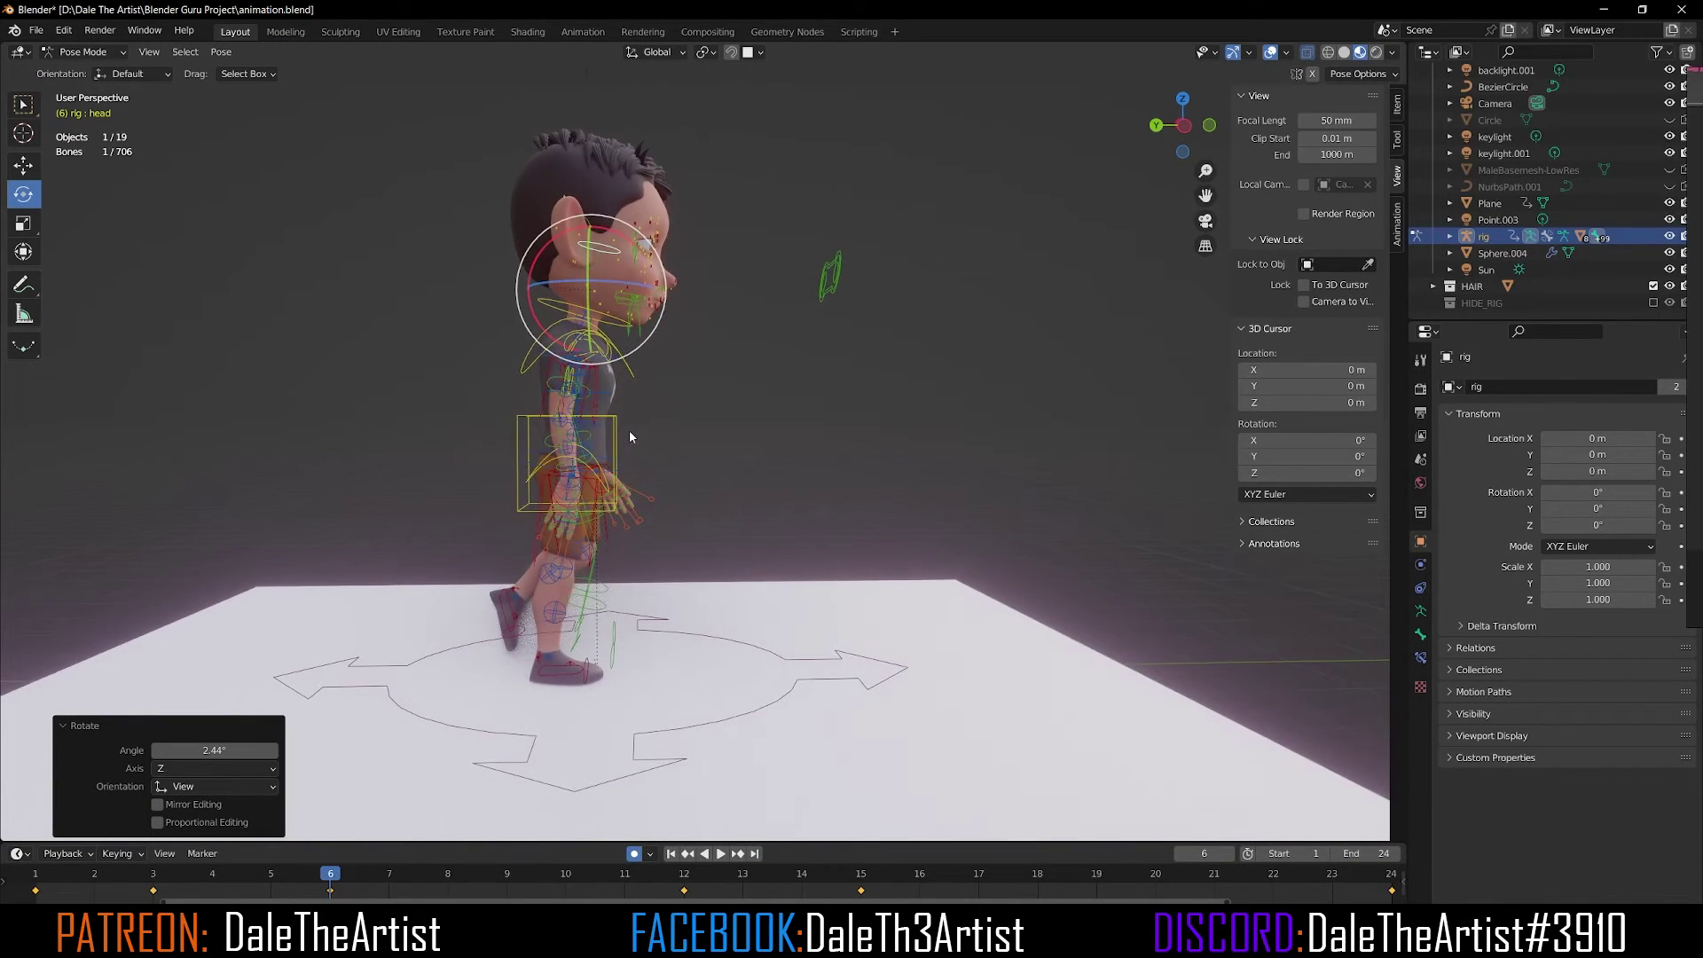
middle_drag(625, 425, 586, 605)
click(575, 618)
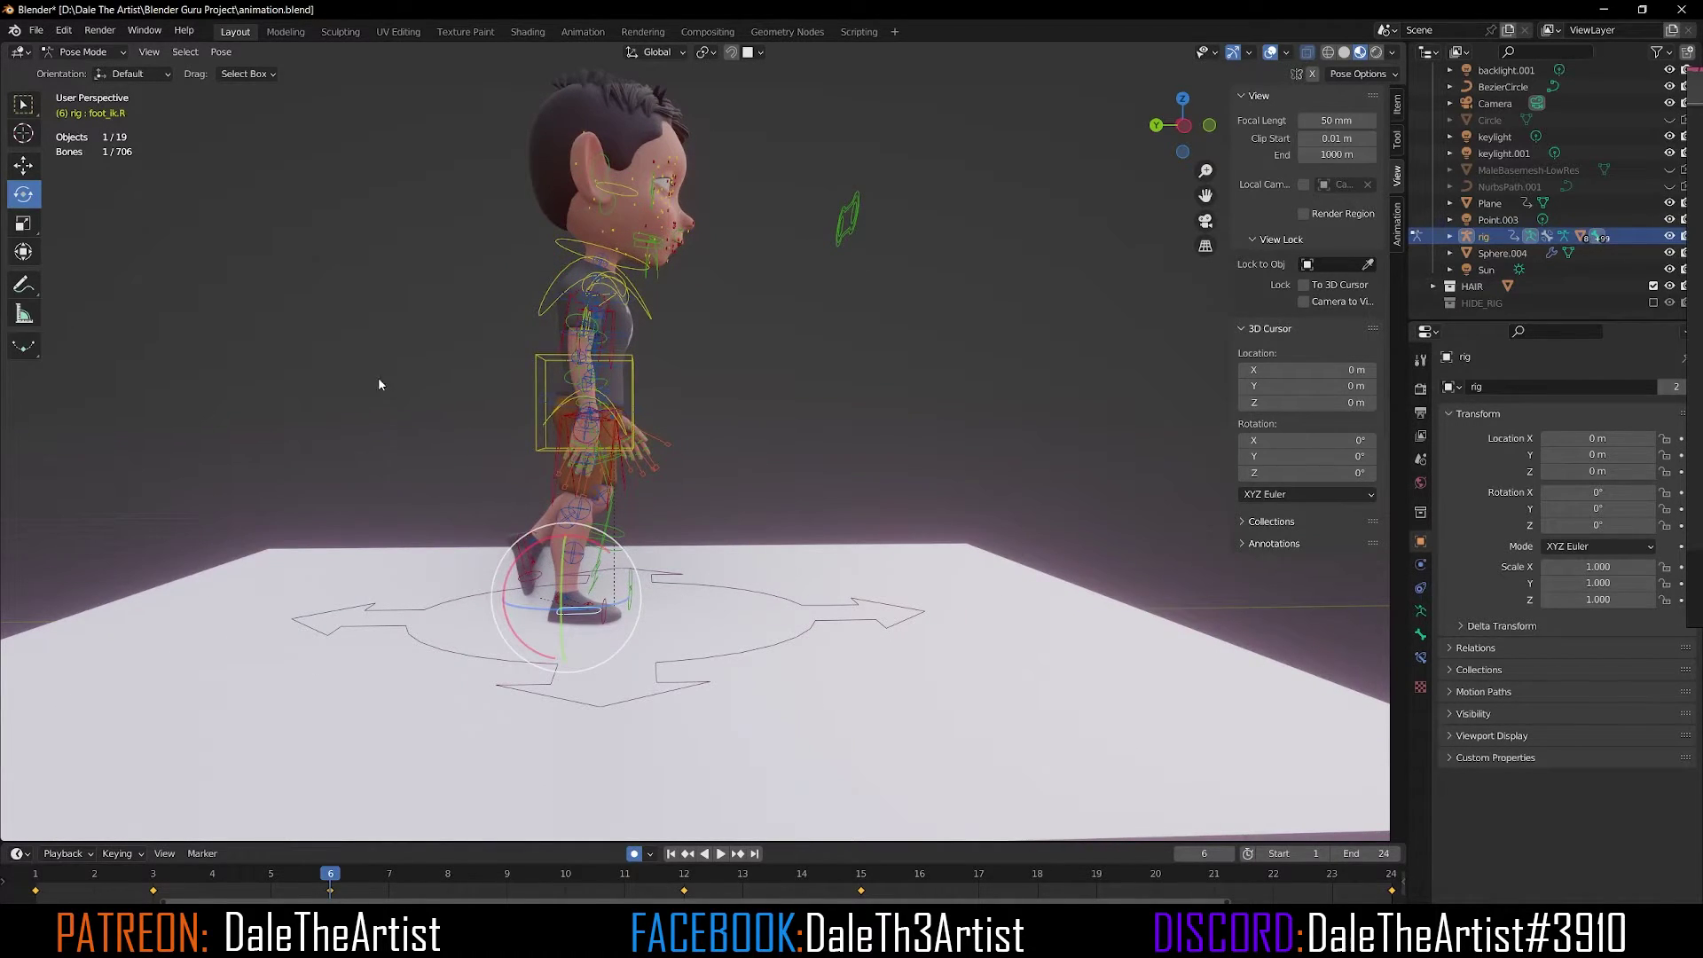
key(shift+space)
key(g)
drag(526, 605, 524, 597)
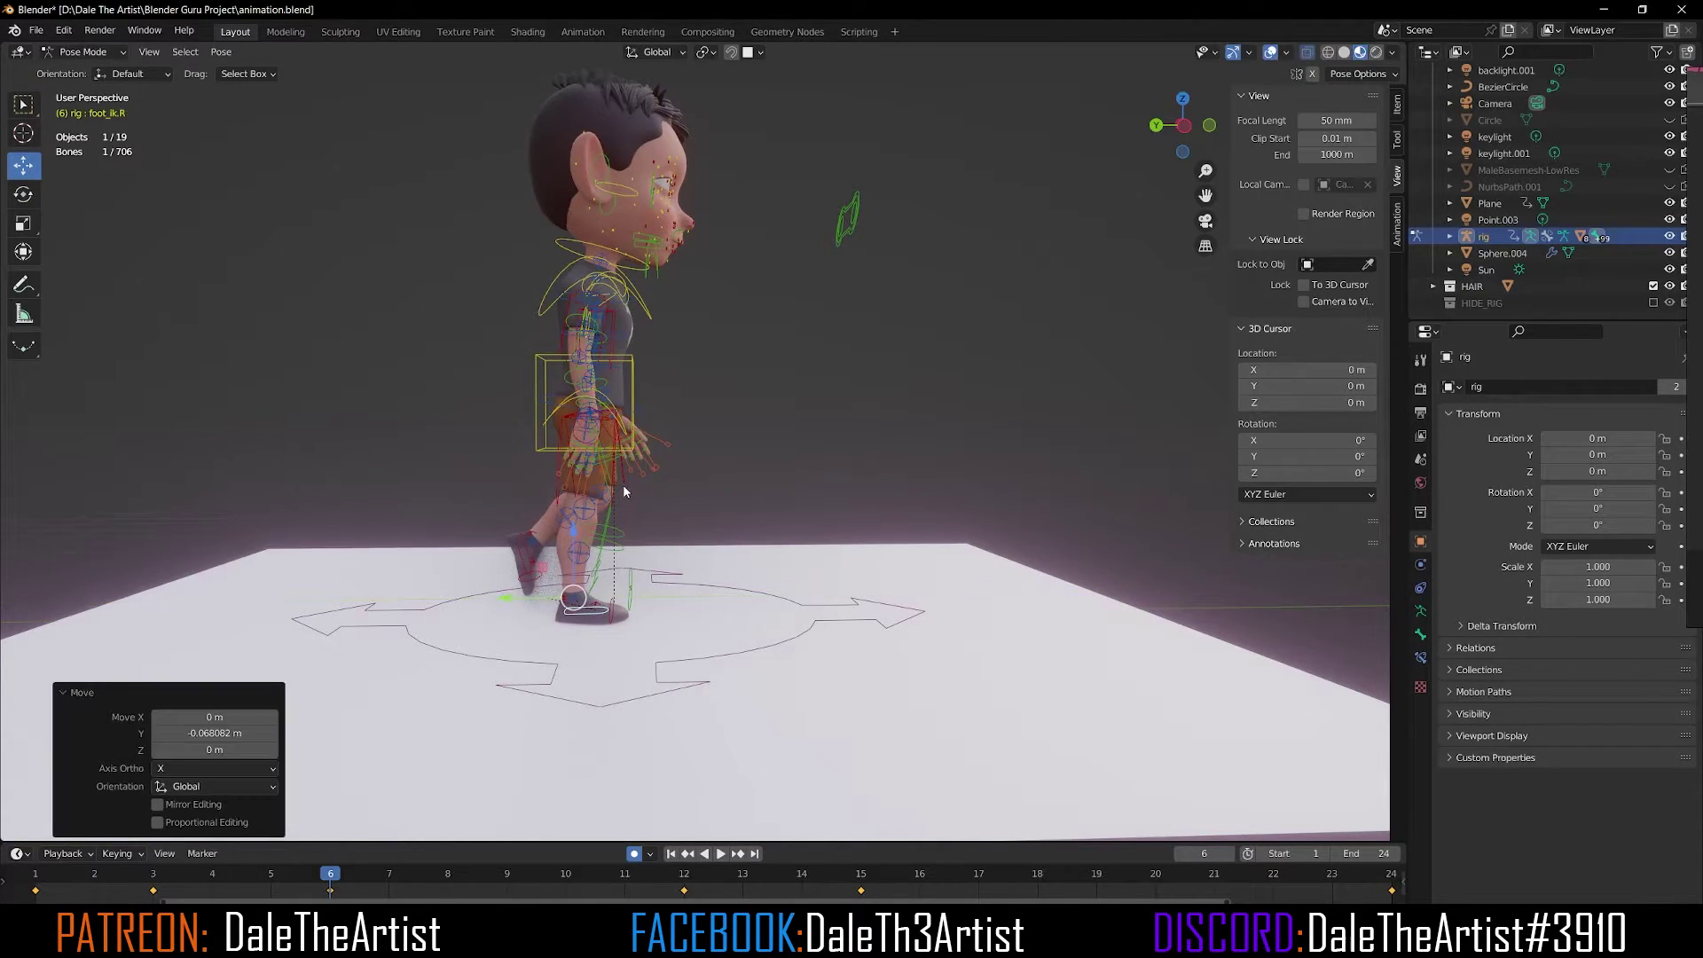
Key location and rotation for all bones except the root on frame 6.
key(a)
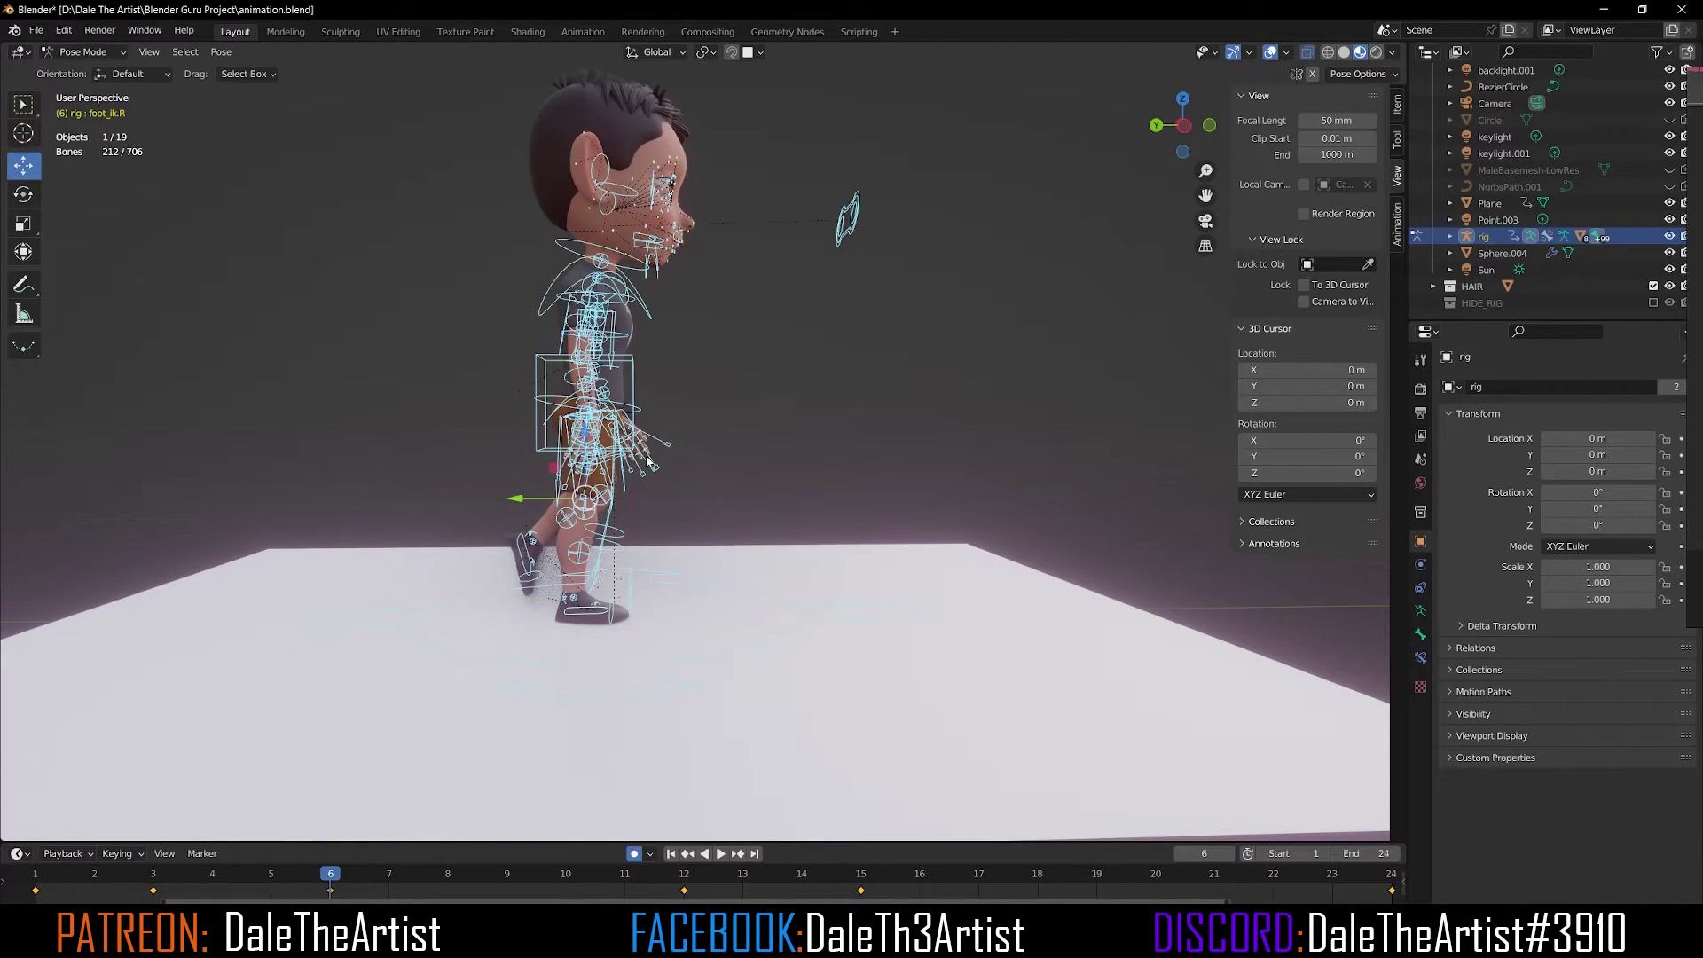
shift+click(834, 670)
key(i)
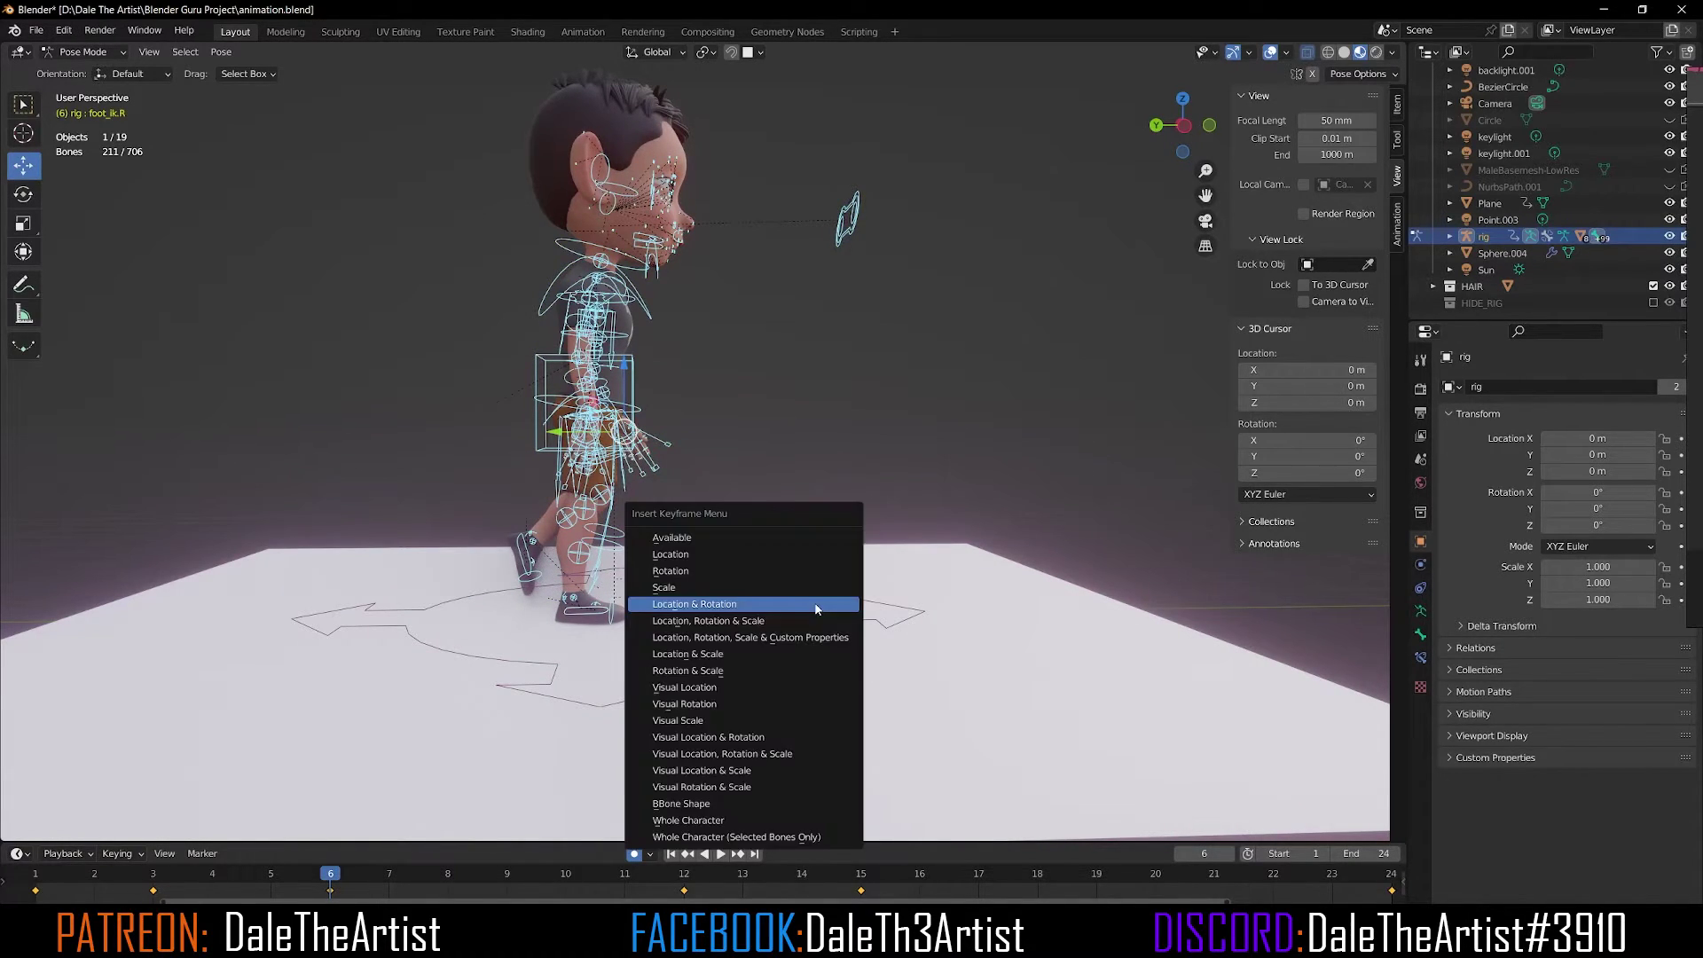
click(751, 604)
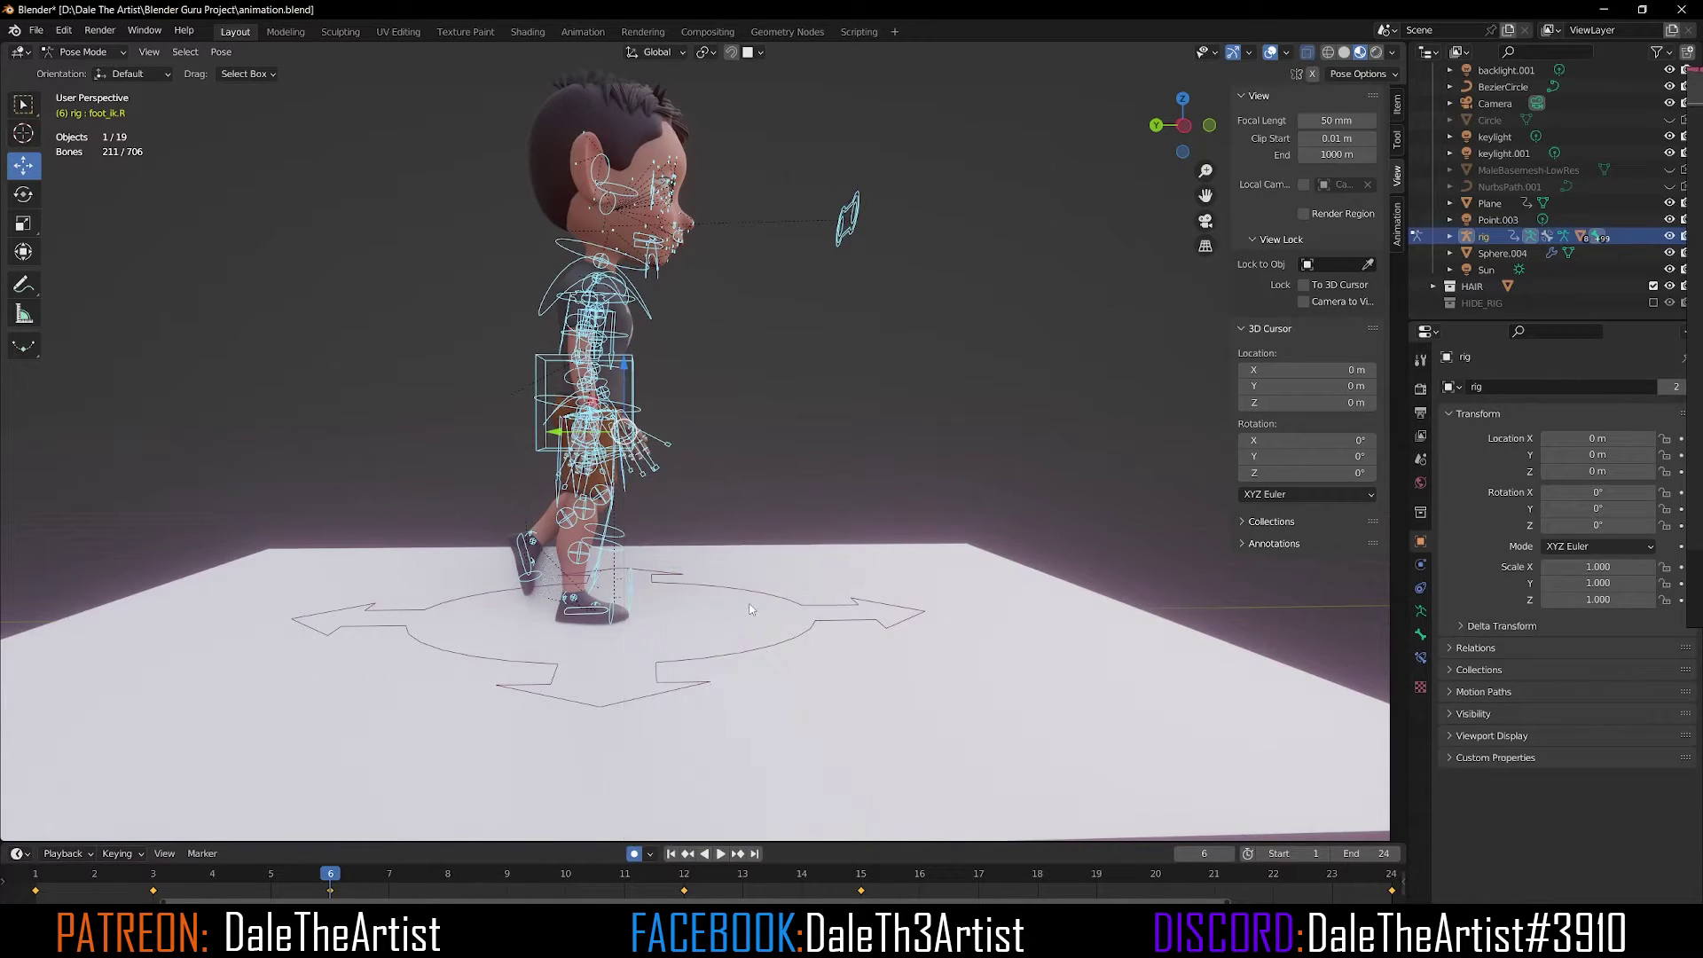
Copy the frame-6 pose, paste it flipped onto frame 18, and play the cycle.
click(218, 54)
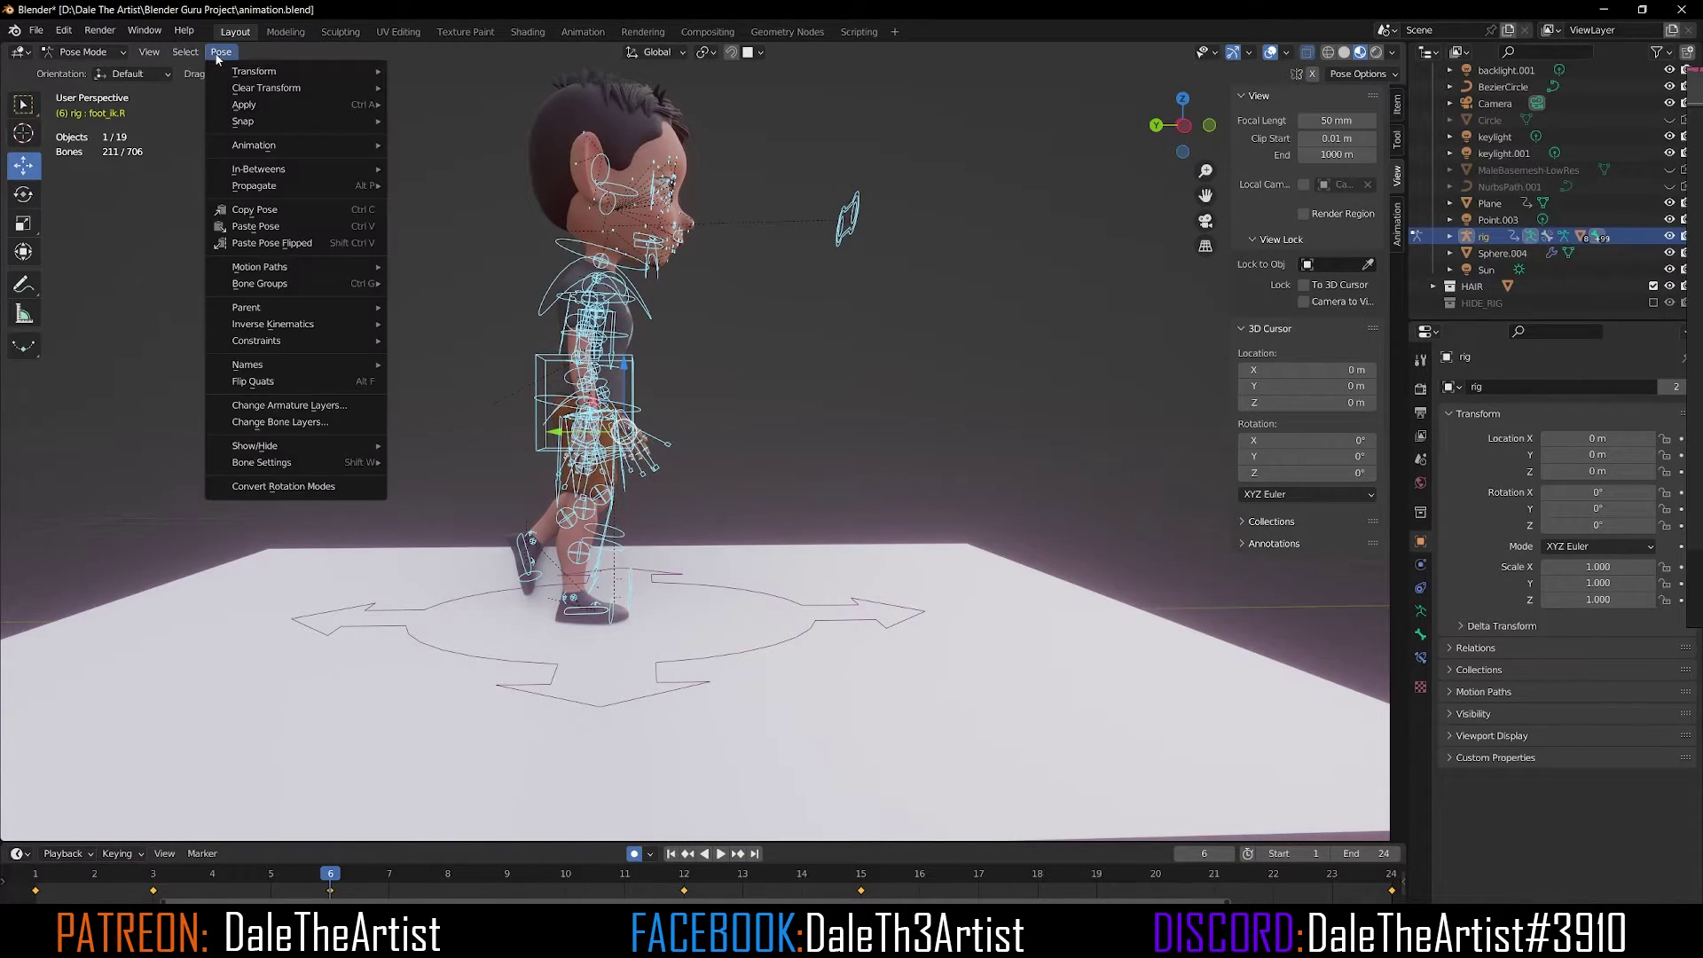
click(273, 218)
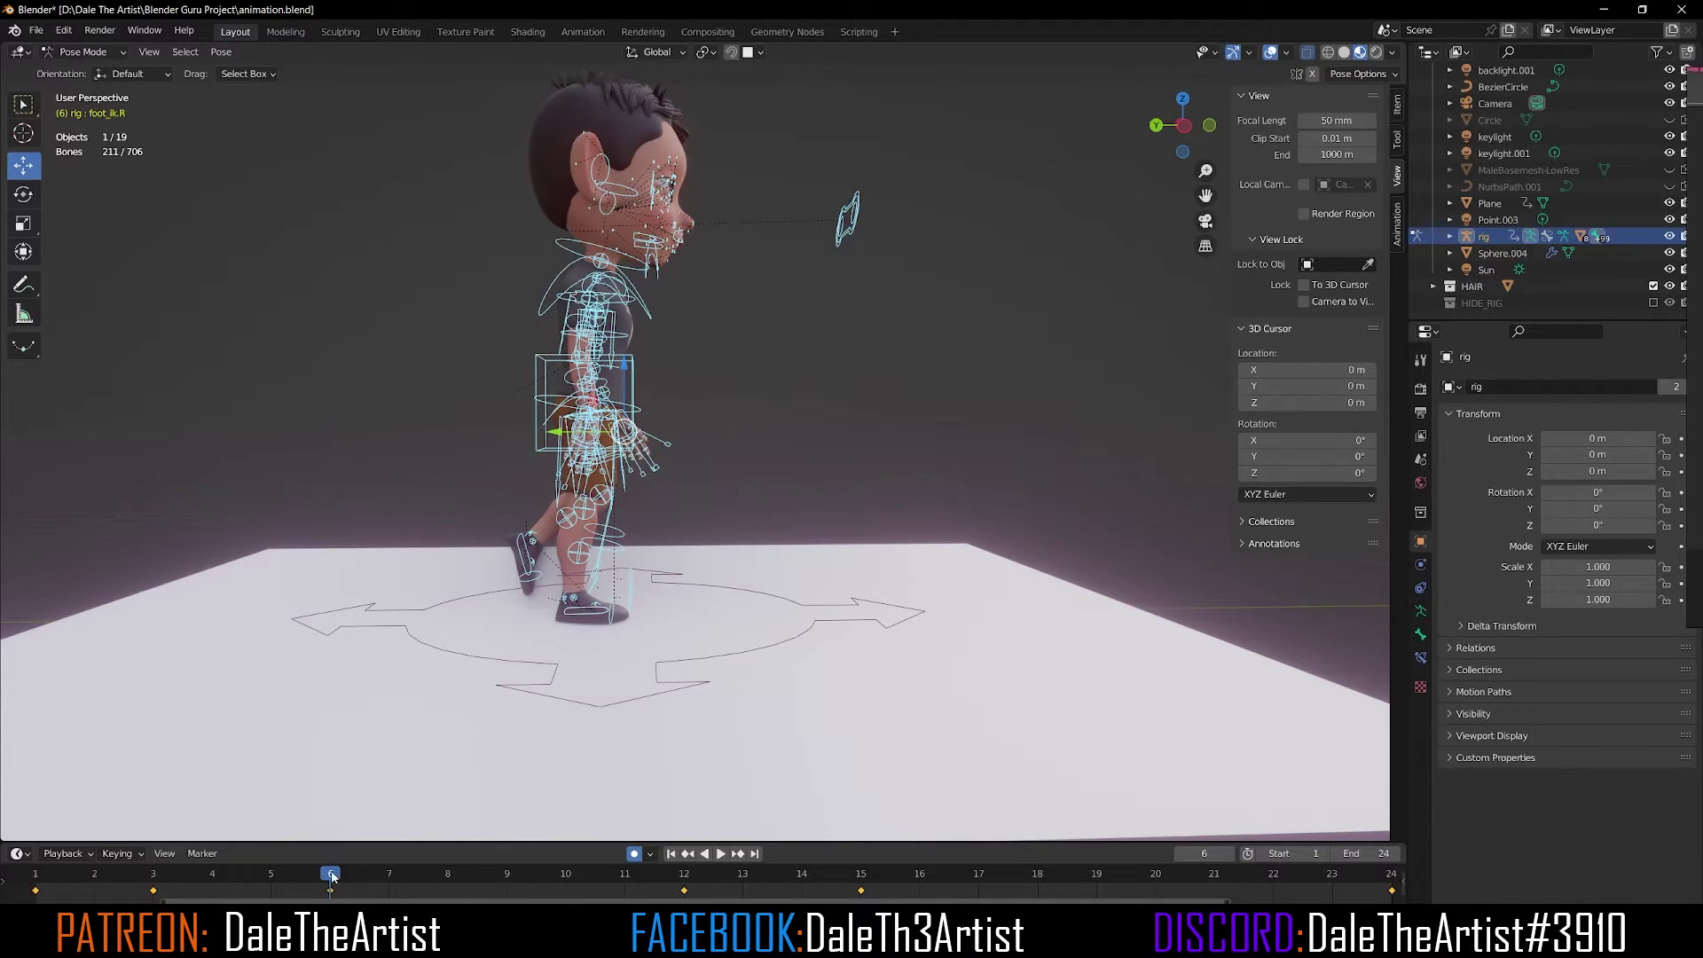
key(space)
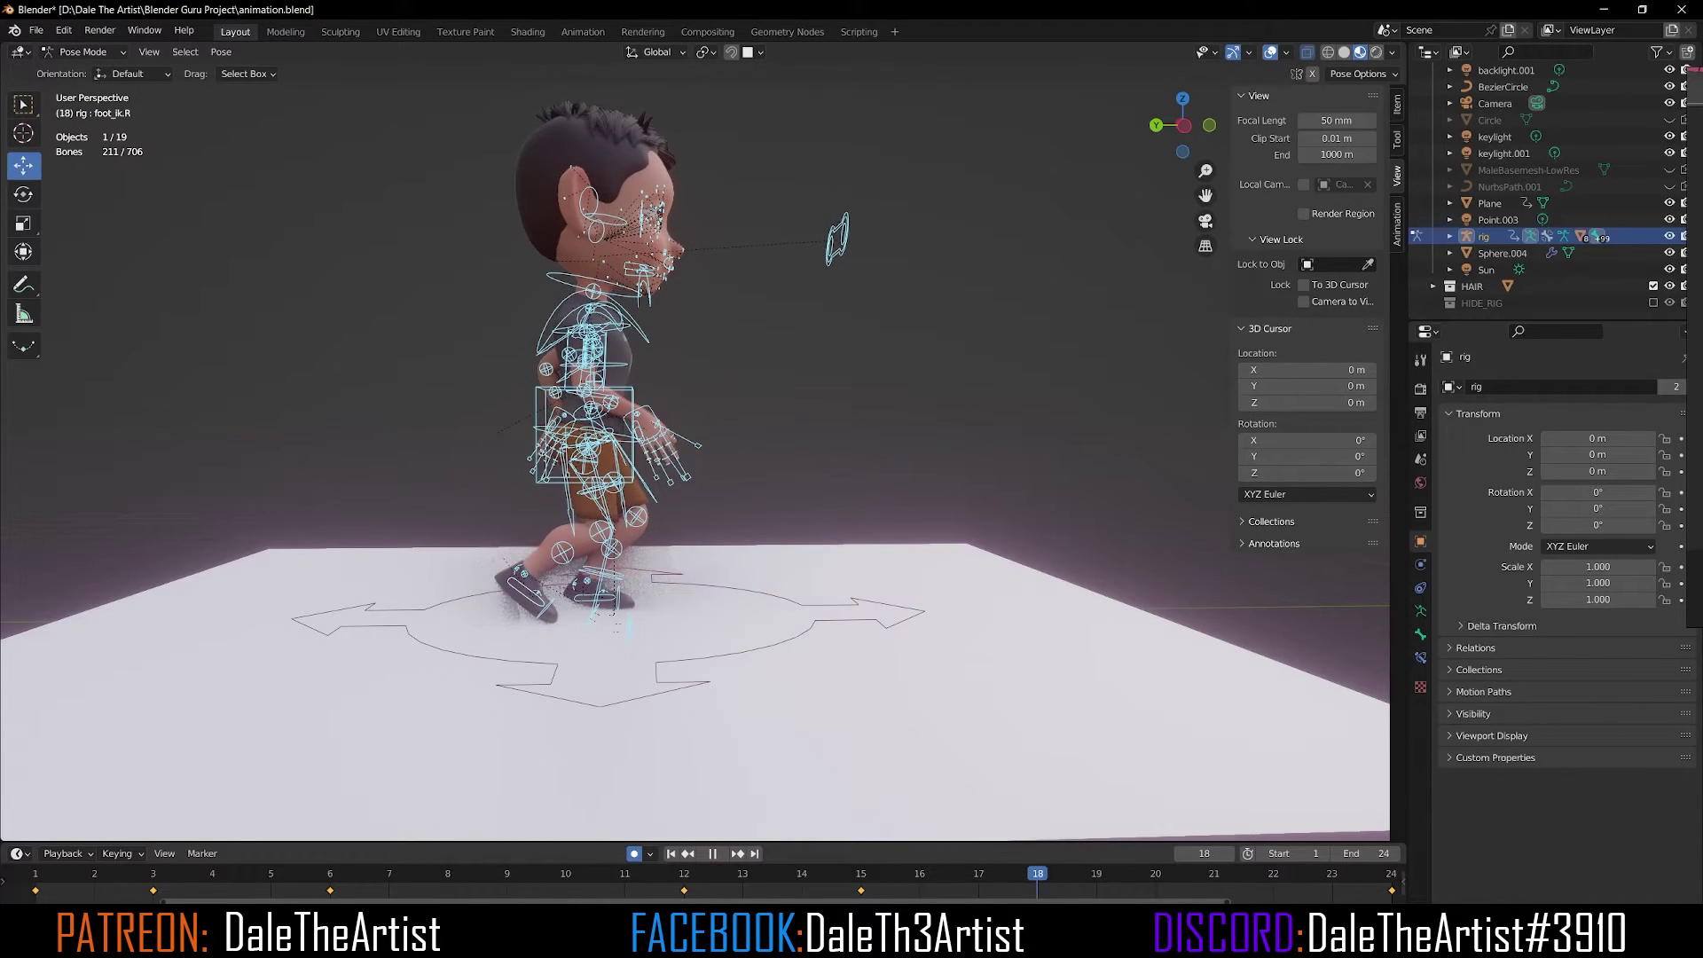
key(space)
click(218, 56)
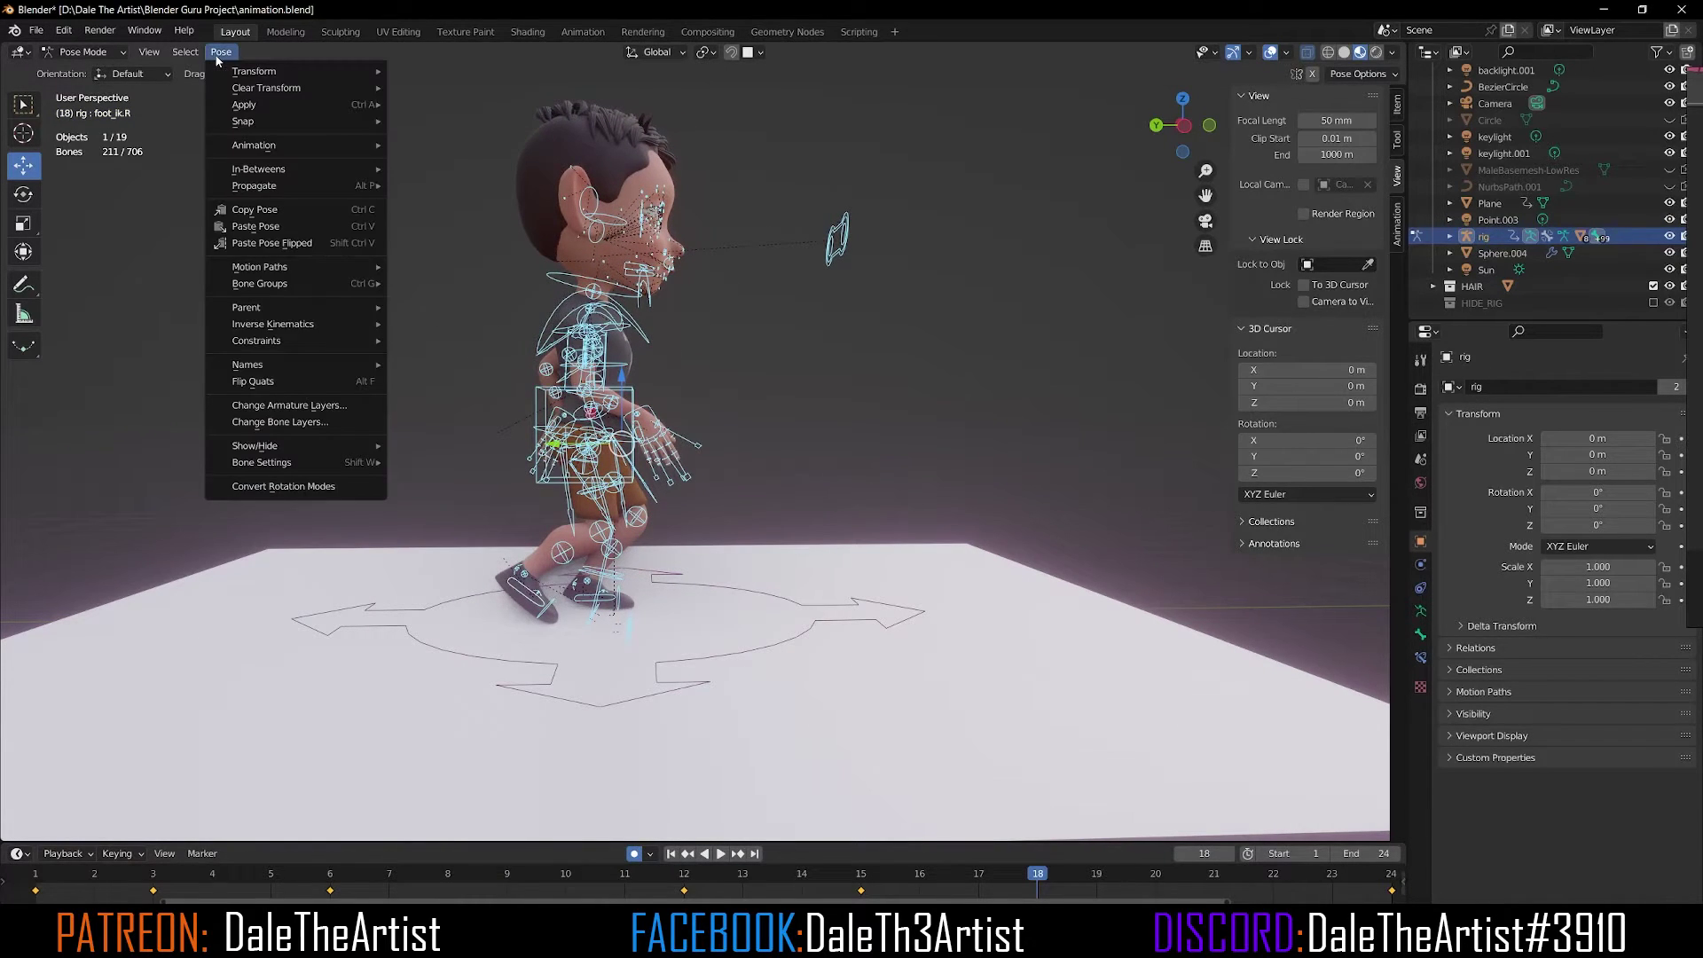
click(280, 243)
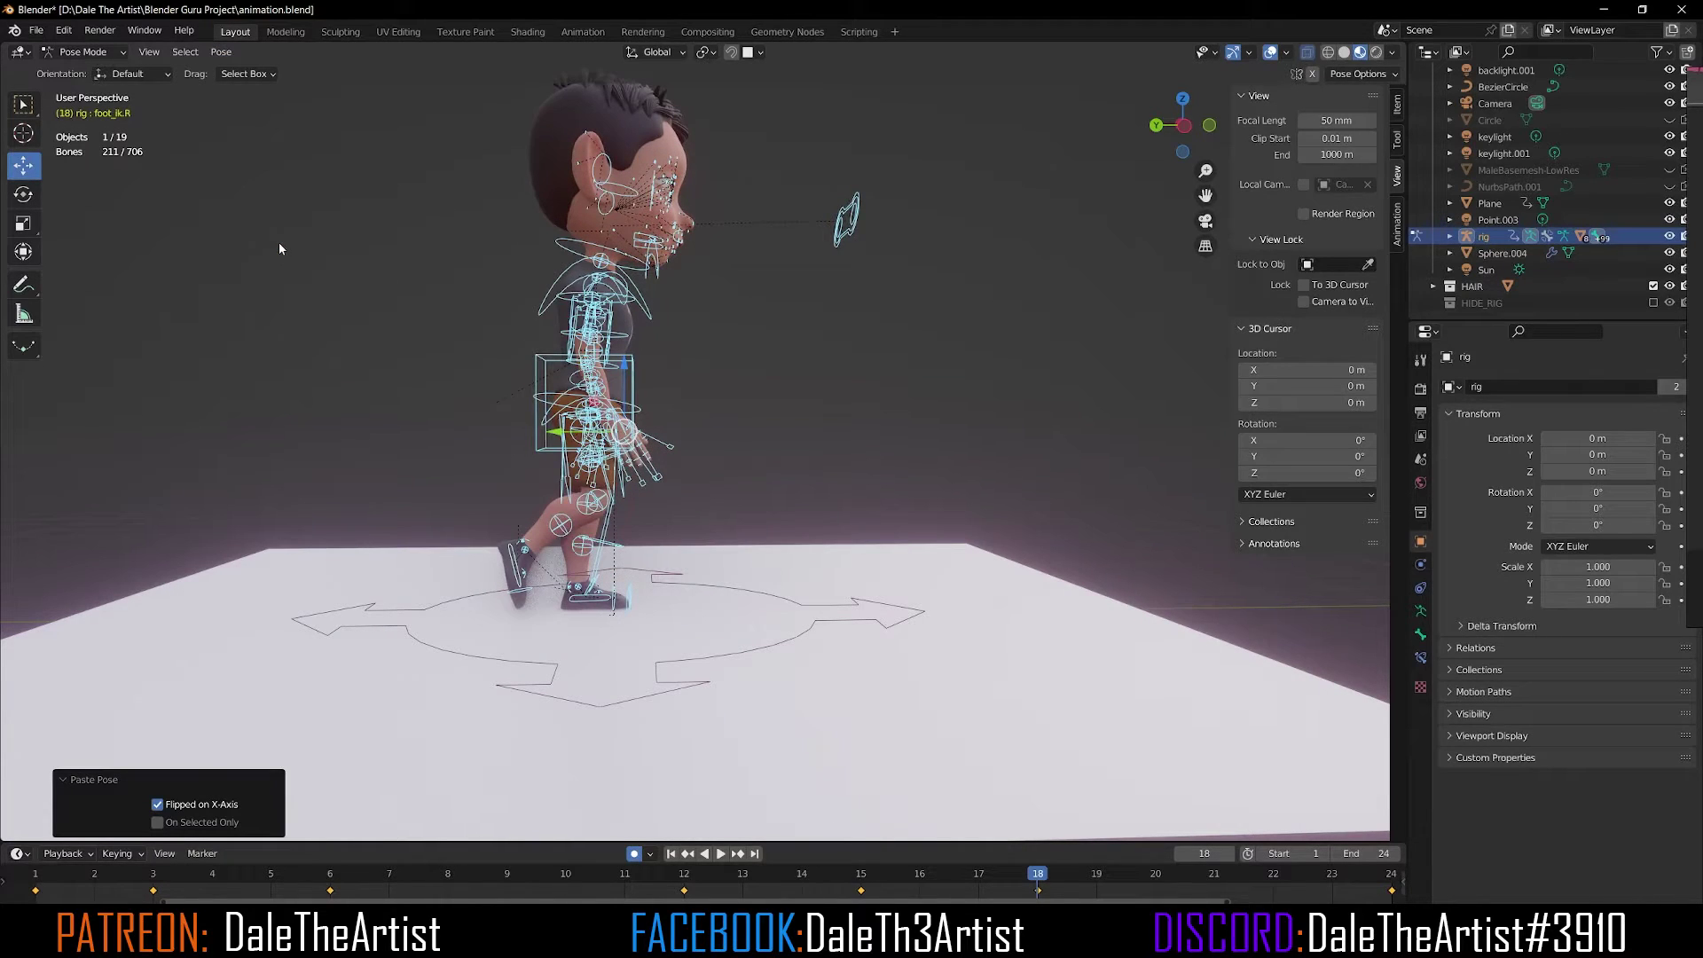
click(720, 854)
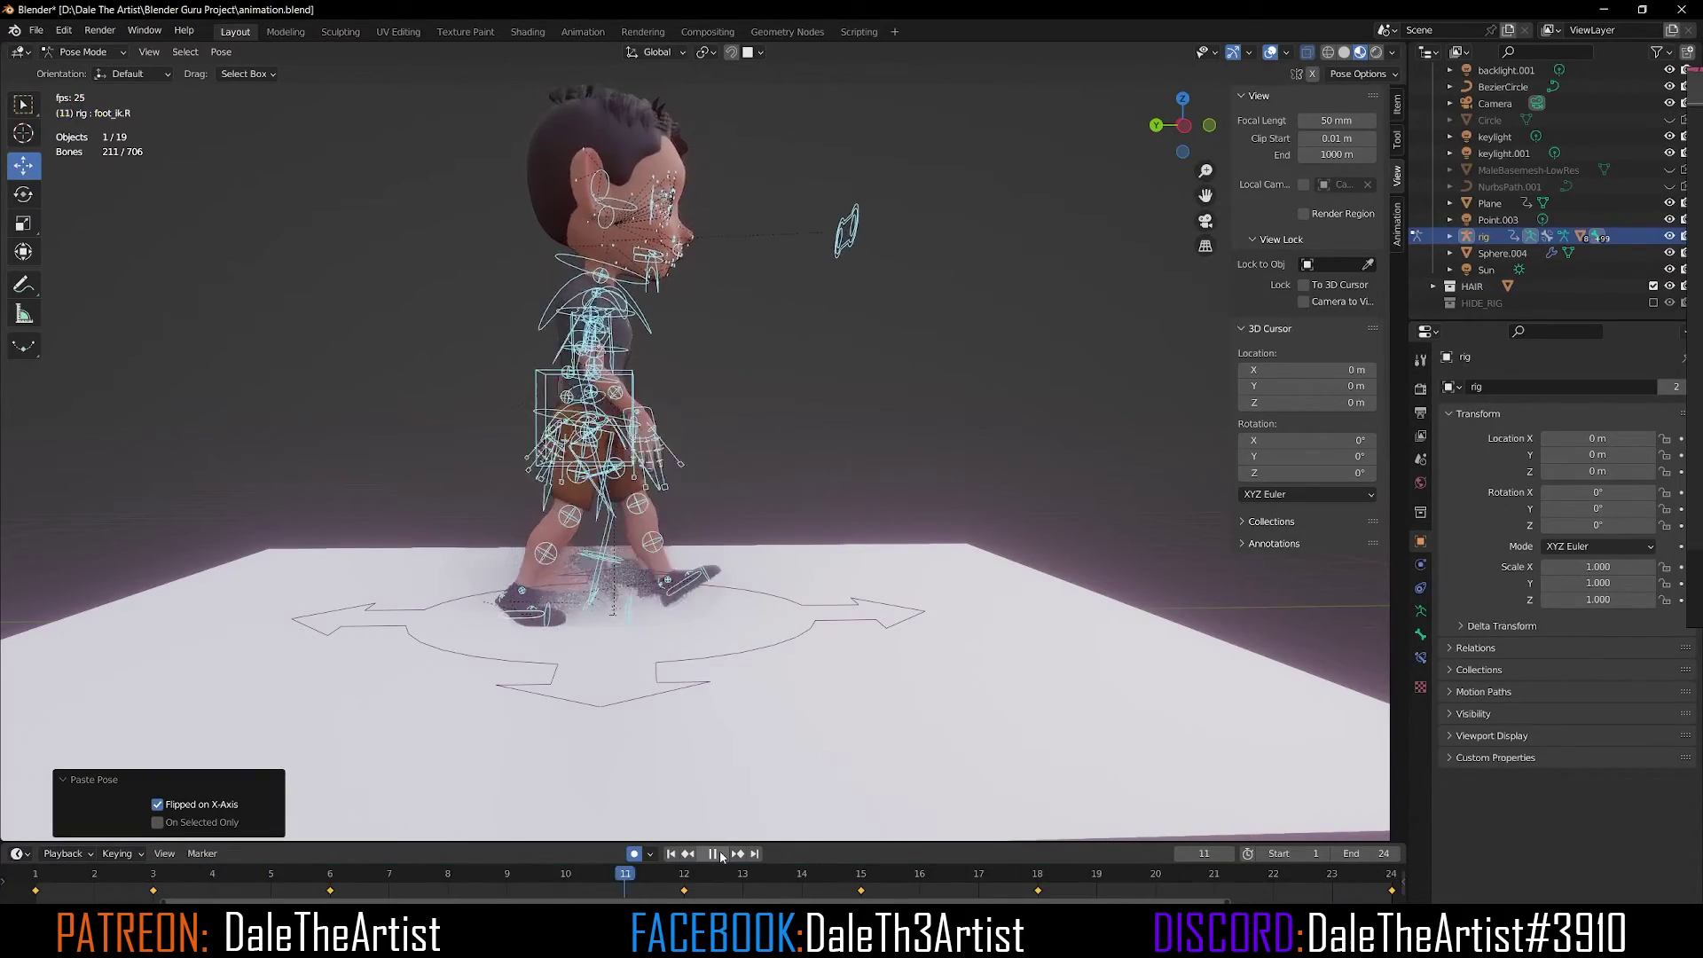
Stop the walk-cycle playback and return to frame 1.
middle_drag(724, 395, 709, 440)
click(712, 855)
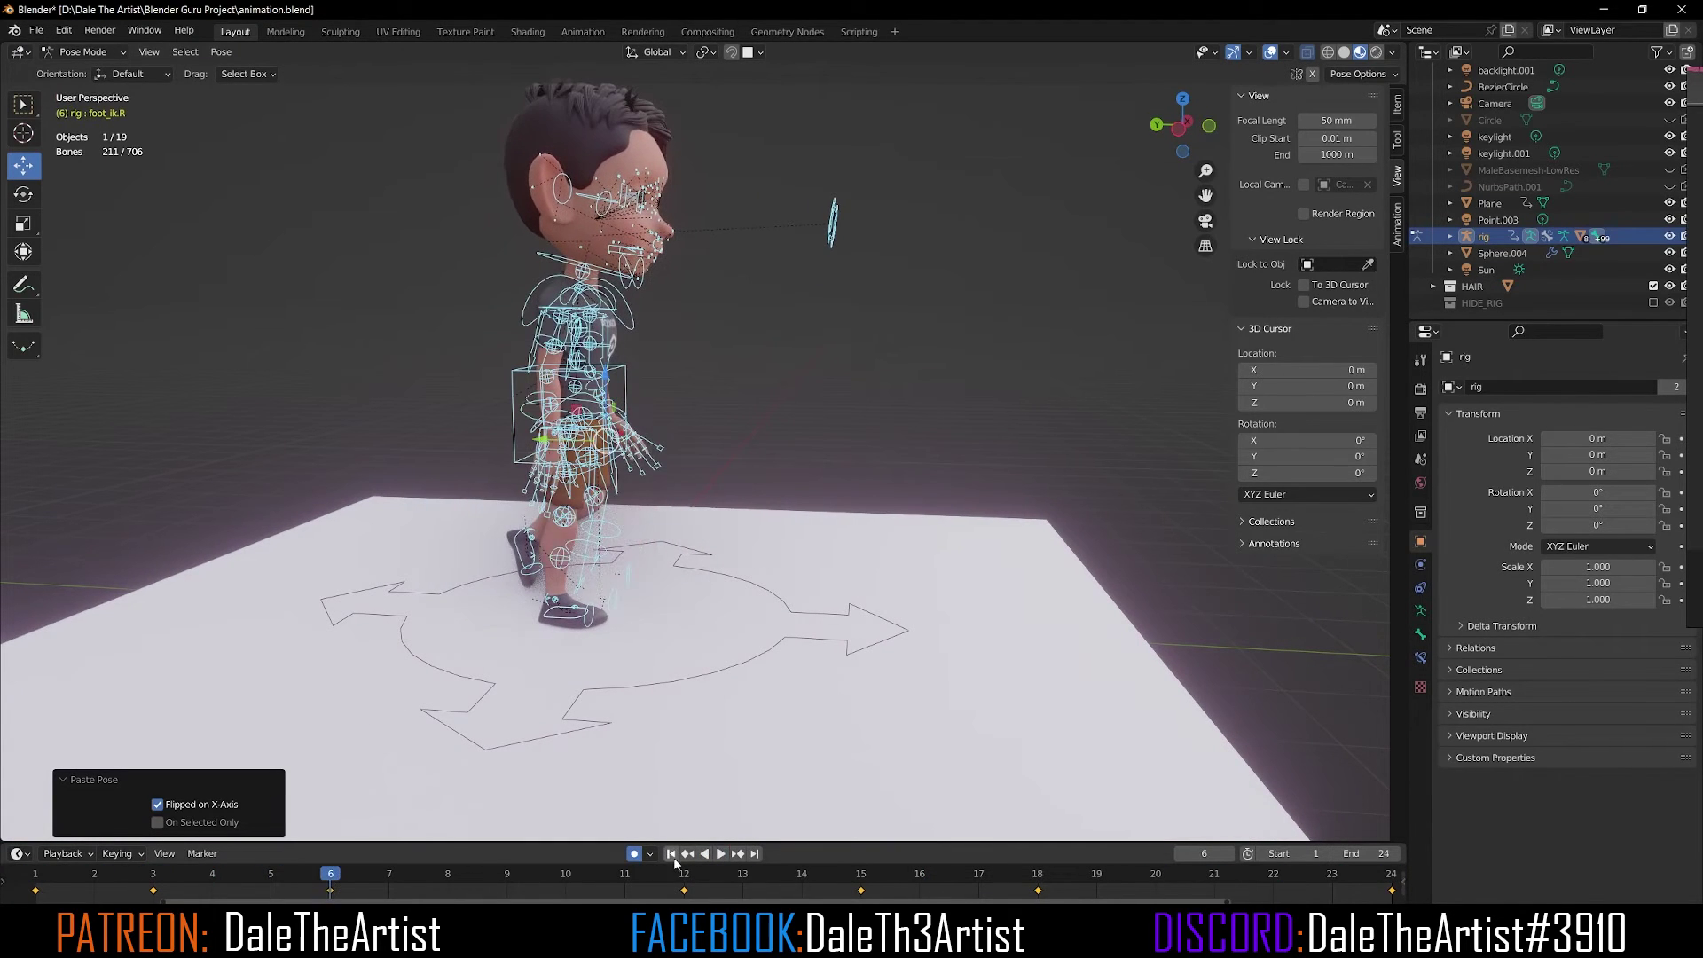
click(671, 854)
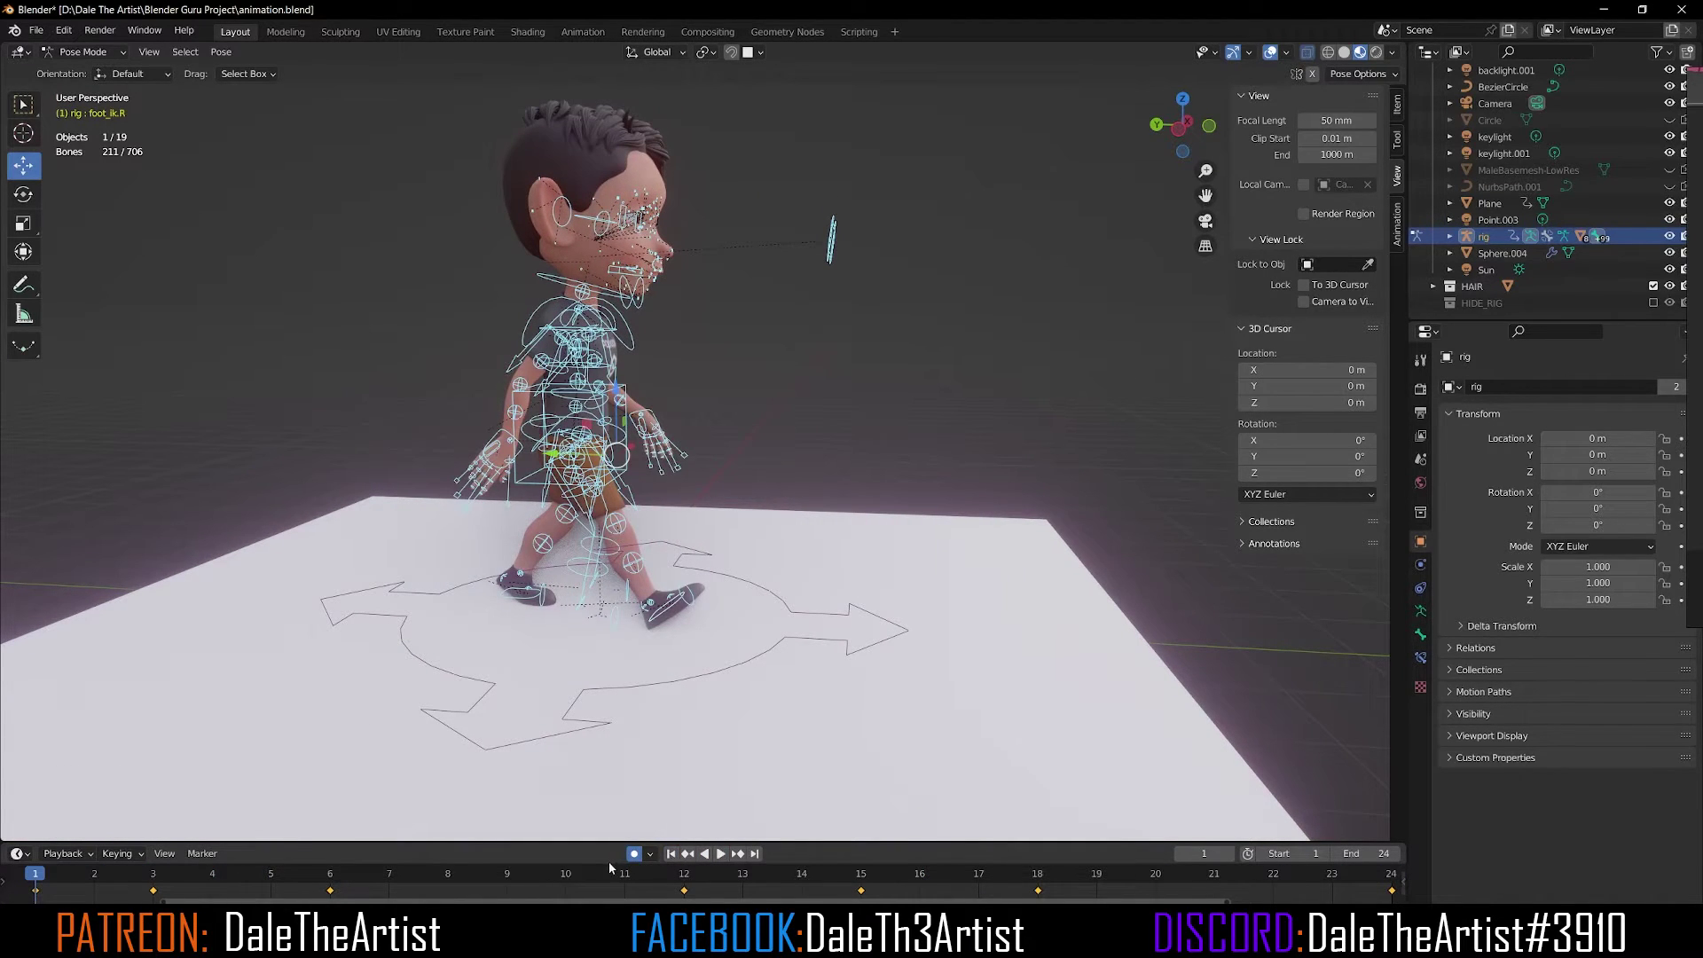
On frame 9, tilt the right heel control (foot_heel_ik.R) 21.2° about X.
click(506, 877)
key(space)
key(space)
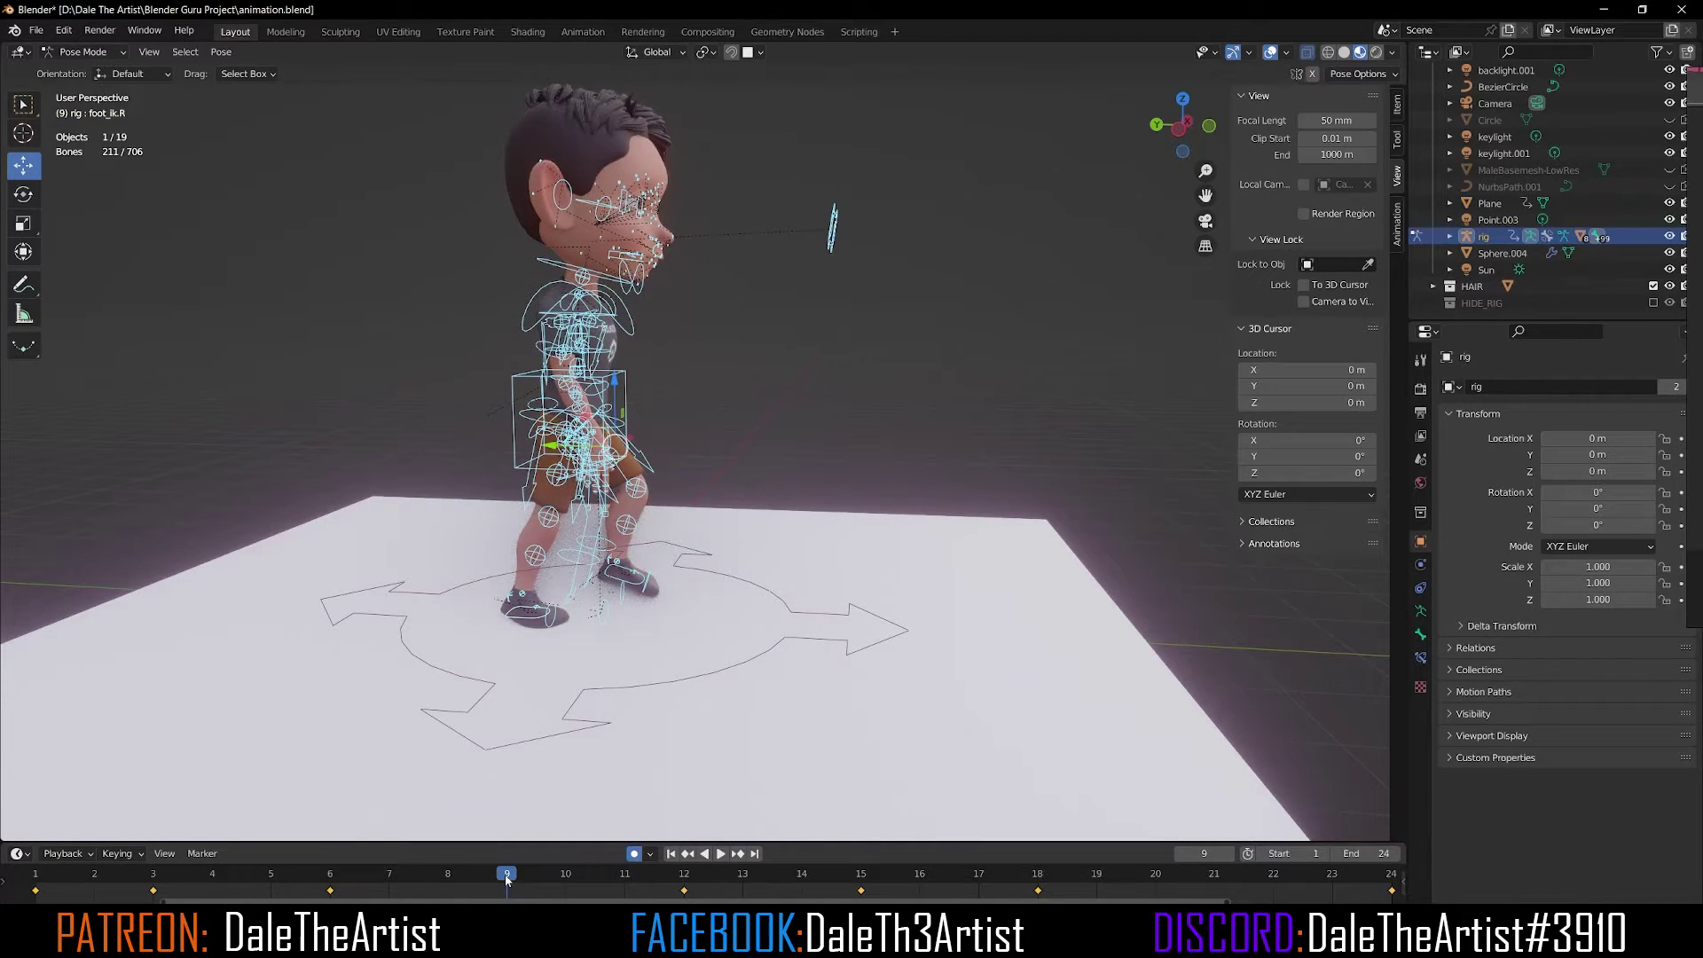
key(alt+a)
middle_drag(497, 621, 525, 605)
click(520, 605)
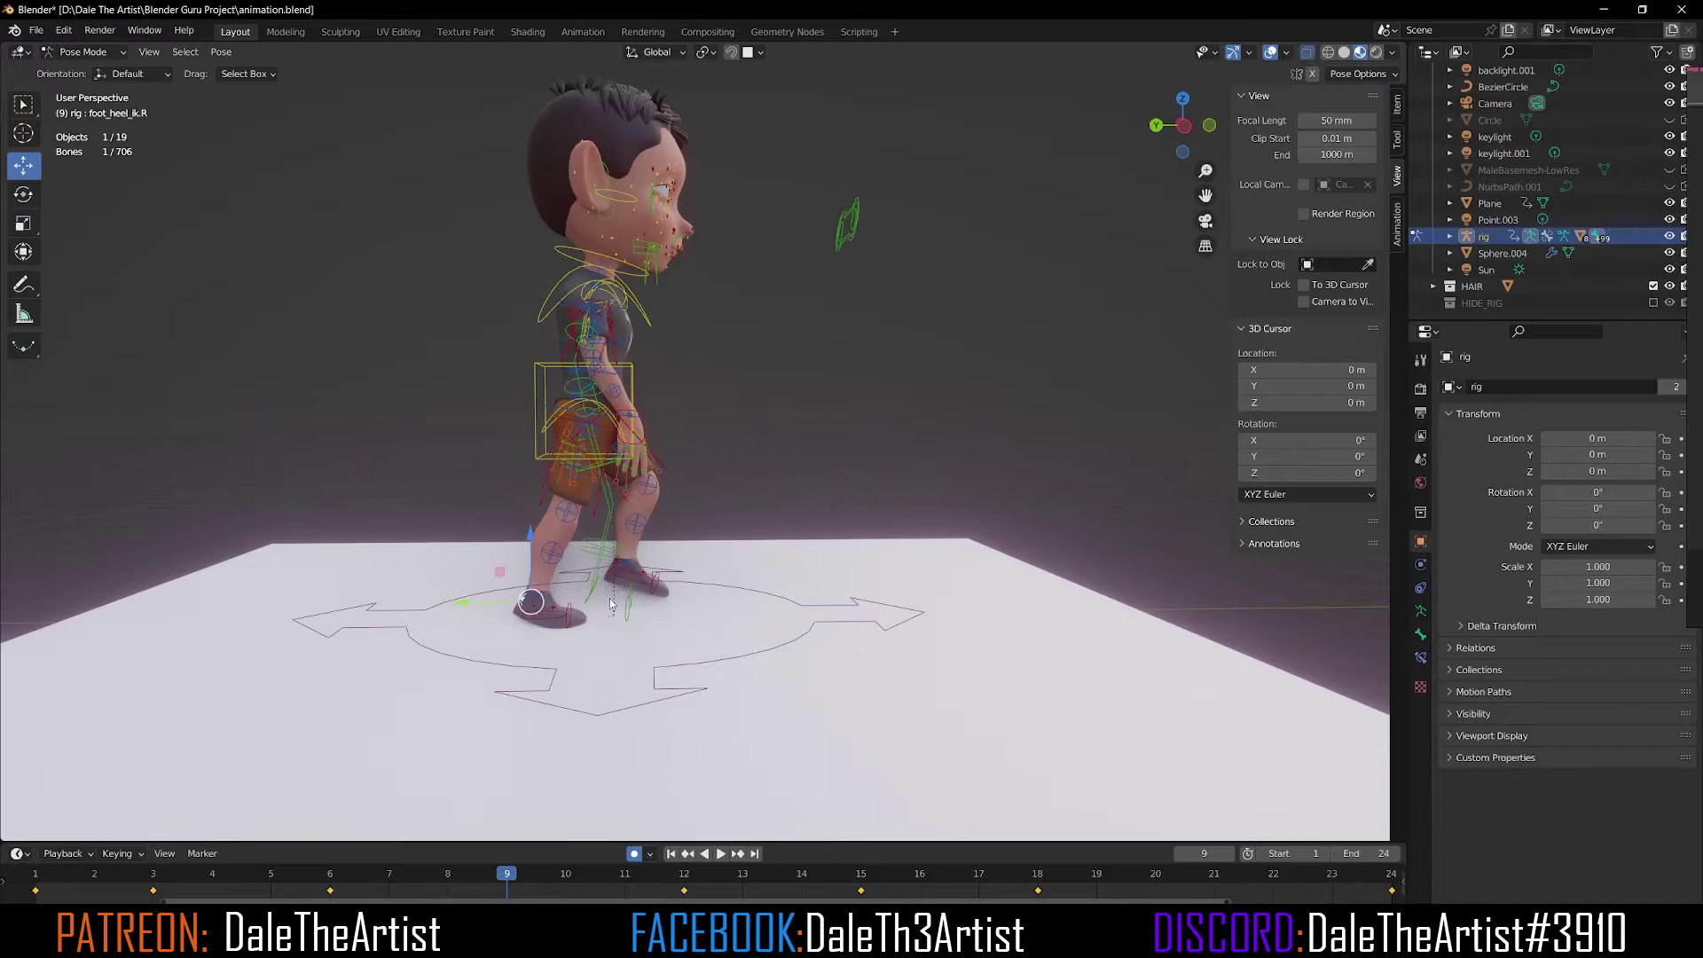
scroll(586, 602, up, 4)
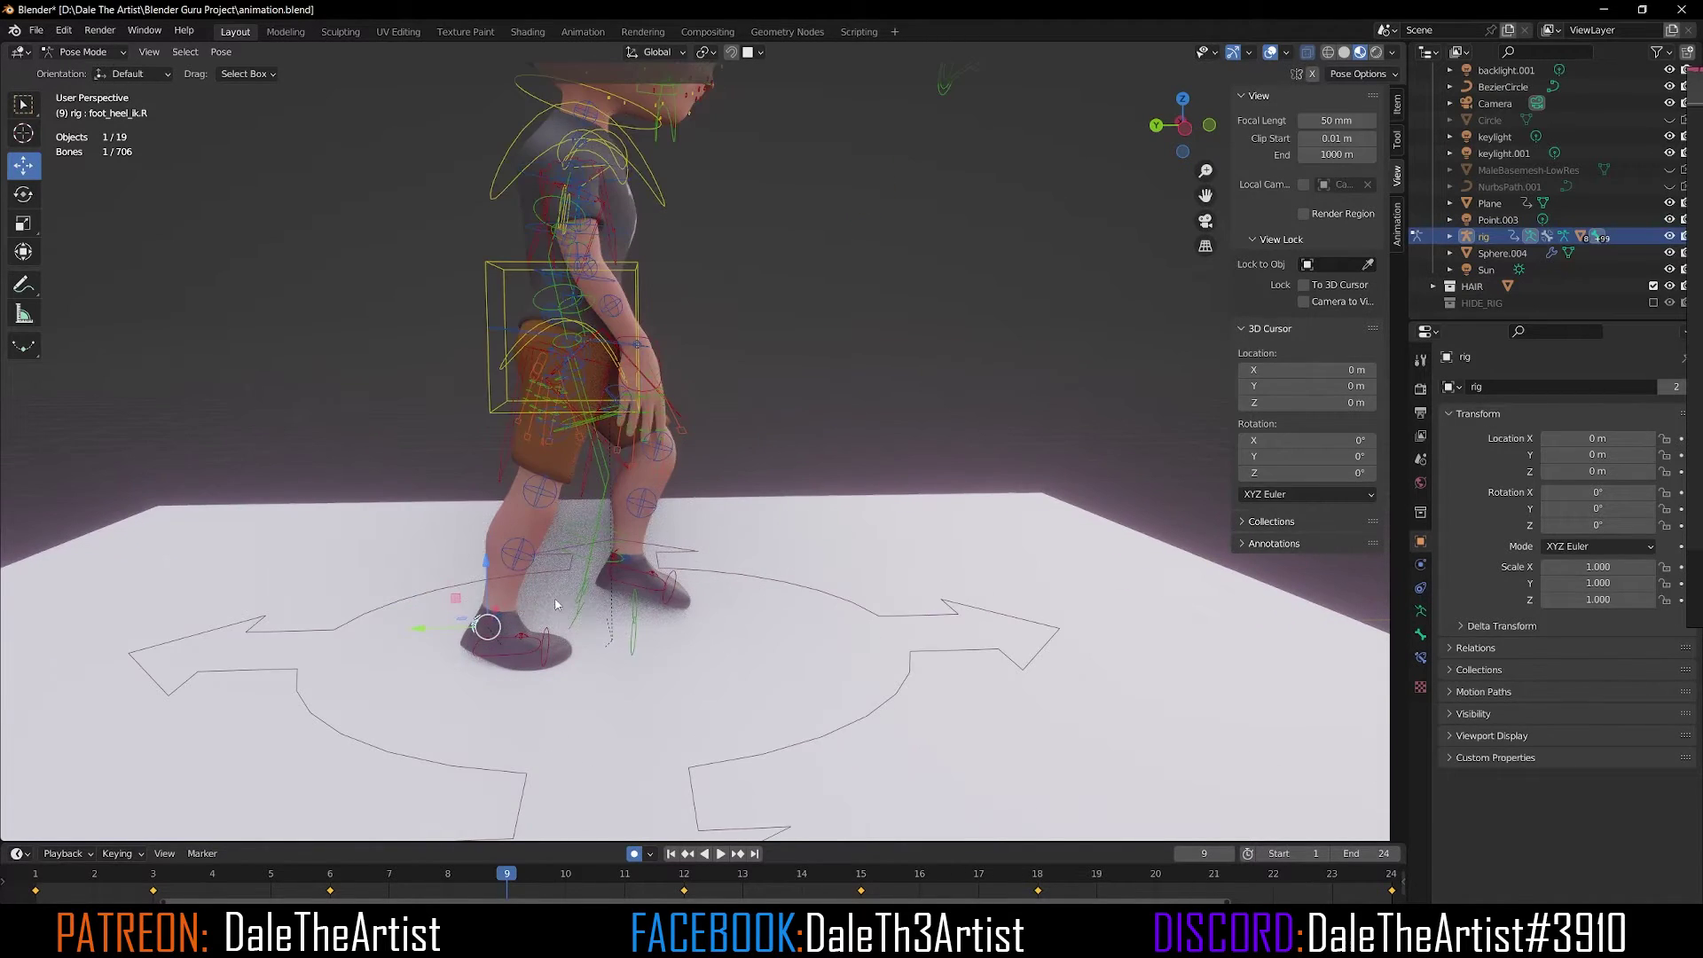
click(23, 195)
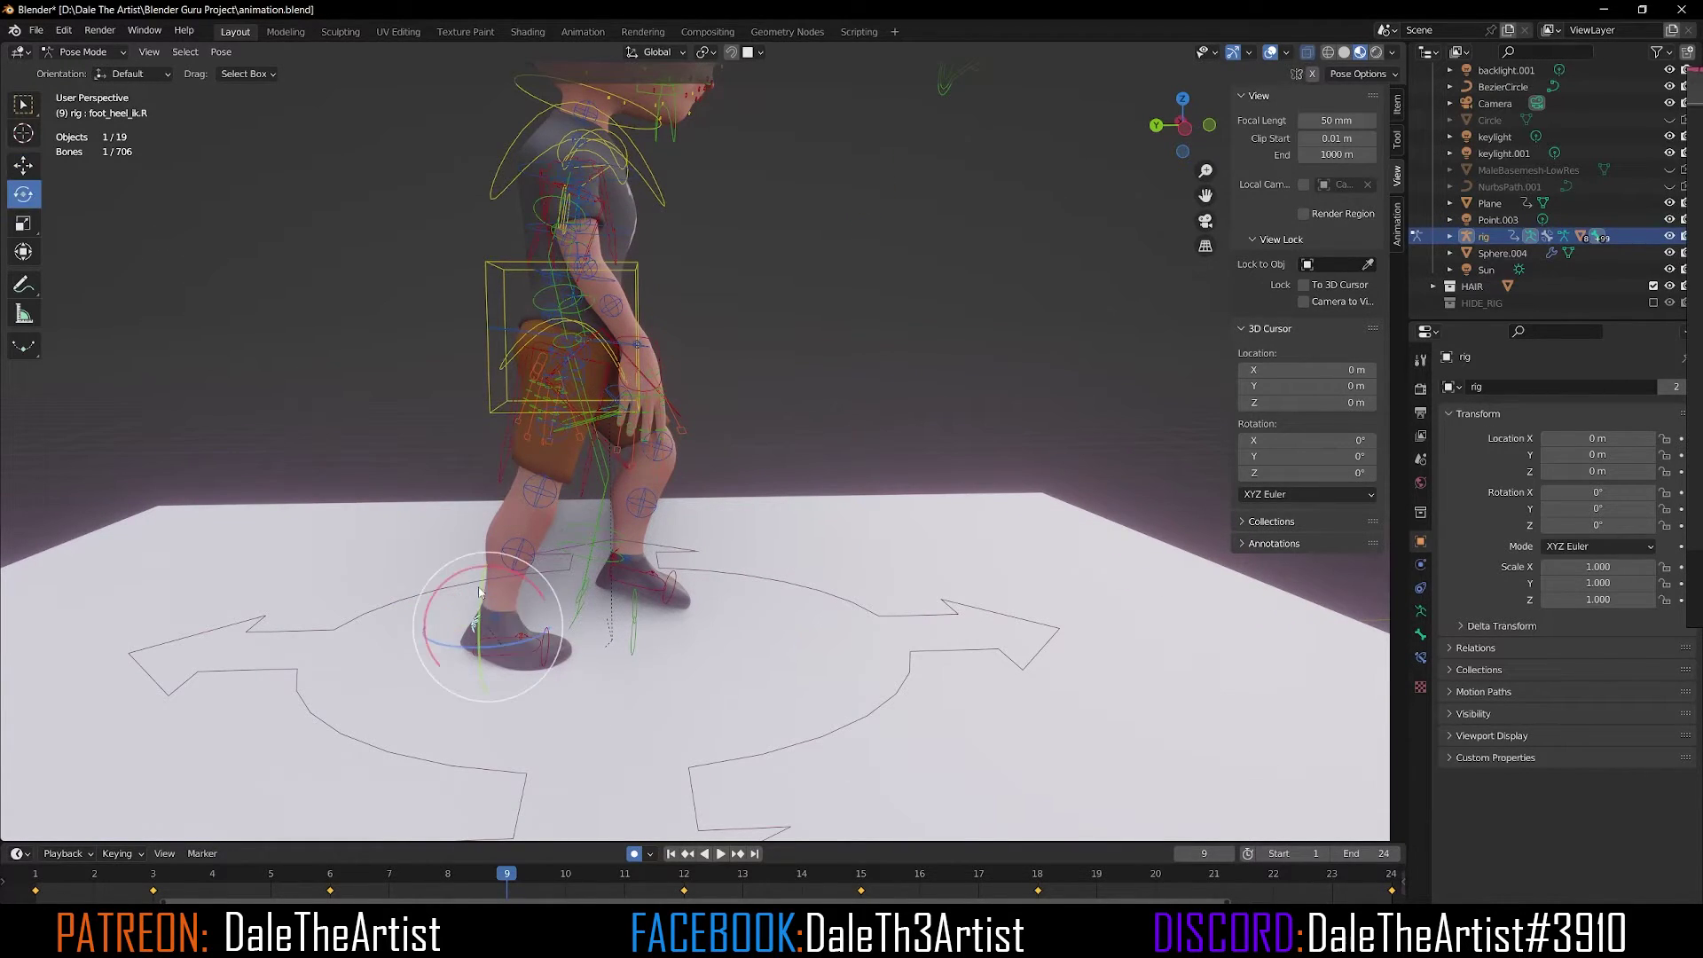
drag(501, 579, 524, 578)
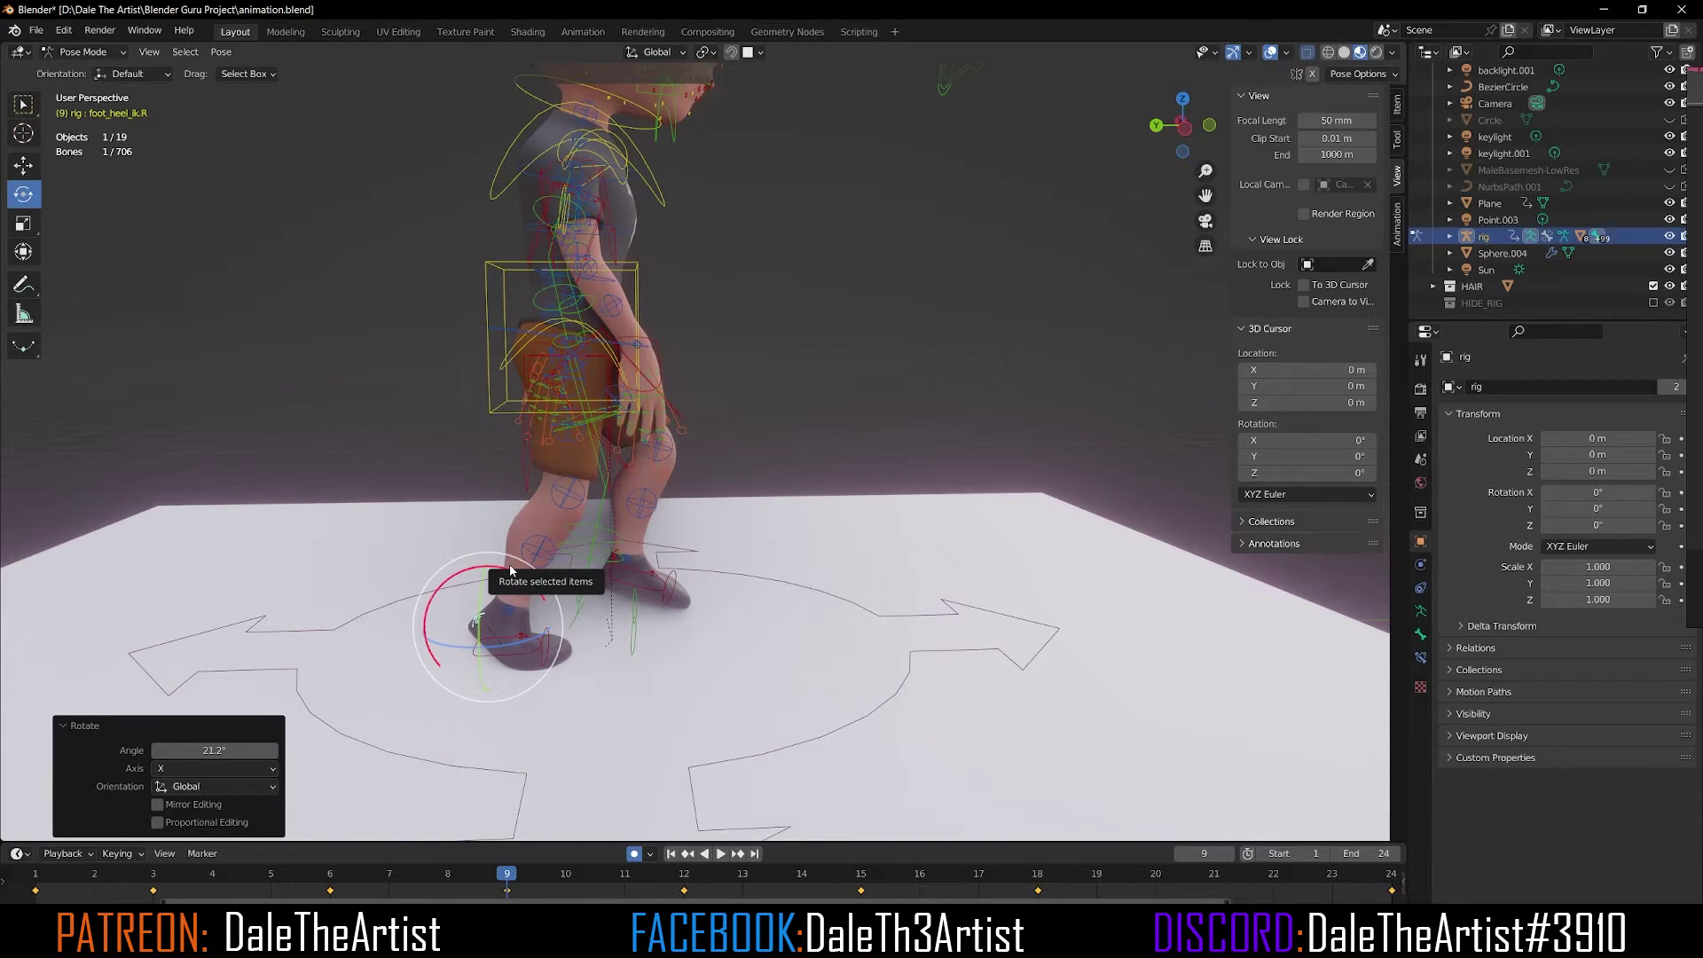
Slide the right foot IK control about 0.18 m along Y.
click(24, 165)
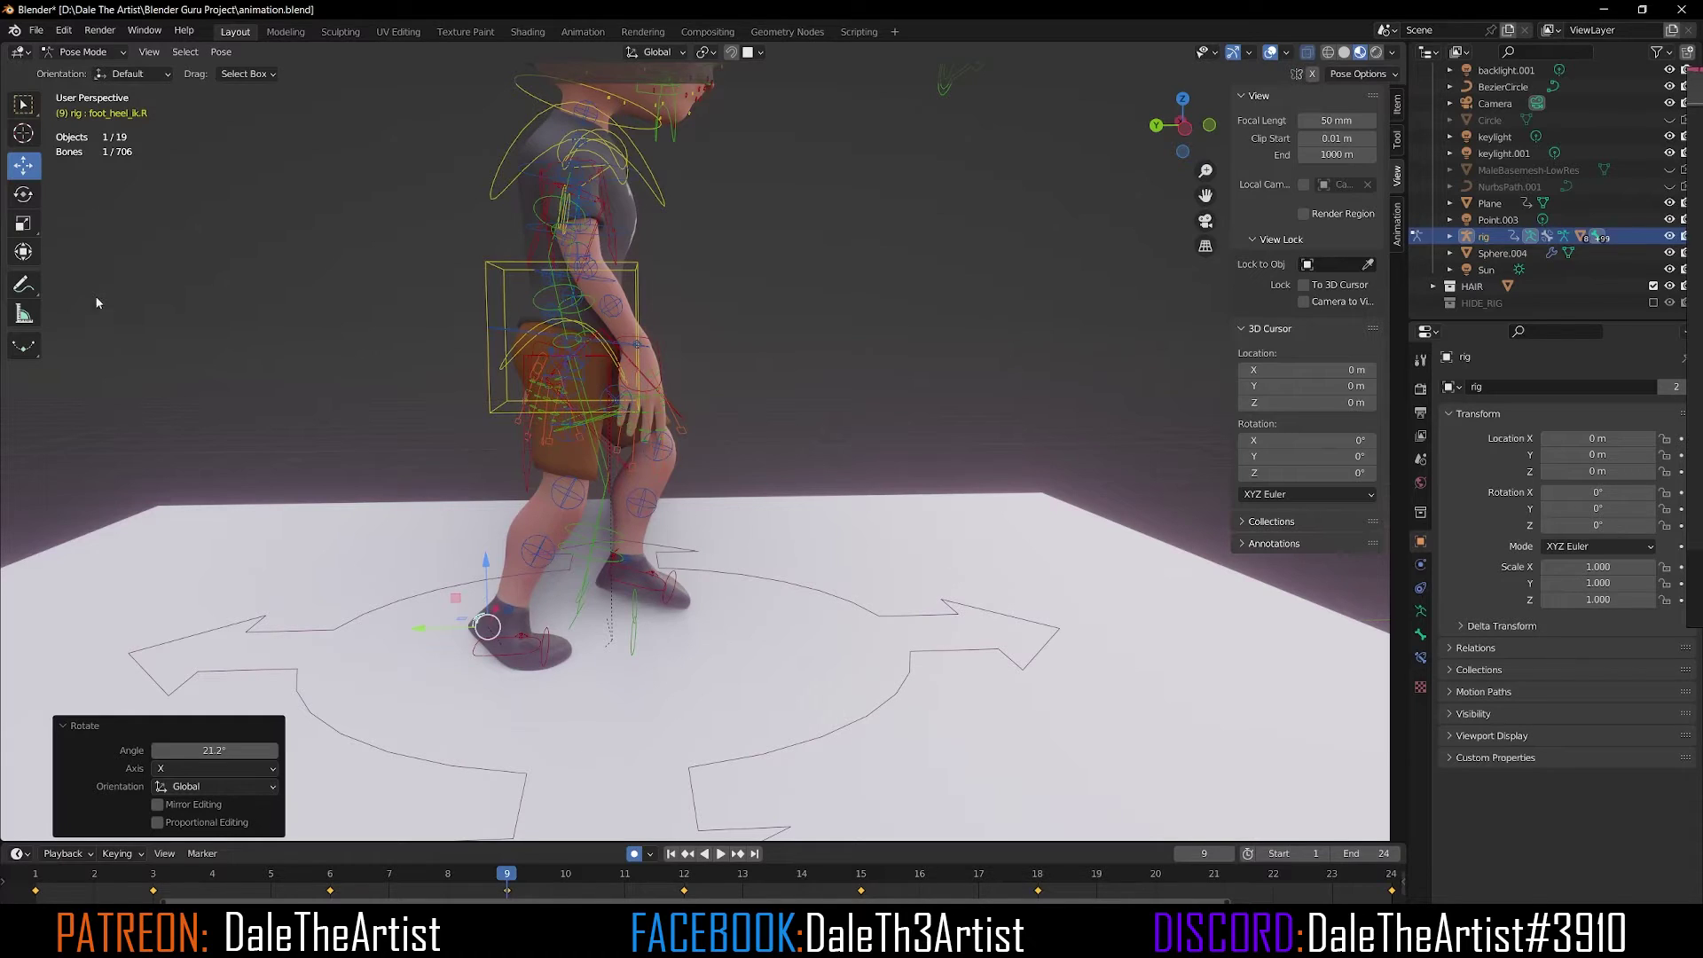
click(523, 657)
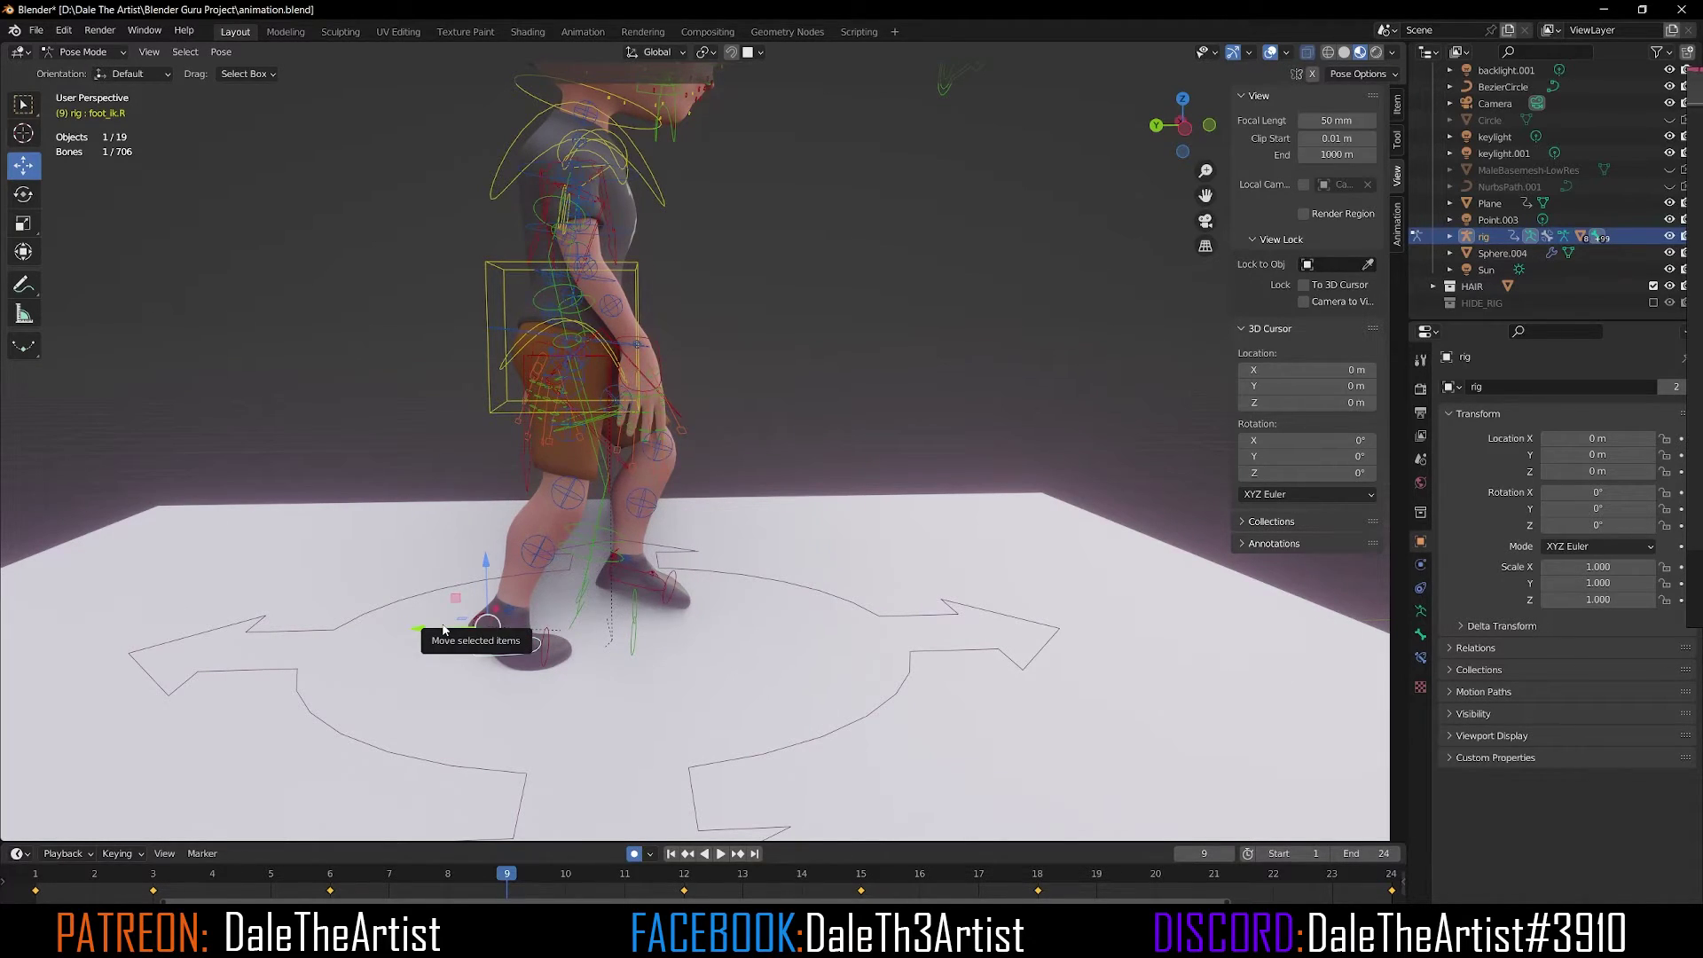
drag(445, 630, 414, 609)
Lower the torso on Z, then lift the left foot 0.32 m and turn it 21.9°.
click(494, 272)
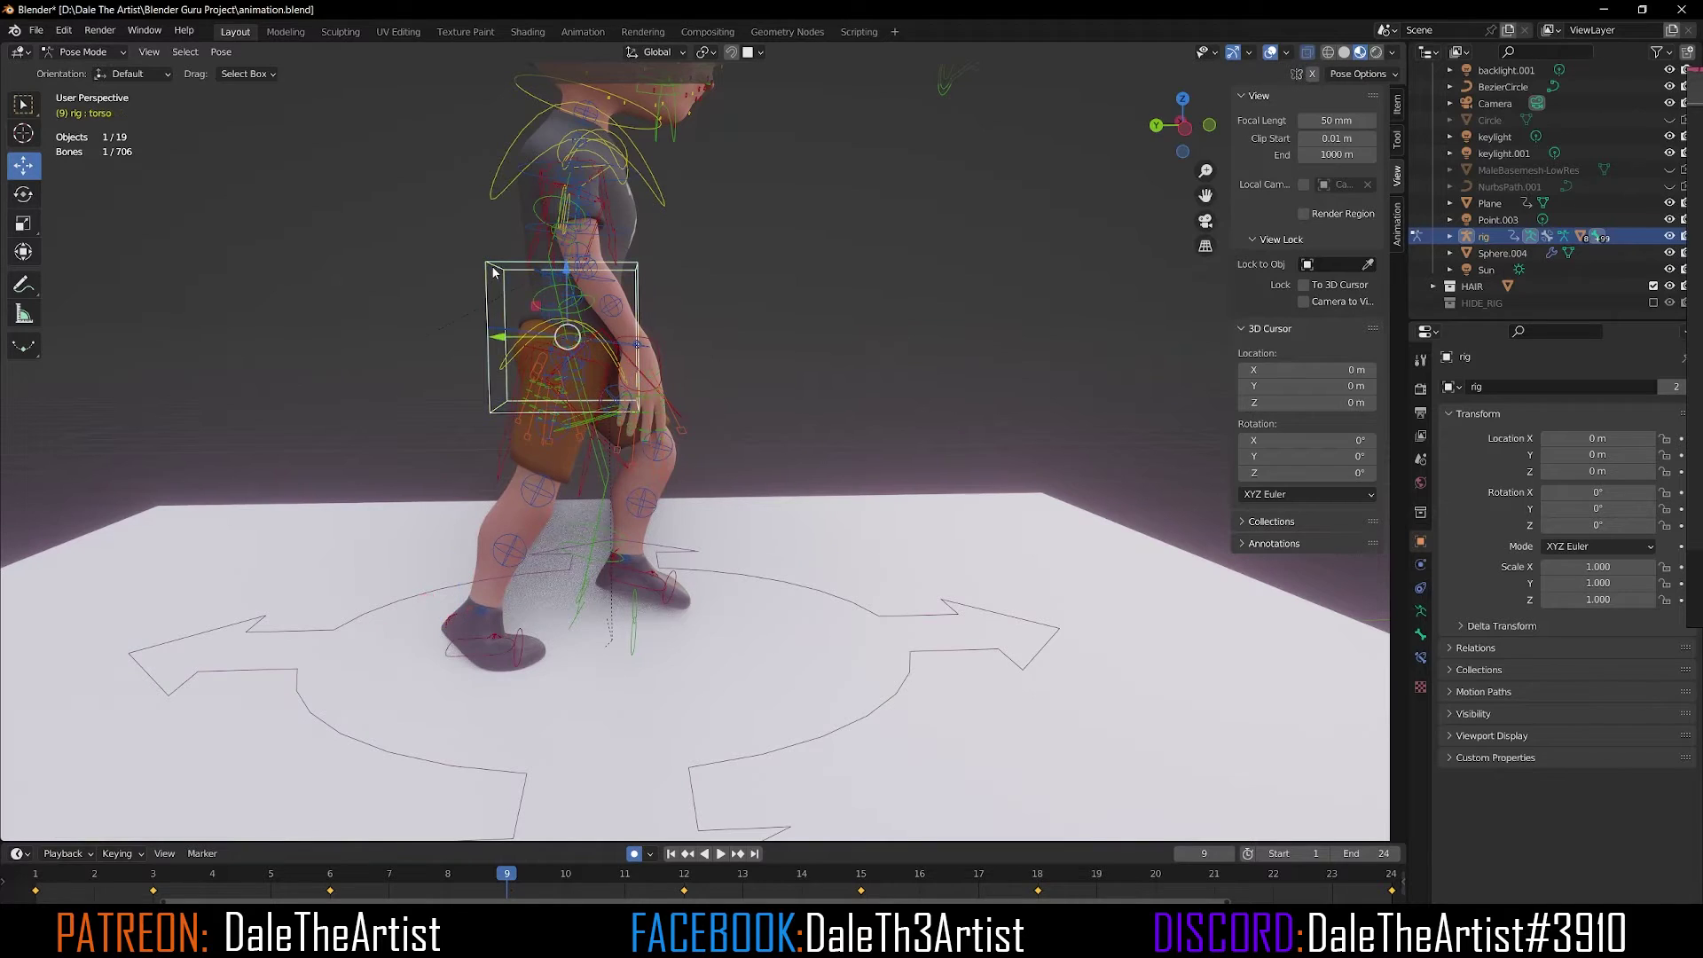
drag(566, 284, 592, 413)
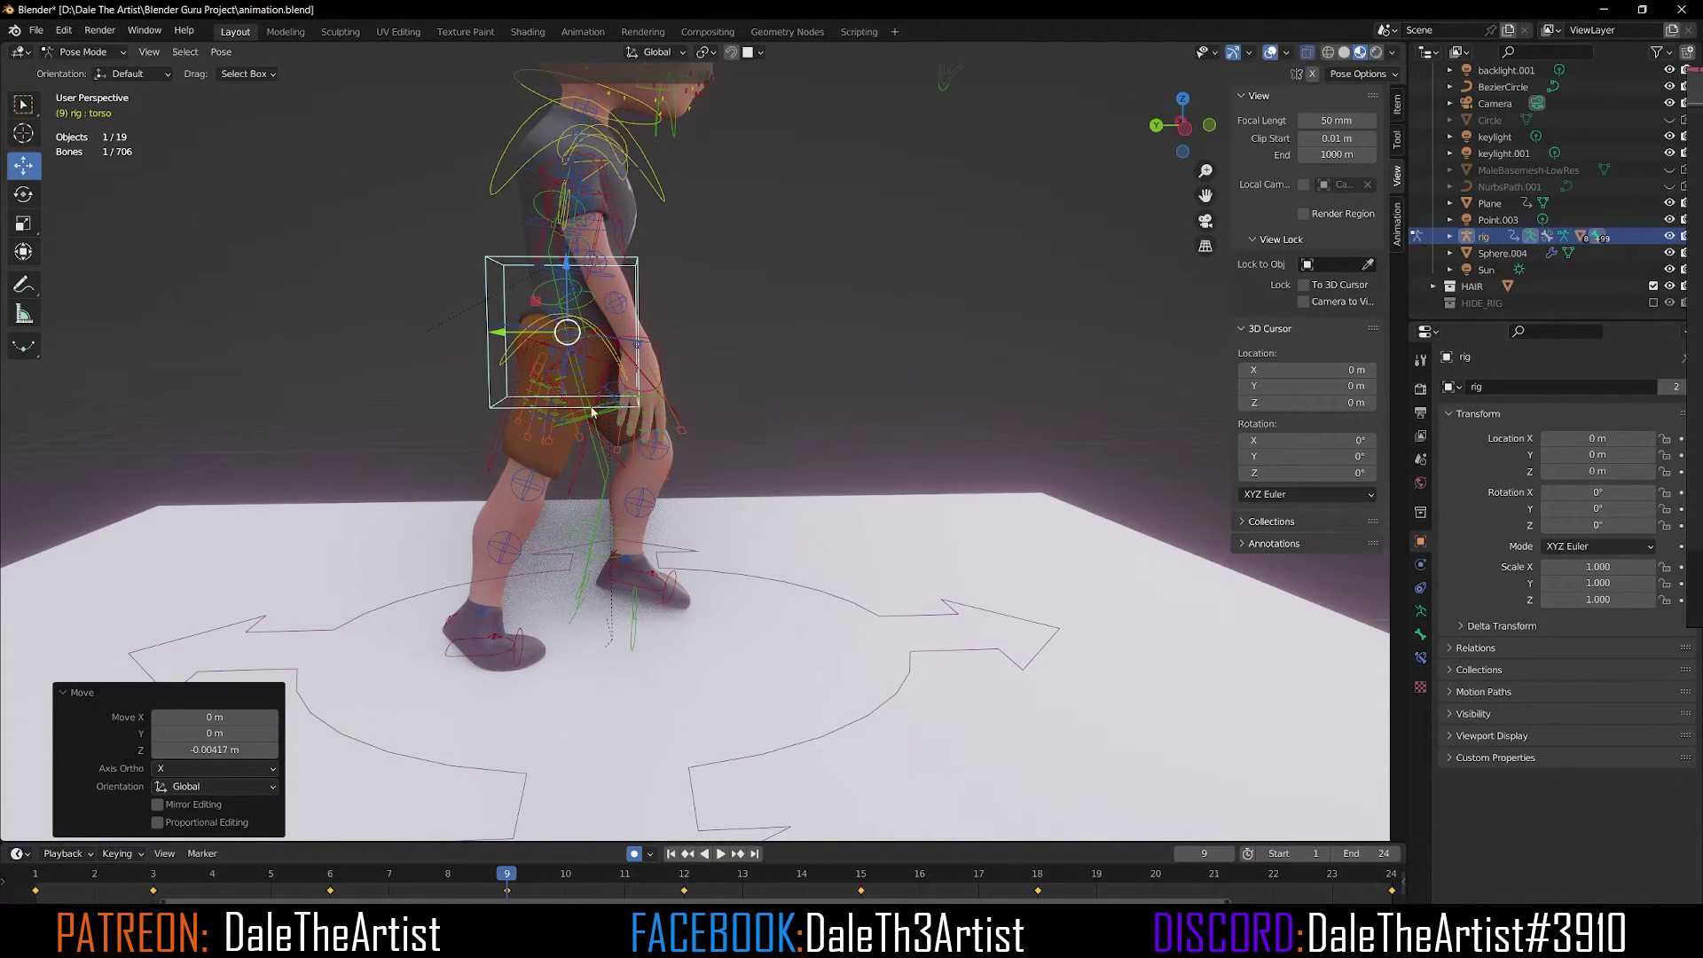
click(644, 589)
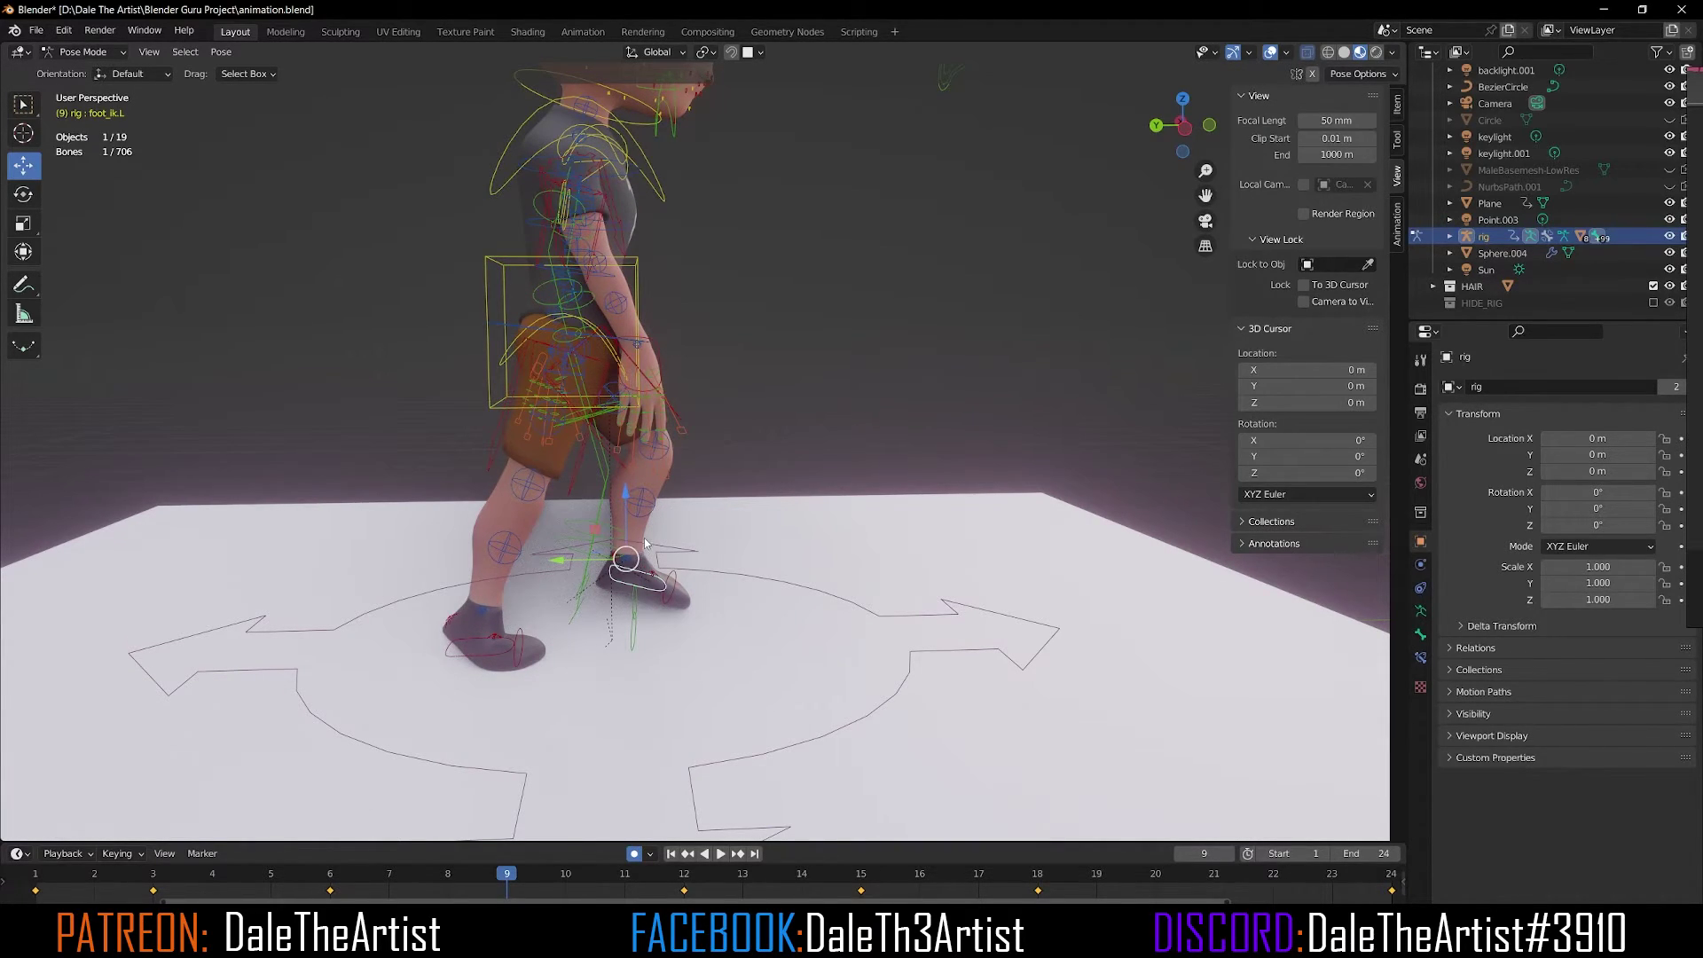
middle_drag(646, 550, 645, 542)
drag(595, 533, 582, 478)
click(23, 195)
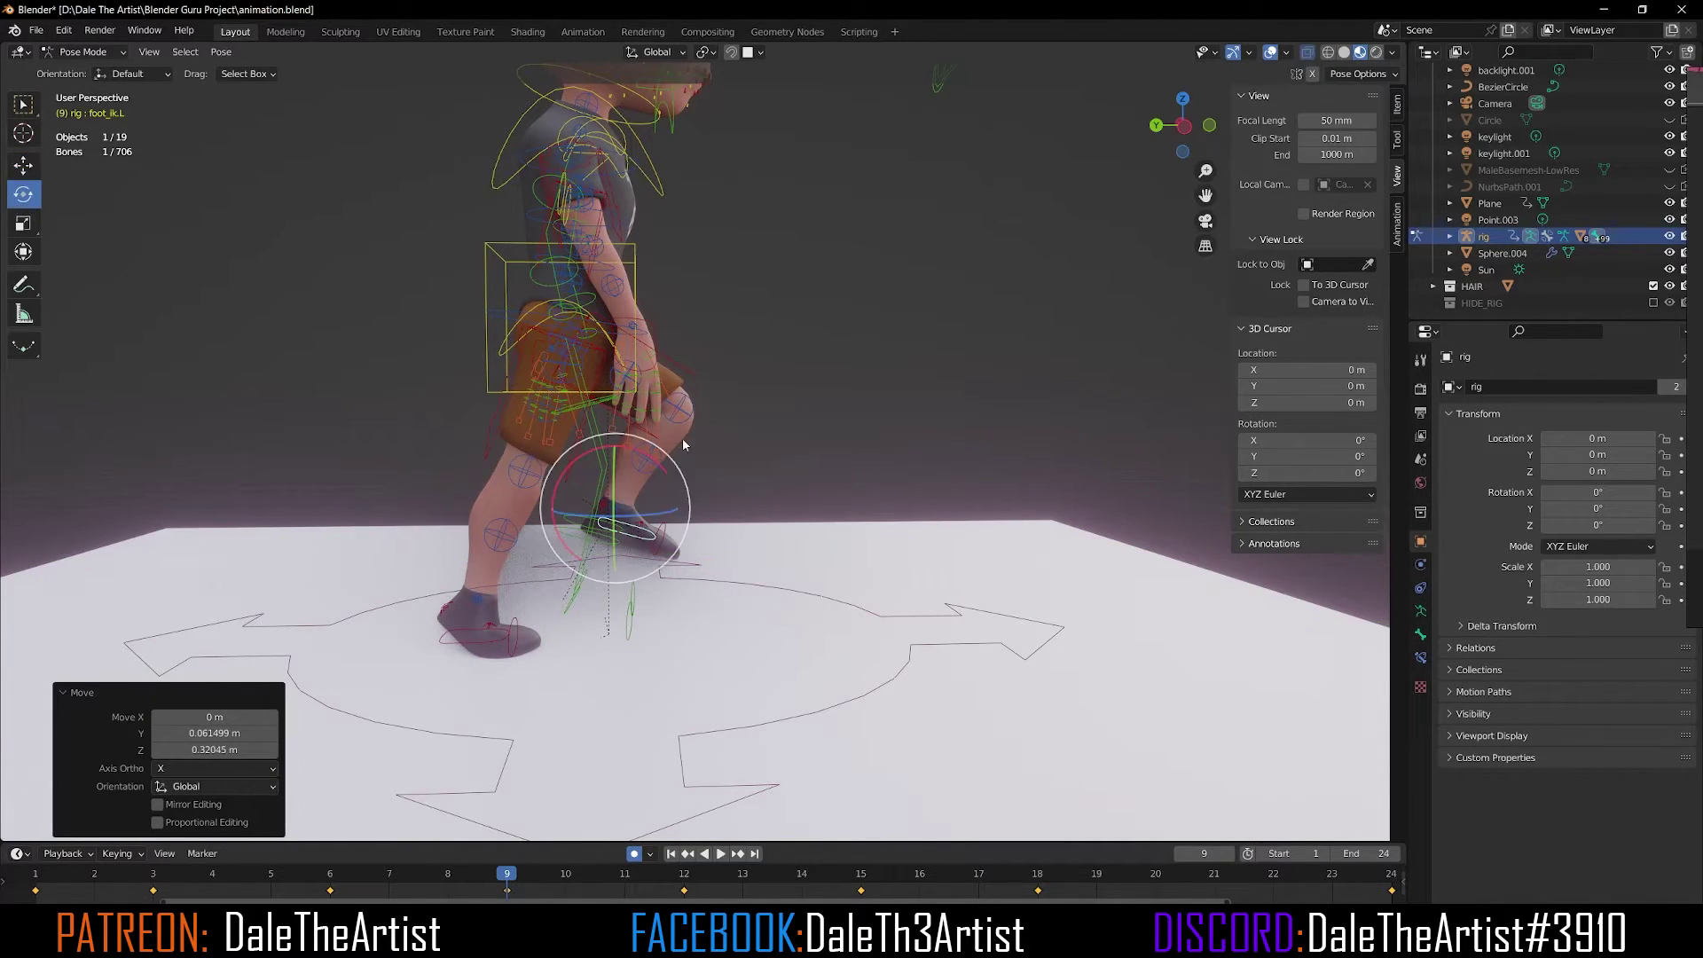
drag(672, 465, 693, 485)
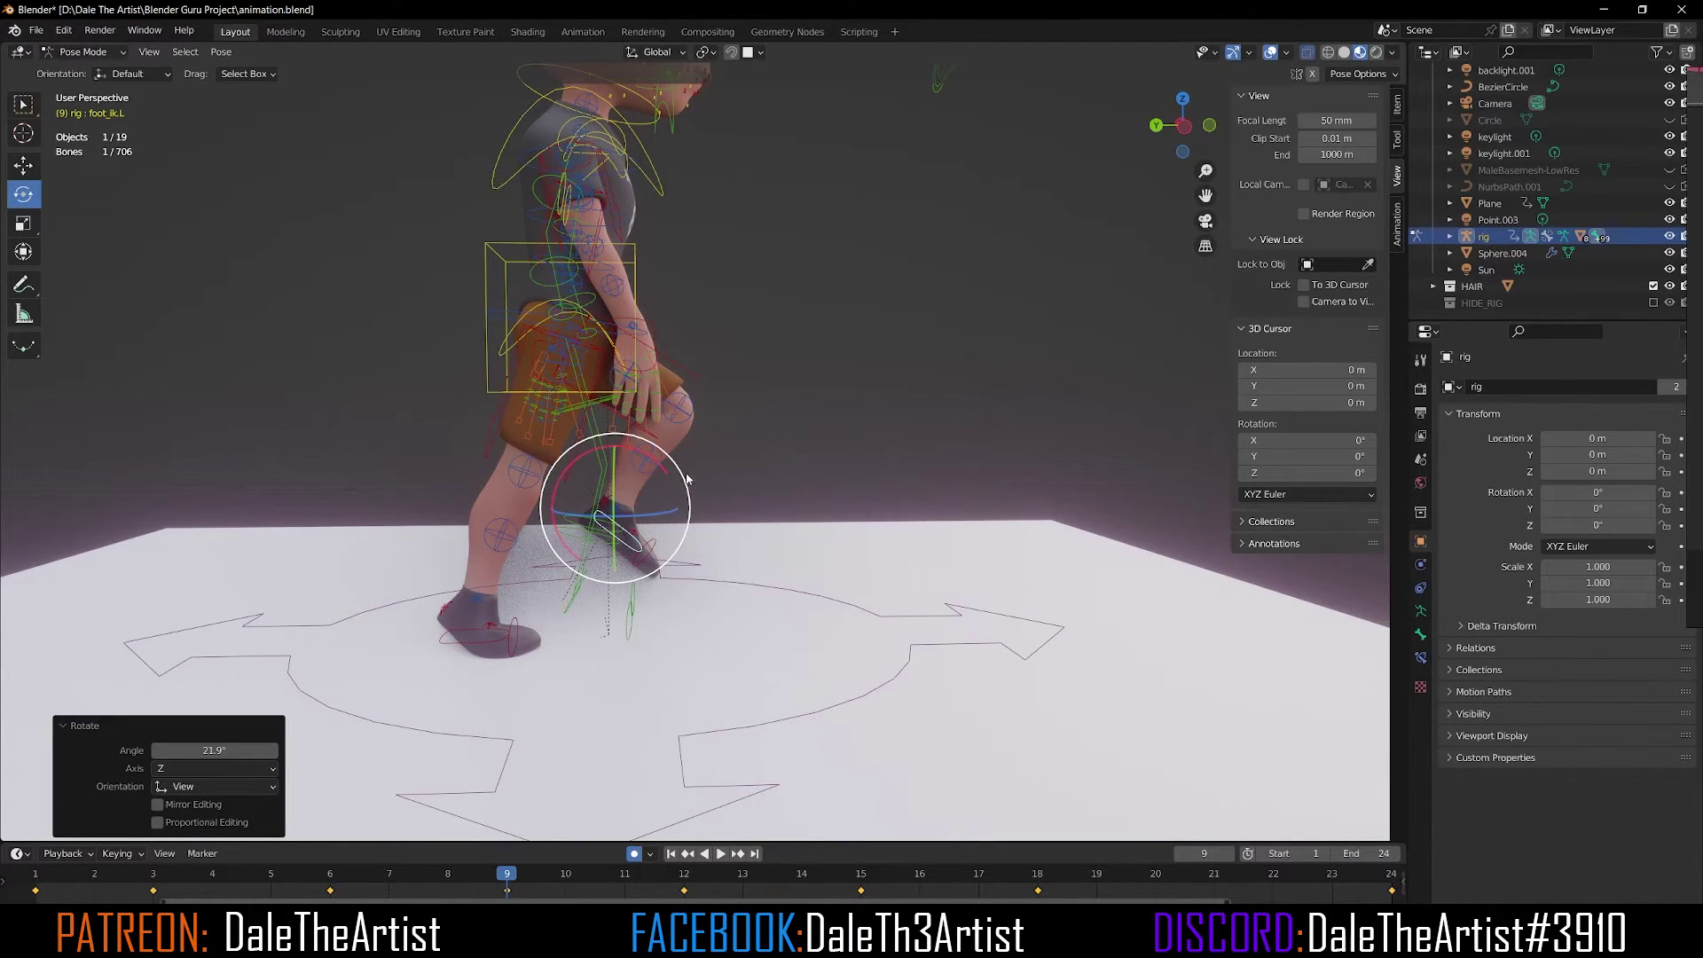
Rotate the right hand IK control -22.8°.
click(654, 331)
drag(695, 376, 710, 336)
key(g)
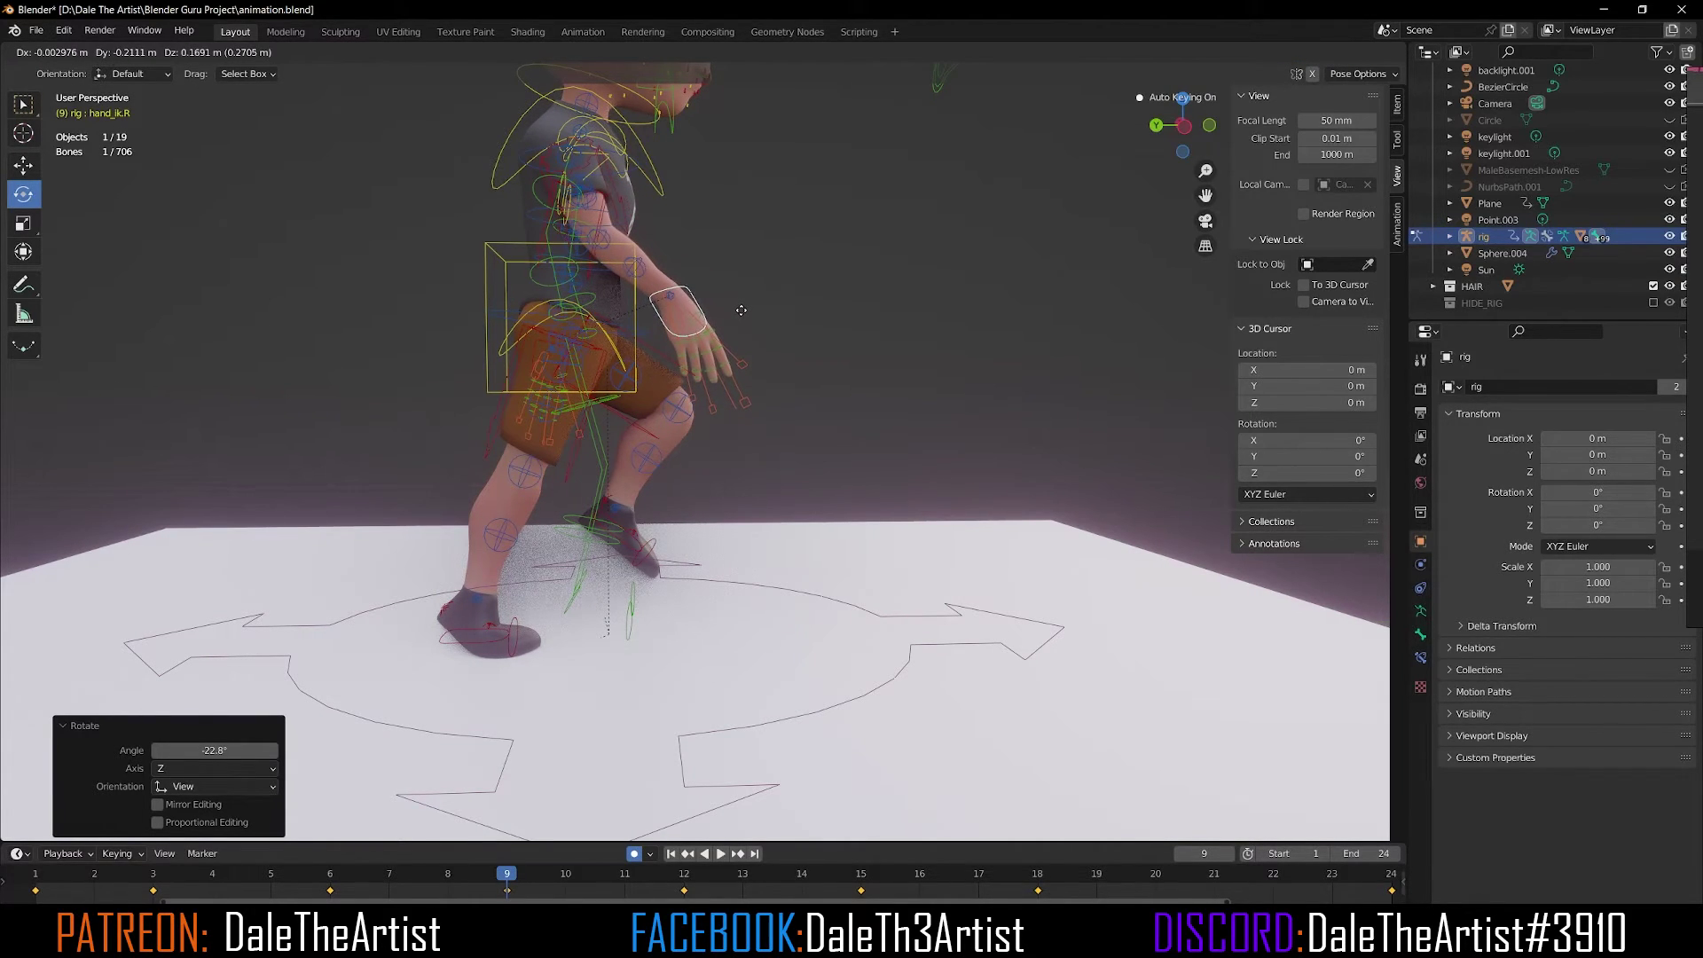
Place the right hand at its new position and rotate it.
click(736, 303)
middle_drag(737, 303, 533, 339)
key(r)
click(522, 390)
Raise the left hand about 0.26 m and turn it 9.97° about Y.
scroll(532, 340, up, 5)
click(621, 284)
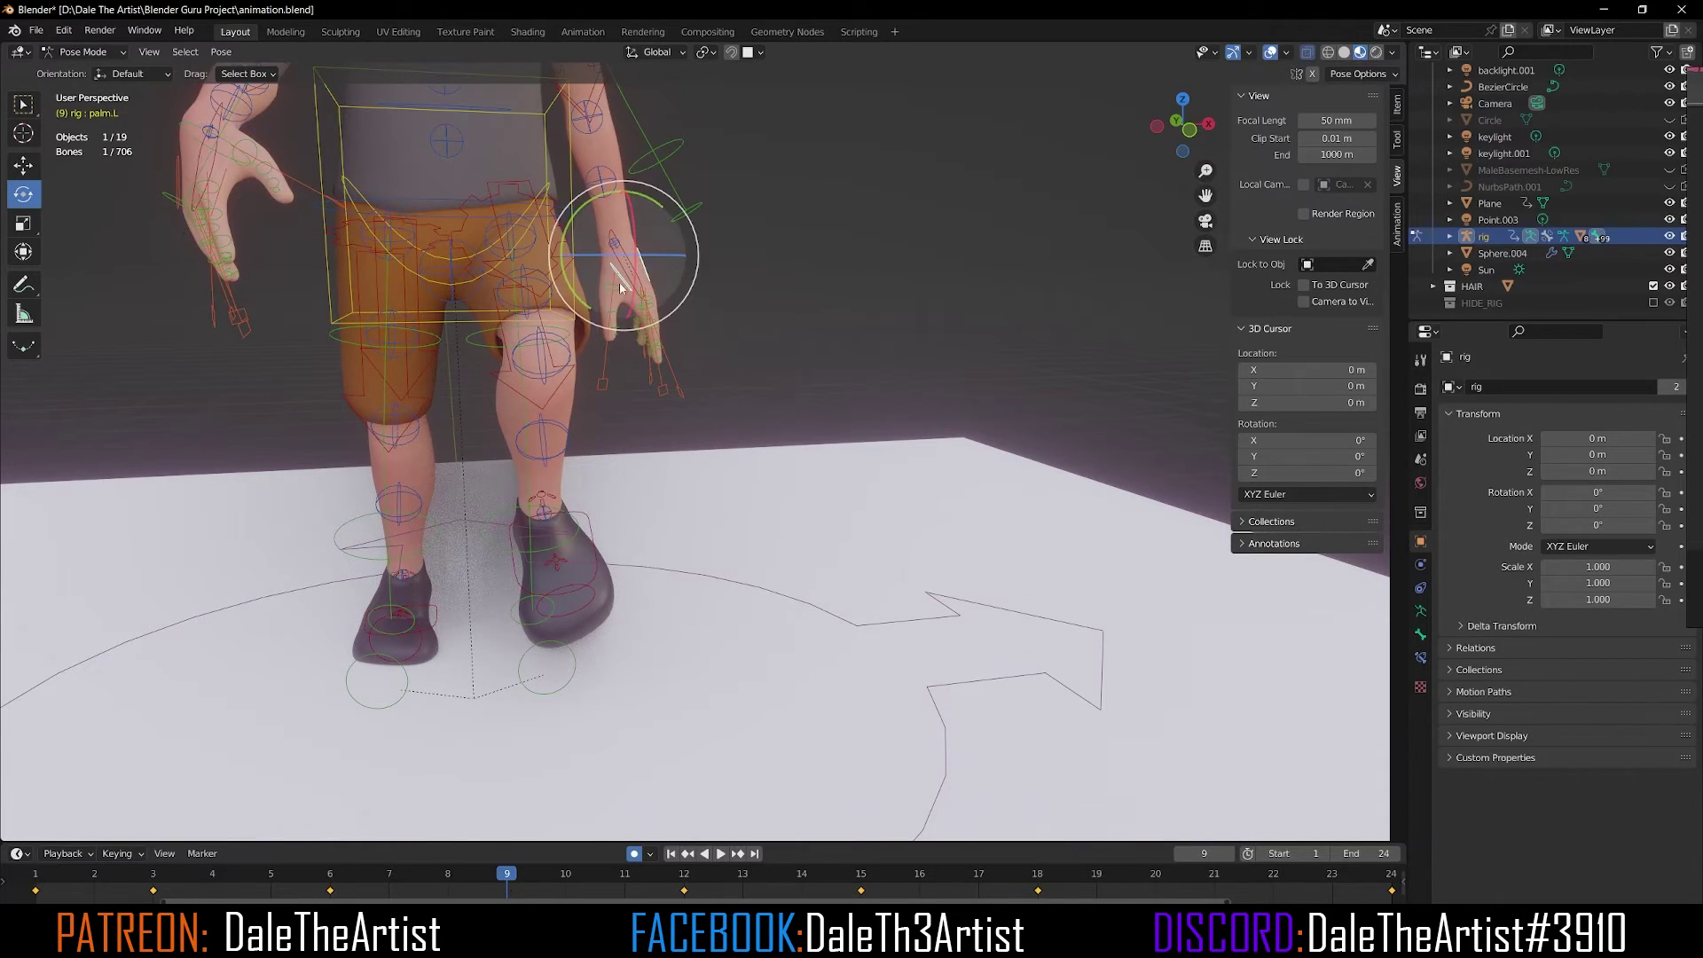
scroll(622, 284, down, 4)
click(859, 200)
middle_drag(859, 200, 601, 299)
scroll(717, 309, up, 3)
middle_drag(719, 314, 763, 327)
key(g)
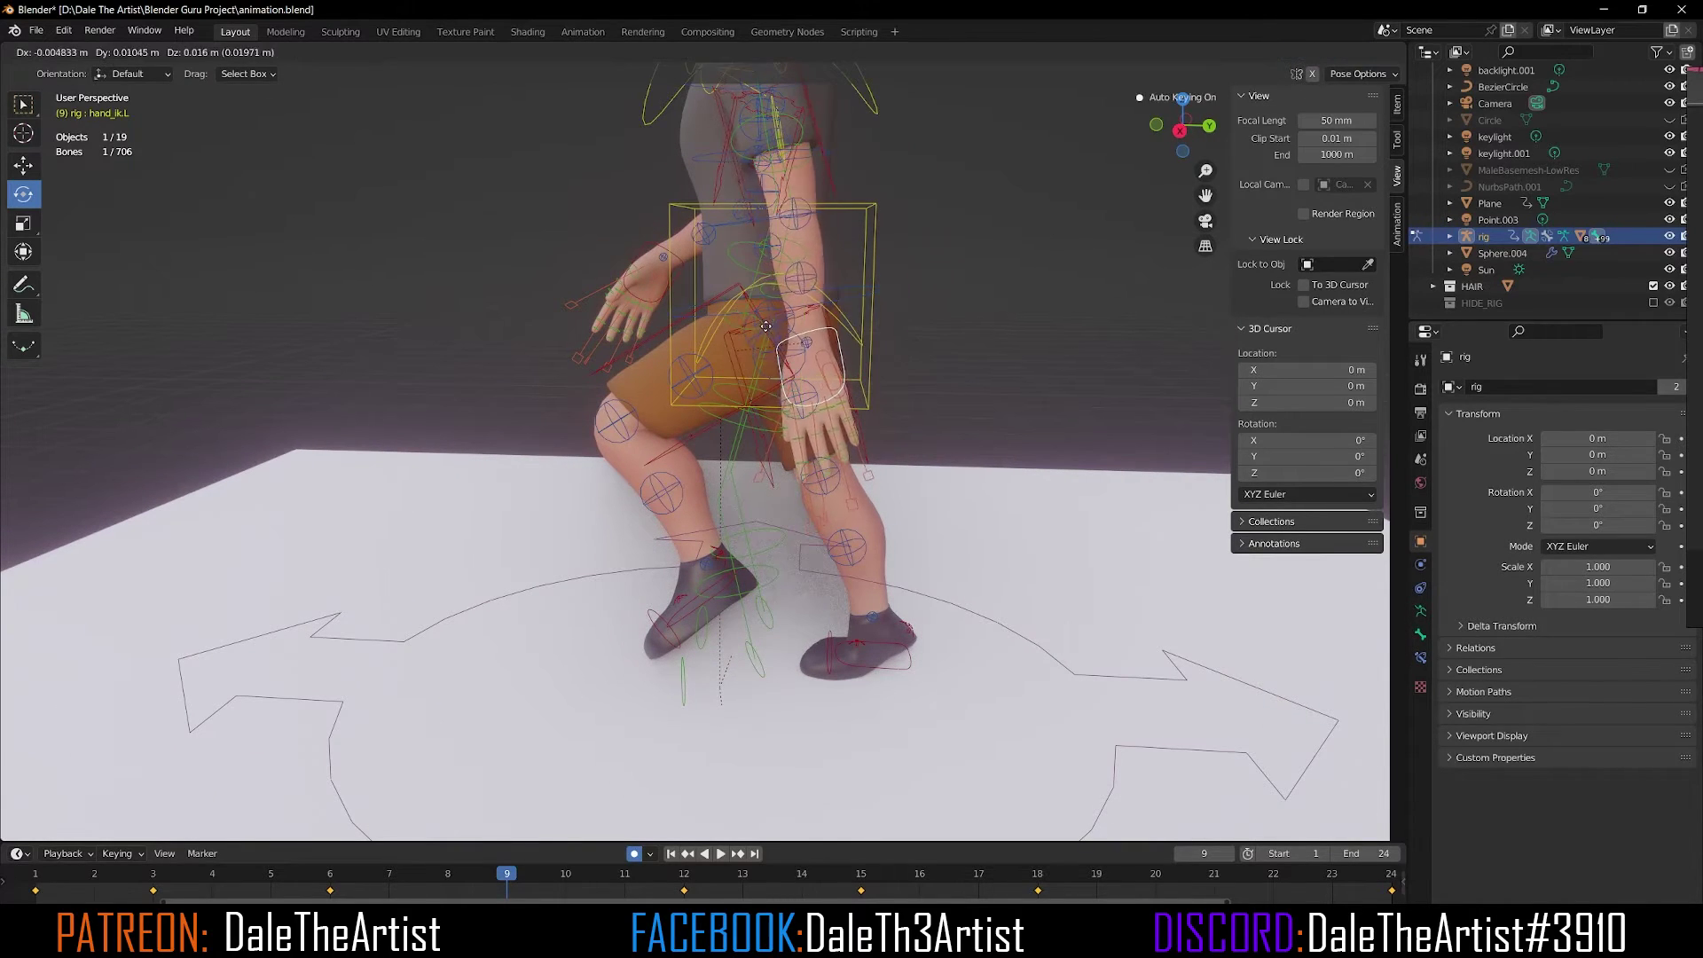
click(802, 273)
middle_drag(802, 273, 759, 239)
drag(760, 240, 747, 301)
middle_drag(747, 302, 663, 272)
Select the chest control to start rotating it.
click(572, 241)
middle_drag(572, 241, 601, 362)
key(r)
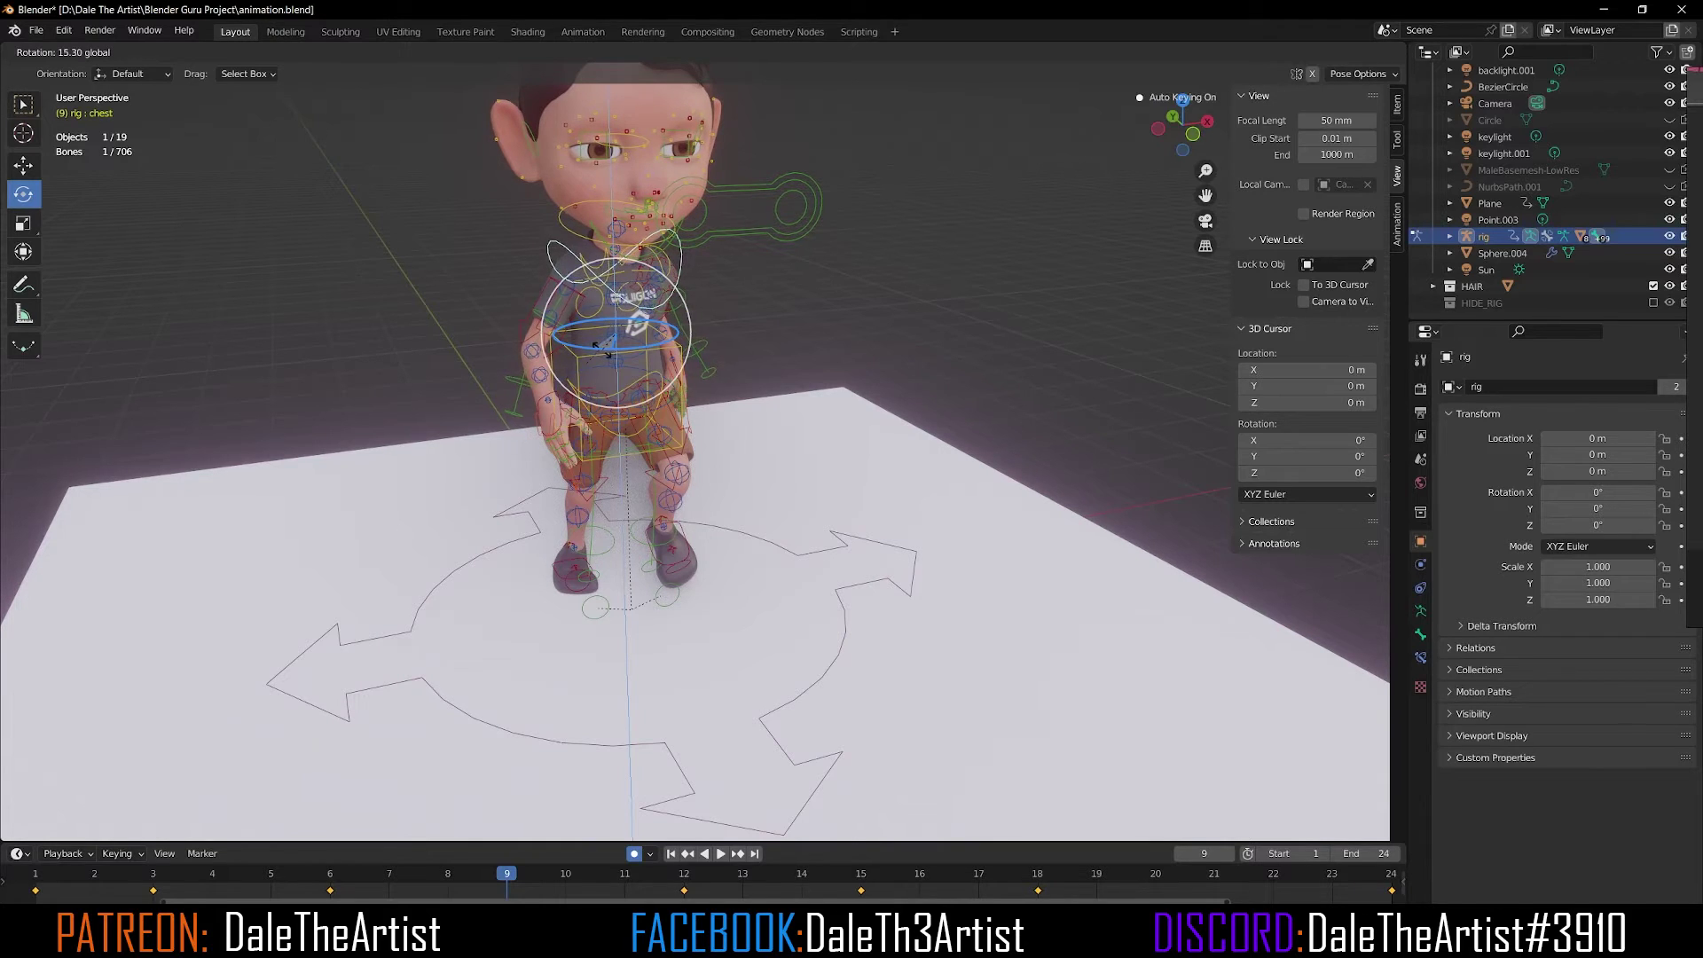
Twist the chest 11.4° on Z and tilt it back 6.3° on X.
click(621, 346)
middle_drag(621, 346, 727, 325)
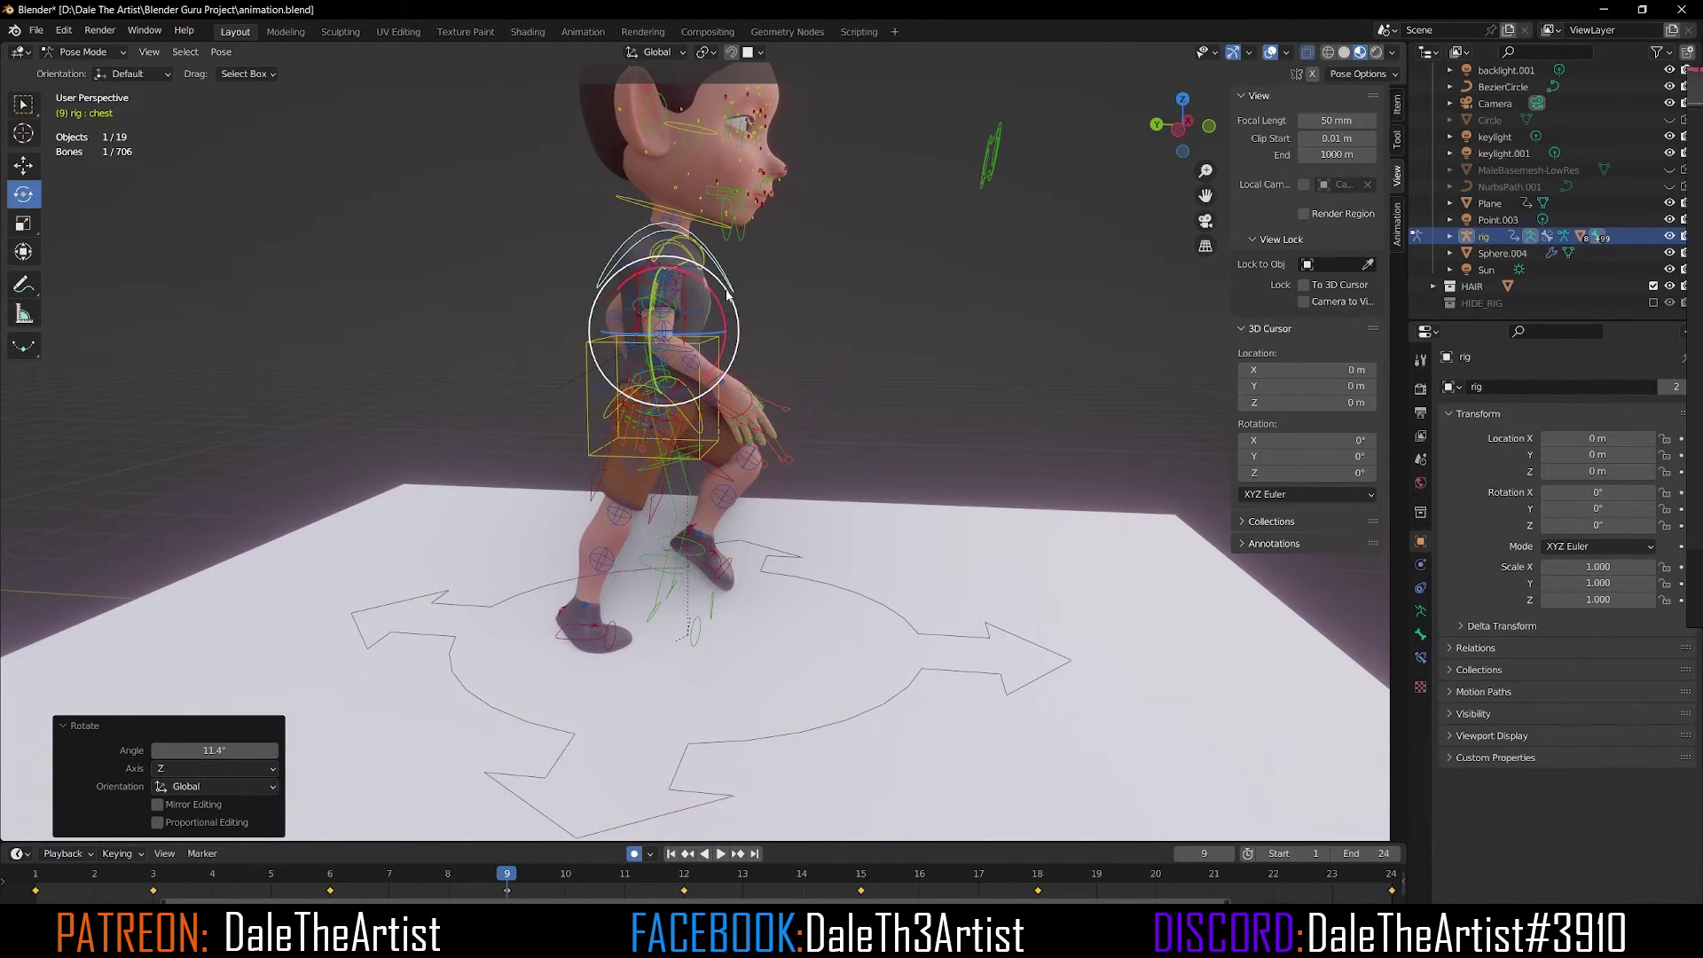
drag(718, 306, 714, 240)
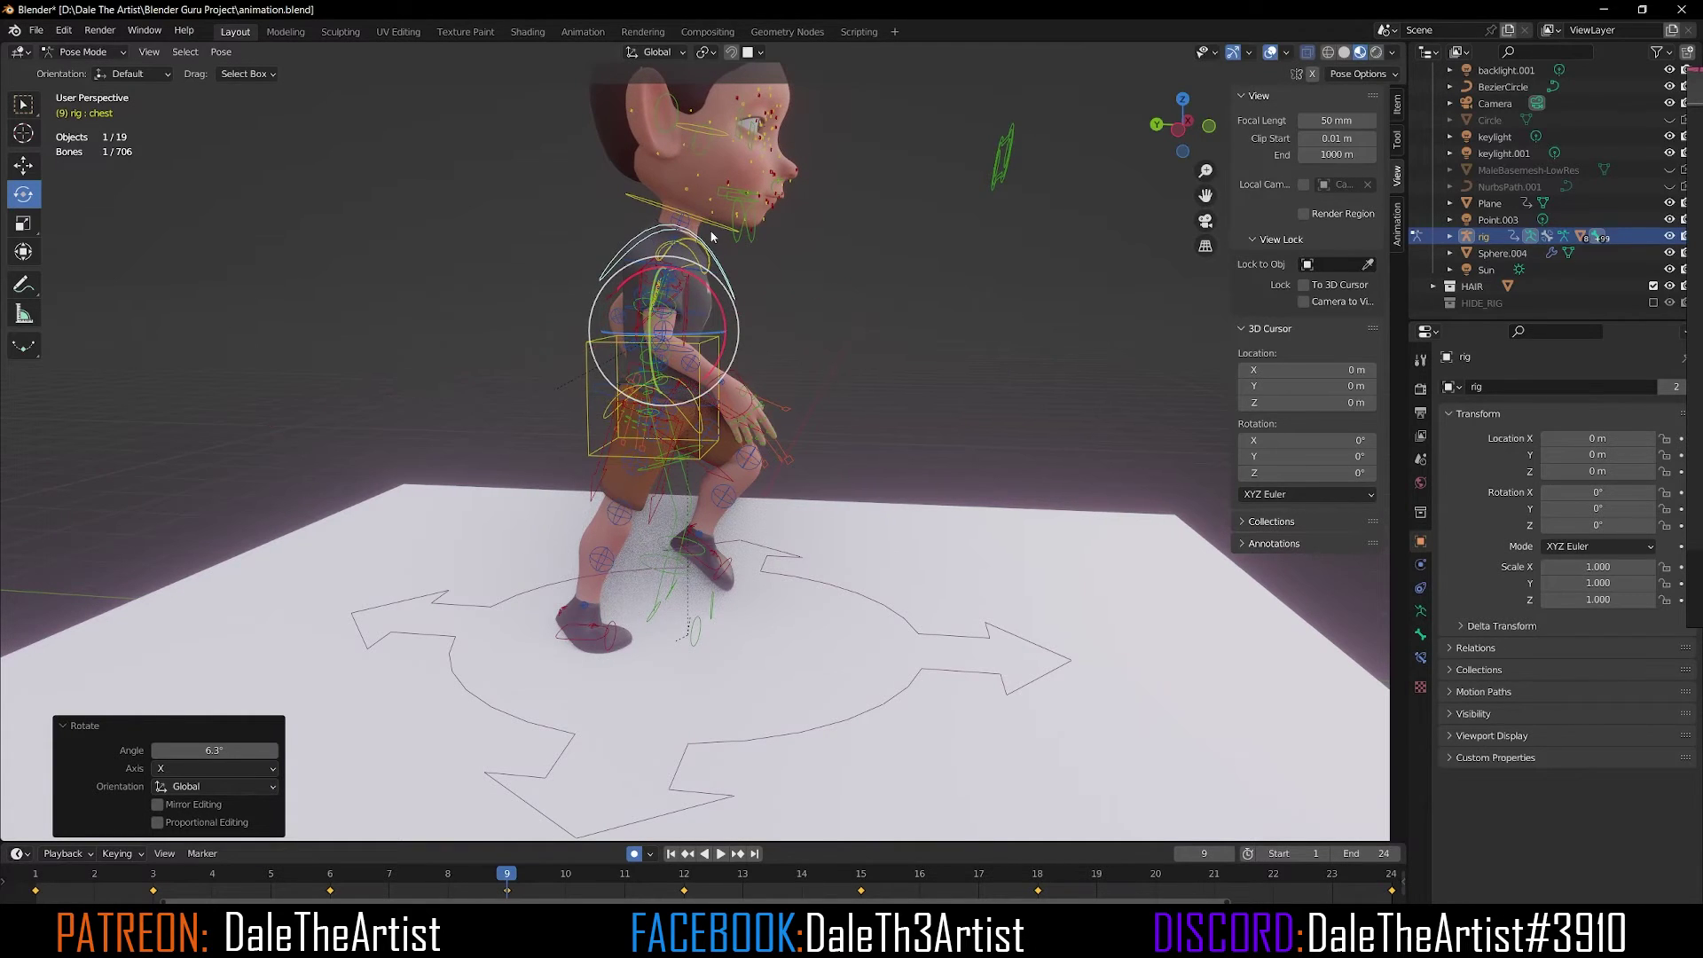
Tilt the head bone 5.1° about X.
click(697, 131)
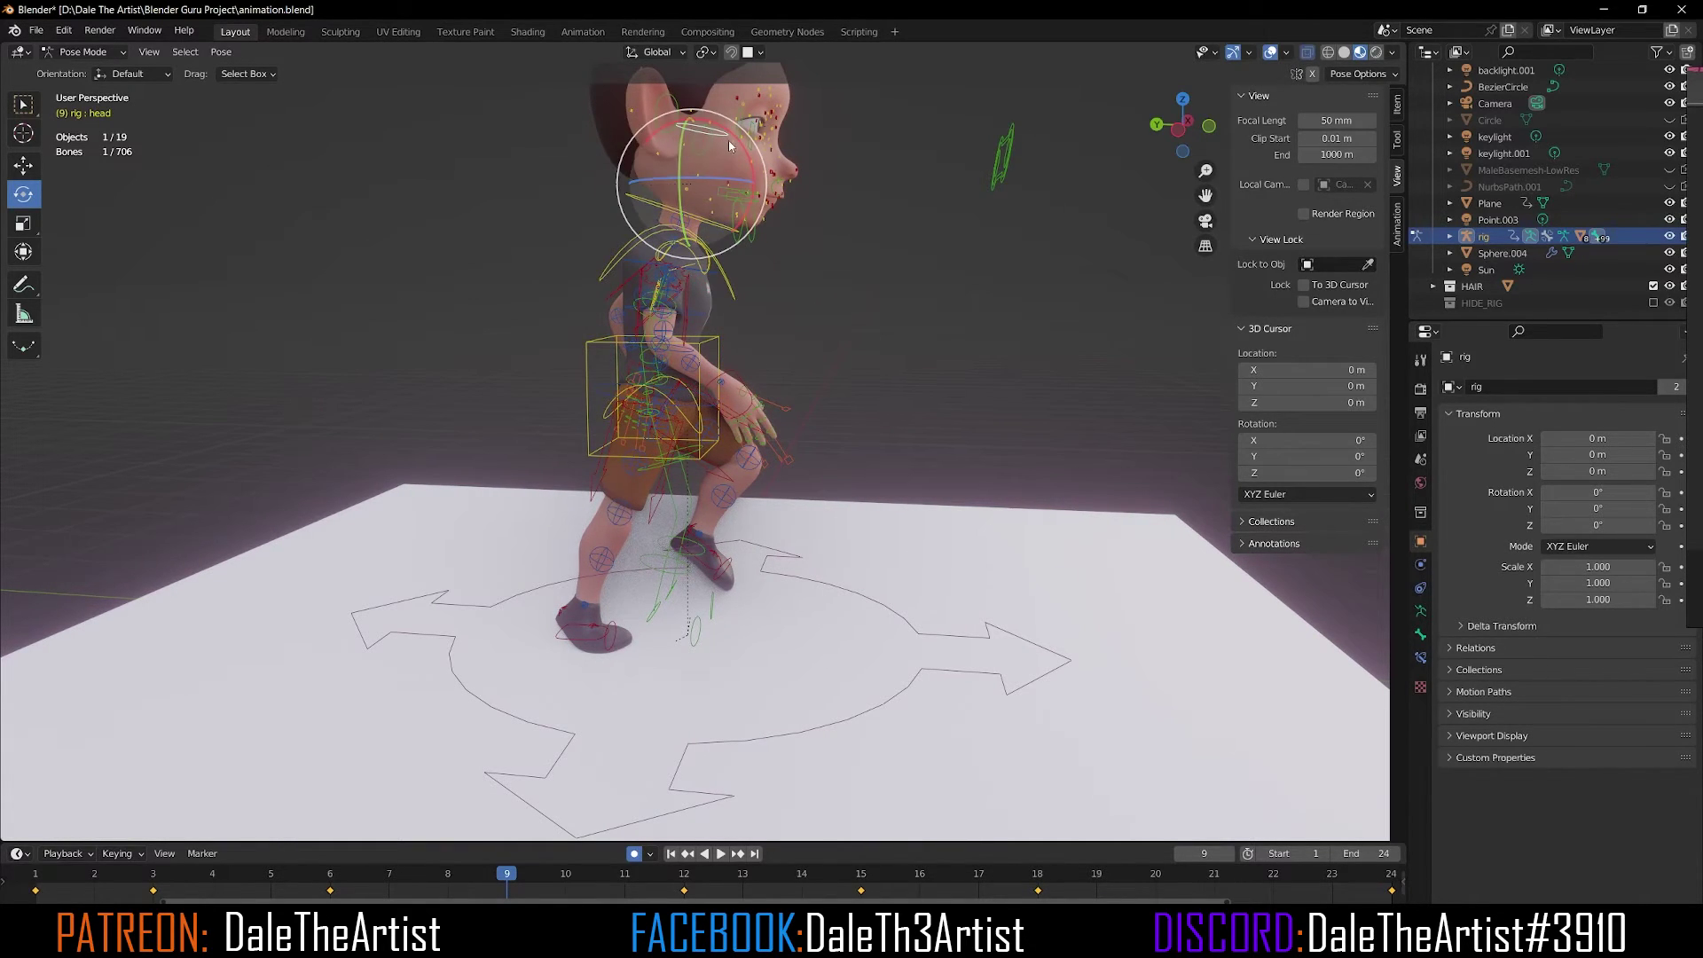
drag(754, 203, 750, 195)
middle_drag(750, 196, 710, 369)
mouse_move(760, 525)
middle_down()
mouse_move(842, 532)
mouse_move(698, 543)
mouse_move(744, 532)
middle_up()
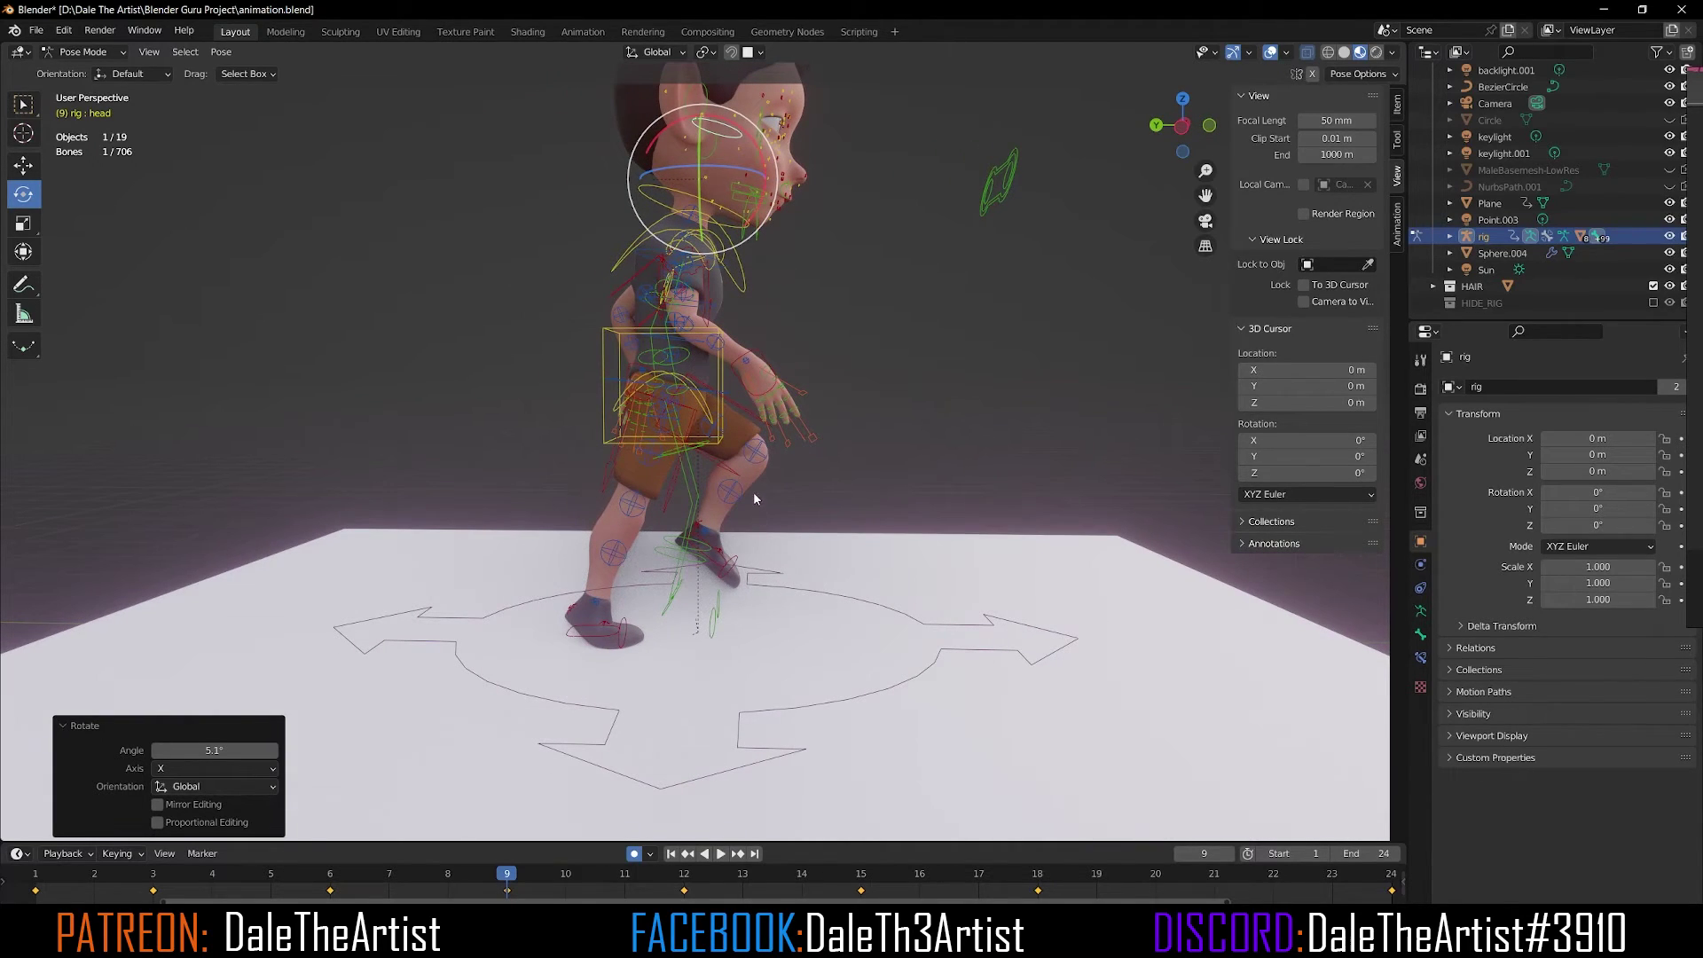
Select every bone except the root.
key(a)
middle_drag(769, 461, 870, 536)
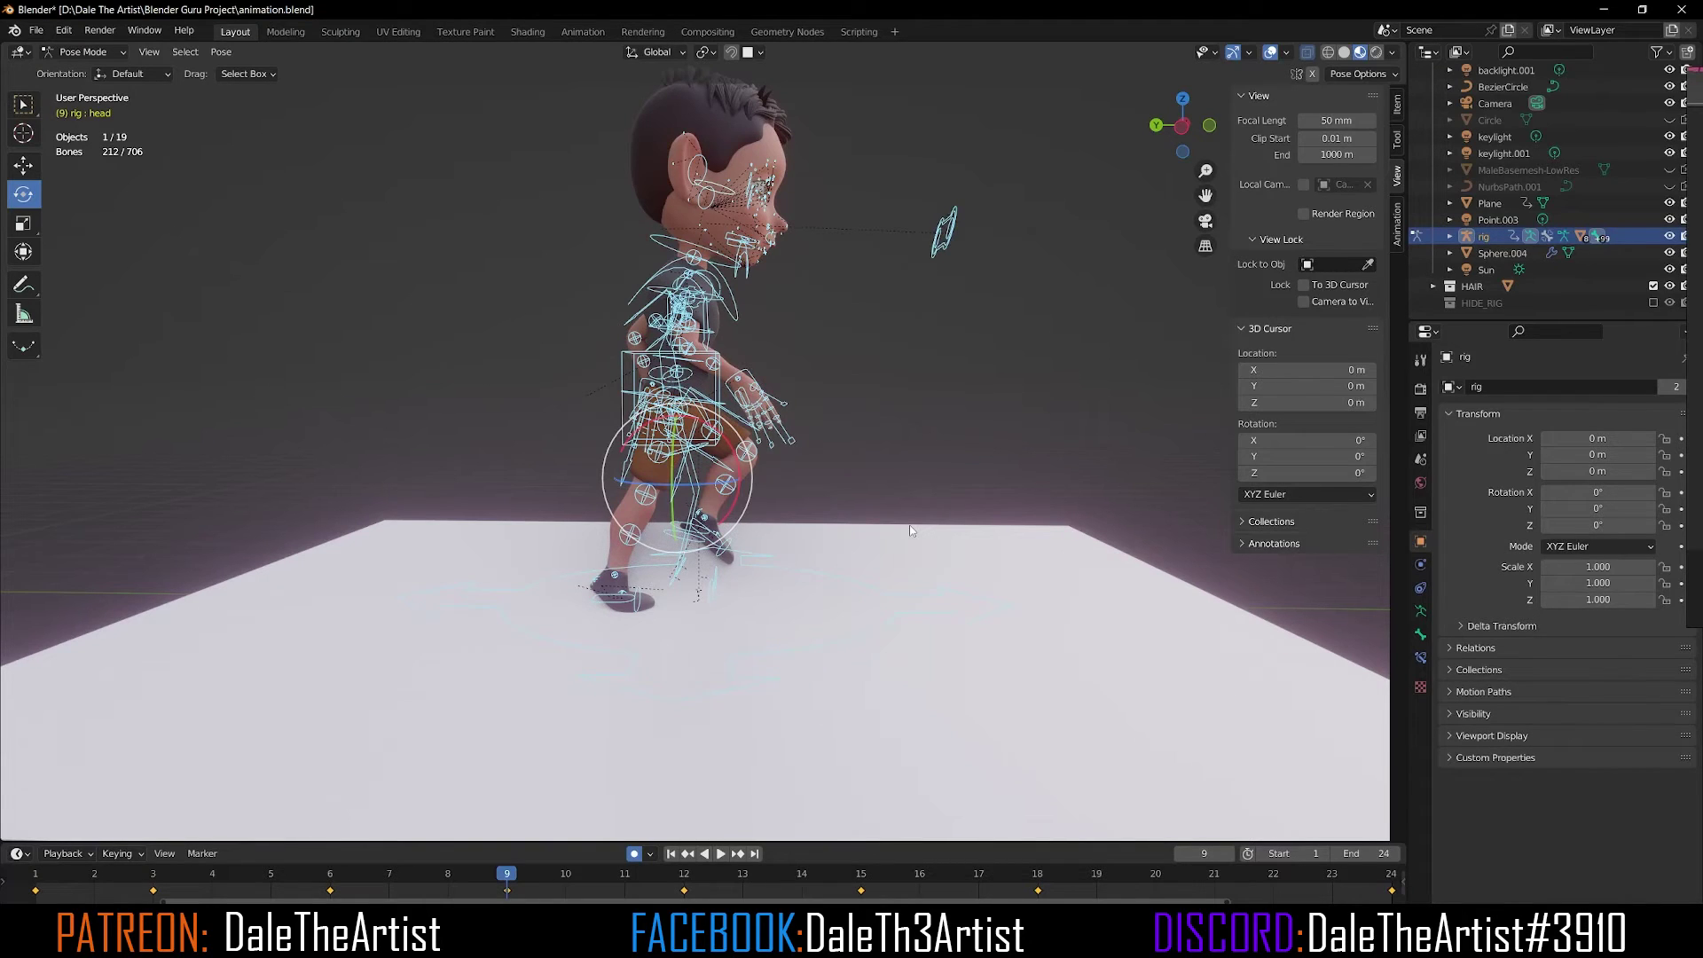
ctrl+drag(817, 646, 817, 645)
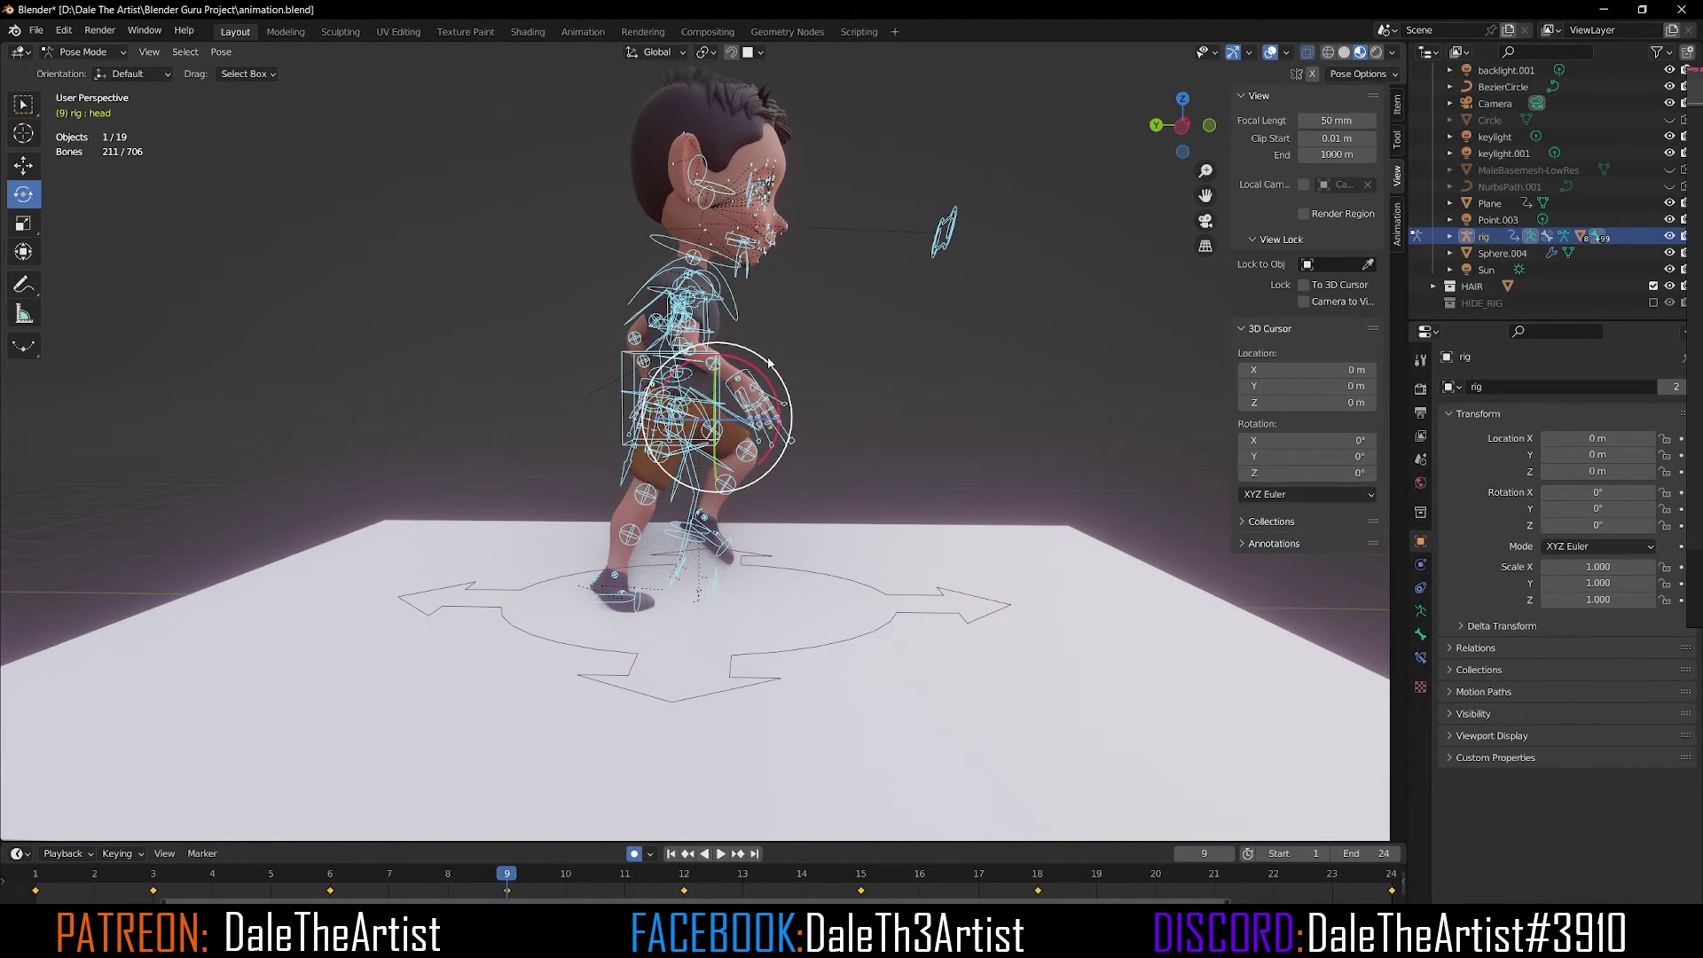
Key location and rotation for the frame-9 pose and copy it.
key(i)
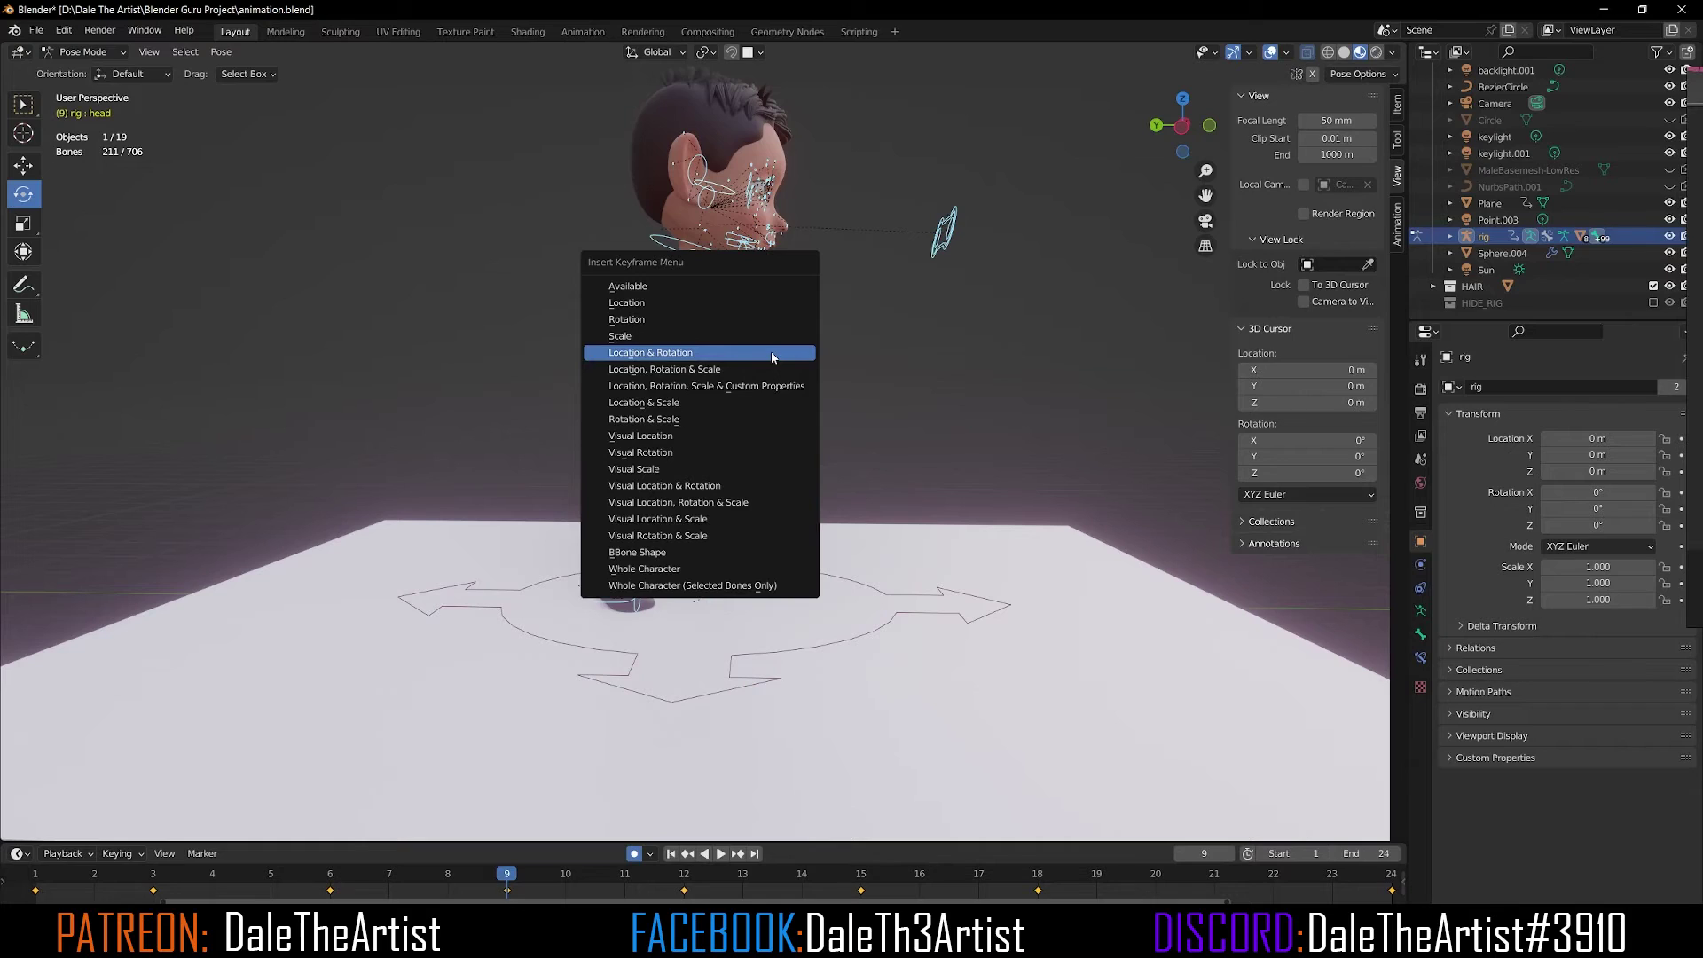
click(770, 353)
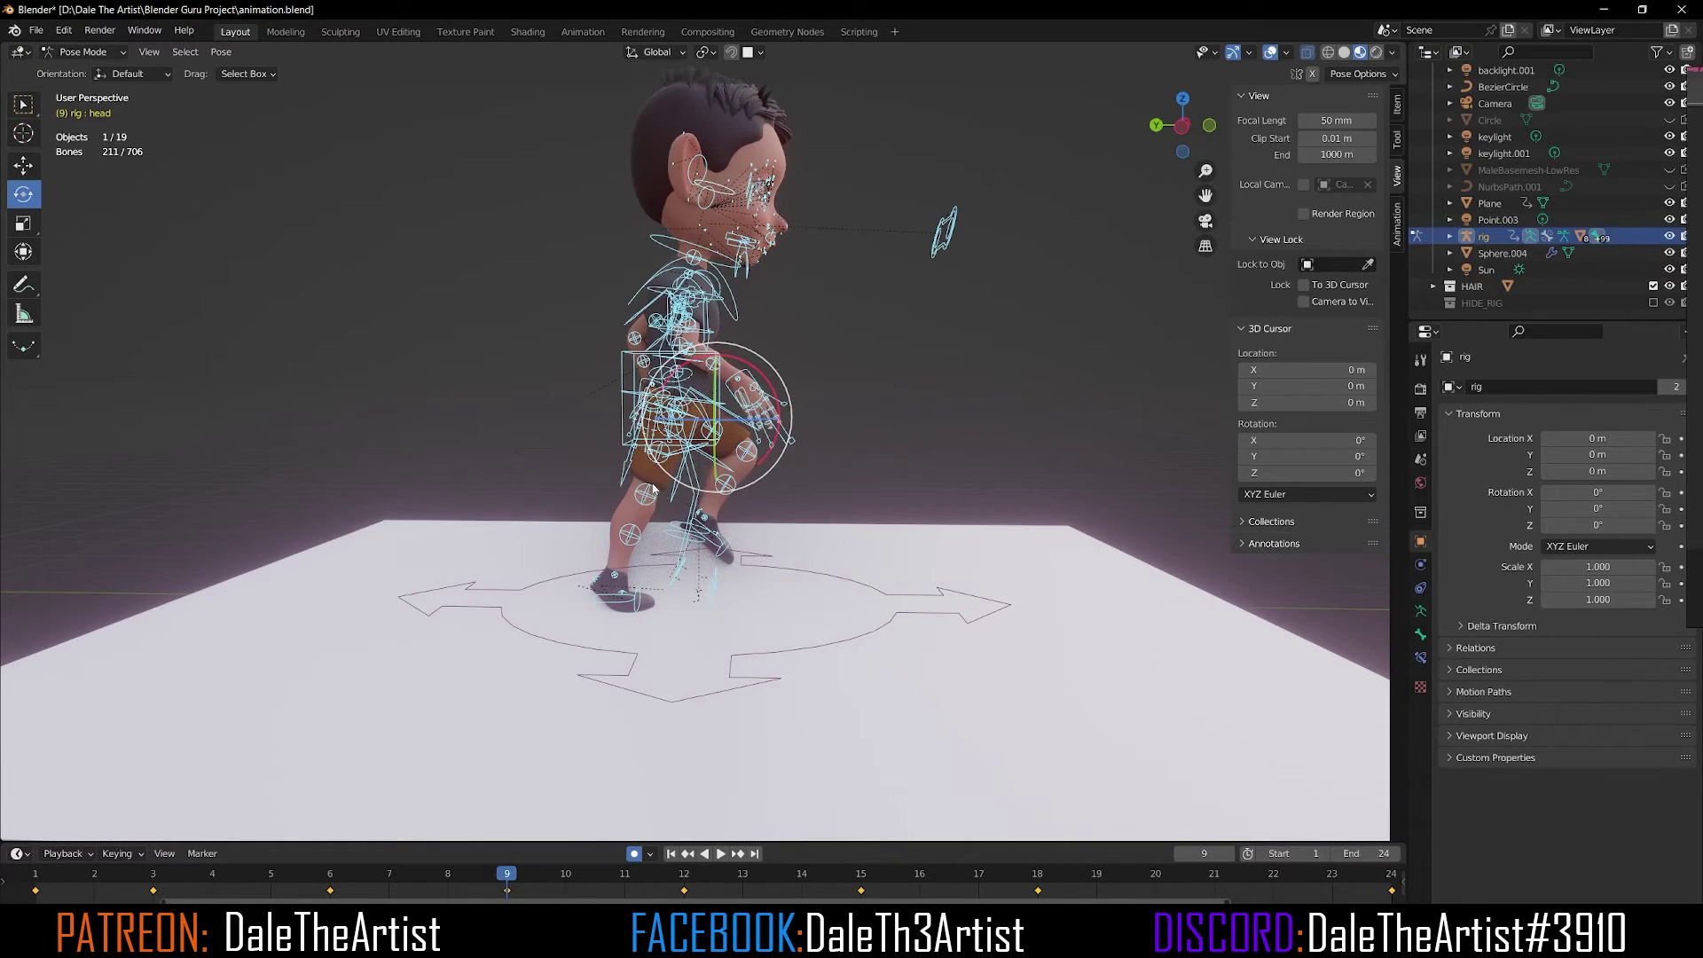
click(219, 53)
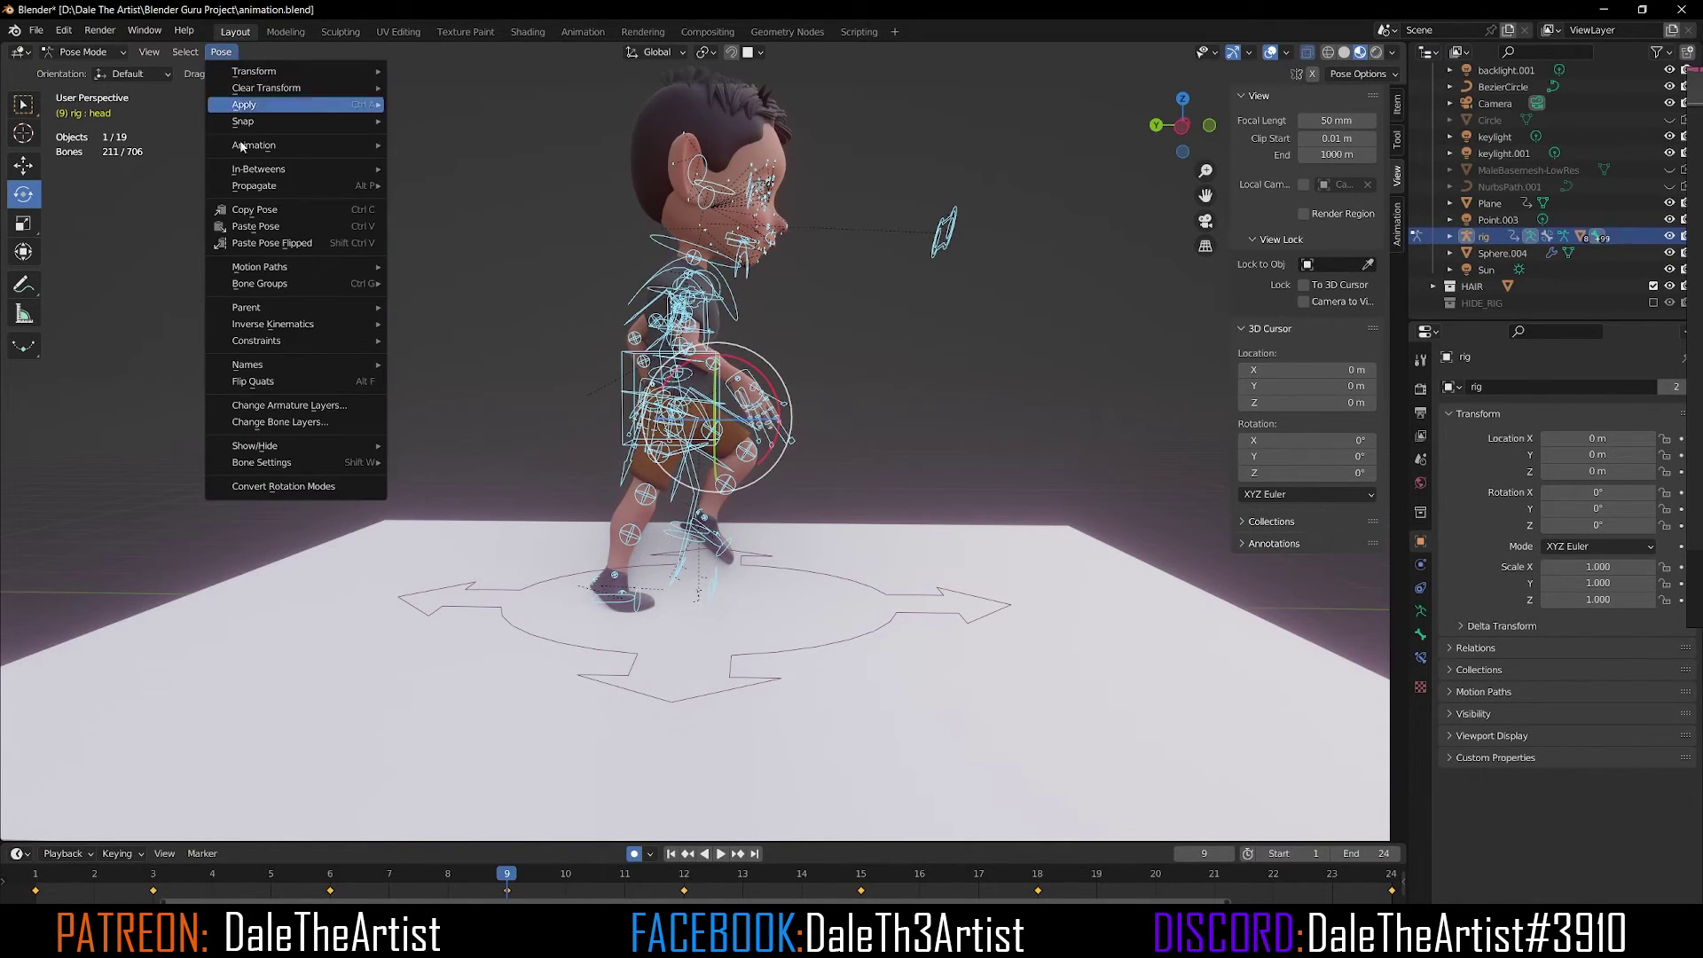
click(272, 213)
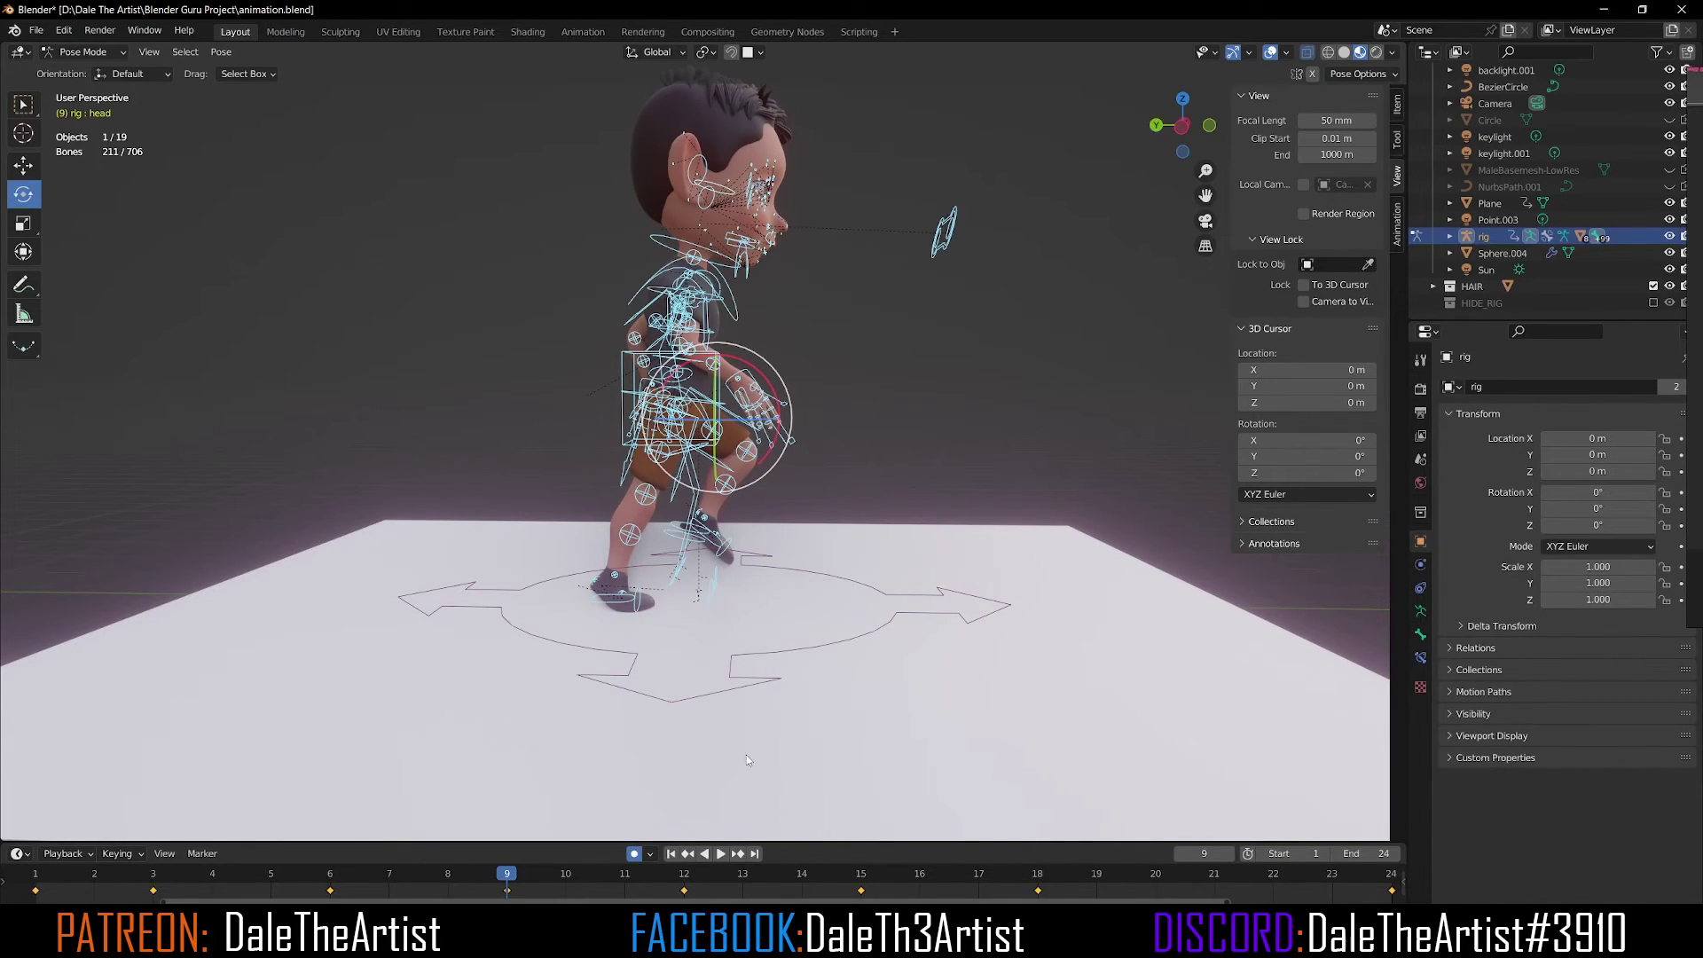
Paste the pose flipped onto frame 21, then return to the first frame.
key(space)
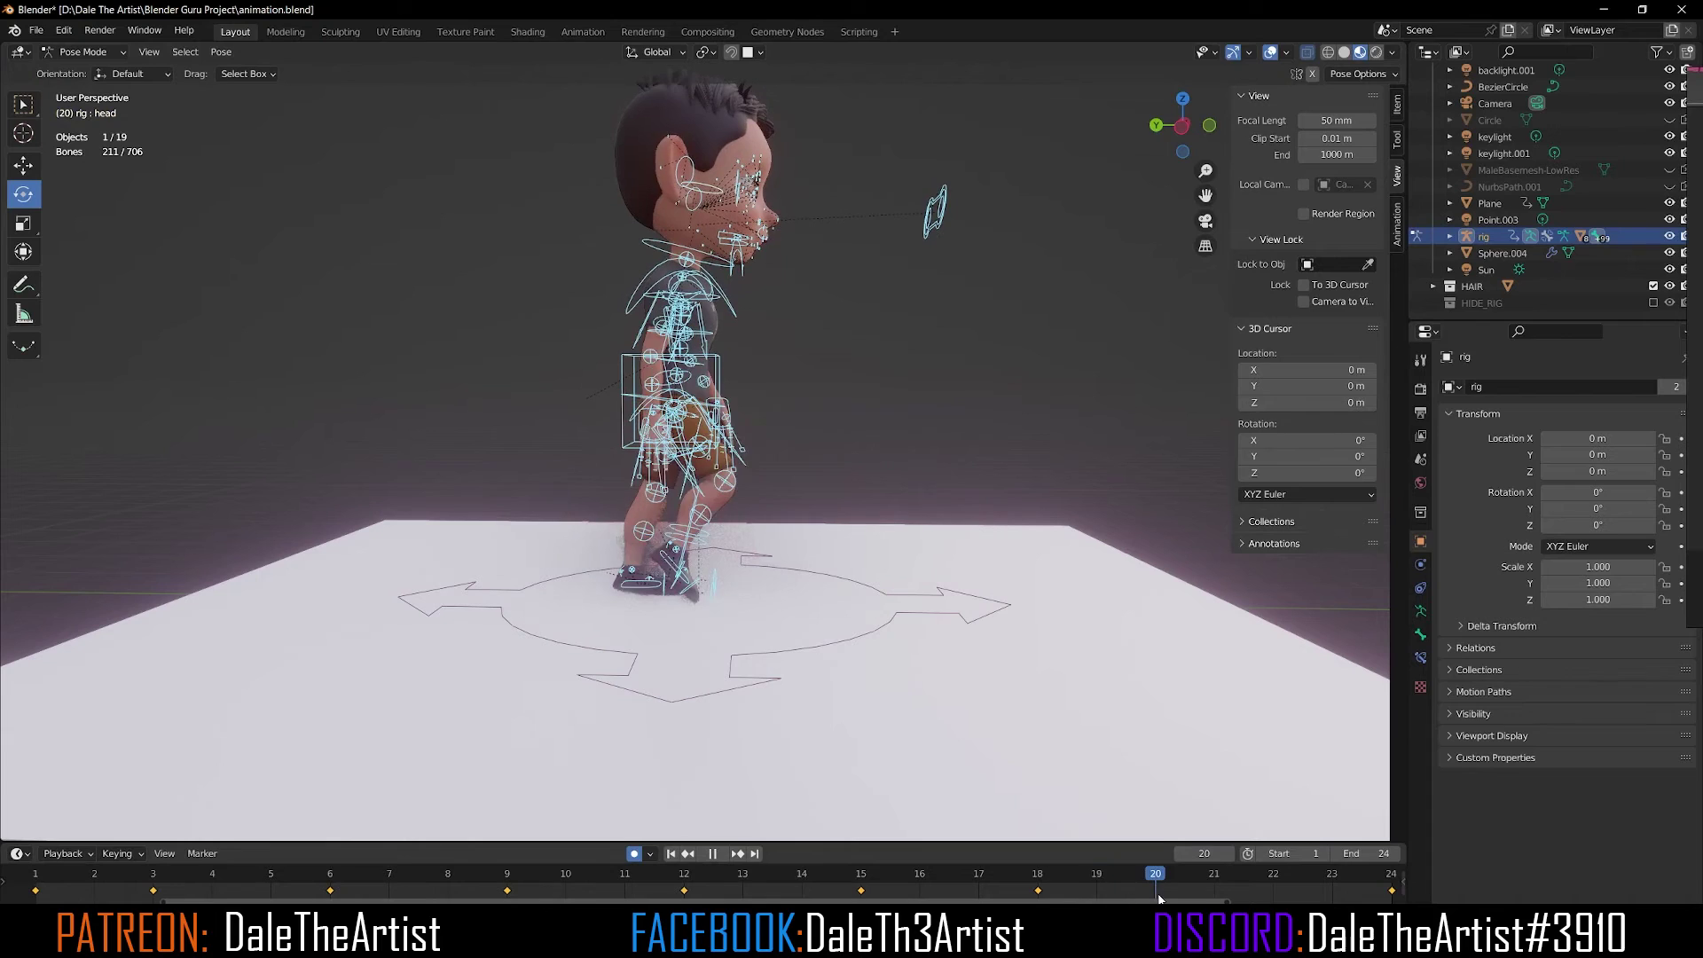
key(space)
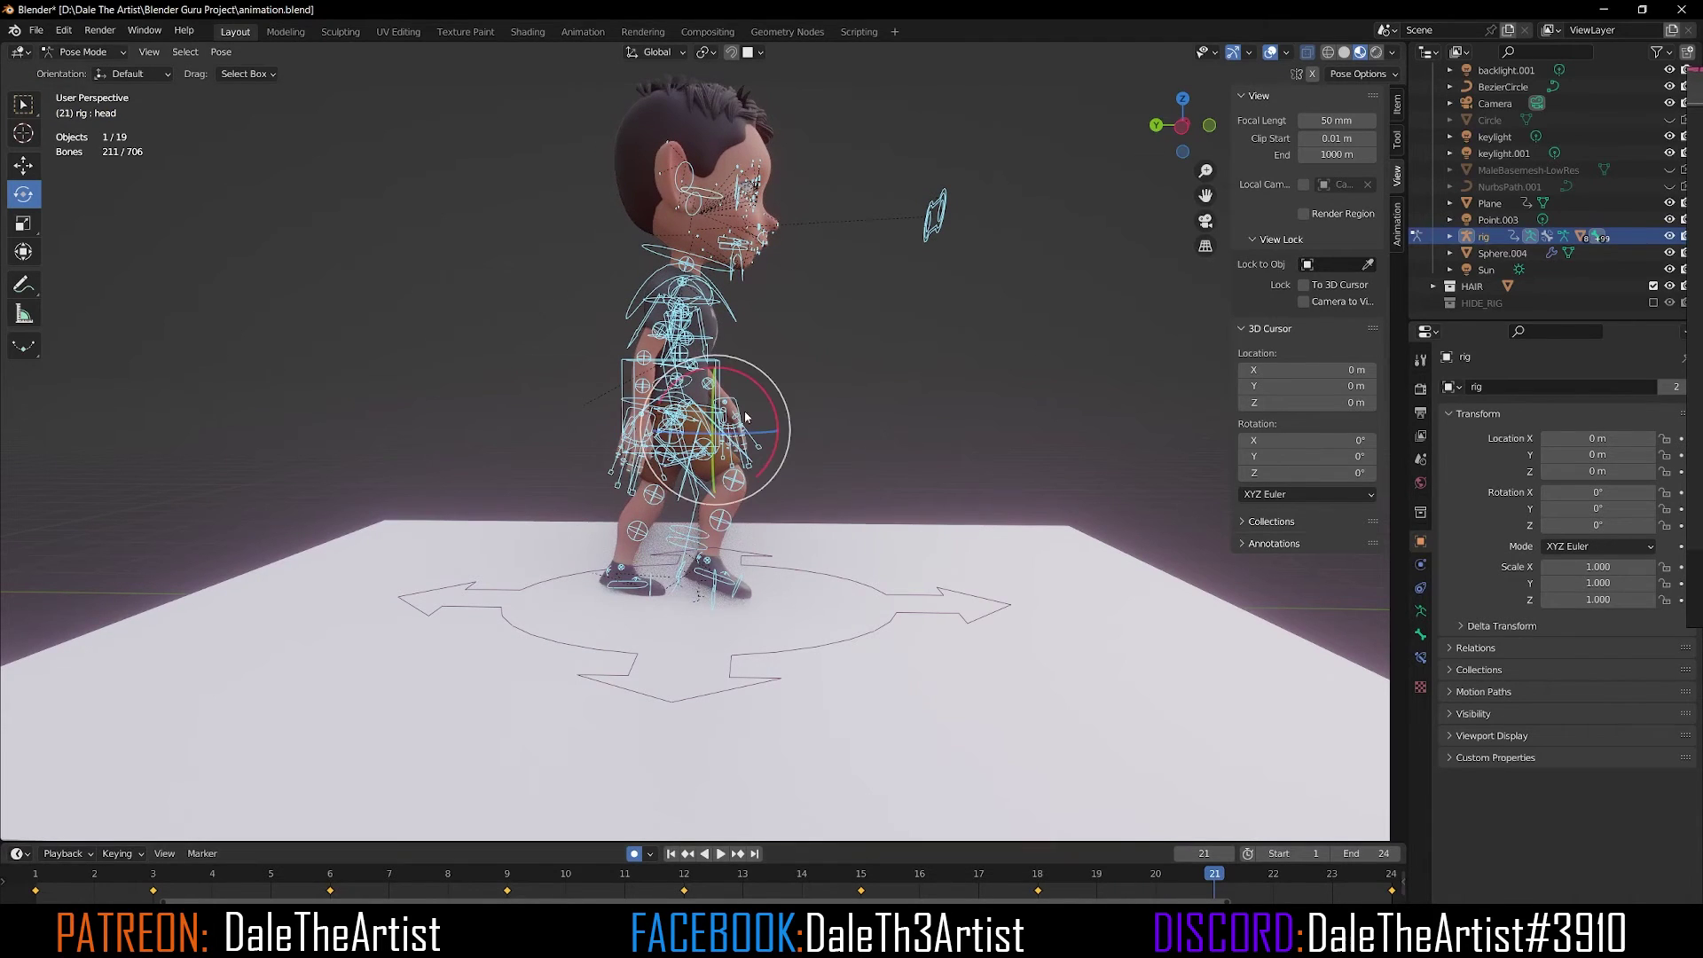
click(221, 53)
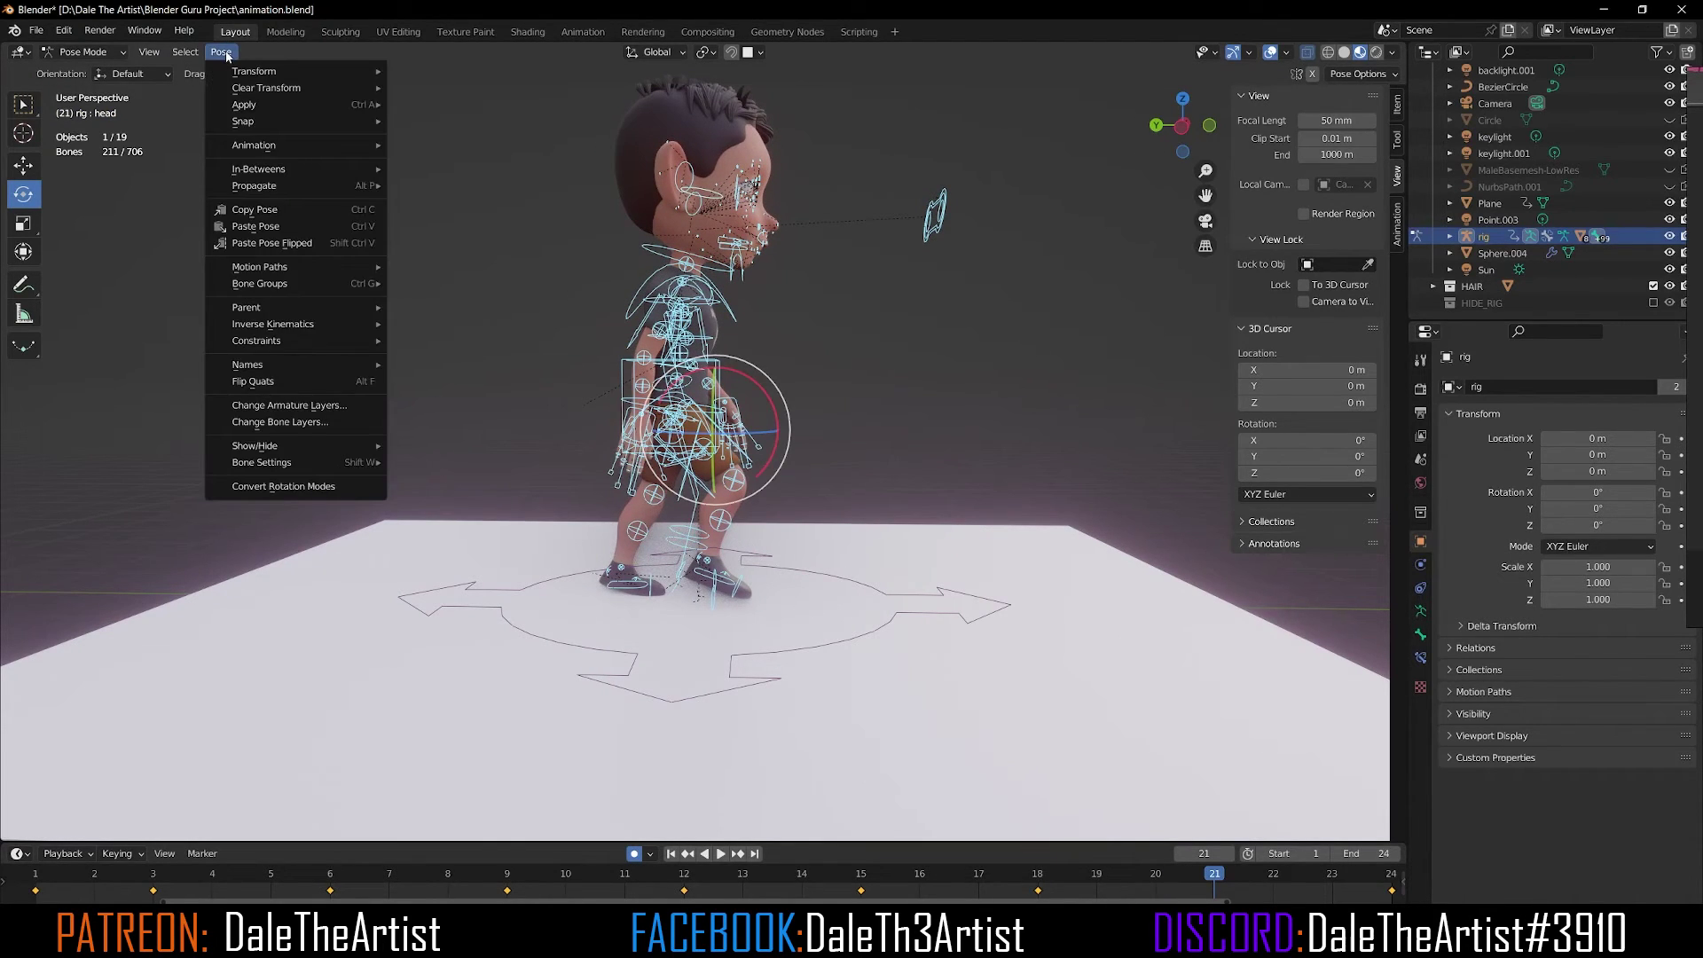
click(284, 243)
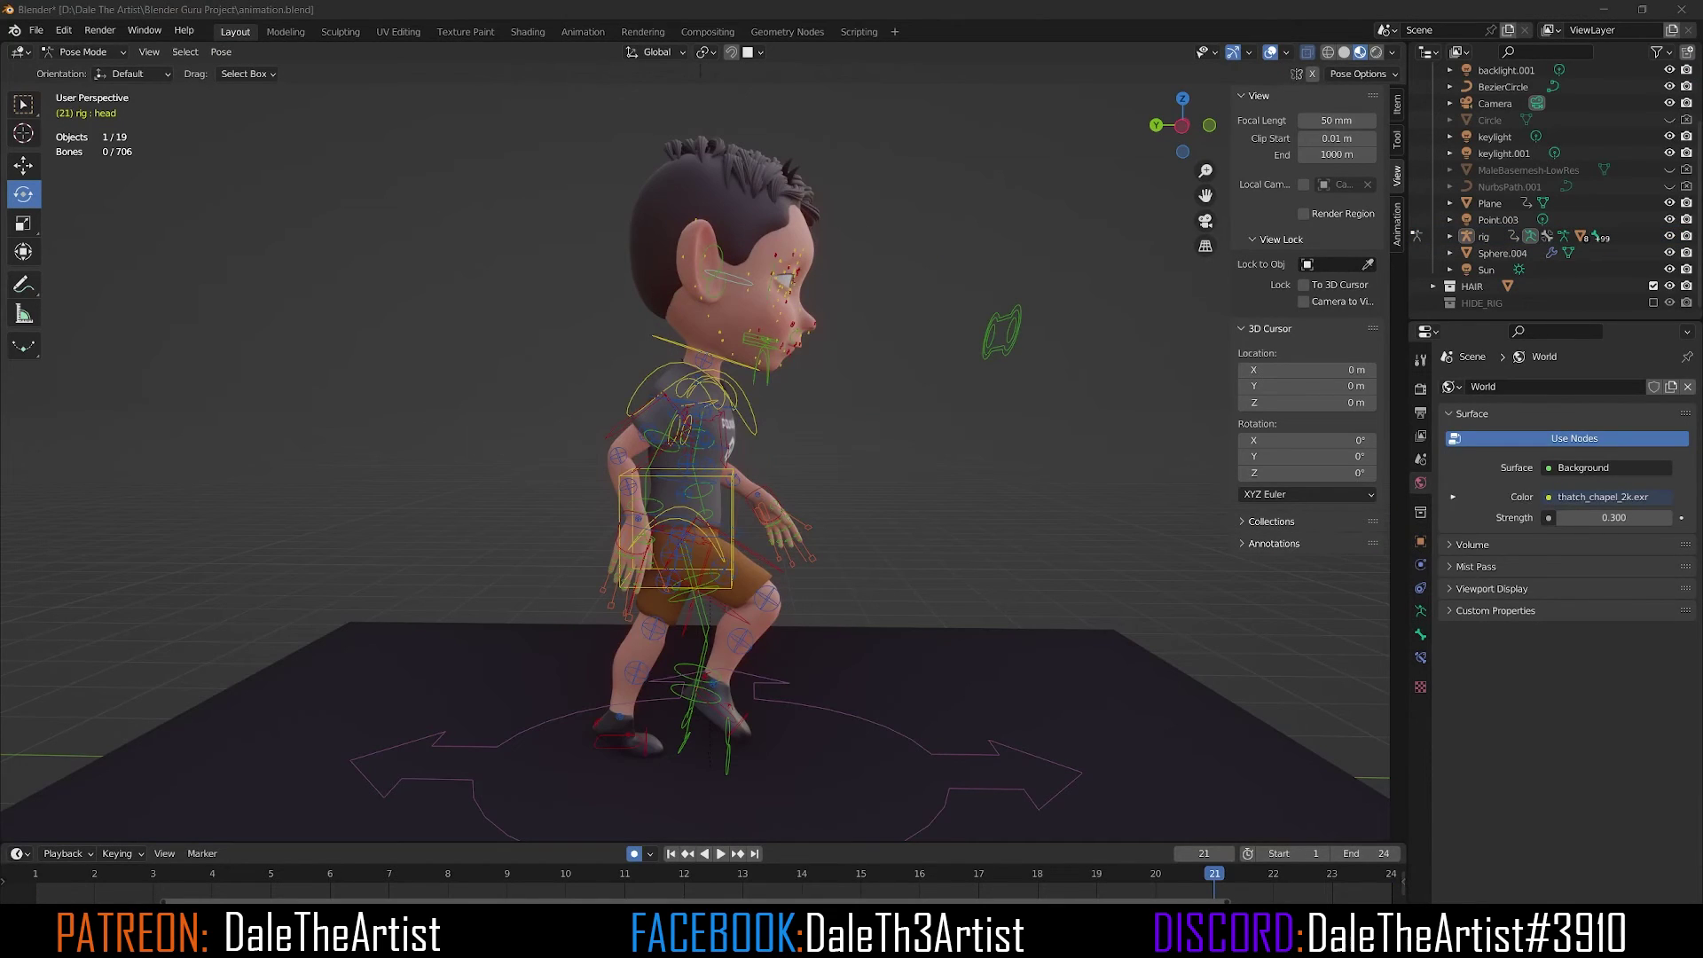
middle_drag(1032, 490, 965, 525)
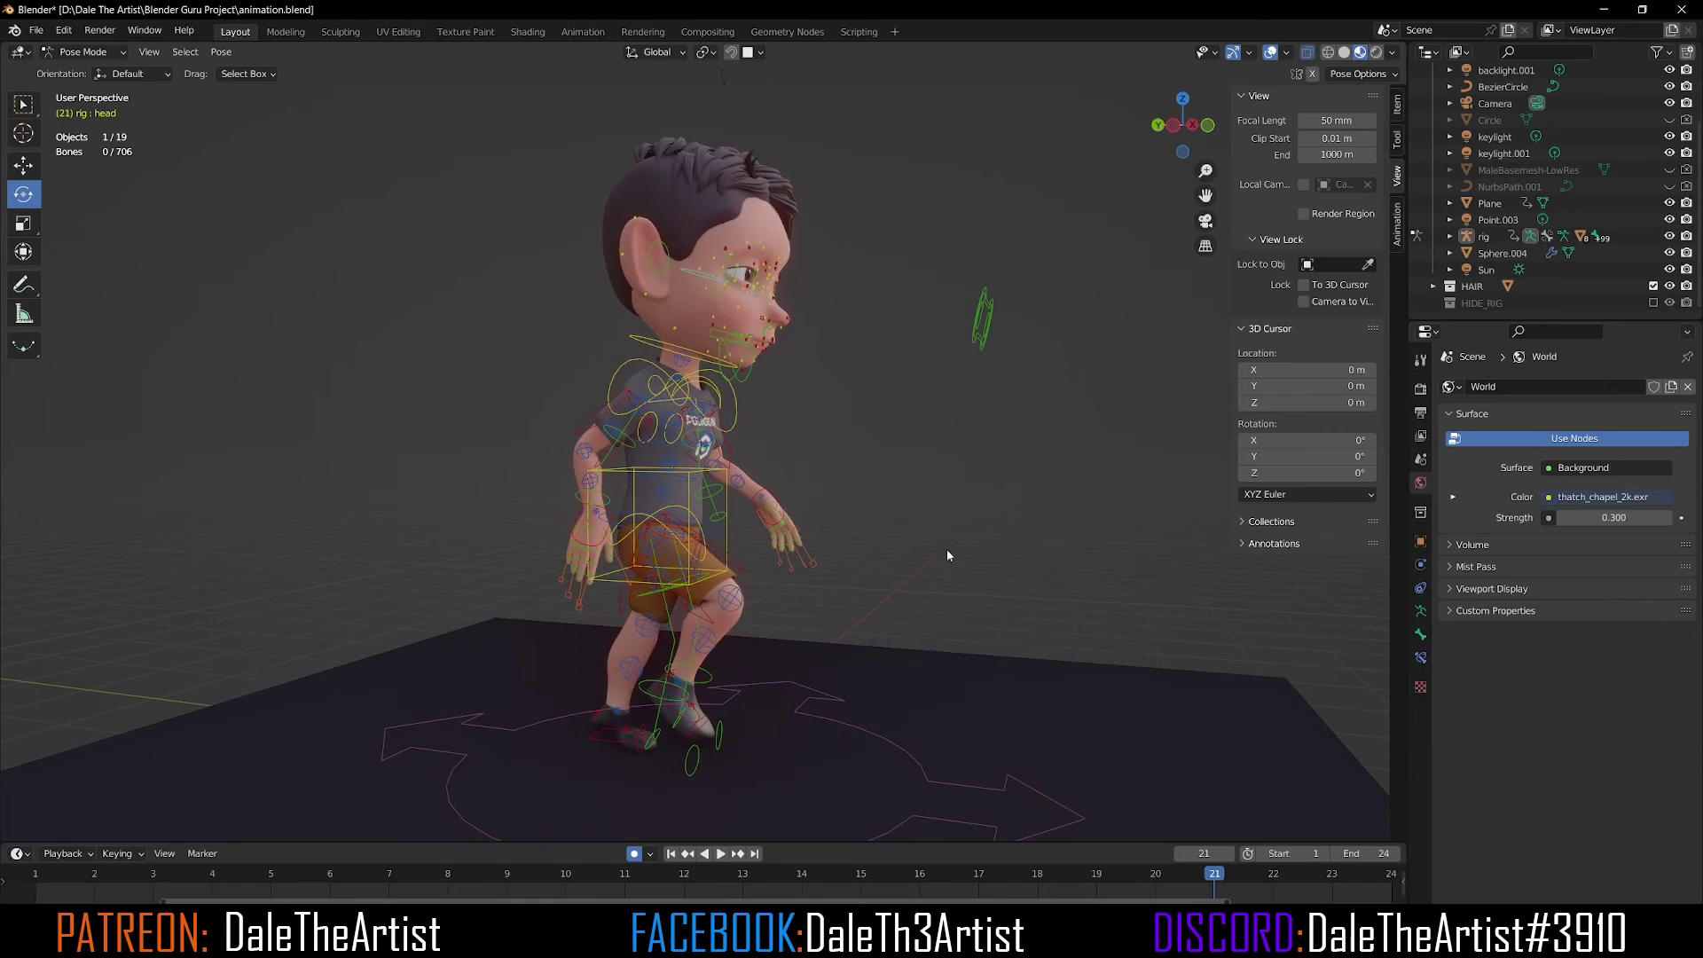
click(673, 855)
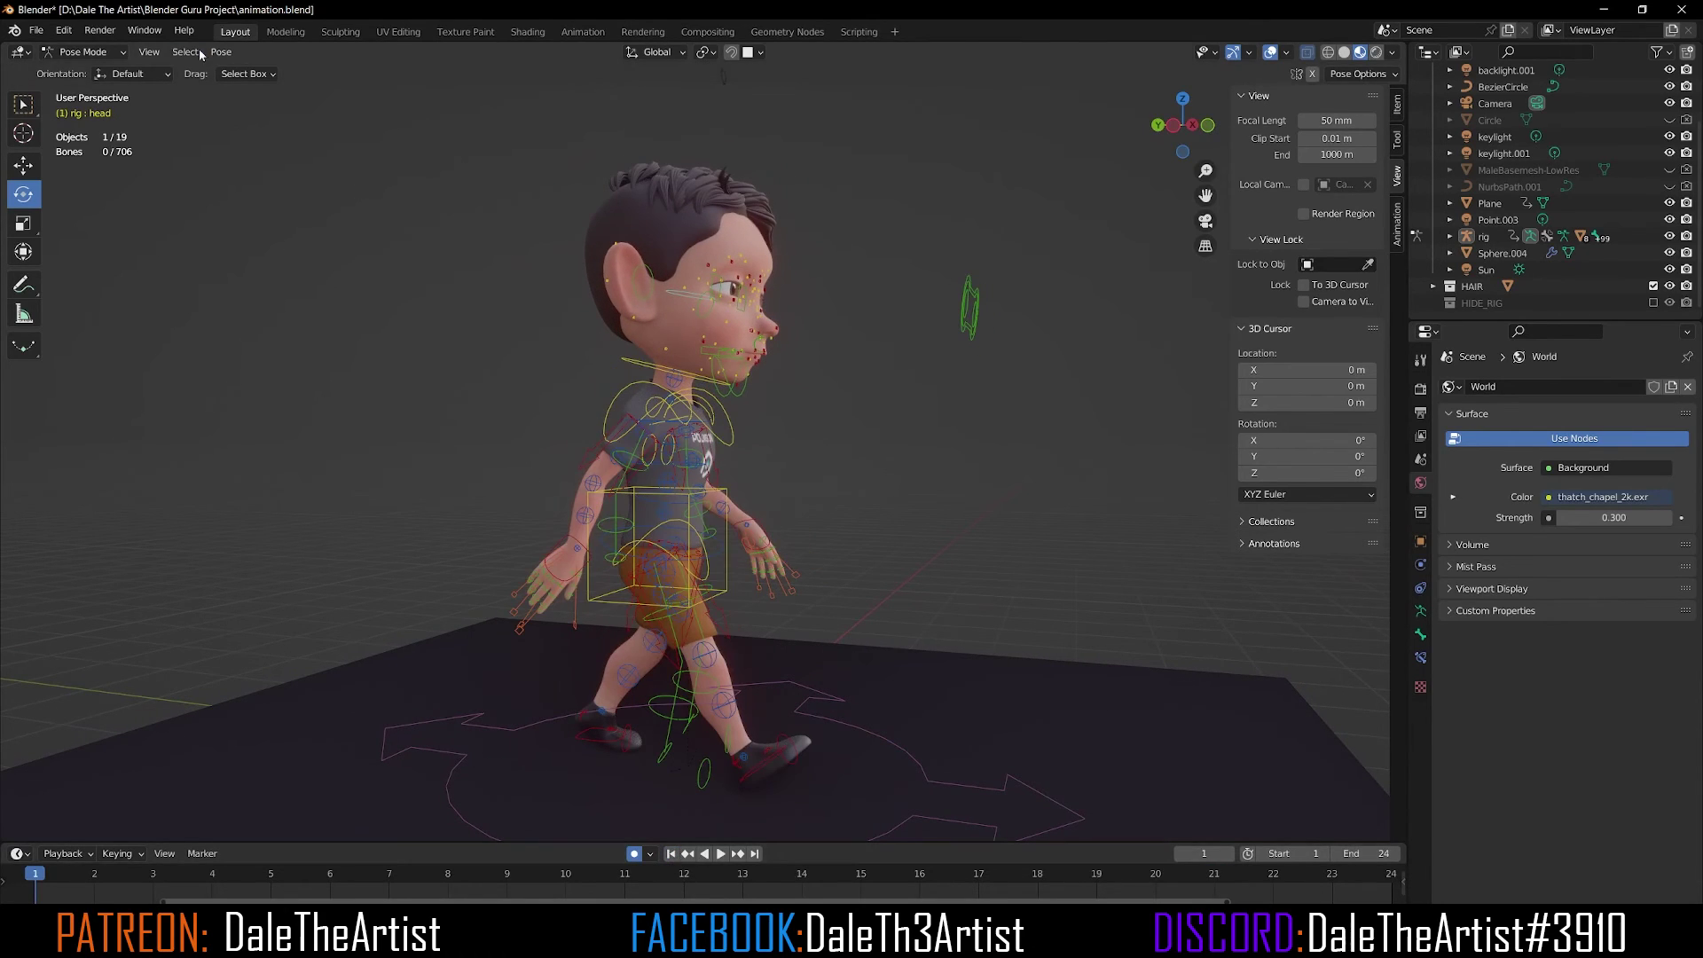
Switch to Object Mode and turn off the viewport overlays.
click(85, 52)
click(90, 70)
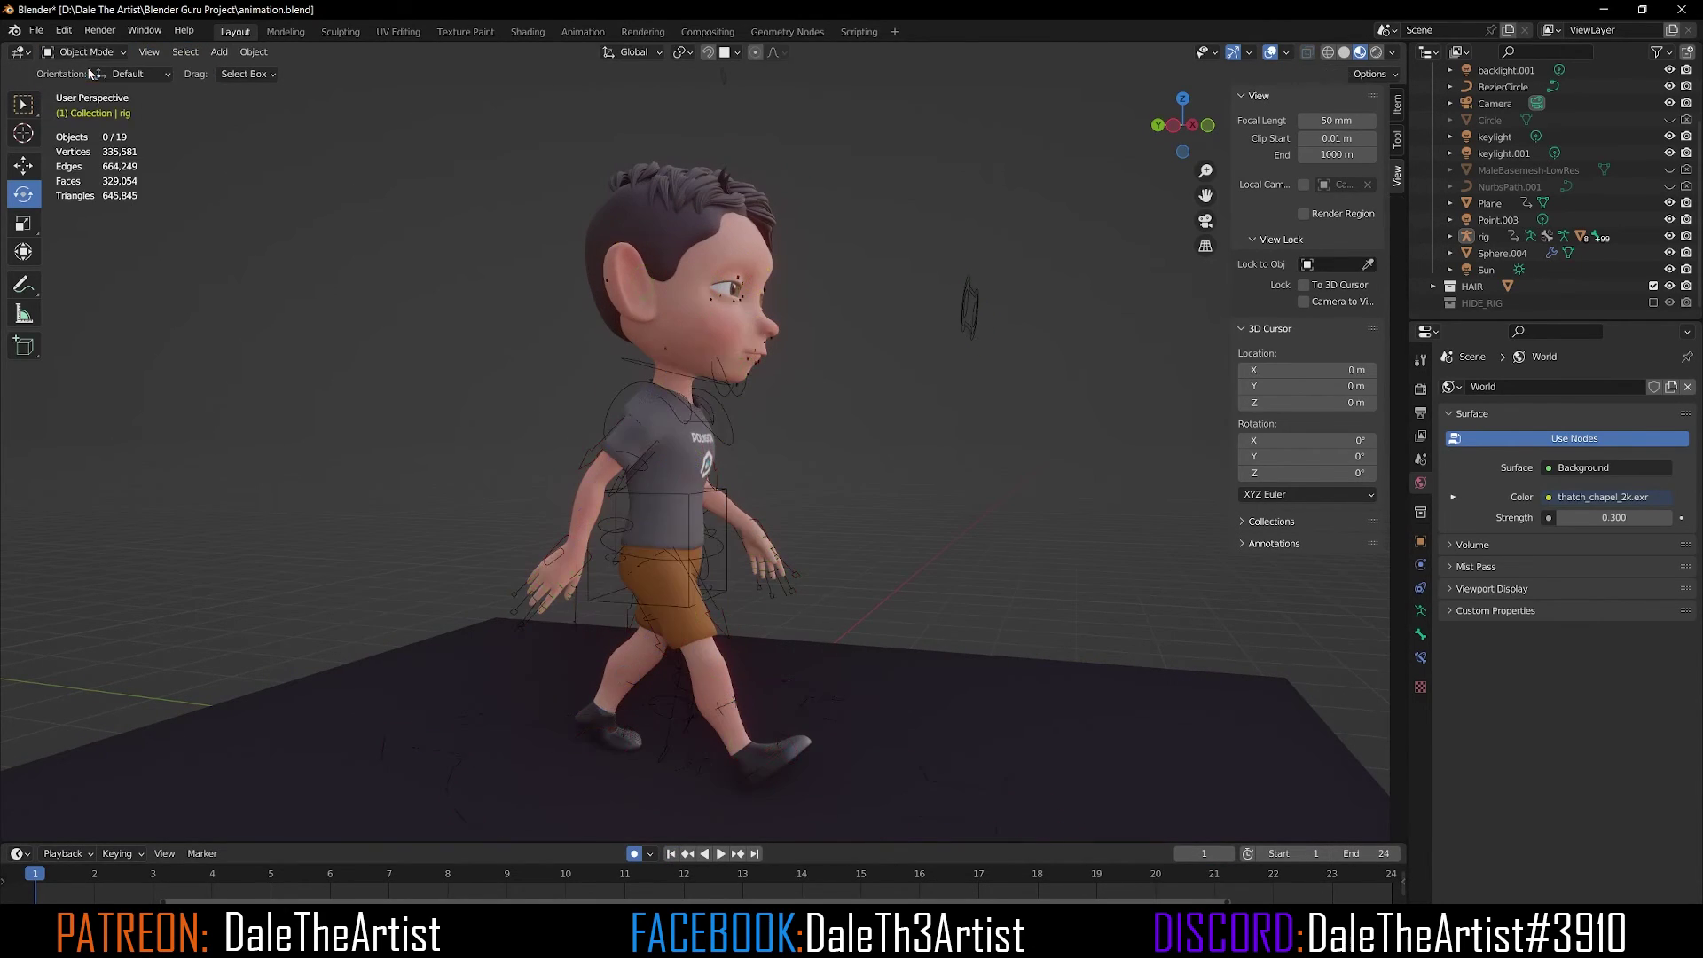
click(1273, 53)
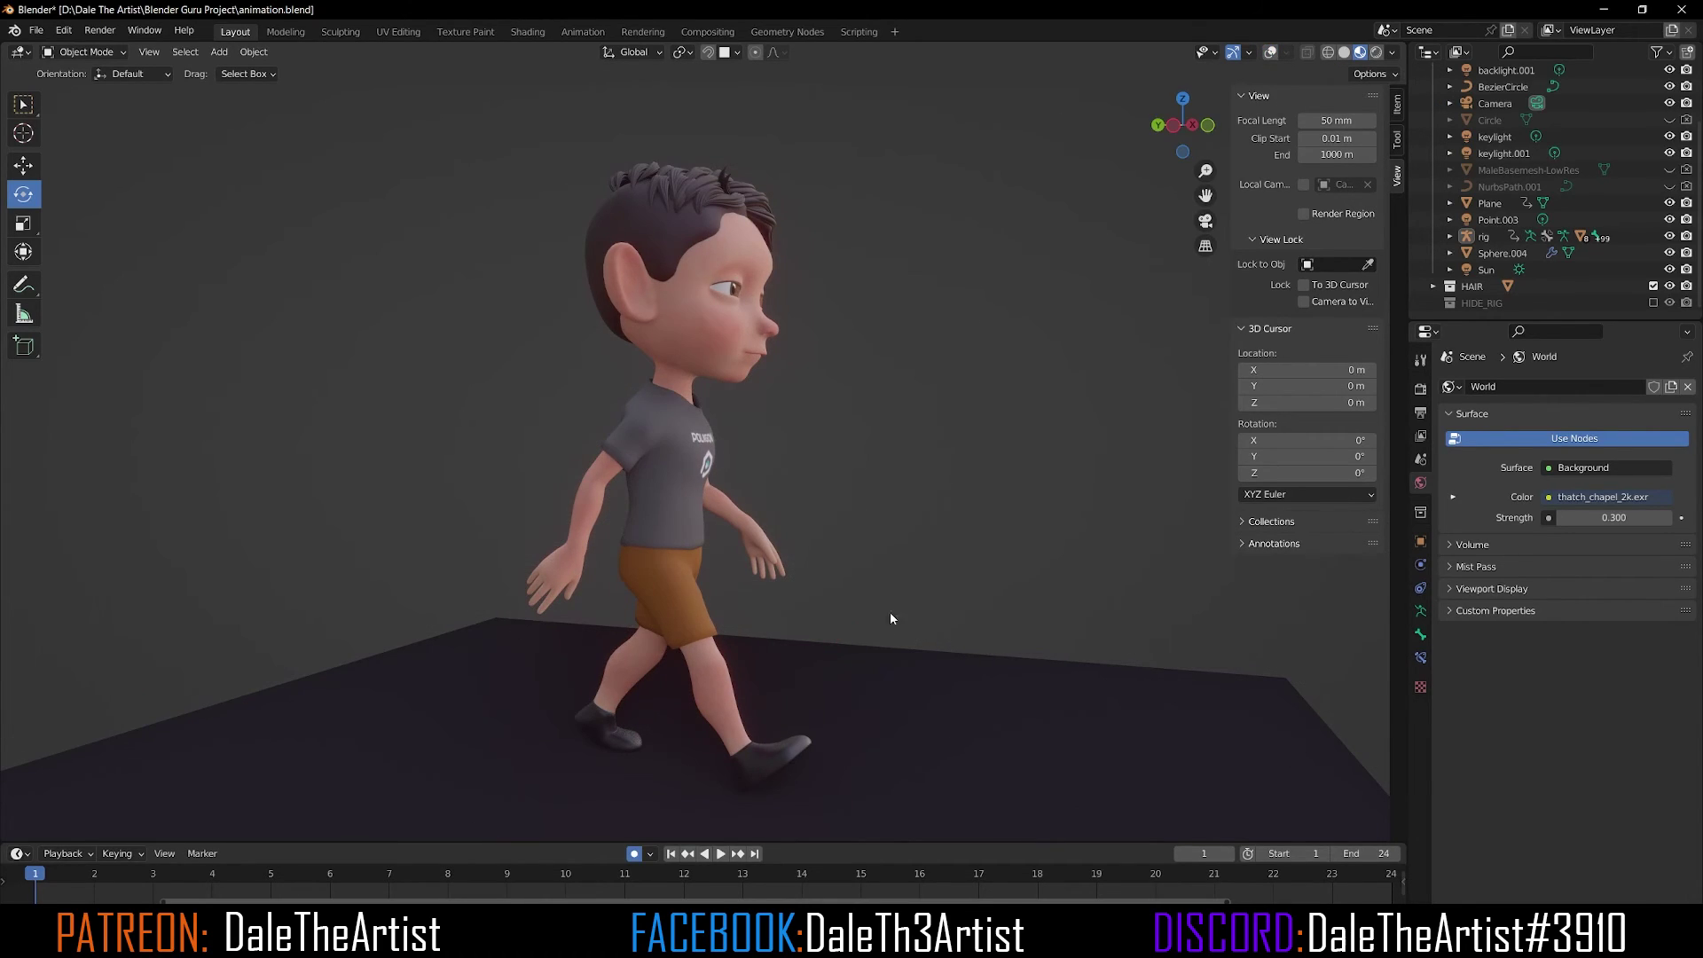
Play the looping walk cycle, watching it from the front and from behind.
click(722, 855)
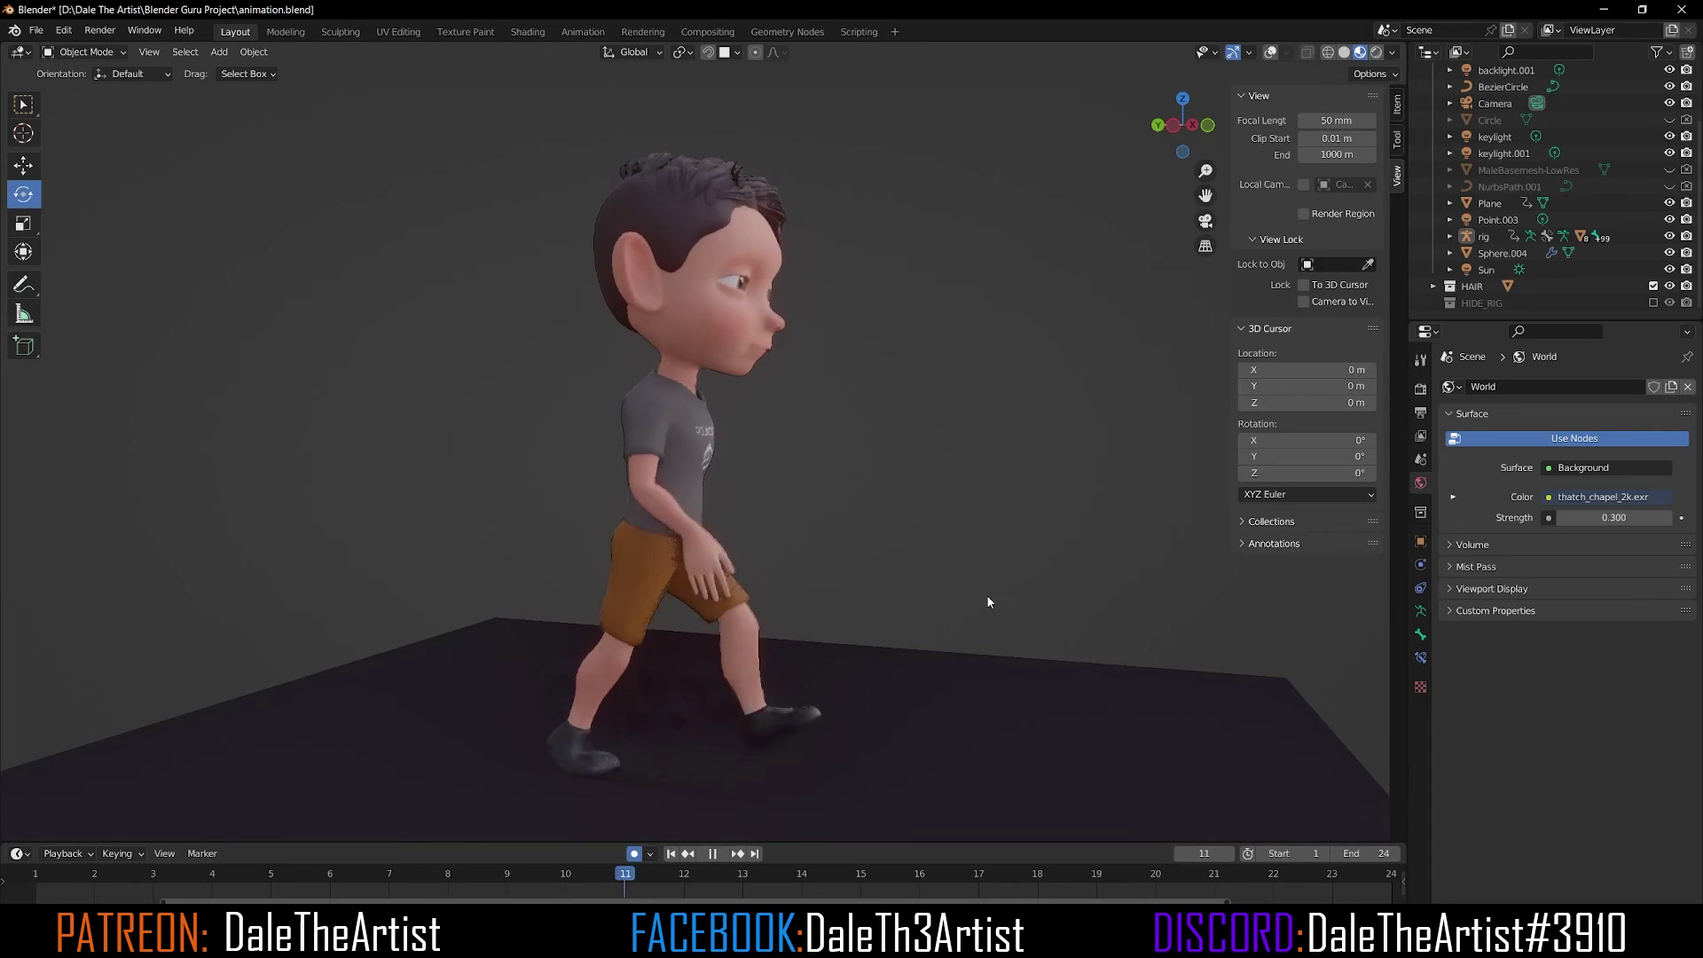
middle_drag(1070, 525, 917, 529)
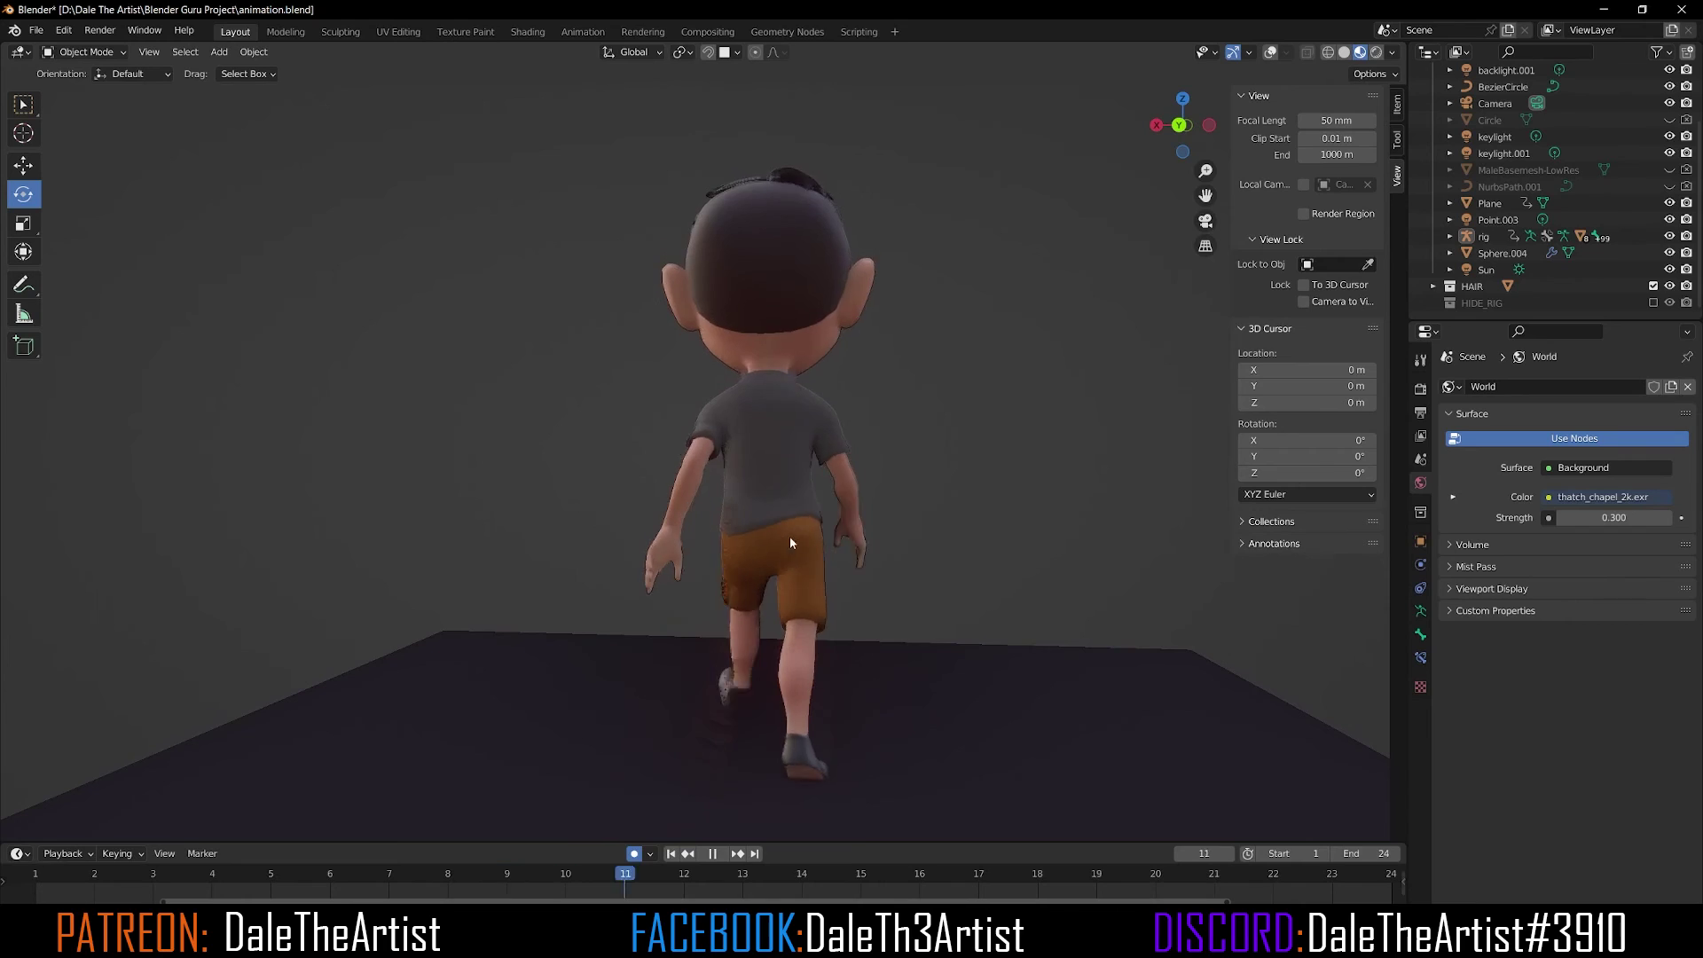
middle_drag(909, 519, 700, 510)
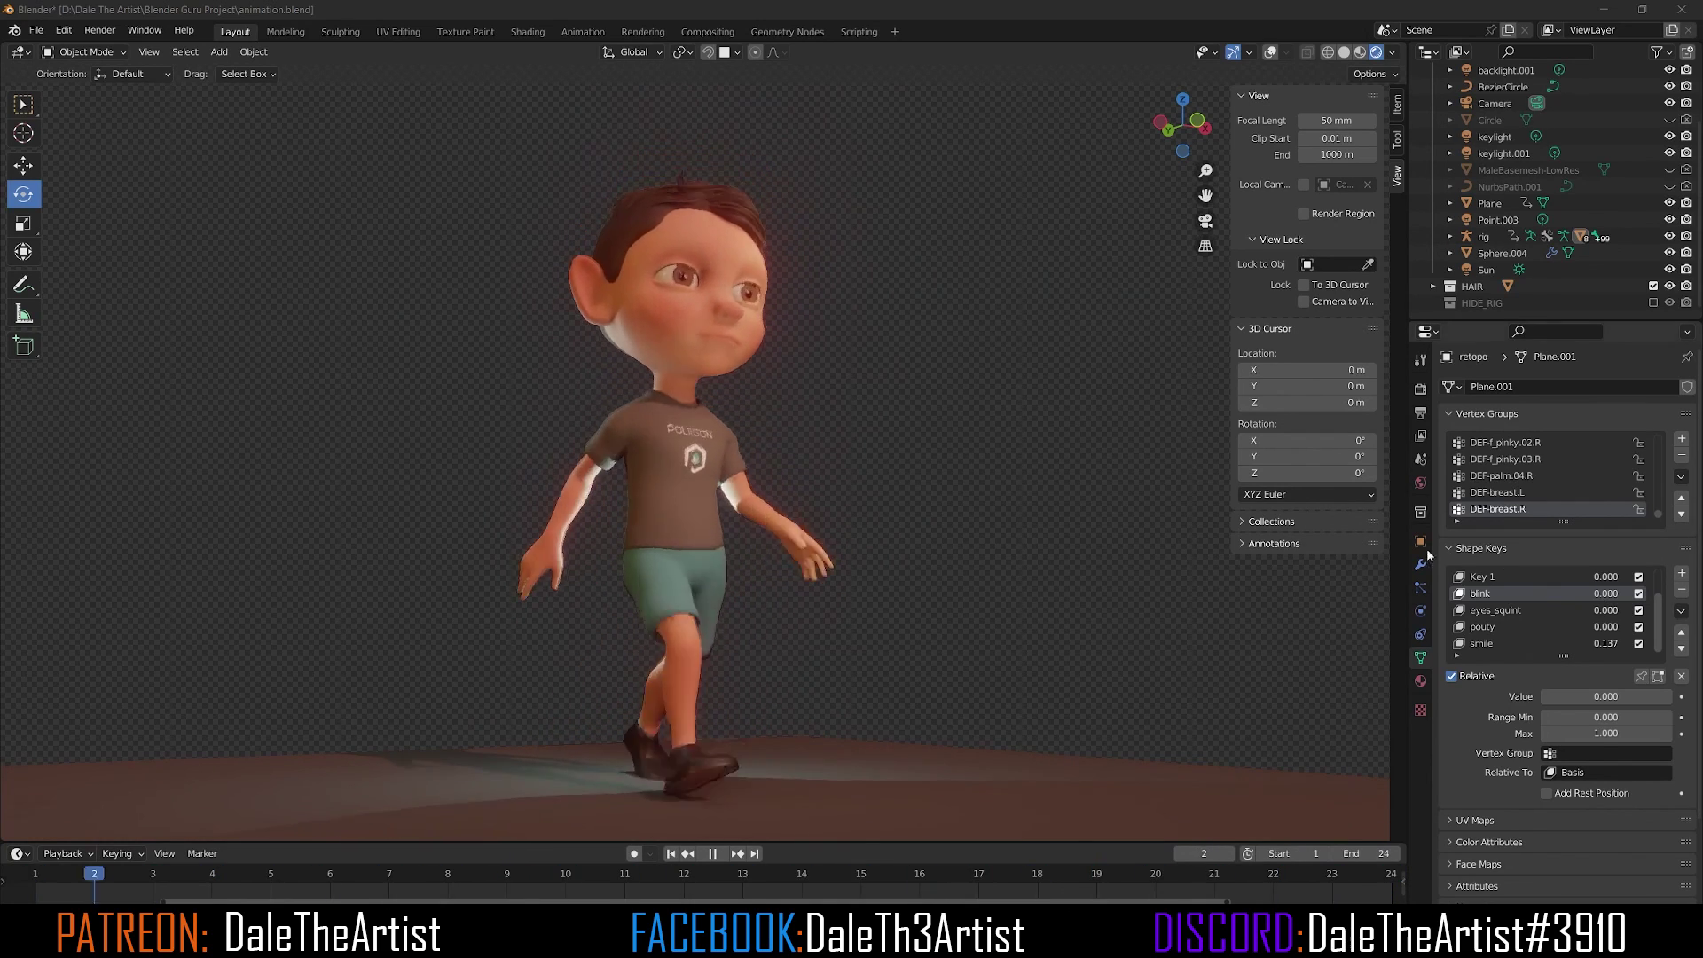
drag(1640, 697, 1544, 696)
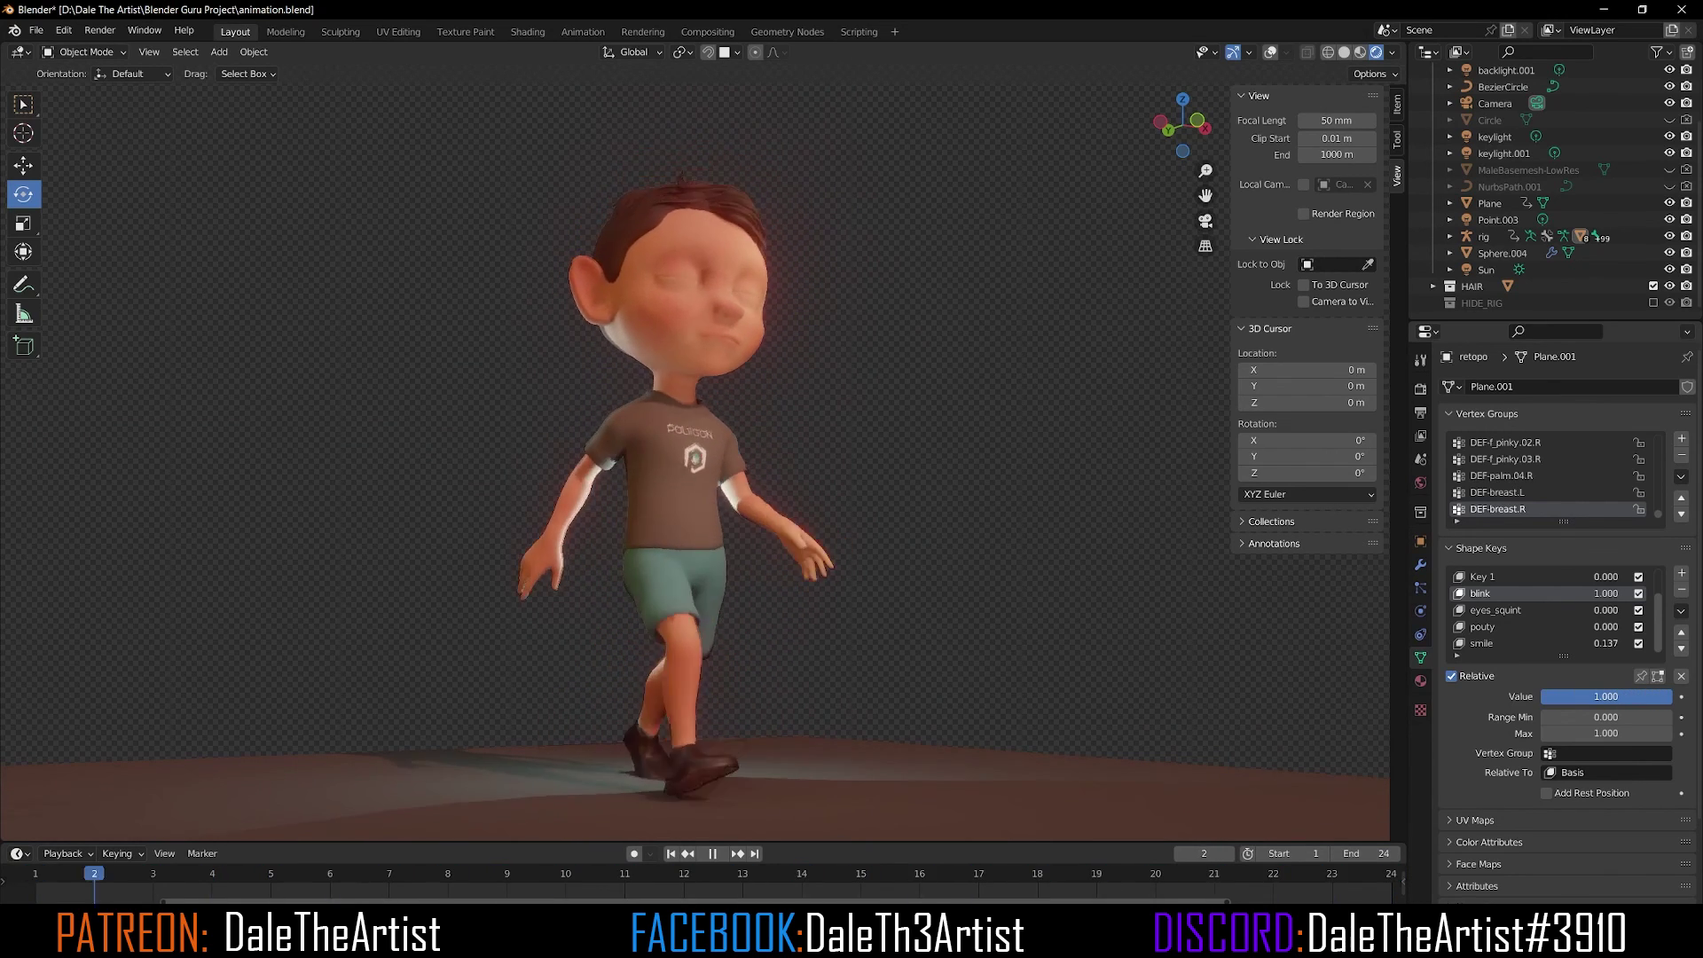
drag(1673, 697, 1544, 697)
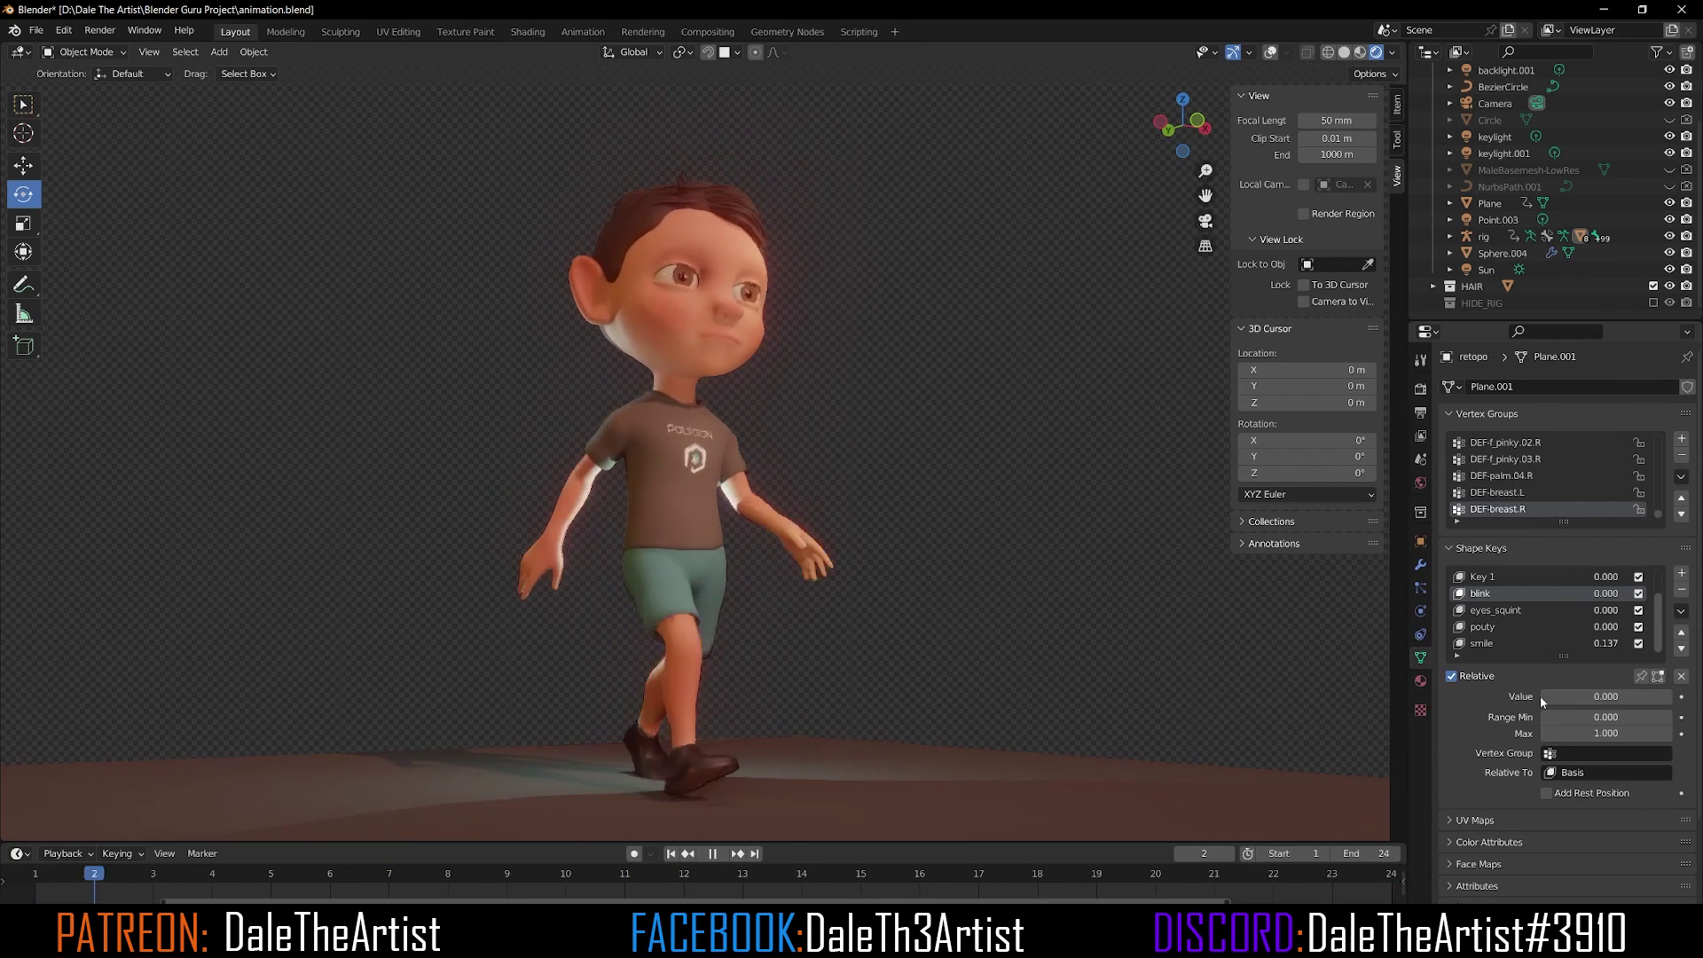